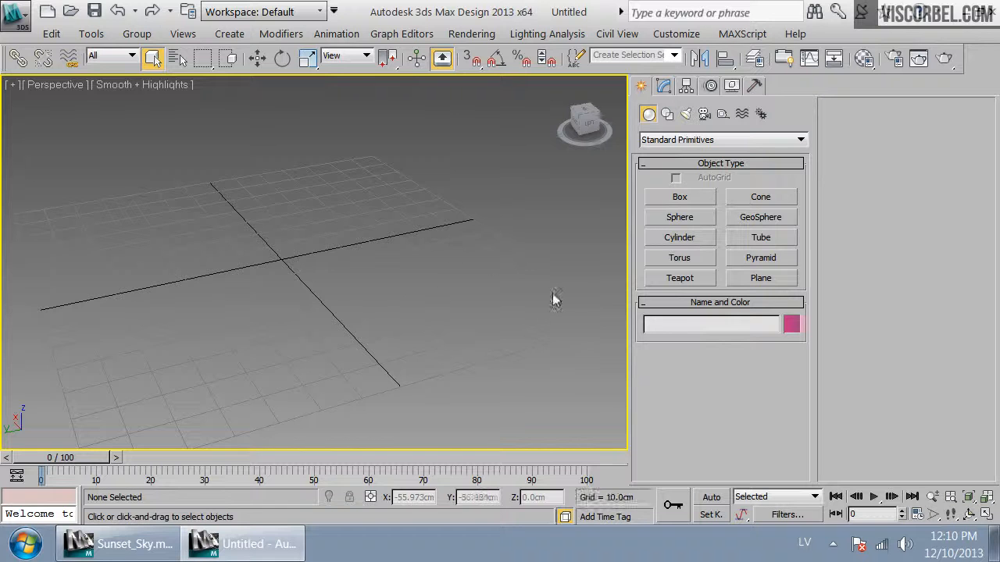
Create a VRayPhysicalCamera in the perspective viewport
click(704, 114)
click(723, 139)
click(729, 152)
click(698, 140)
click(669, 165)
click(761, 196)
scroll(398, 323, down, 5)
drag(333, 409, 411, 113)
right_click(540, 408)
Switch to the top view and create a VRaySun dragged from above down toward the origin, adding the VRaySky environment map
click(686, 115)
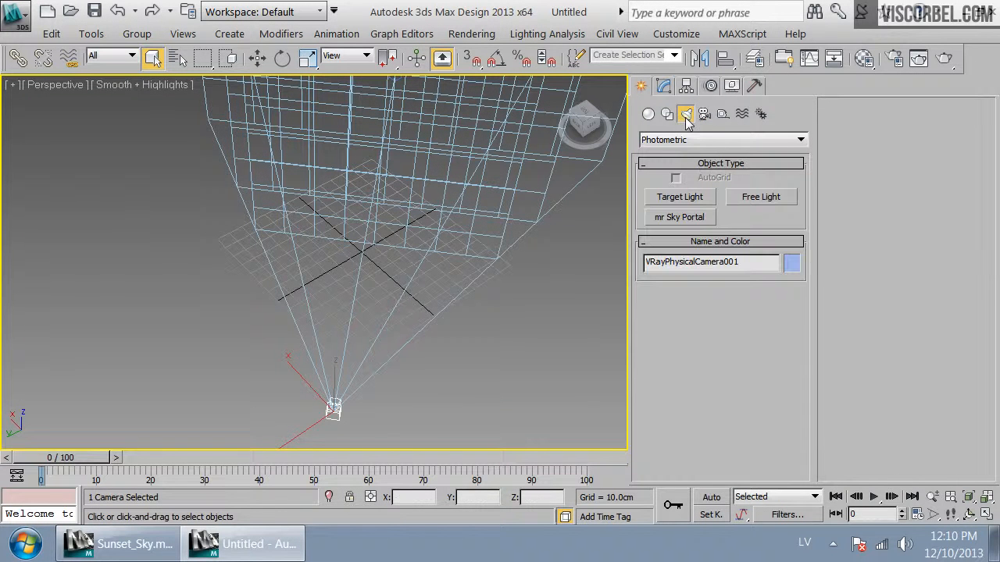
click(709, 141)
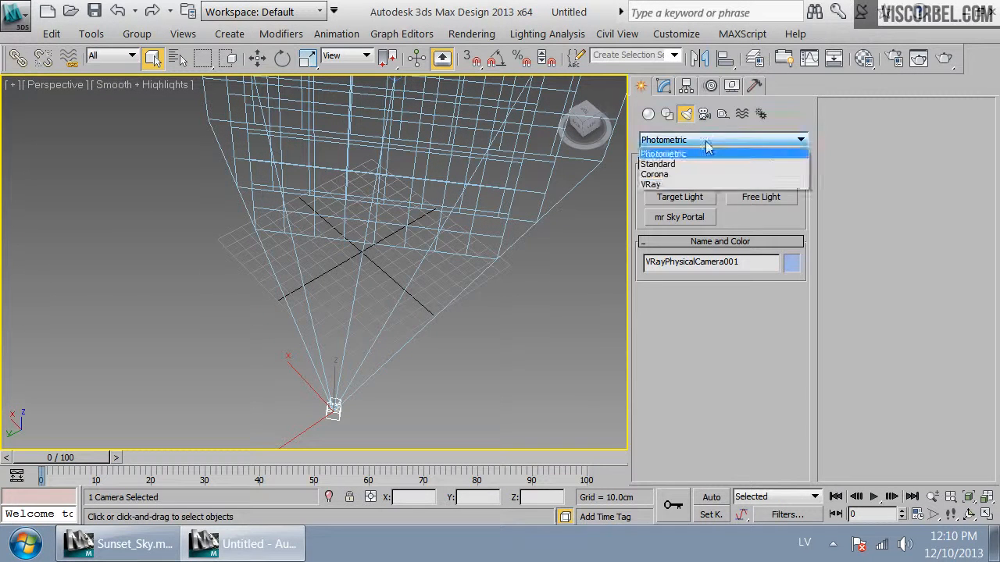
click(671, 186)
click(750, 220)
scroll(316, 282, down, 4)
key(t)
scroll(393, 246, down, 2)
middle_drag(367, 187, 446, 292)
drag(404, 138, 403, 432)
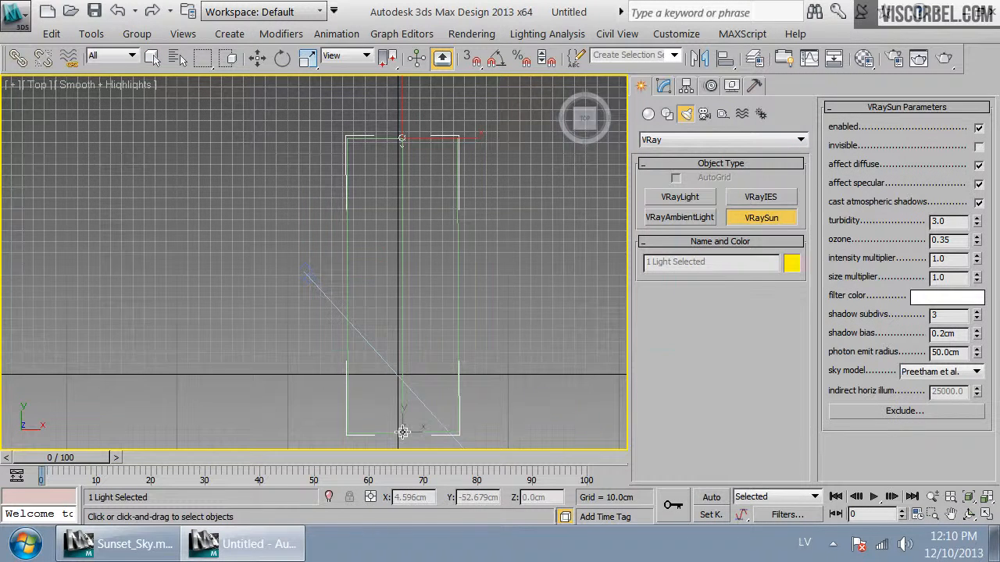
click(544, 326)
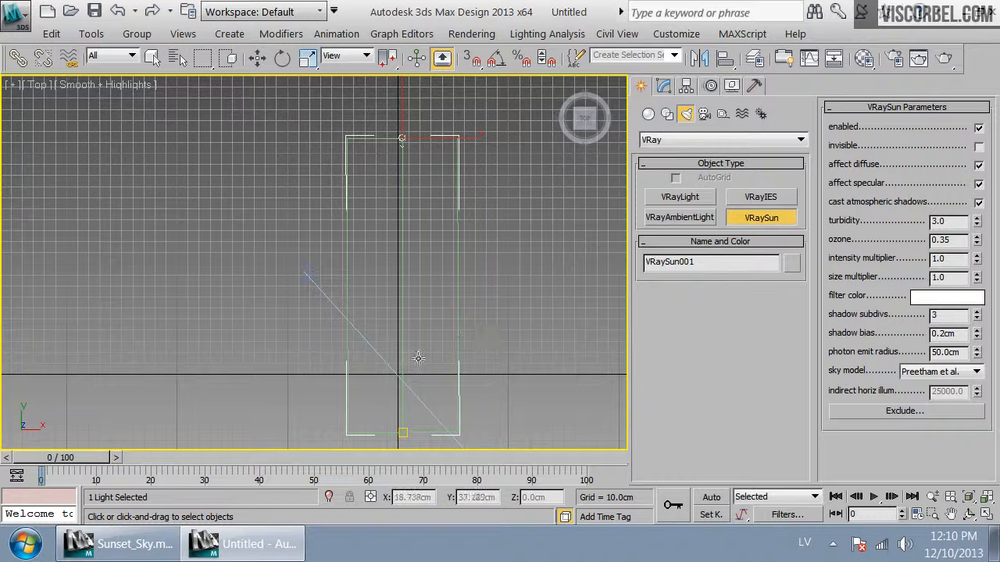
Select the sun's target and zero its Y position in the Move Transform Type-In so it sits at the origin
right_click(414, 197)
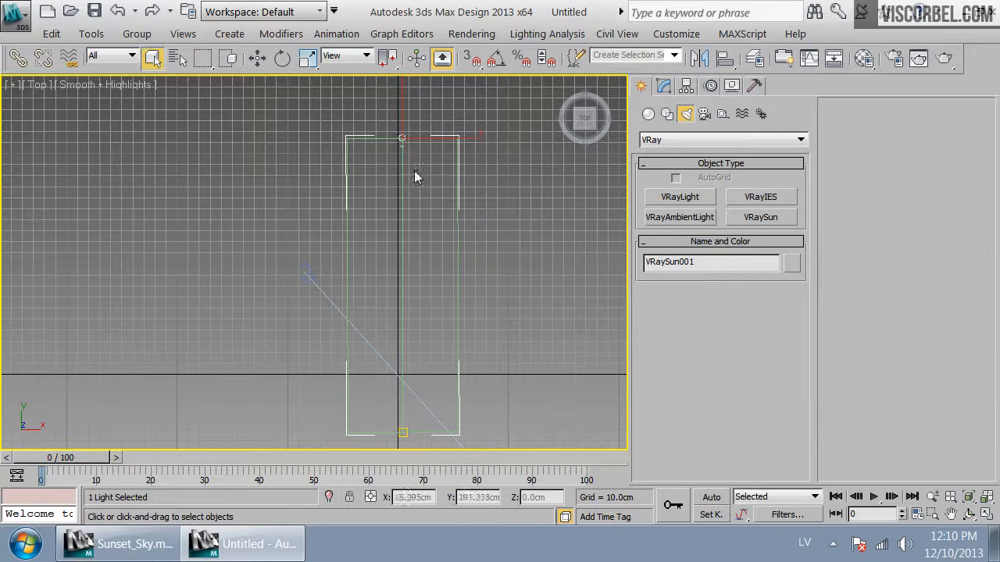
right_click(282, 58)
right_click(257, 58)
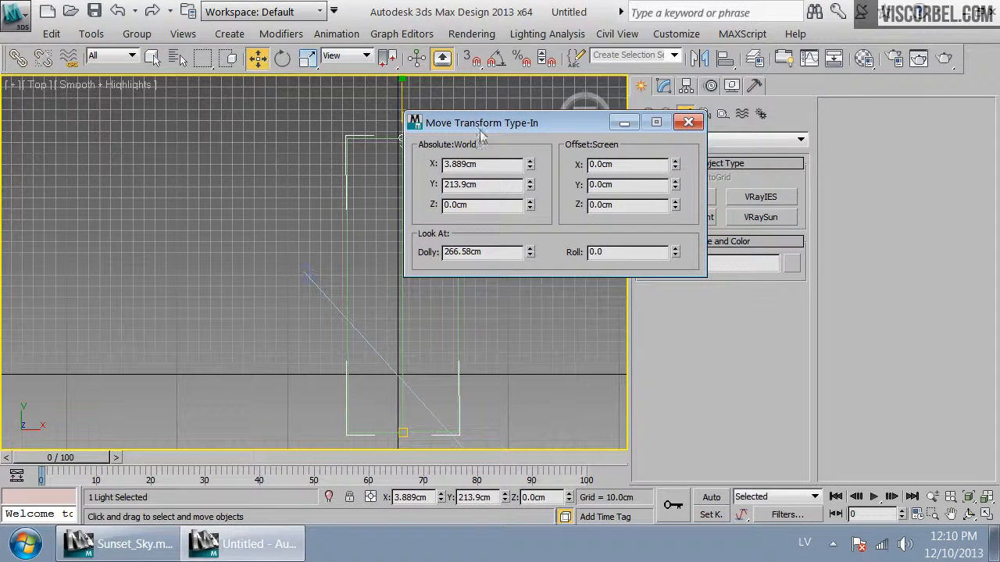
click(402, 432)
right_click(530, 168)
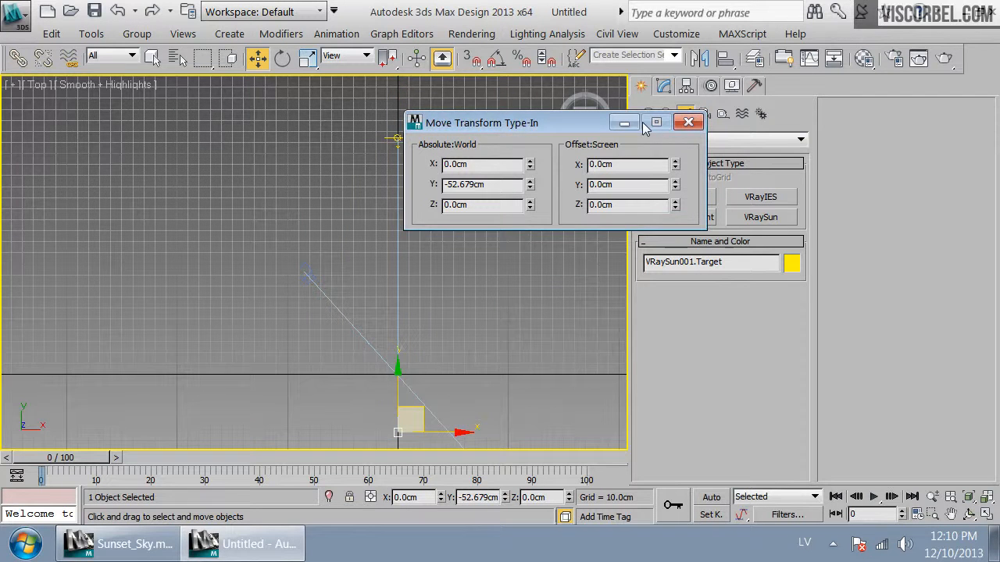
click(688, 121)
Move the VRayPhysicalCamera to the world origin by zeroing its X and Y positions
click(308, 275)
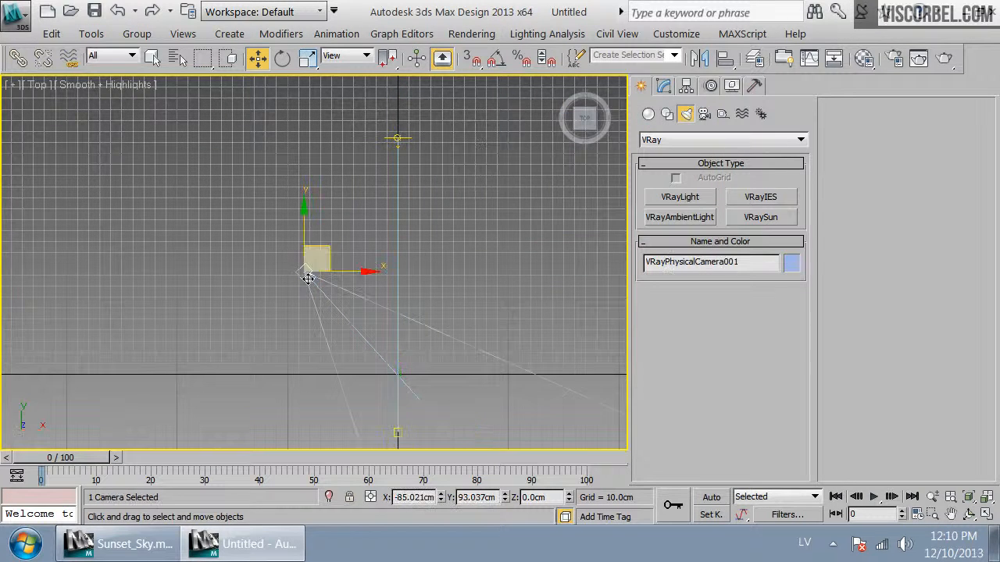
drag(328, 248, 420, 343)
right_click(255, 67)
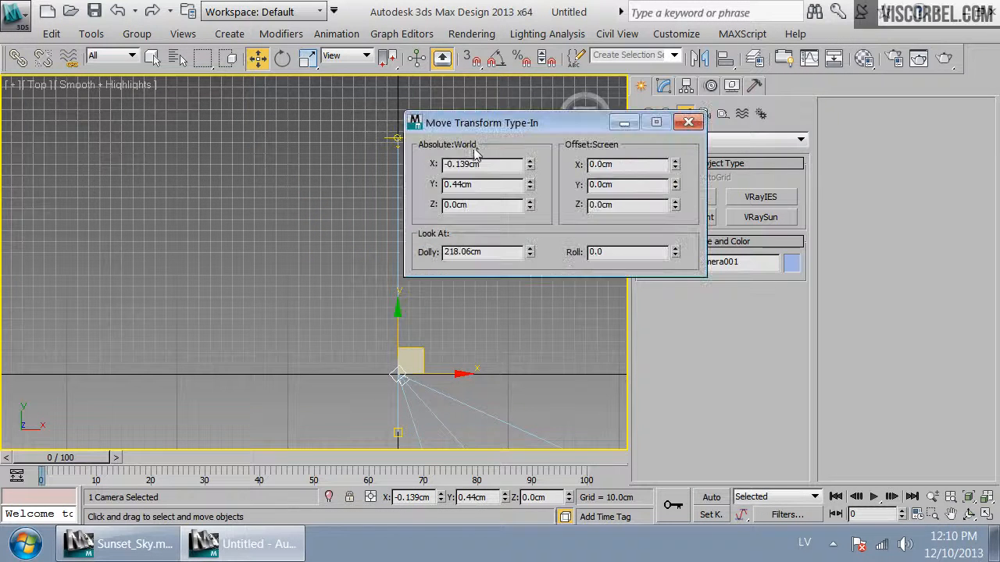
right_click(530, 170)
right_click(530, 185)
Select the camera target and zero its X and Y positions
middle_drag(453, 368, 340, 235)
click(379, 311)
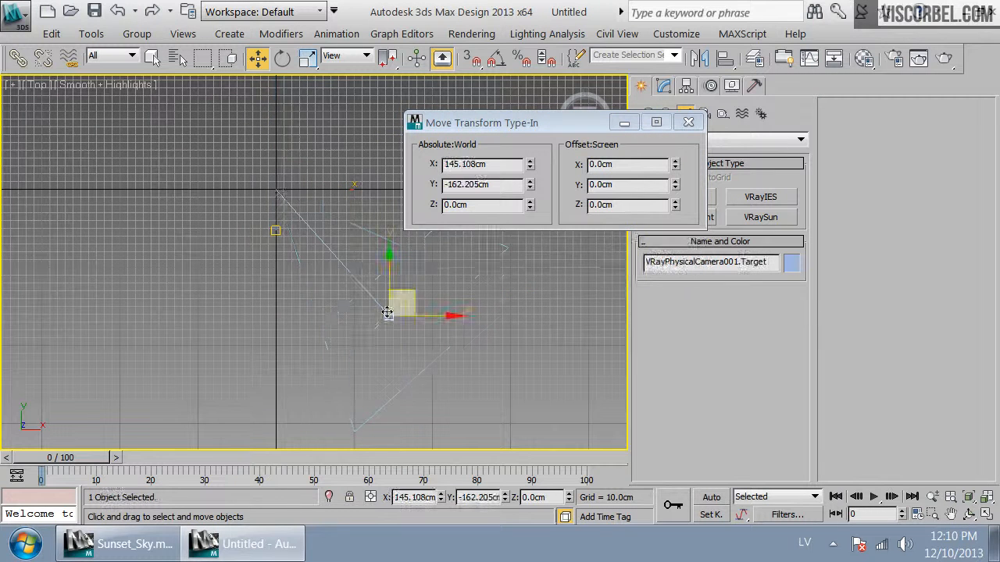
right_click(529, 164)
right_click(530, 185)
click(688, 123)
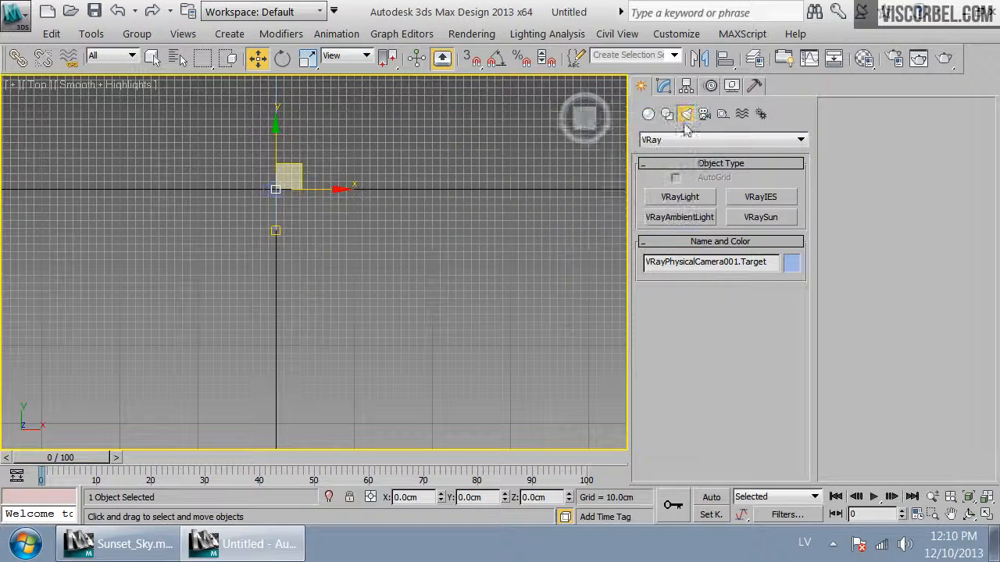
Raise the camera target about 162 cm in the front view and switch to the camera view
key(f)
drag(314, 219, 314, 98)
key(c)
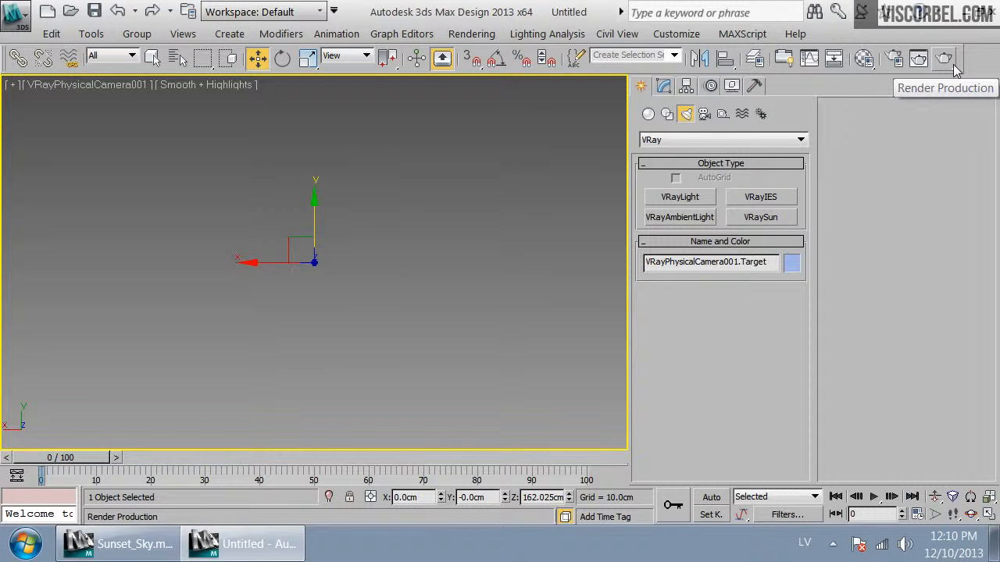
Set the V-Ray camera type to Spherical with Override FOV at 360 in Render Setup
click(898, 71)
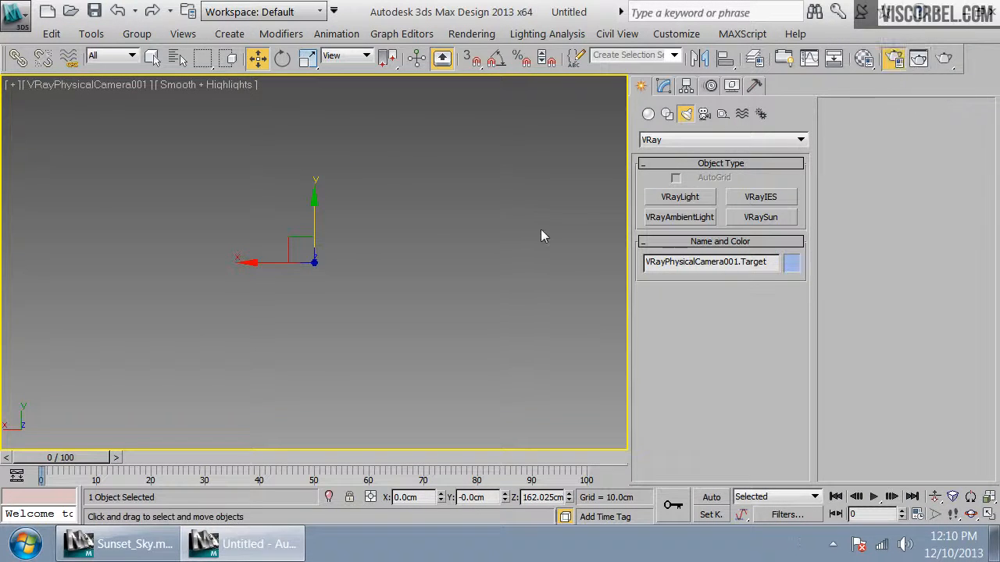
click(290, 93)
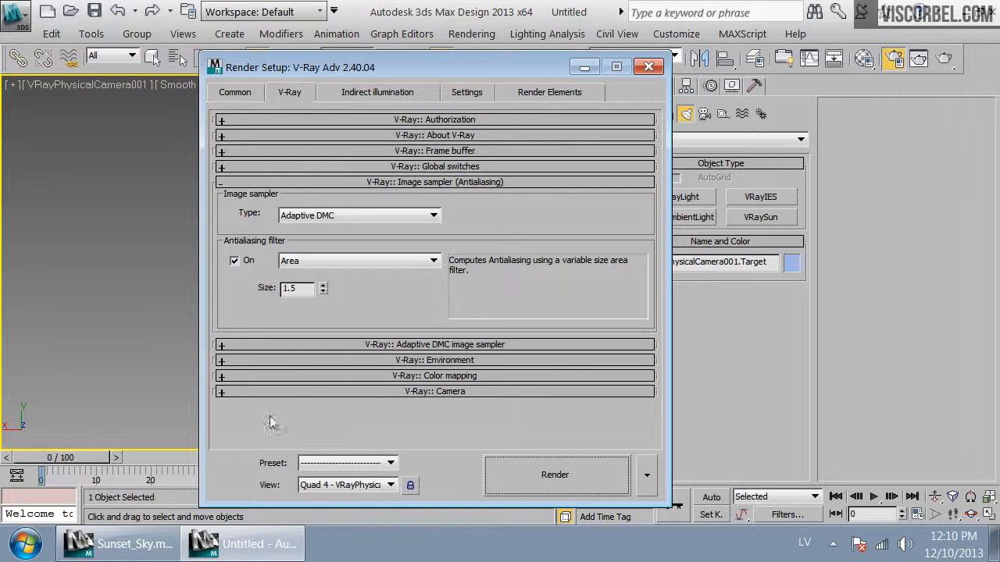
click(341, 391)
click(296, 157)
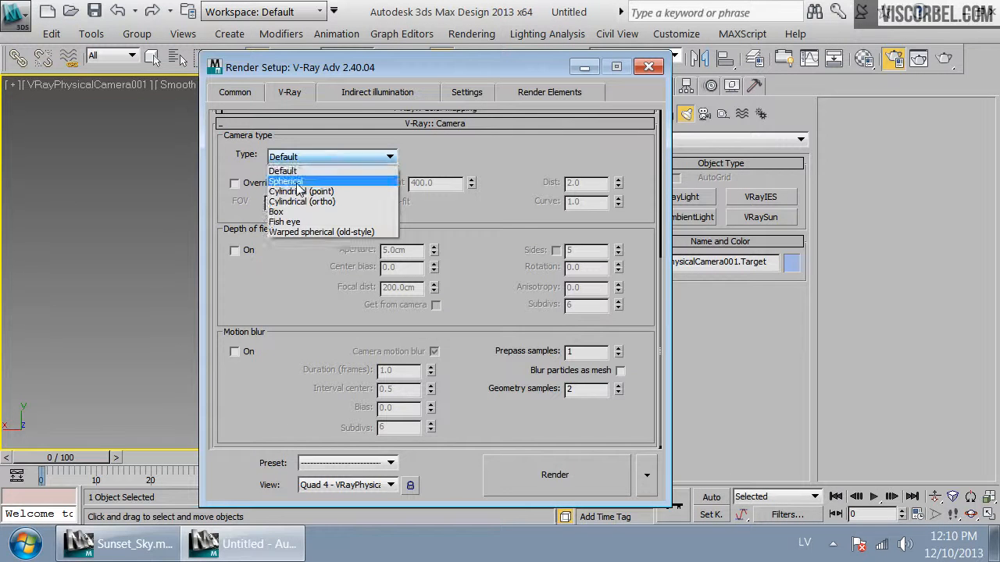
click(298, 184)
click(234, 183)
drag(305, 202, 180, 211)
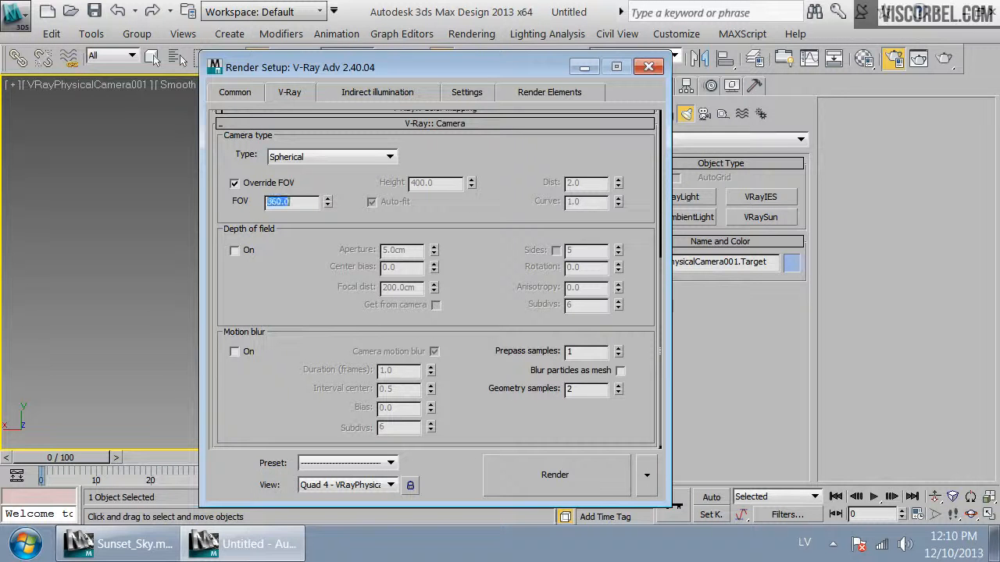
click(648, 66)
Inspect the Environment background map and the VRaySun parameters
key(t)
middle_drag(286, 189, 366, 314)
click(425, 226)
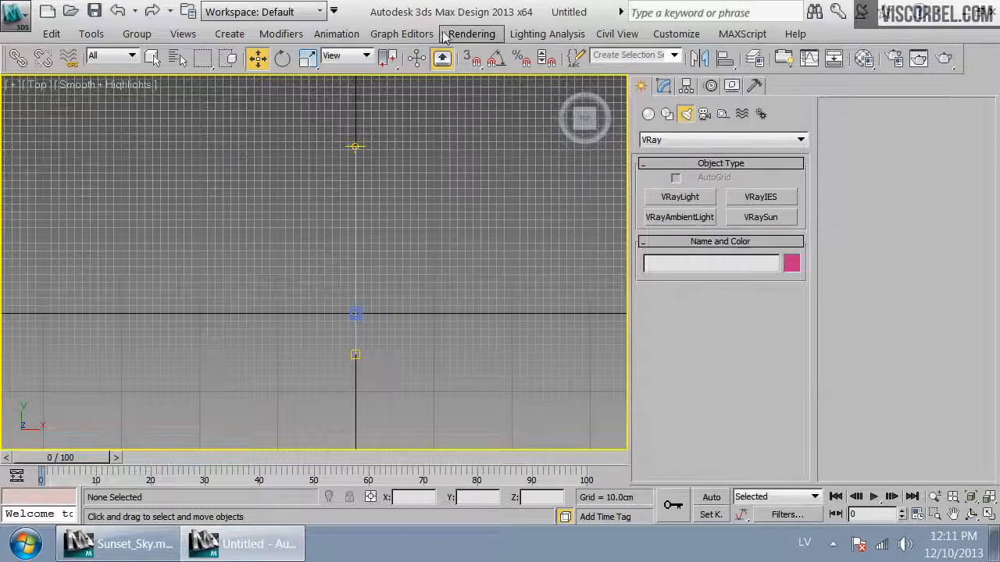
click(459, 37)
click(499, 168)
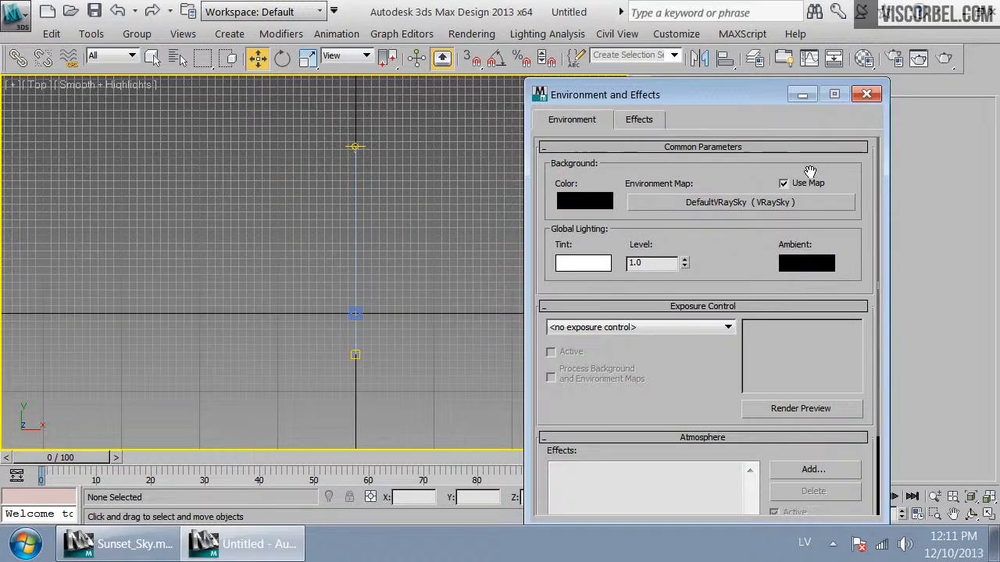
click(860, 99)
scroll(371, 281, up, 3)
mouse_move(366, 281)
middle_down()
mouse_move(364, 264)
mouse_move(355, 275)
middle_up()
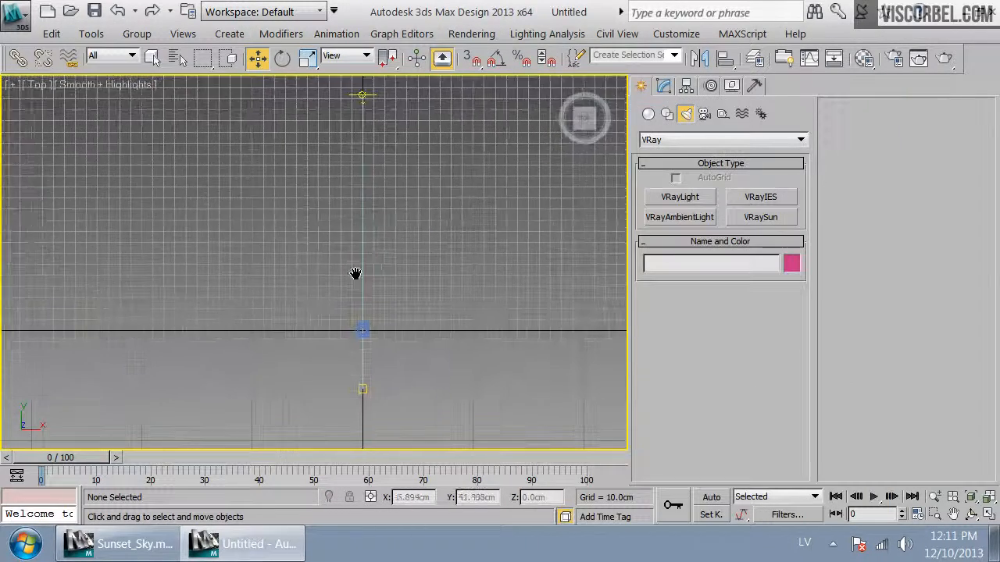
key(m)
click(634, 57)
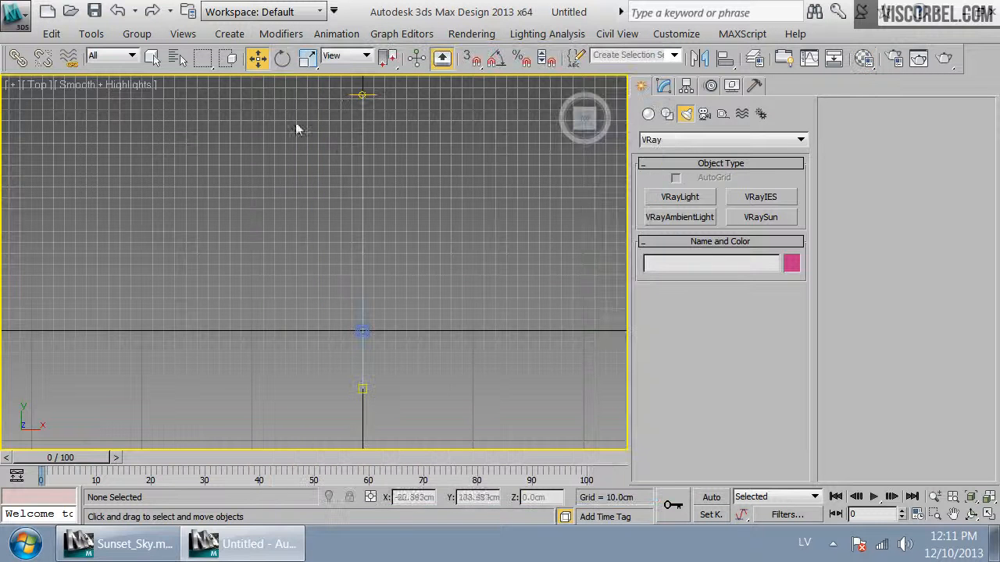
drag(359, 94, 361, 94)
click(663, 85)
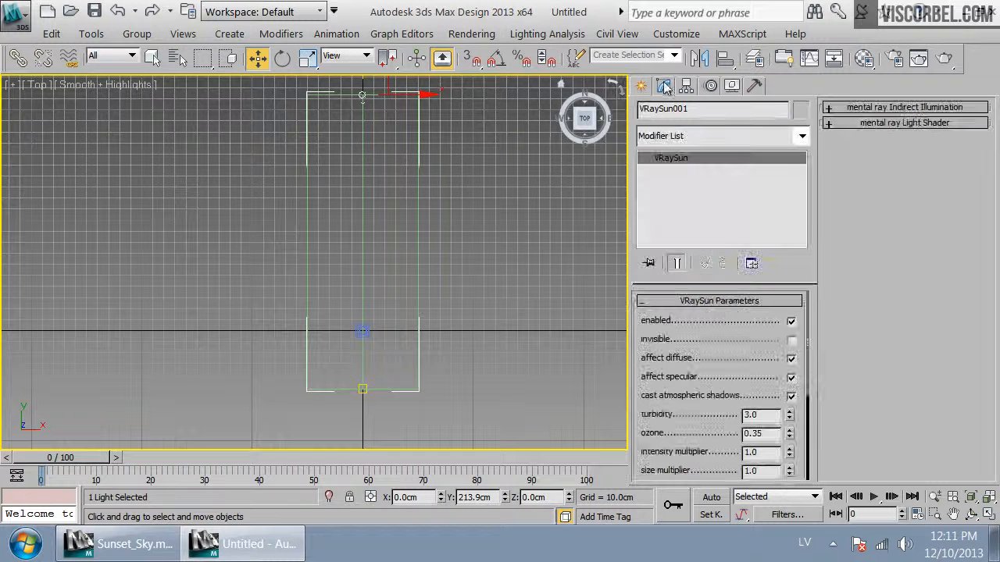
Select the camera, switch to its view and render the scene
click(362, 331)
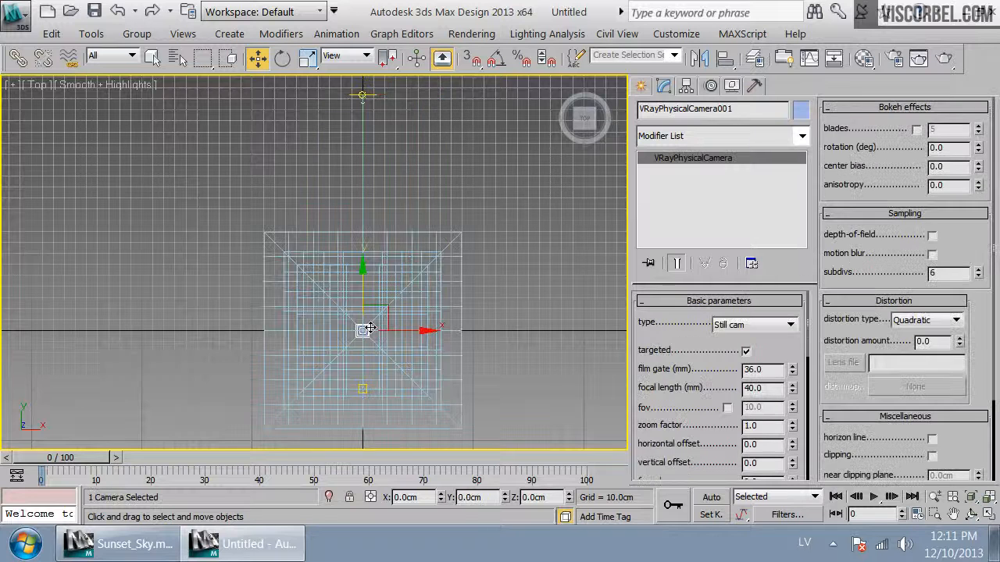
key(c)
click(944, 58)
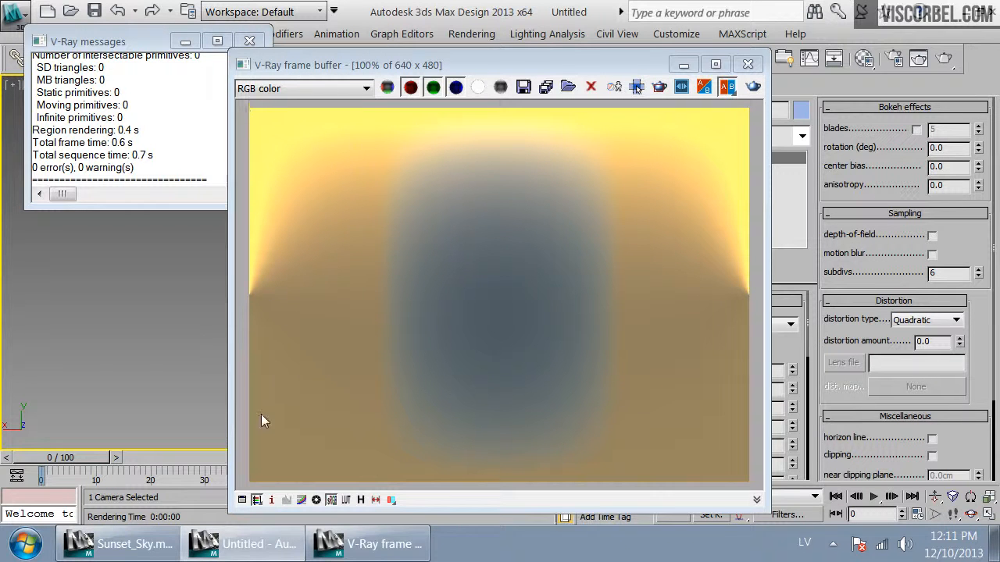
Draw a render region in the frame buffer and close the render windows
click(469, 353)
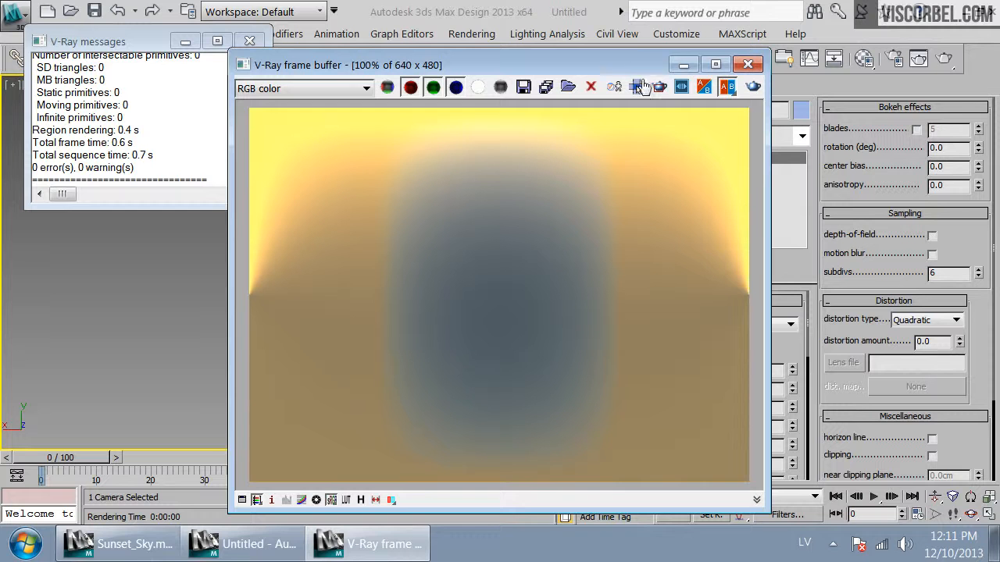
drag(644, 102, 349, 541)
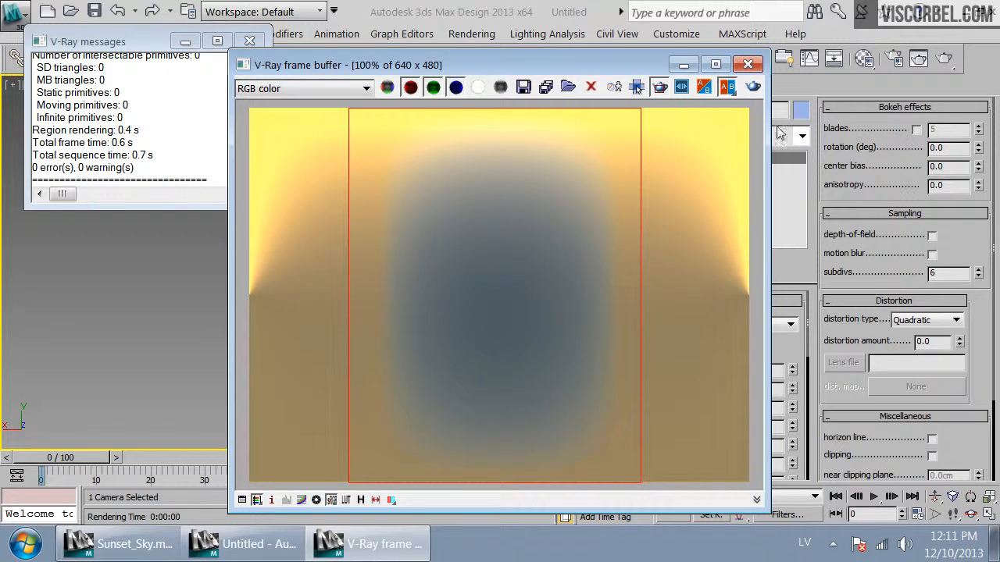
click(749, 64)
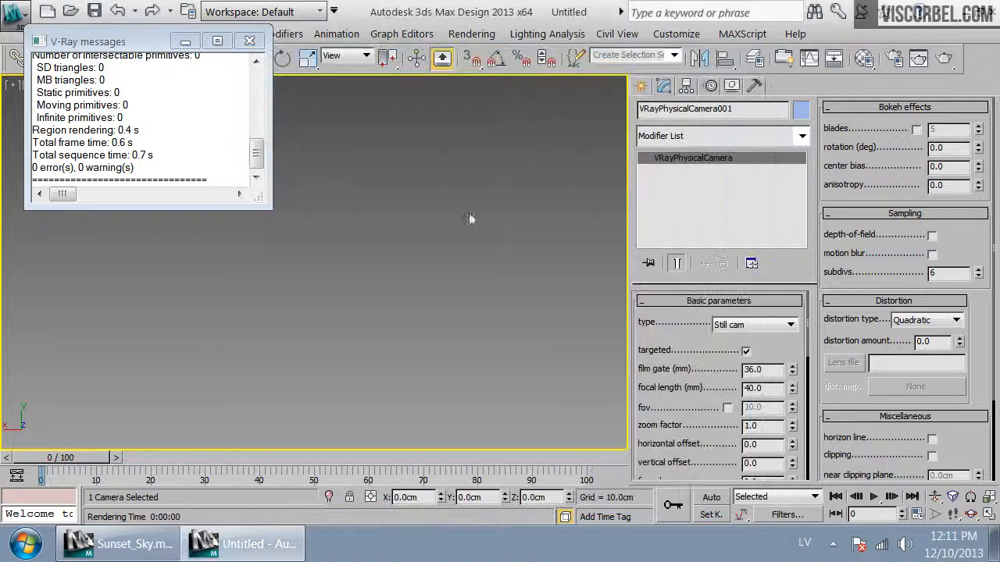
click(251, 41)
Raise the VRaySun about 27 cm in the left view
key(t)
key(z)
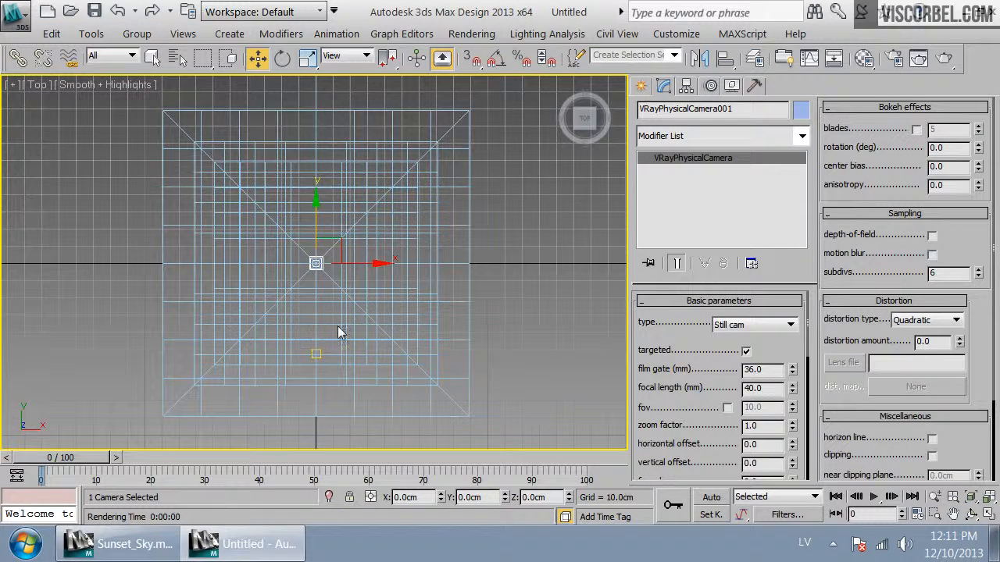
key(l)
scroll(268, 254, down, 5)
middle_drag(267, 247, 426, 250)
drag(346, 268, 346, 250)
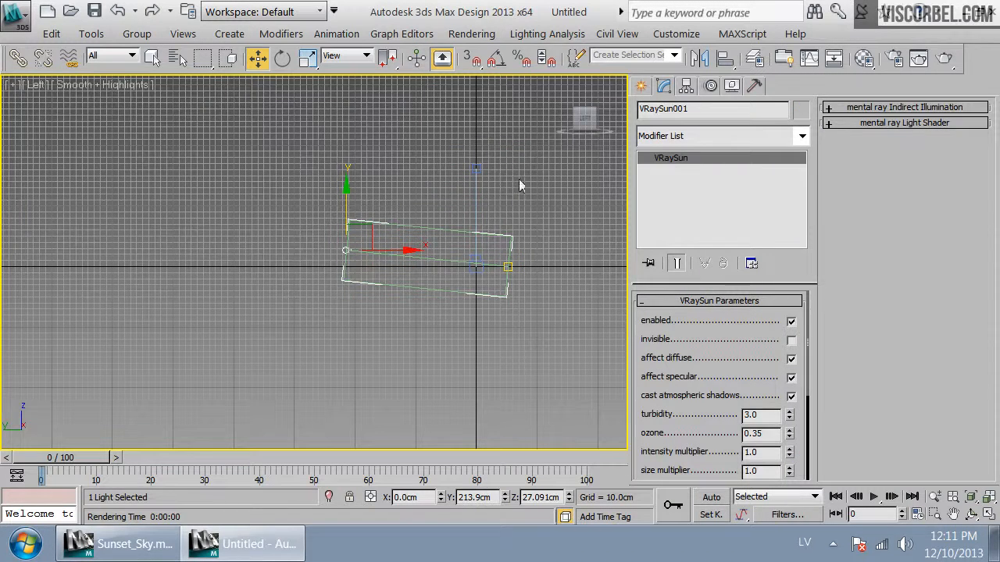
Select the camera again and re-render the camera view
click(469, 268)
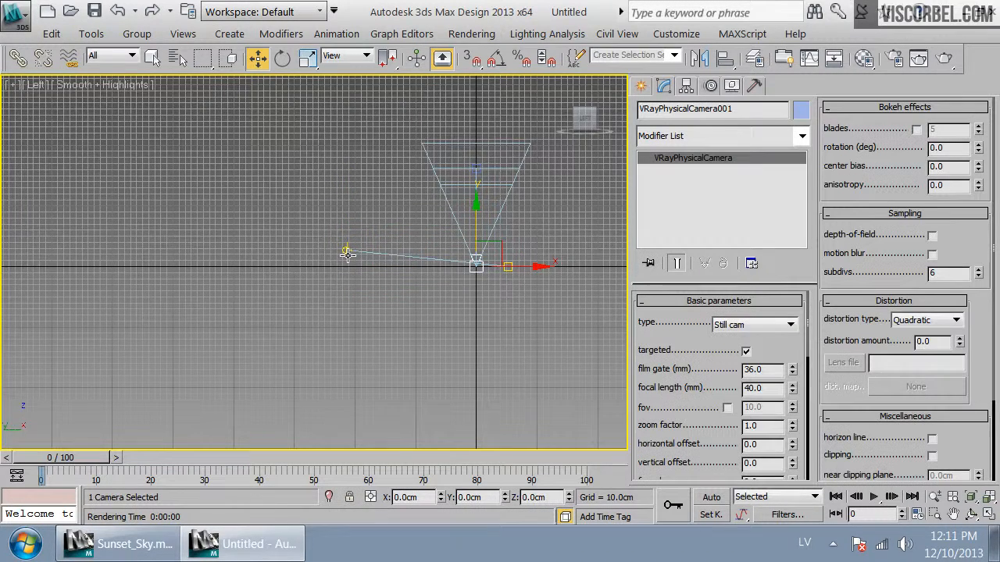
key(c)
click(944, 58)
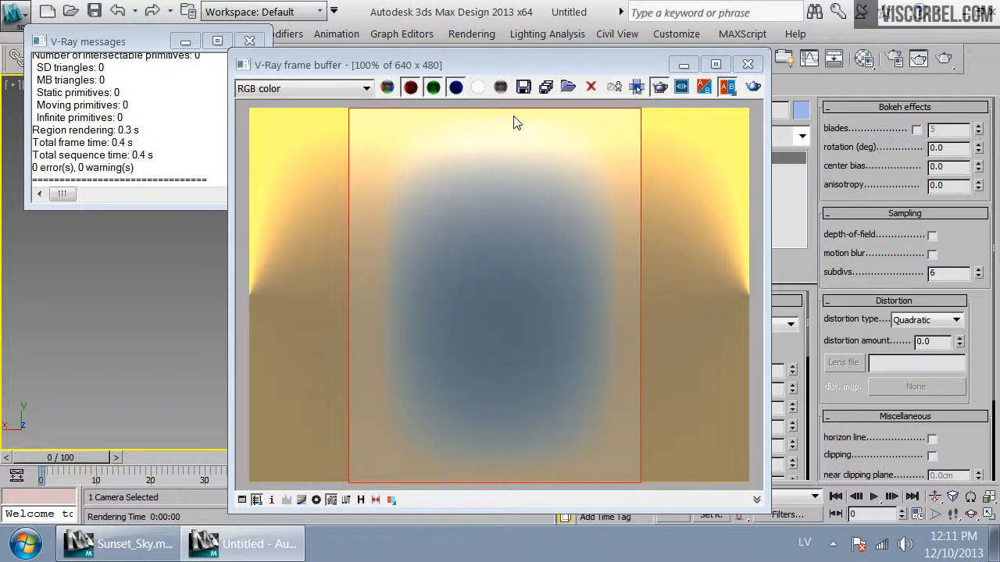
Zoom into the rendered sky image to inspect it, then close the frame buffer
scroll(501, 127, up, 3)
scroll(500, 194, down, 2)
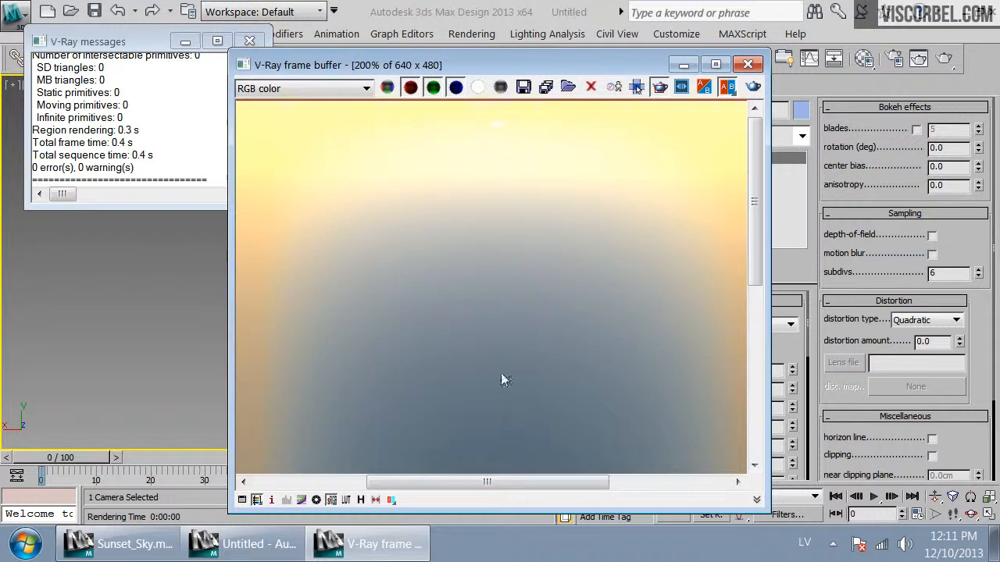
scroll(538, 196, down, 1)
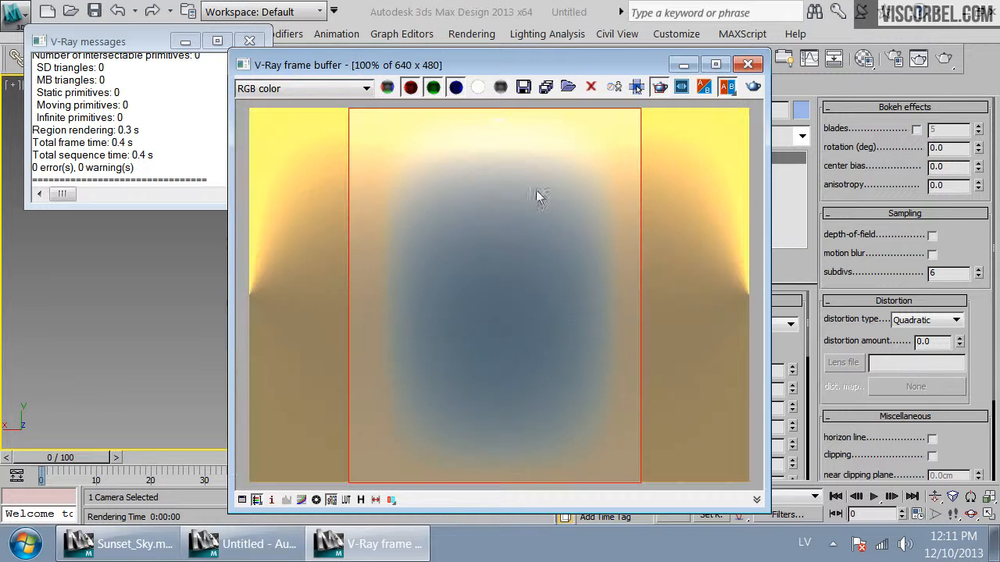
click(748, 64)
Set the camera's white balance to Neutral
scroll(713, 437, down, 5)
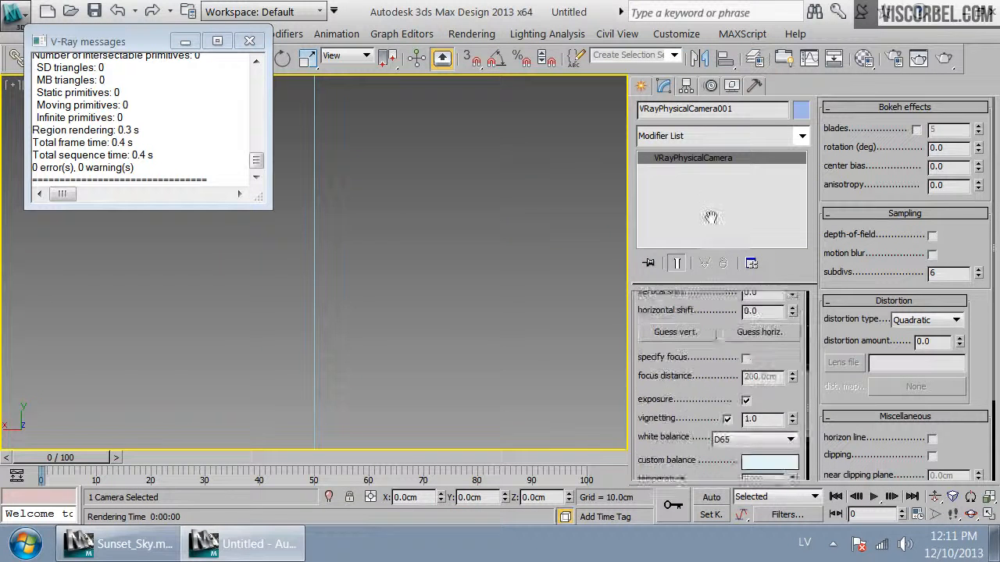
click(734, 323)
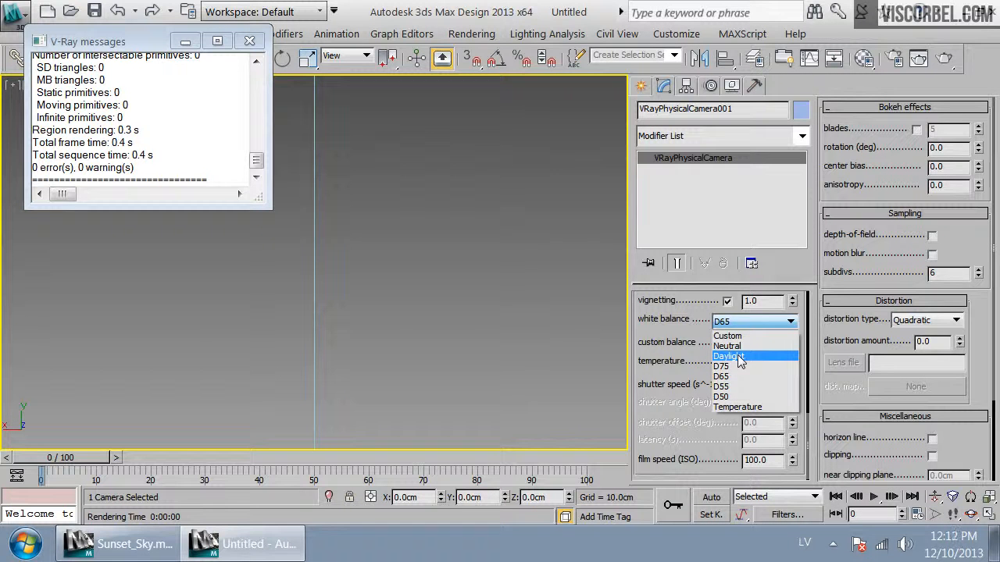
click(727, 346)
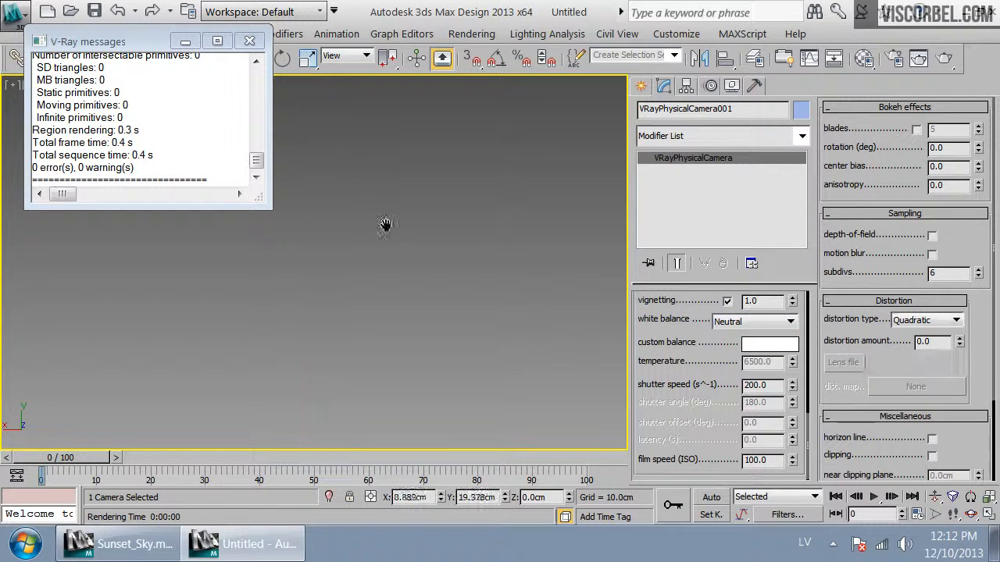
Select the VRaySun in the top view and set its intensity multiplier to 0.5
key(t)
middle_drag(480, 232, 470, 257)
middle_drag(400, 198, 432, 200)
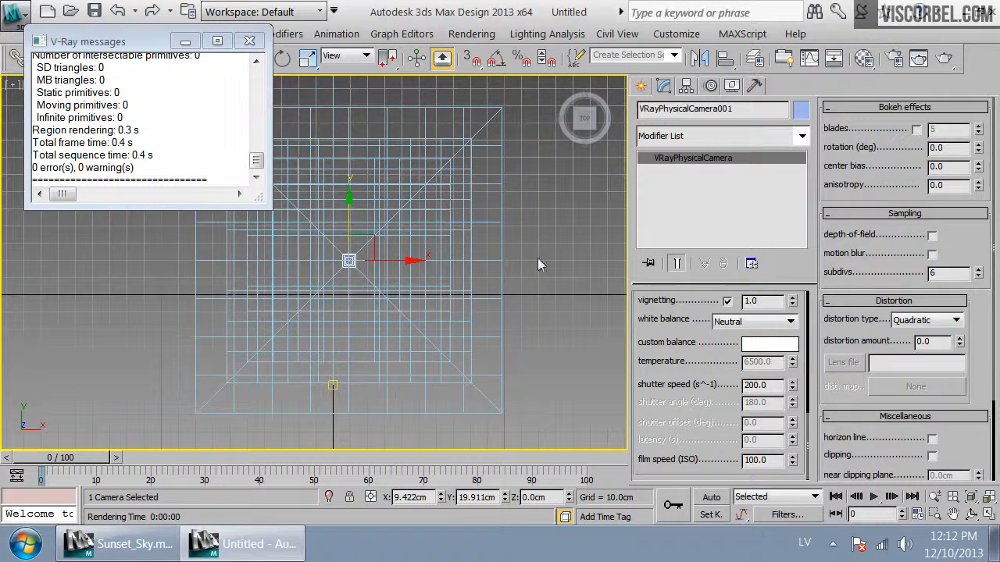
click(525, 250)
scroll(356, 290, down, 4)
middle_drag(347, 240, 359, 298)
click(344, 179)
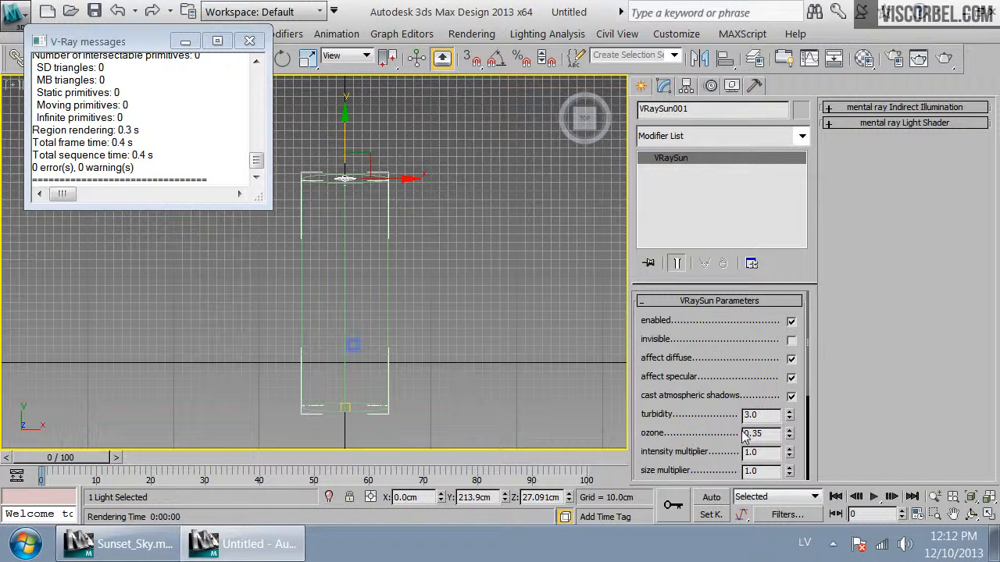
double_click(751, 452)
Switch to the camera view, render it, and close the frame buffer
click(354, 346)
click(345, 179)
key(c)
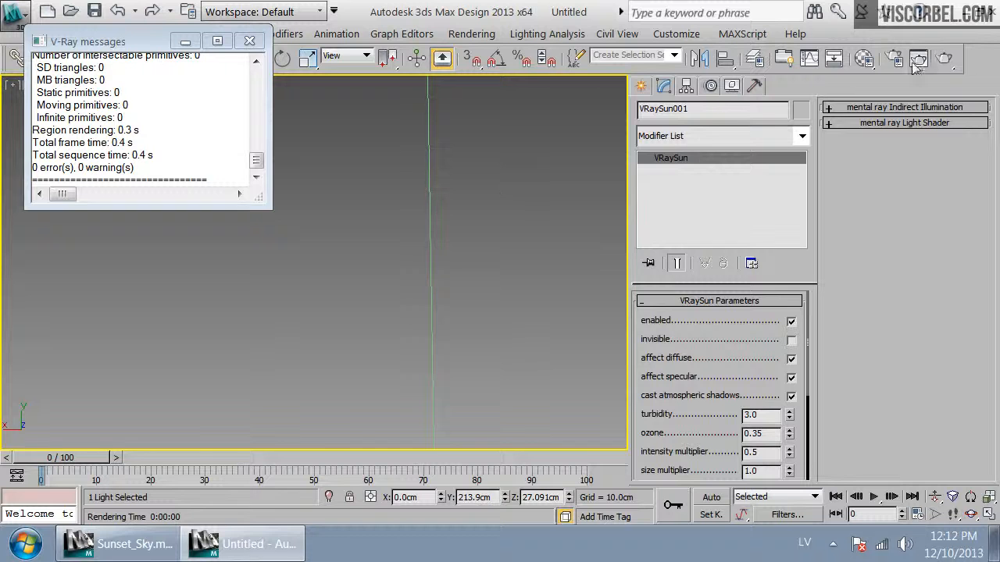
click(944, 59)
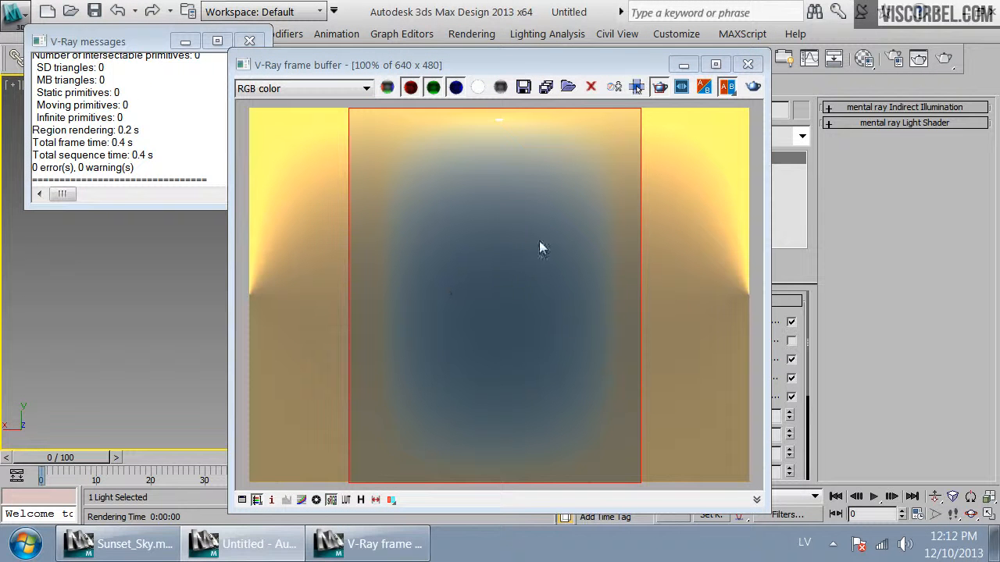
click(750, 64)
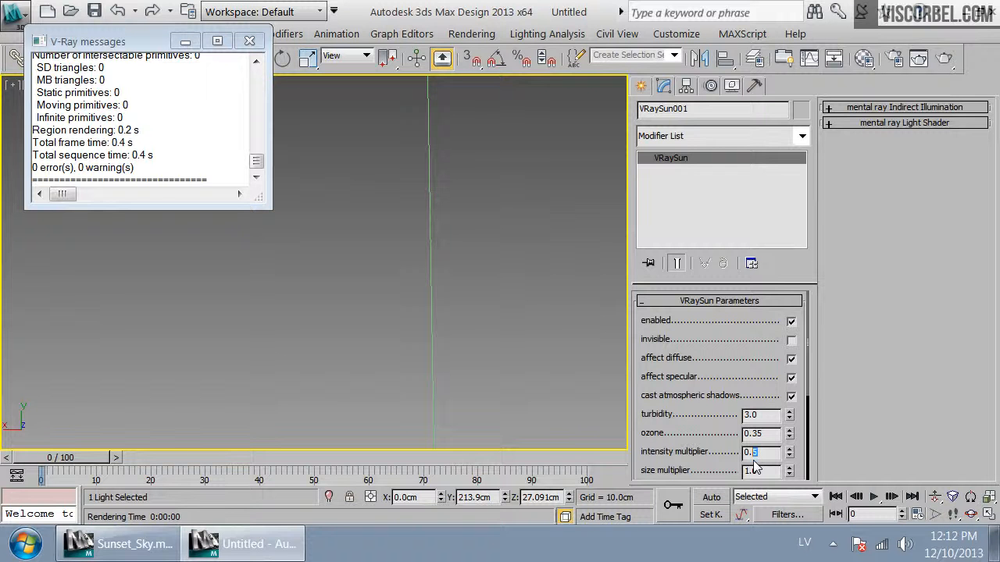
Set the sun's intensity multiplier to 0.3 and turbidity to 5.0, re-rendering the camera view after each change
click(943, 59)
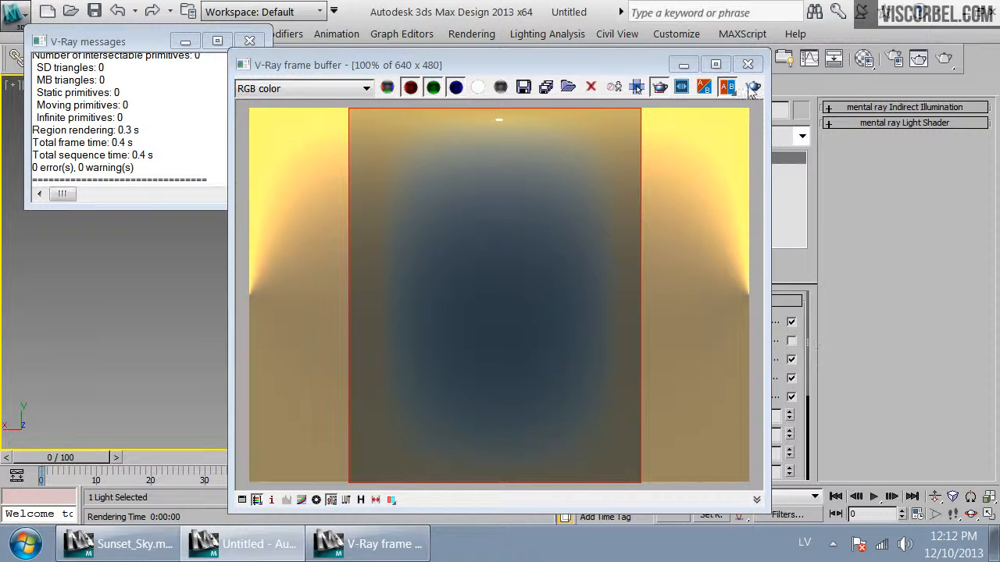
click(748, 64)
double_click(762, 416)
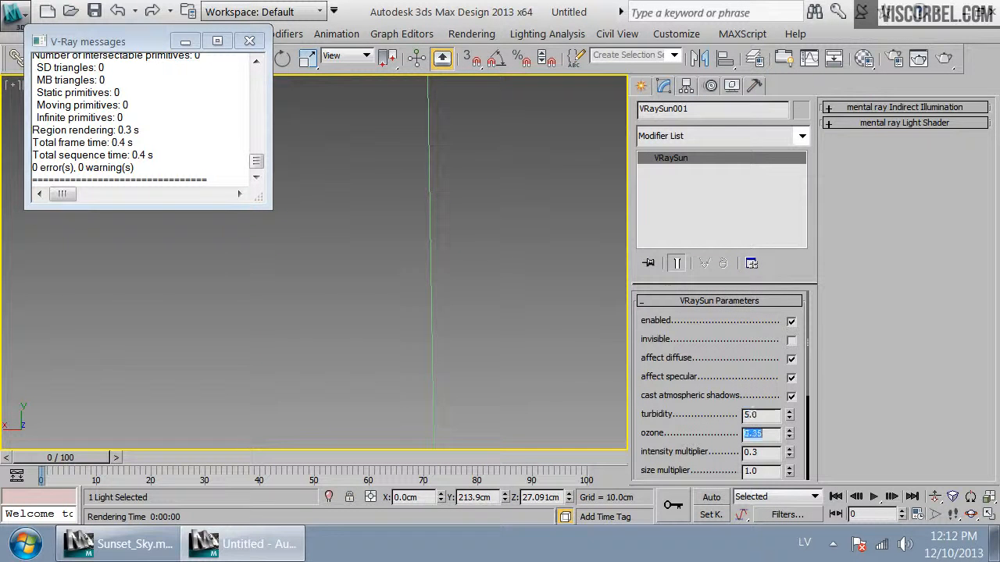
click(943, 58)
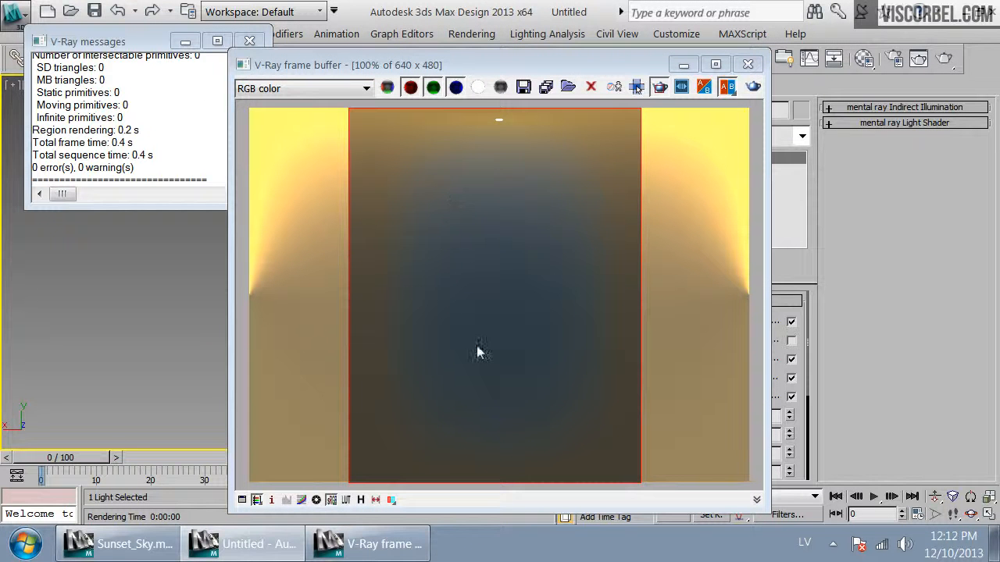
Set the sun's ozone to 1.0 and size multiplier to 3.0, re-render, and close the frame buffer
scroll(799, 356, down, 2)
click(572, 67)
drag(572, 67, 431, 47)
click(604, 44)
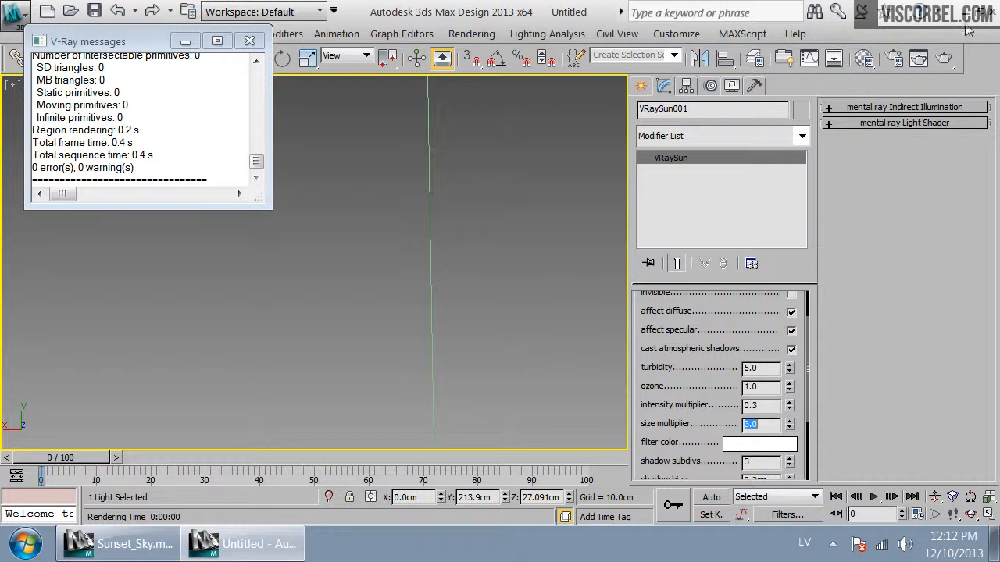
click(943, 58)
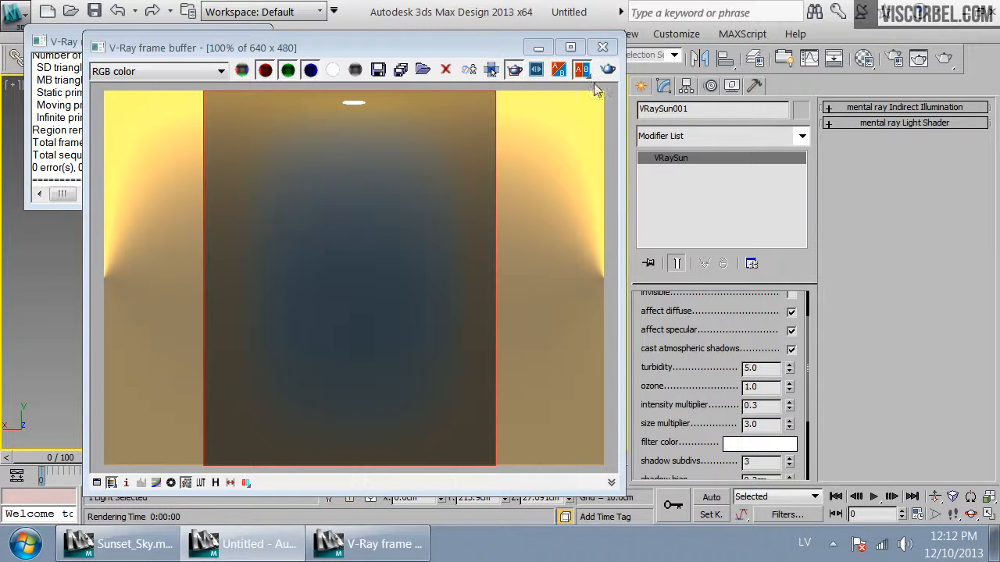
click(615, 50)
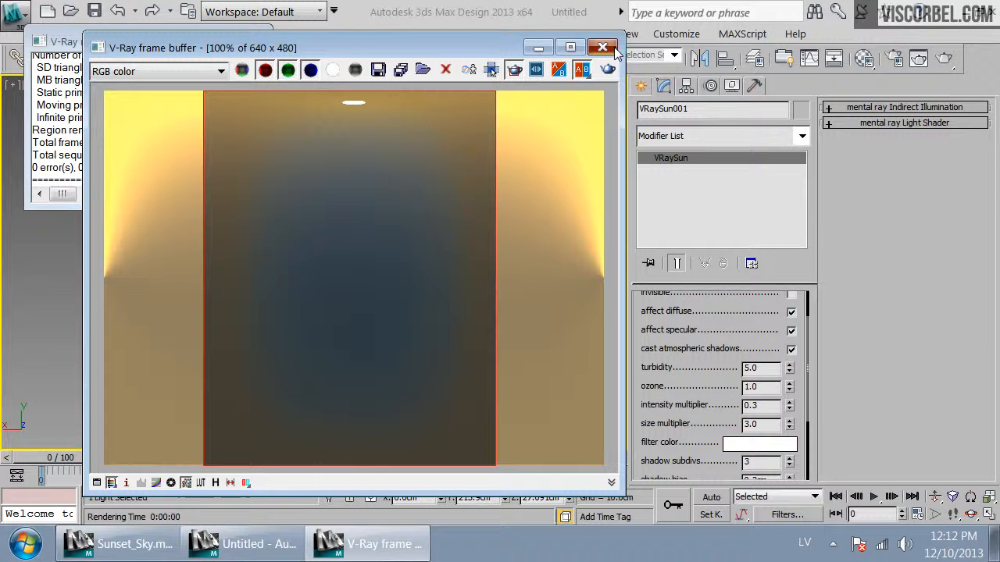
click(603, 47)
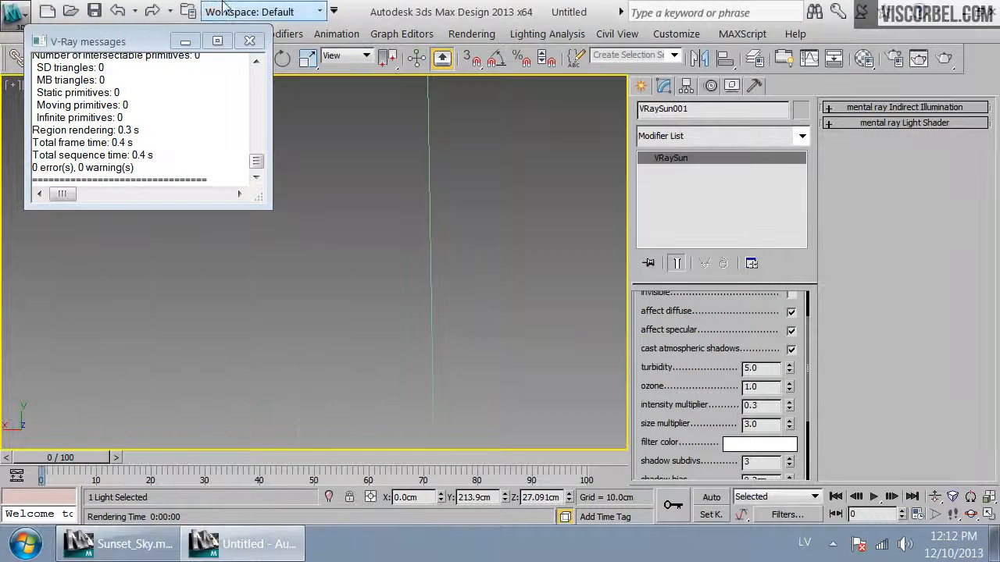
Open the Material Editor and Environment settings, and instance the DefaultVRaySky environment map into the first material slot
click(249, 41)
key(m)
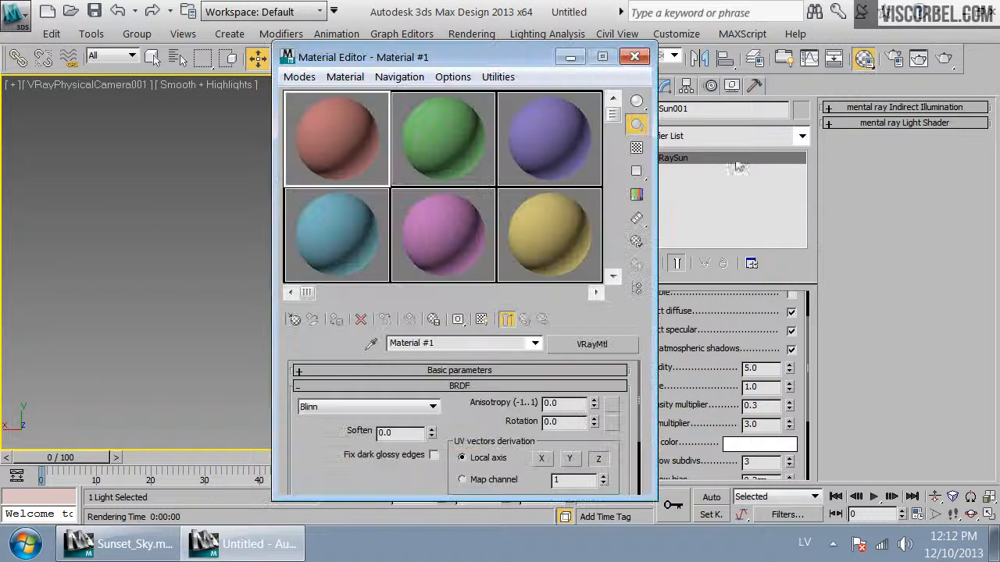
drag(509, 72, 450, 77)
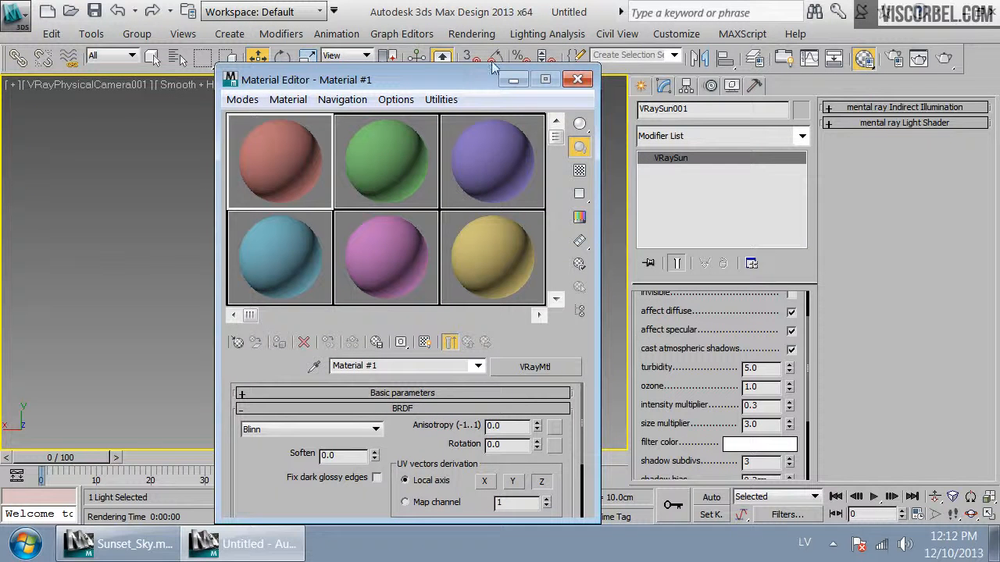
click(471, 33)
click(571, 125)
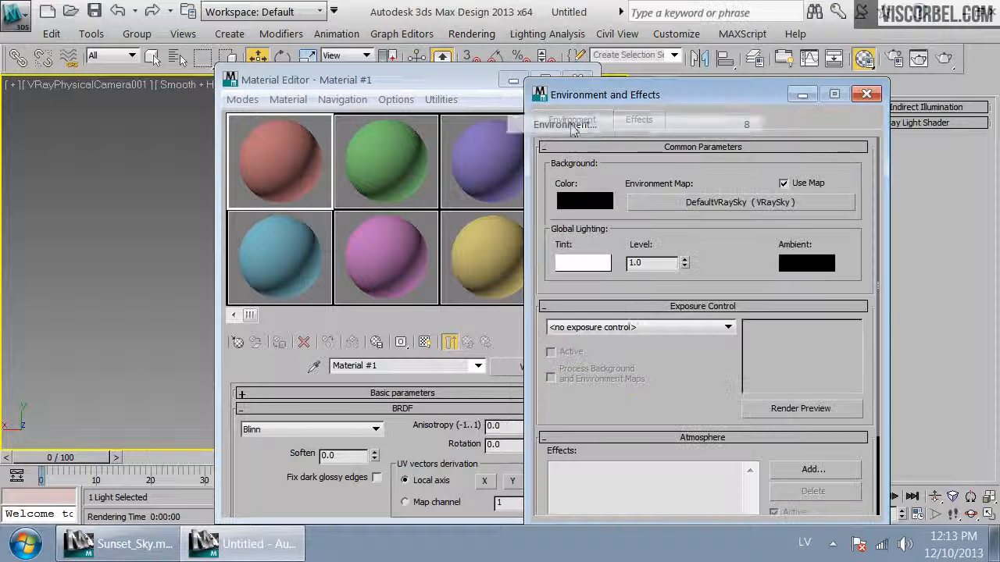
drag(272, 147, 272, 146)
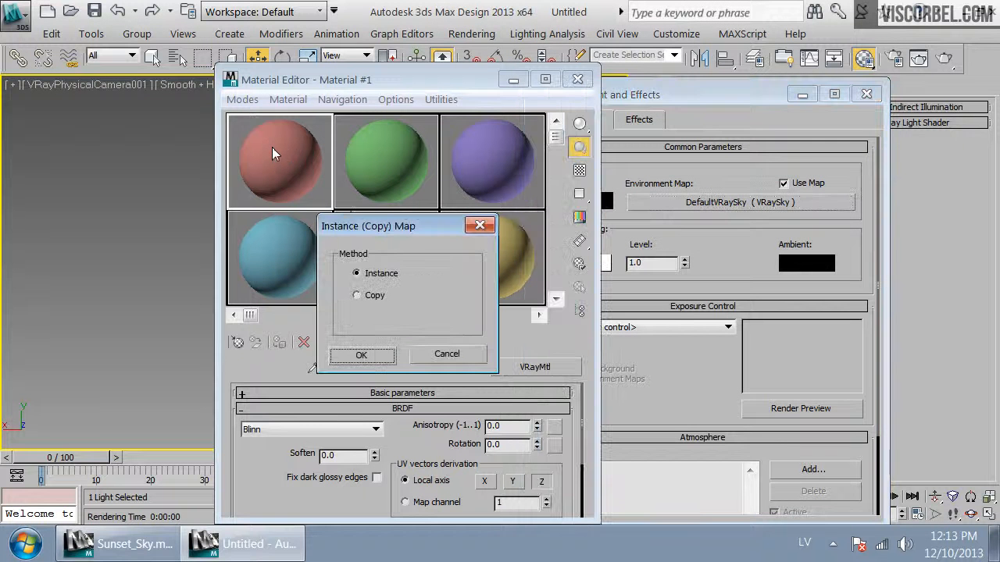
click(384, 363)
Replace the sky map with a VRayCompTex, keeping the VRaySky as its Source A
scroll(355, 449, down, 3)
drag(392, 135, 392, 368)
click(538, 367)
click(561, 288)
scroll(564, 353, down, 3)
scroll(564, 353, down, 6)
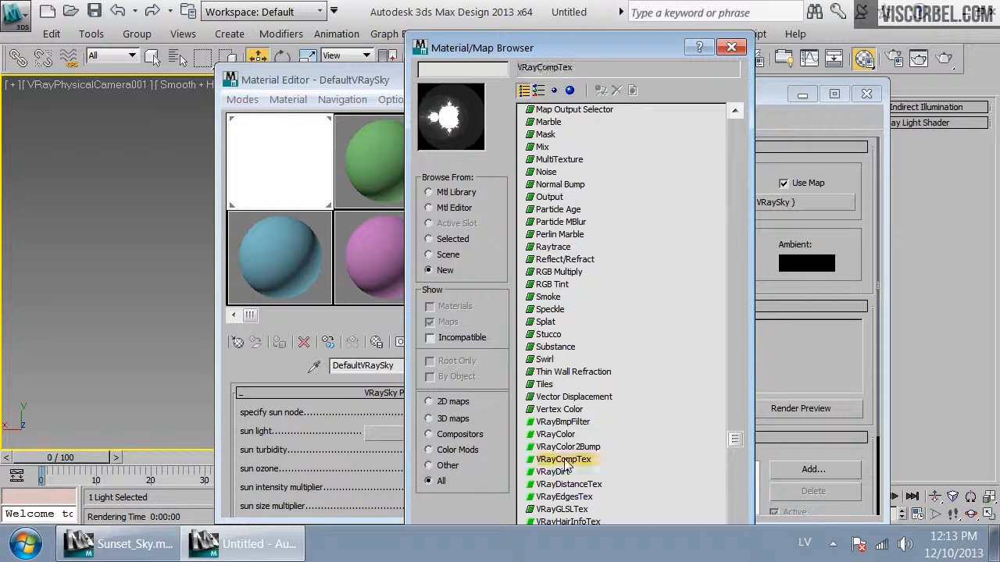
double_click(566, 464)
click(361, 343)
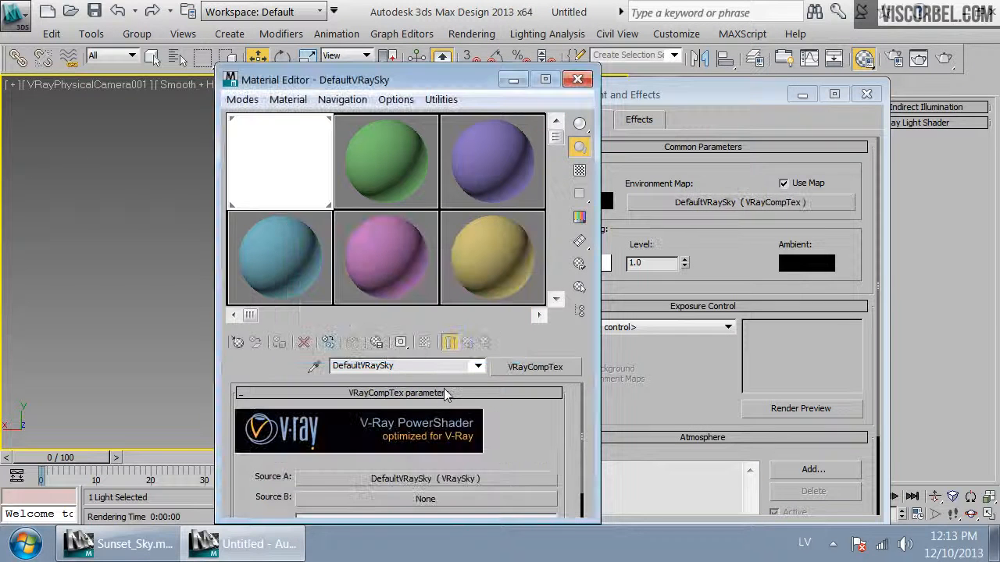
Set the VRayCompTex operator to Multiply (A*B) and assign a VRayColor map to Source B
drag(554, 469, 555, 410)
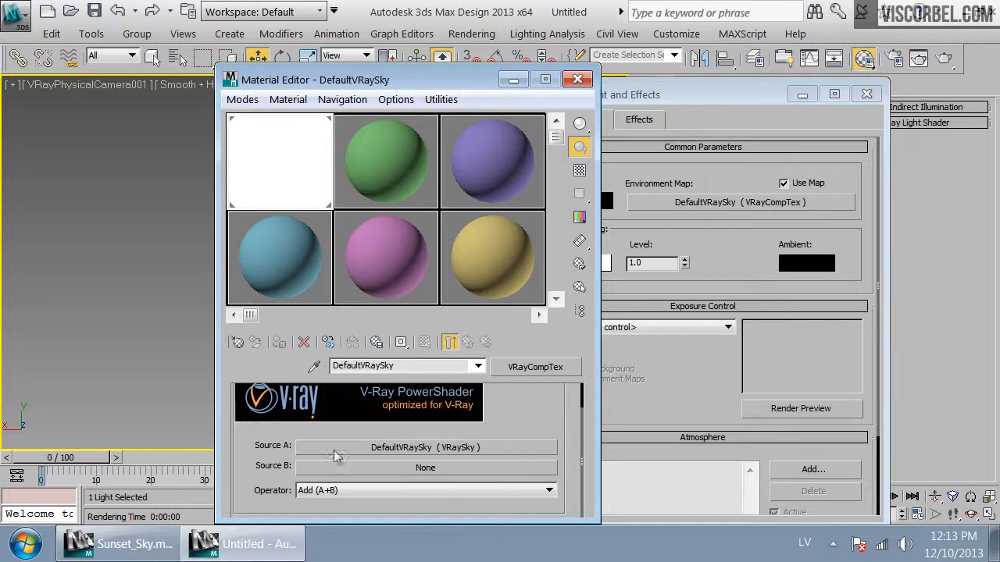
click(401, 489)
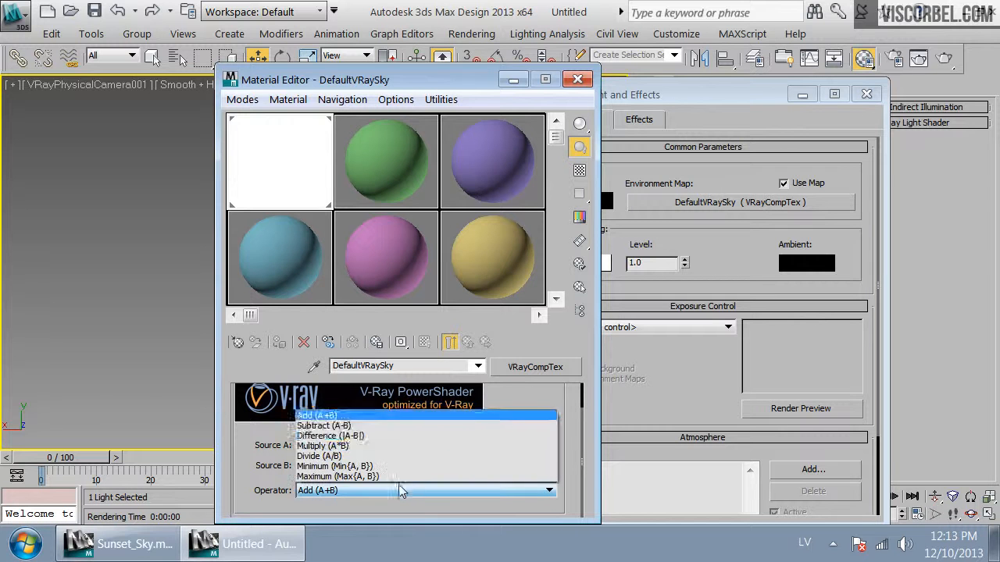
click(321, 446)
drag(551, 418, 563, 380)
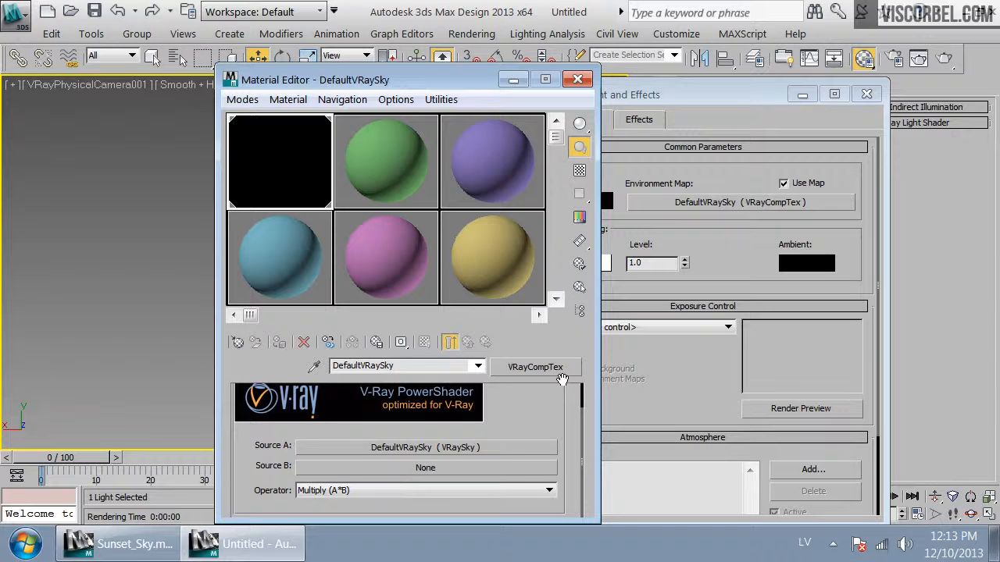
click(449, 467)
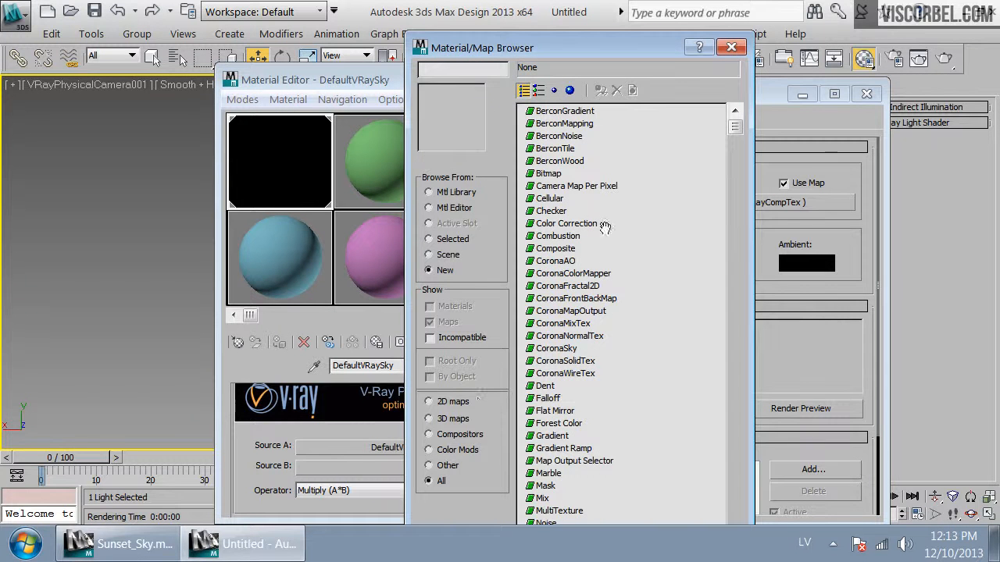
scroll(556, 243, down, 4)
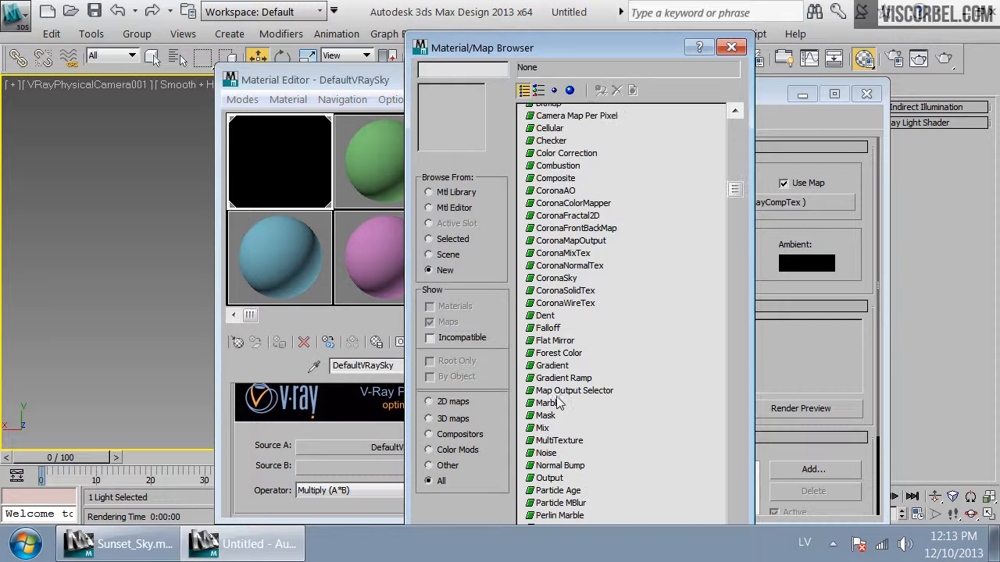
scroll(559, 402, down, 5)
click(561, 412)
double_click(562, 414)
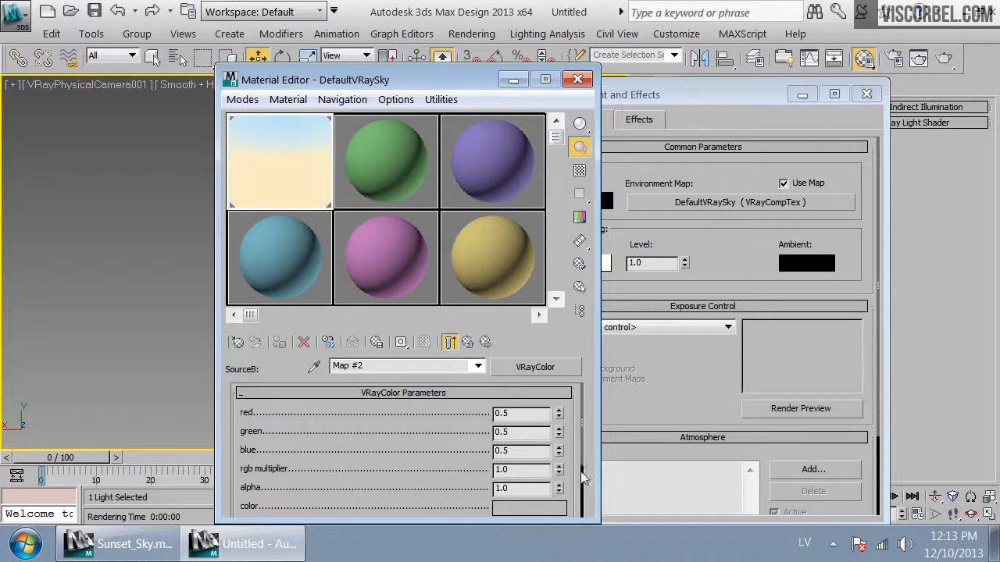
Set the VRayColor colour to red 128, green 110, blue 124, then render the camera view and close it
scroll(585, 472, down, 3)
click(553, 432)
click(579, 185)
click(584, 166)
click(687, 167)
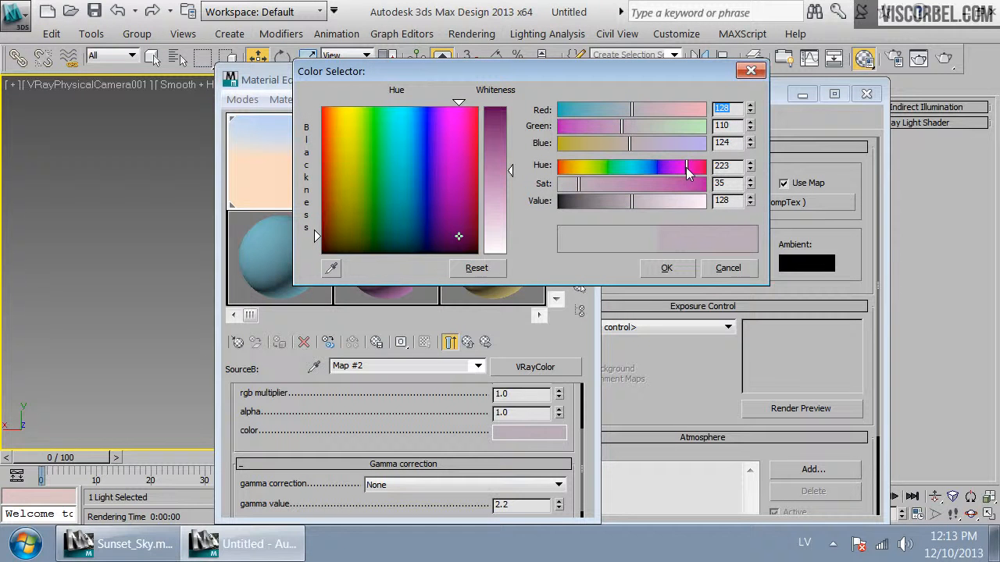
click(666, 268)
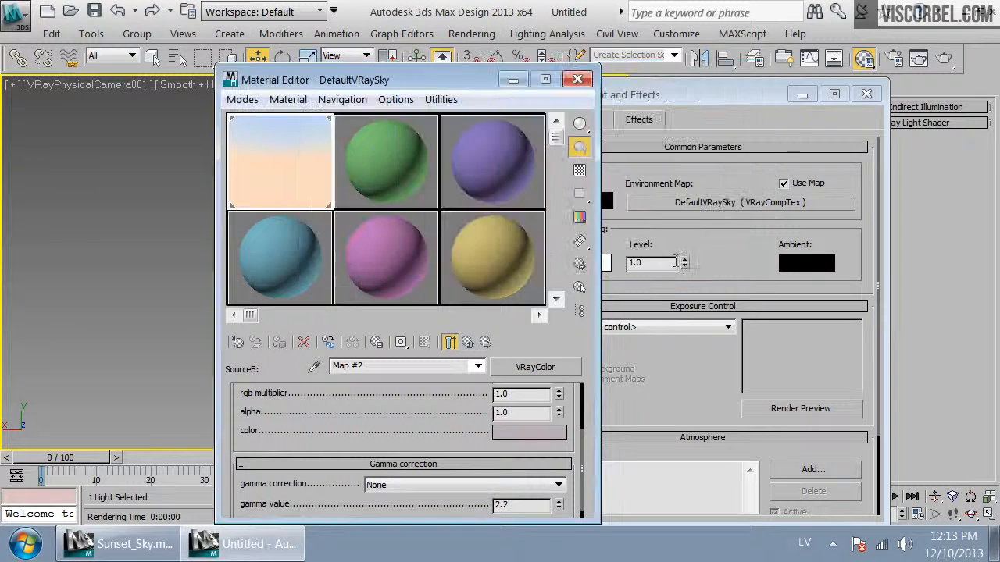
click(945, 59)
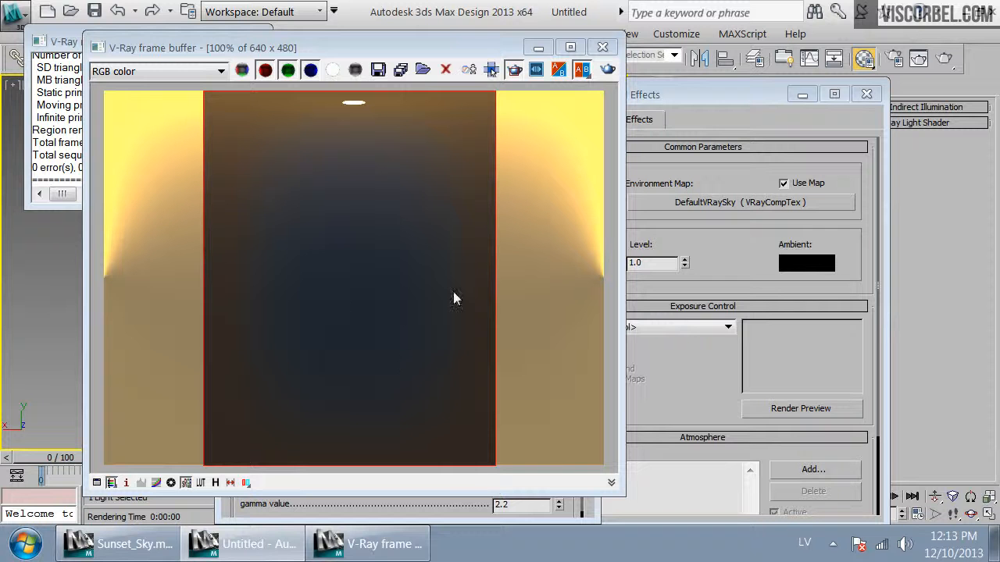
click(603, 47)
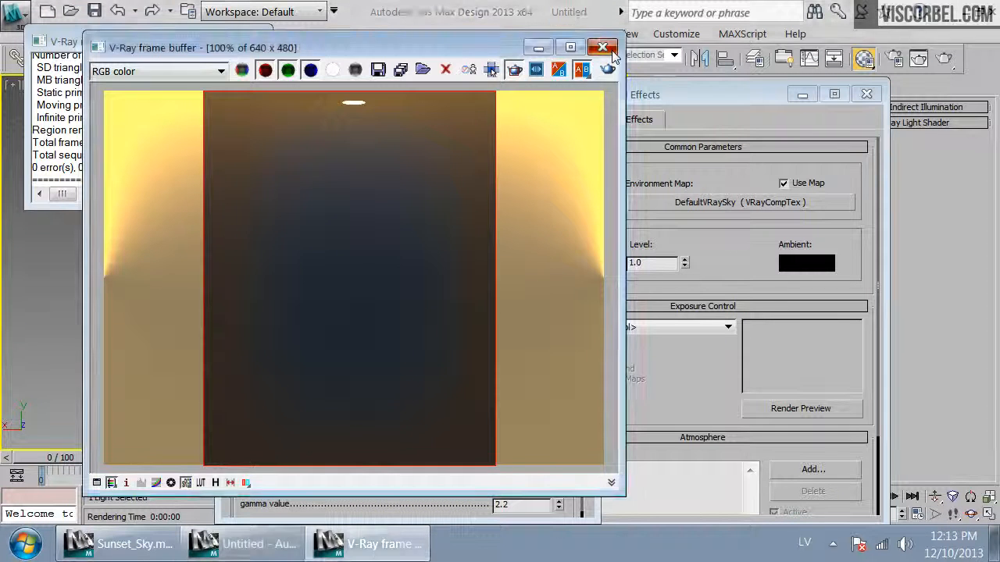
Pick a more saturated pink for the VRayColor colour and re-render the camera view
click(526, 430)
drag(619, 195, 660, 205)
click(665, 268)
click(949, 67)
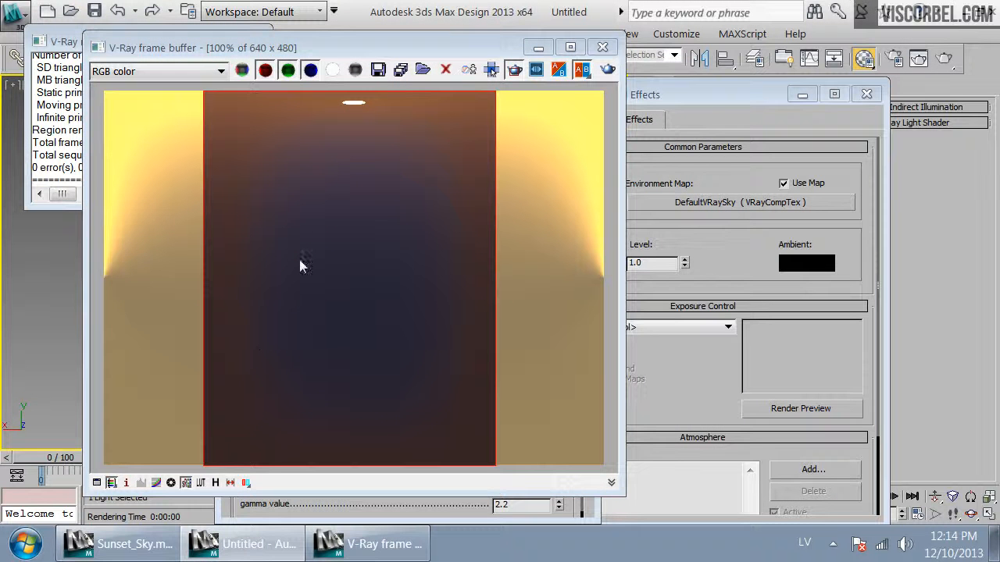
Zoom into the rendered sky to inspect it, then close the frame buffer
click(349, 244)
scroll(349, 244, down, 1)
scroll(349, 244, up, 1)
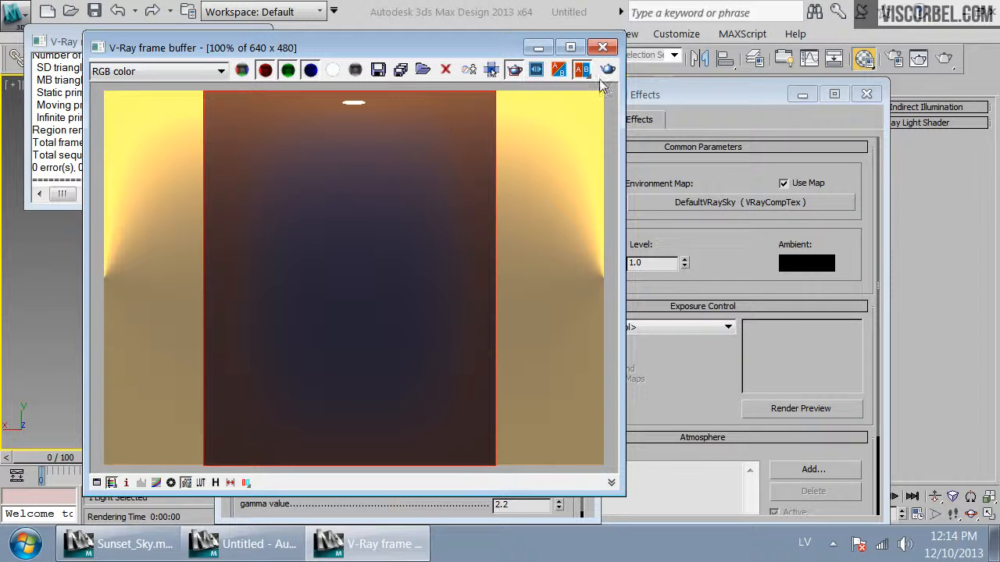
click(607, 50)
click(603, 47)
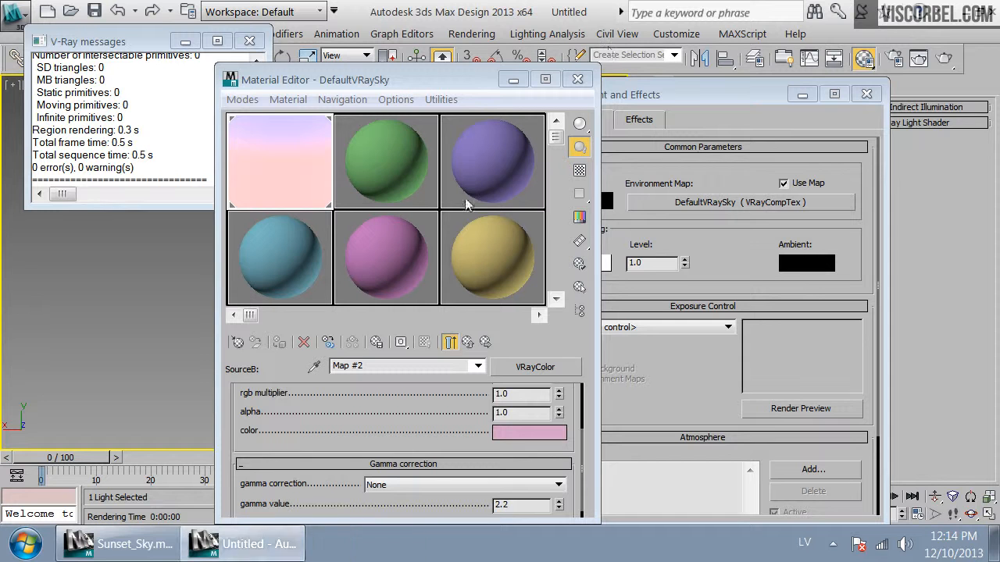
Nest the existing VRayCompTex inside a new VRayCompTex, keeping the old map as a sub-map
click(470, 344)
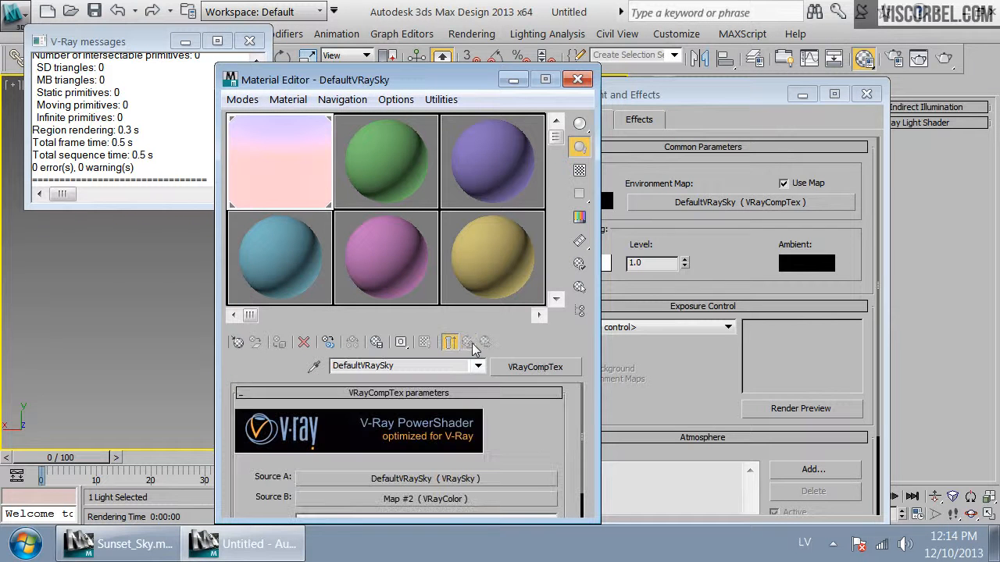
drag(536, 451, 536, 409)
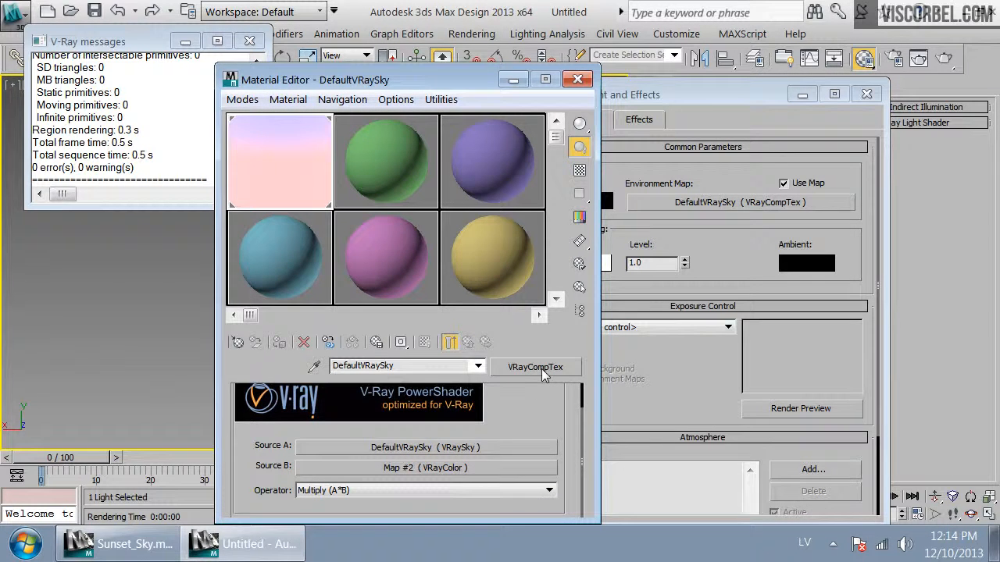
click(543, 373)
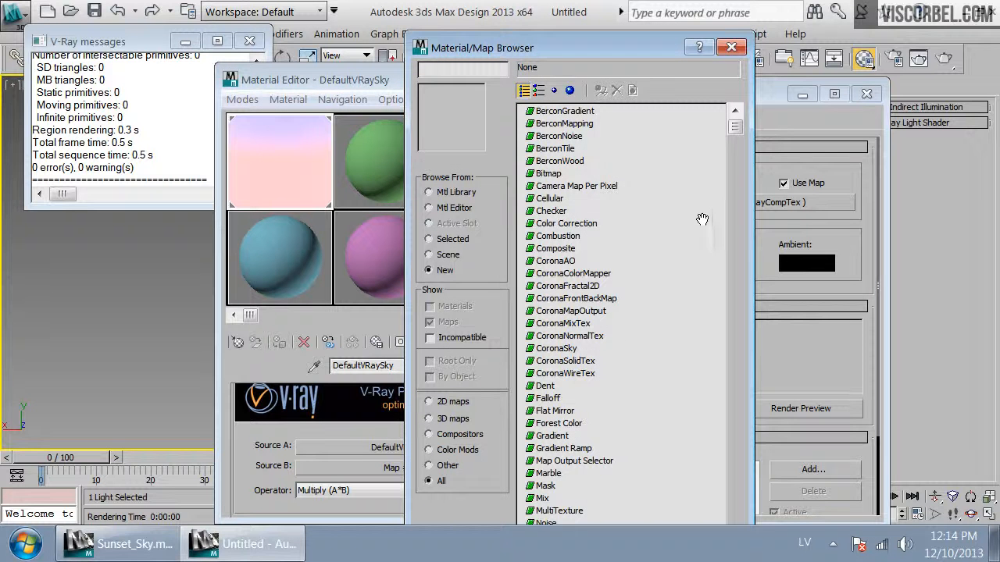
click(578, 302)
scroll(571, 321, down, 3)
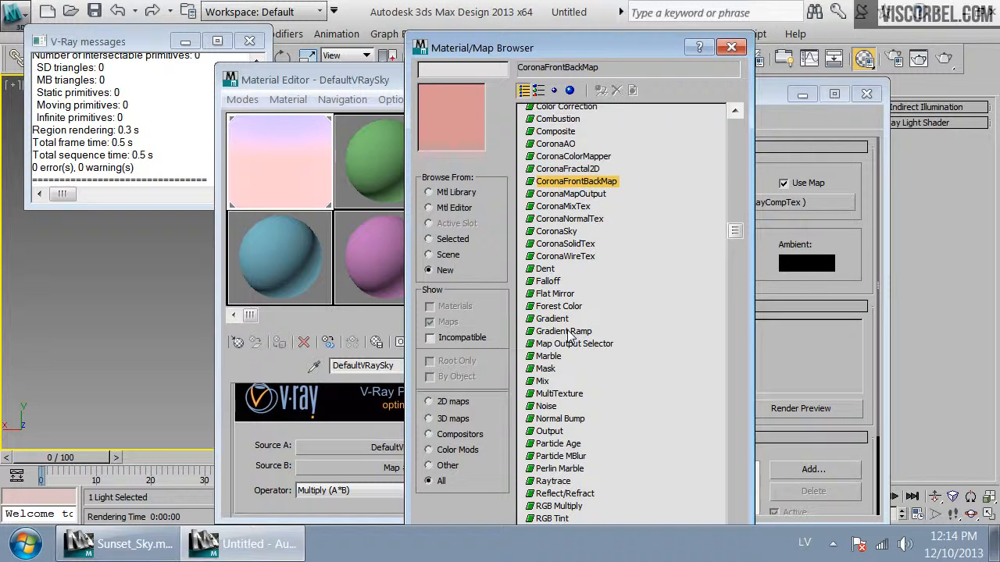
scroll(568, 332, down, 5)
scroll(568, 334, down, 3)
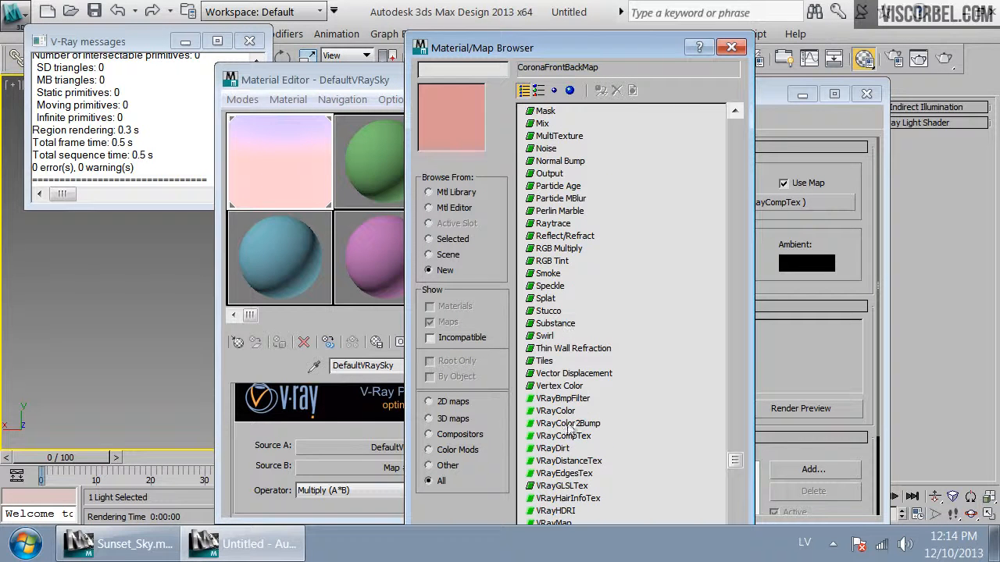
drag(571, 49, 637, 35)
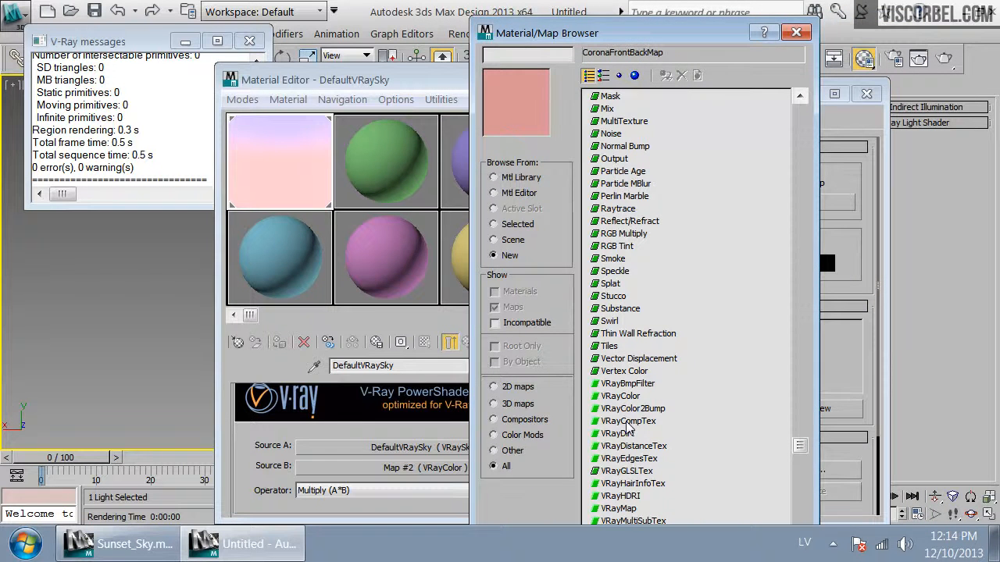
double_click(628, 422)
key(Return)
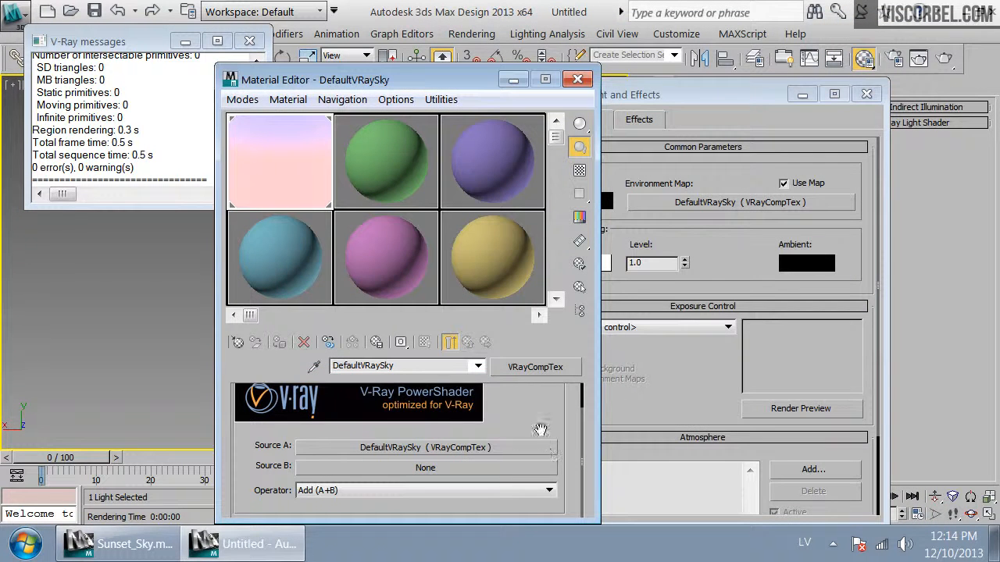
Set the new VRayCompTex operator to Multiply (A*B) and assign a Gradient Ramp map to Source B
click(440, 489)
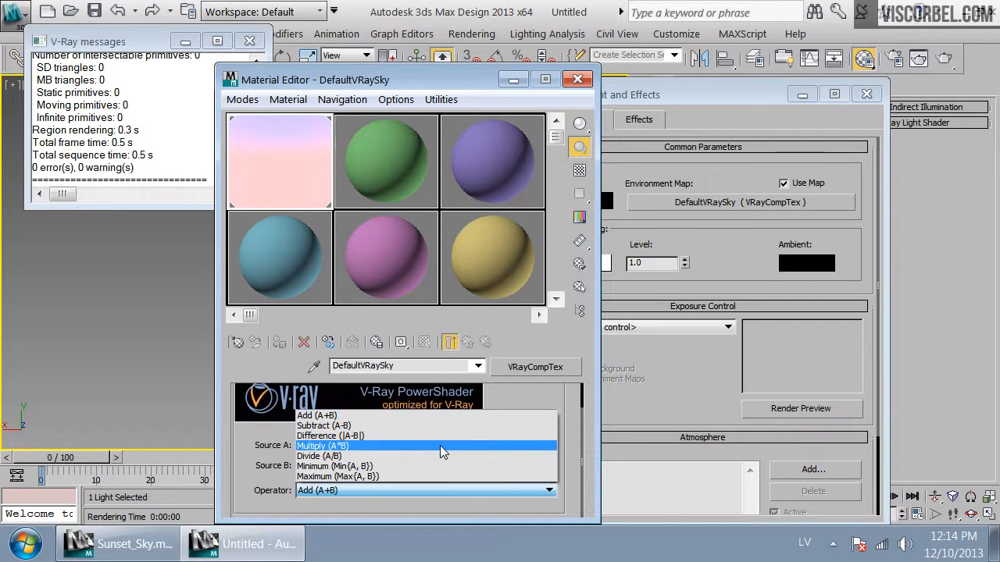
click(440, 445)
click(440, 469)
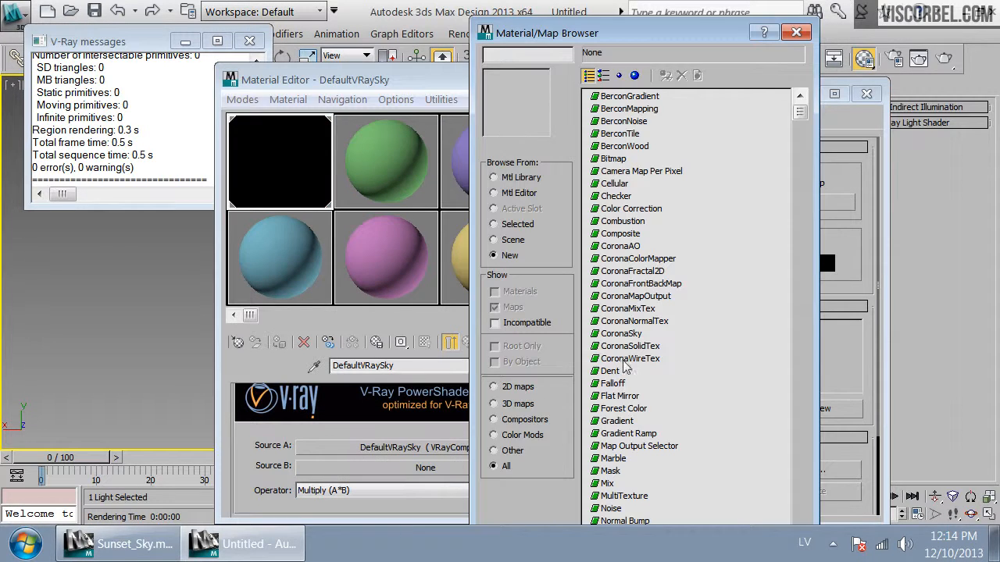
double_click(623, 434)
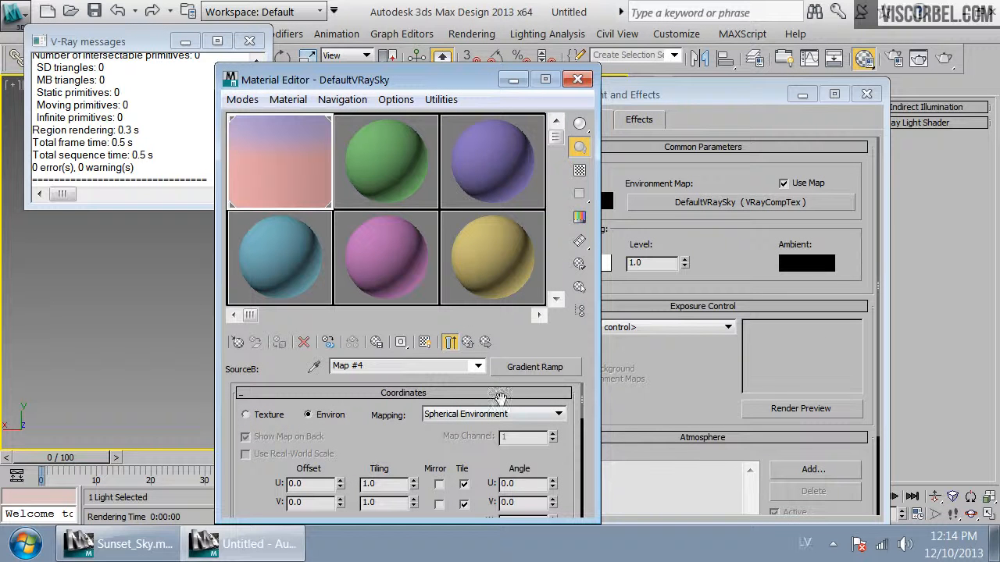
Set the gradient ramp's coordinates to Environ with Spherical Environment mapping
click(265, 416)
click(330, 416)
click(457, 414)
click(456, 426)
drag(463, 81, 382, 49)
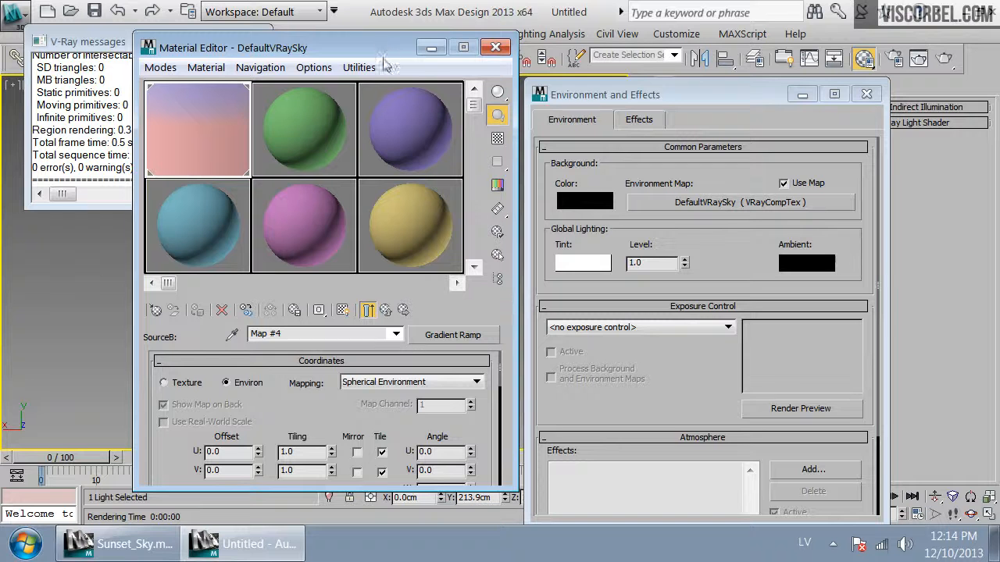
Render the camera view
click(944, 58)
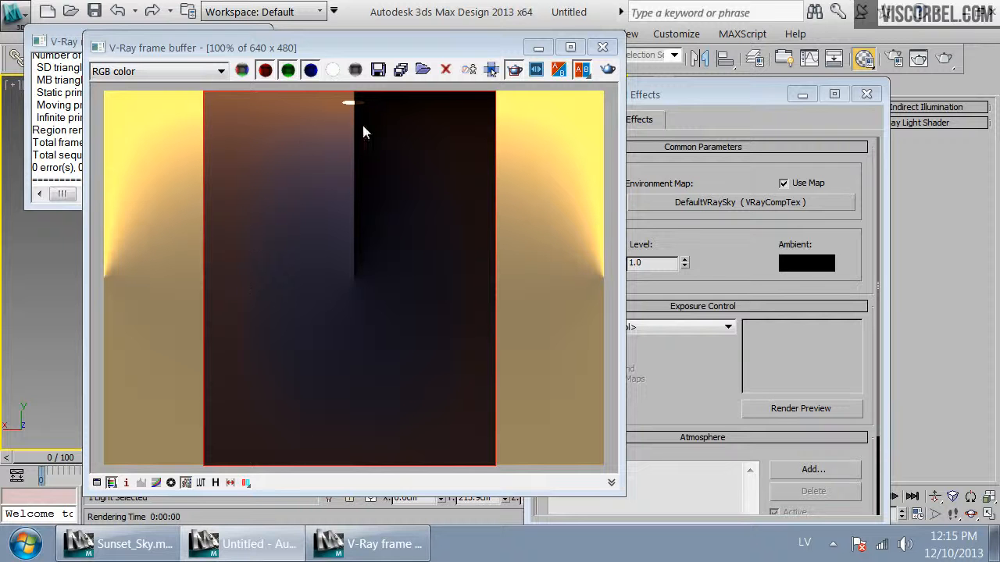
click(719, 422)
drag(505, 49, 896, 86)
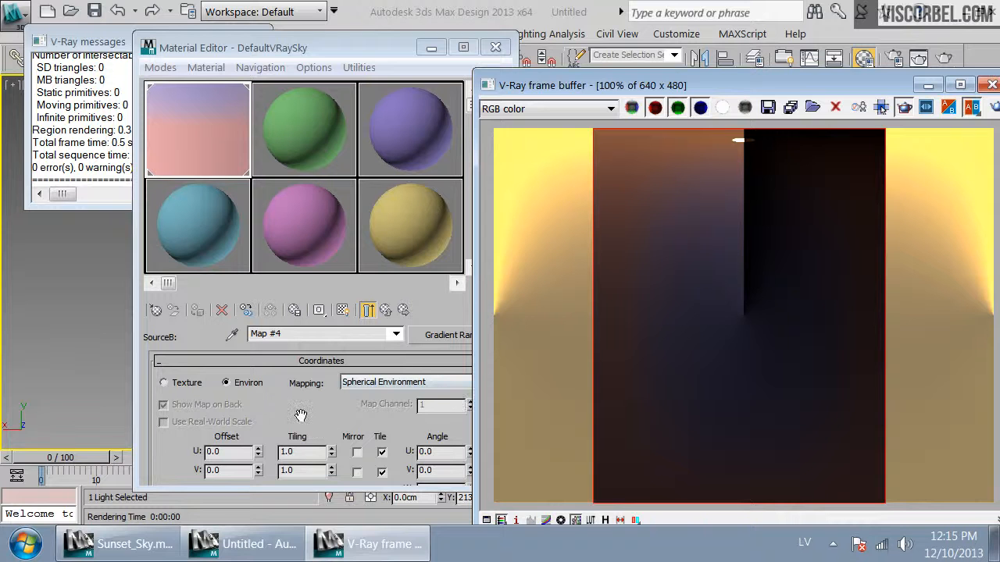
Set the gradient's U offset to 0.5 and re-render the camera view
drag(302, 413, 295, 396)
drag(231, 435, 160, 432)
text(0.5)
key(Return)
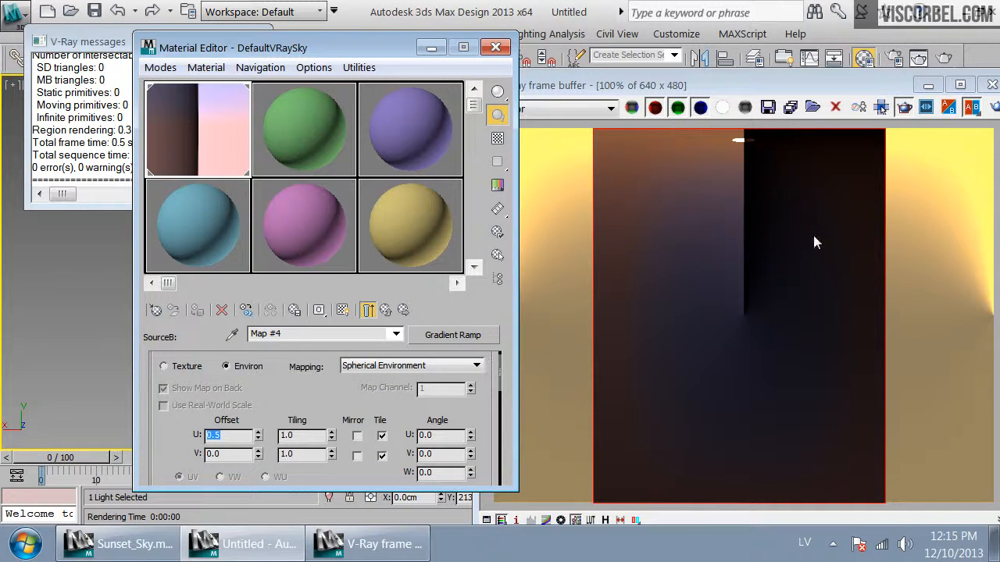
click(993, 110)
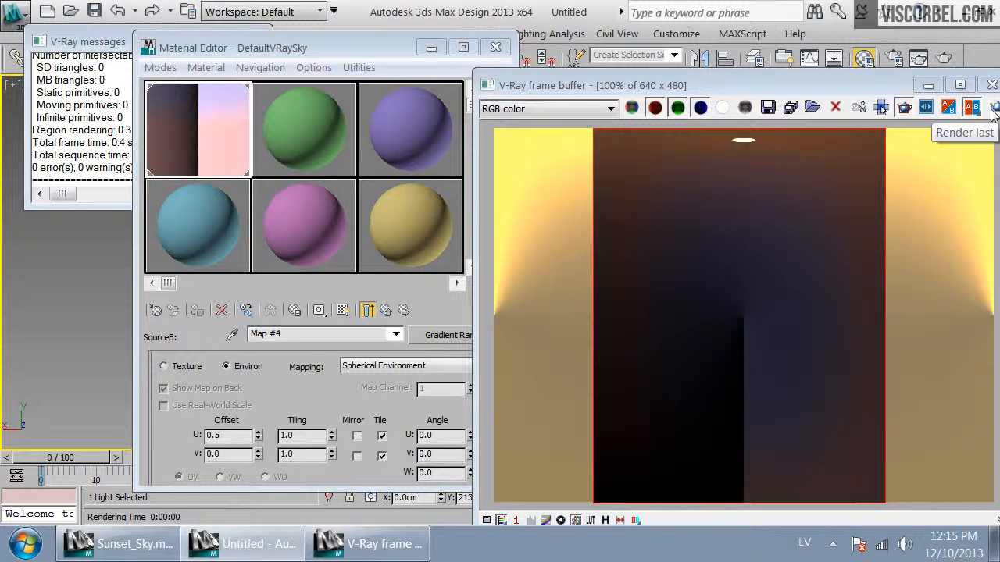
Reset the gradient's U offset to 0 and re-render the camera view
click(222, 439)
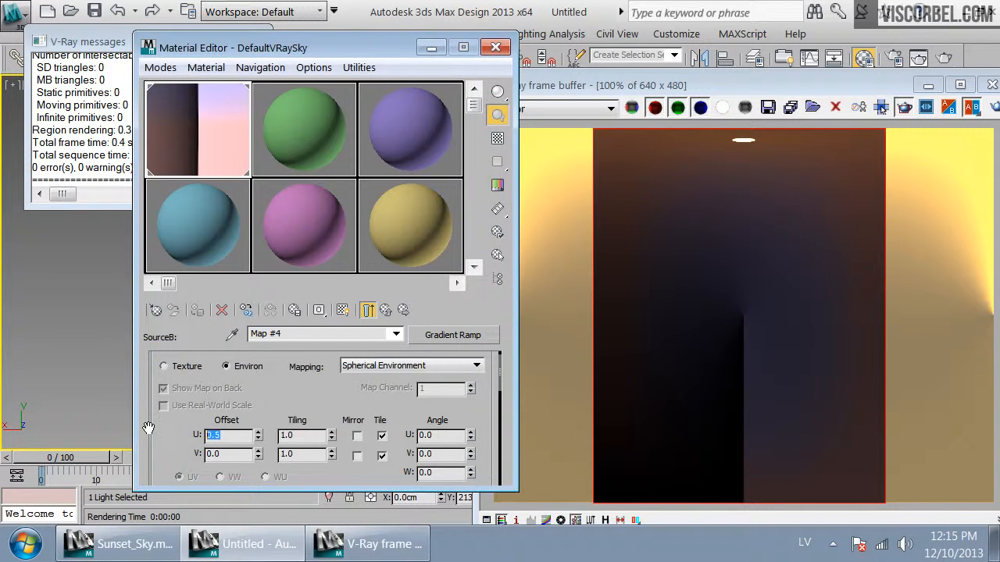
text(0)
key(Return)
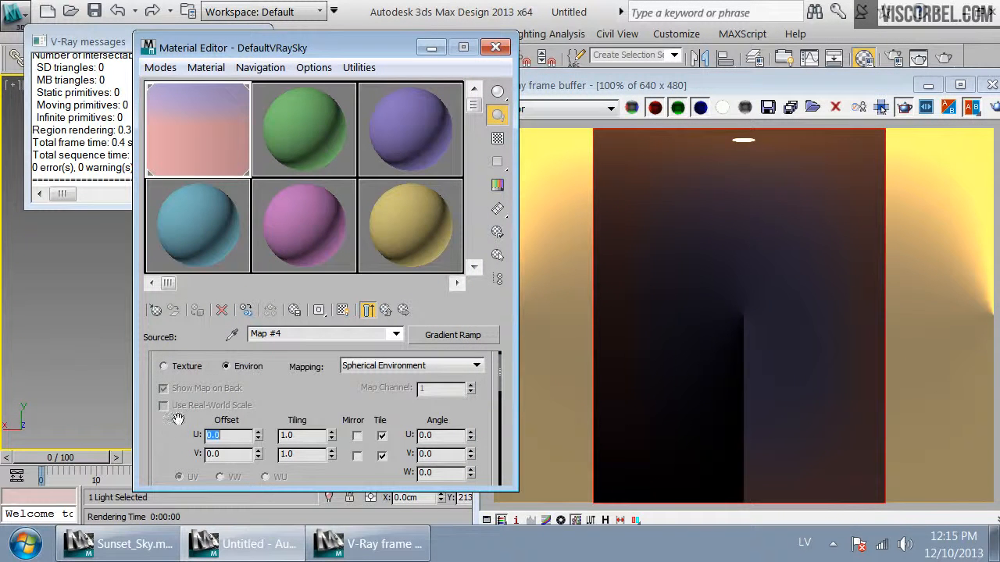
click(744, 226)
click(990, 108)
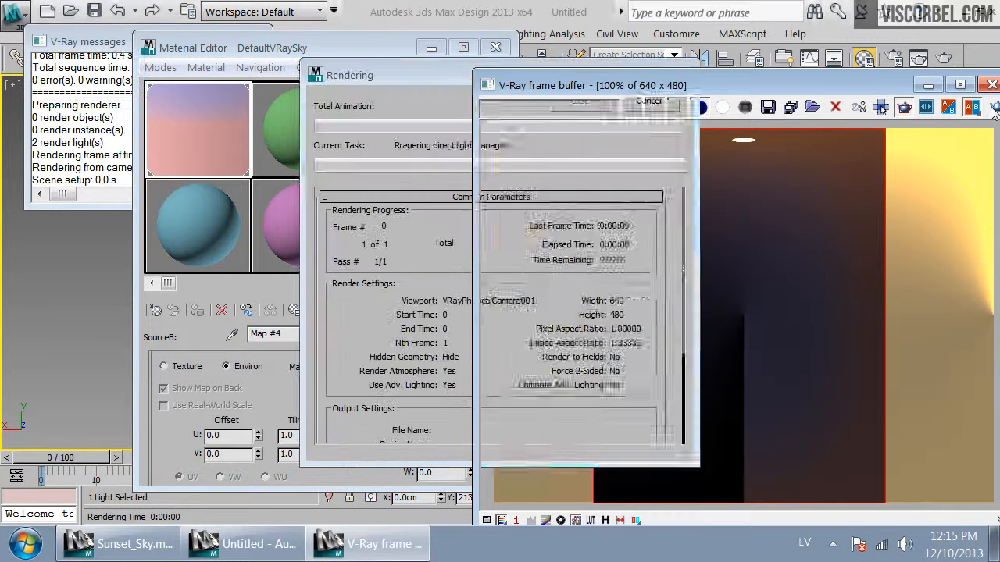
Set the gradient ramp's start flag colour to white
drag(328, 410, 328, 233)
double_click(475, 451)
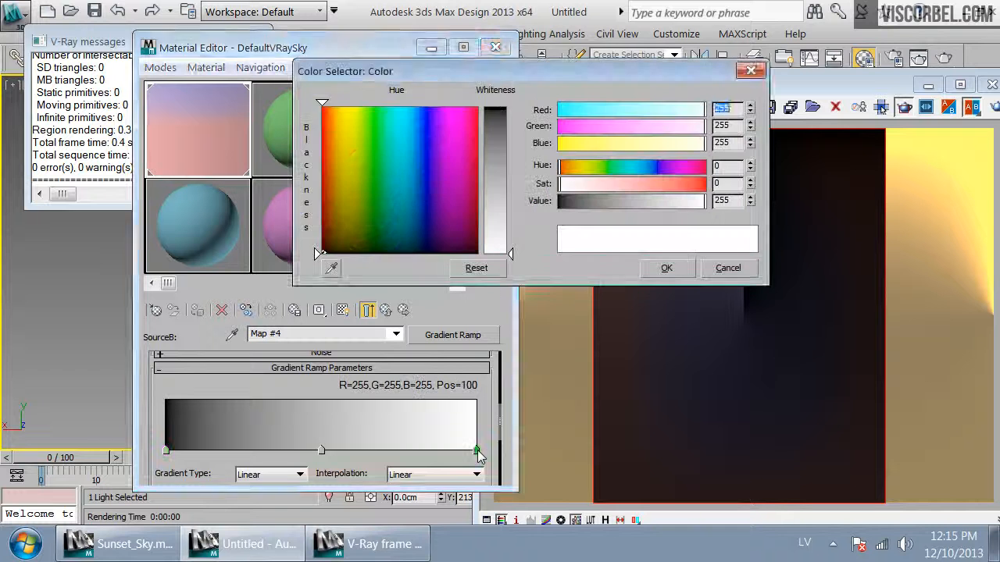
click(668, 272)
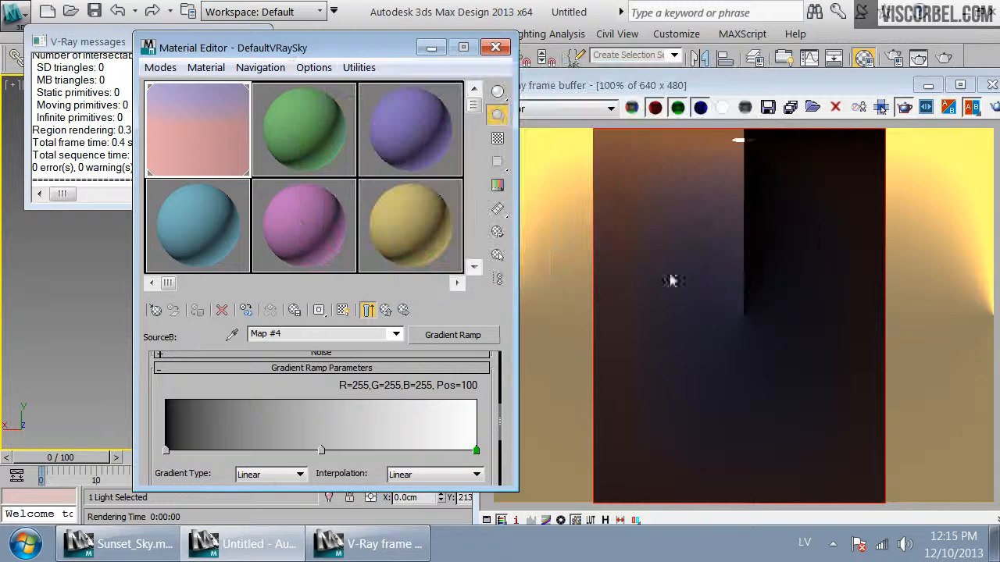
double_click(166, 450)
drag(670, 201, 752, 201)
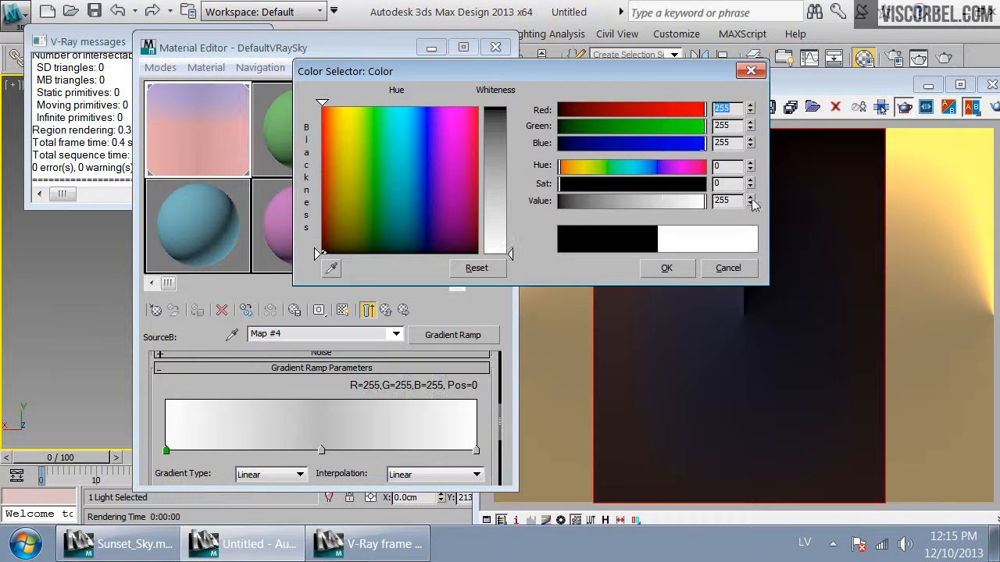
click(666, 268)
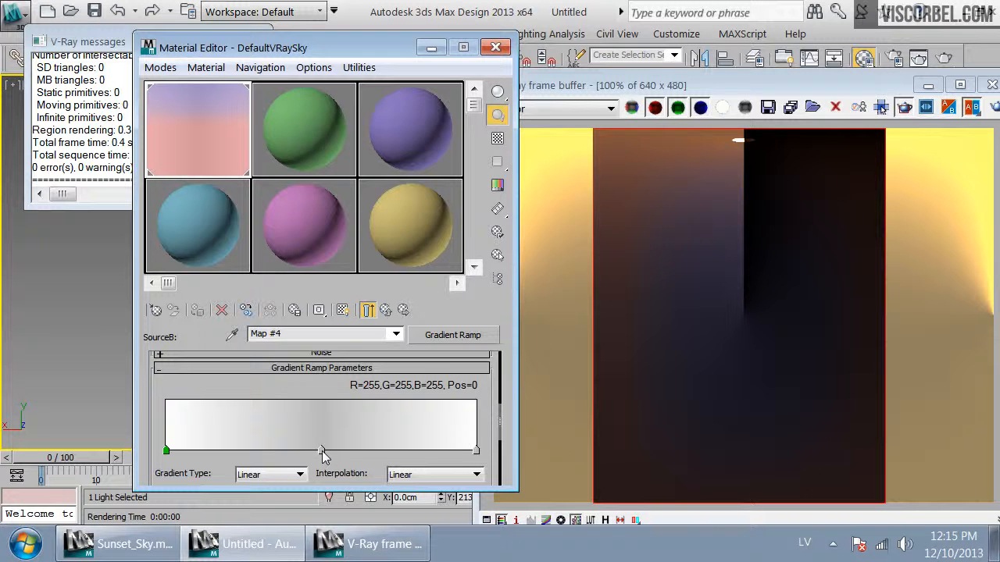
Set the gradient's middle flag to a dark blue-grey of red 44, green 50, blue 75, and re-render
double_click(321, 451)
click(659, 166)
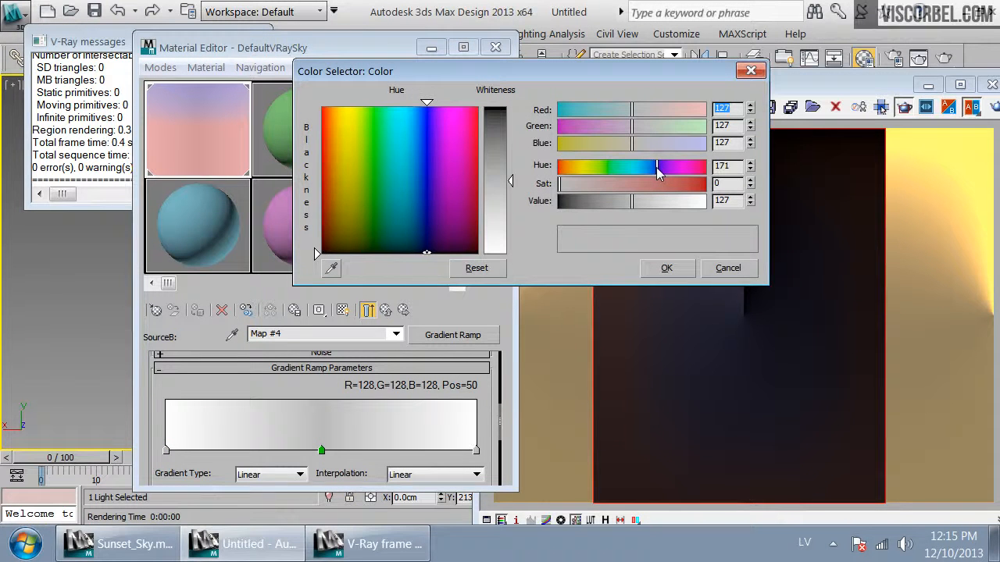
drag(640, 190, 598, 203)
click(667, 269)
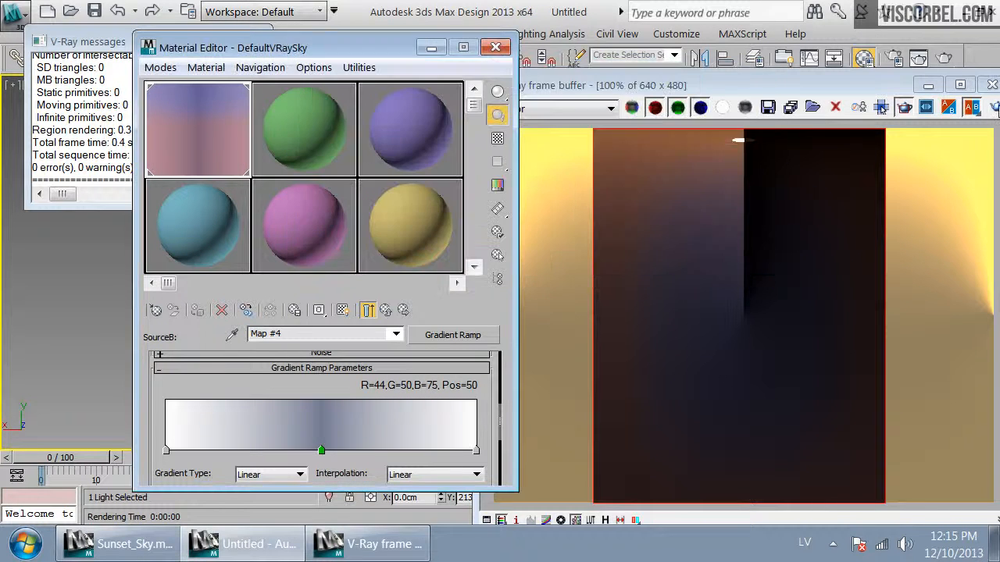
click(994, 106)
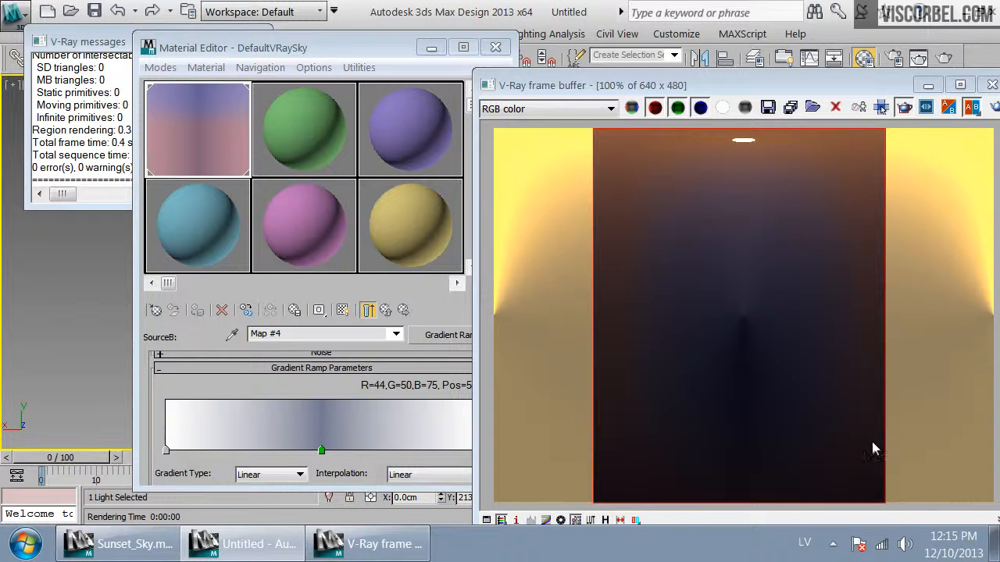
Set the gradient's start flag to an orange of red 255, green 162, blue 71
click(348, 387)
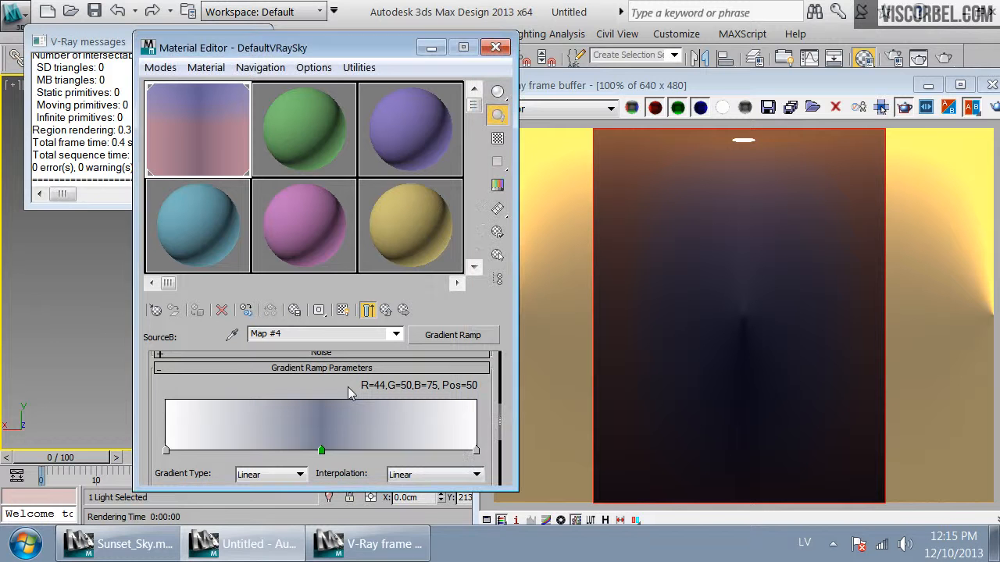
double_click(165, 452)
drag(558, 185, 643, 183)
click(575, 166)
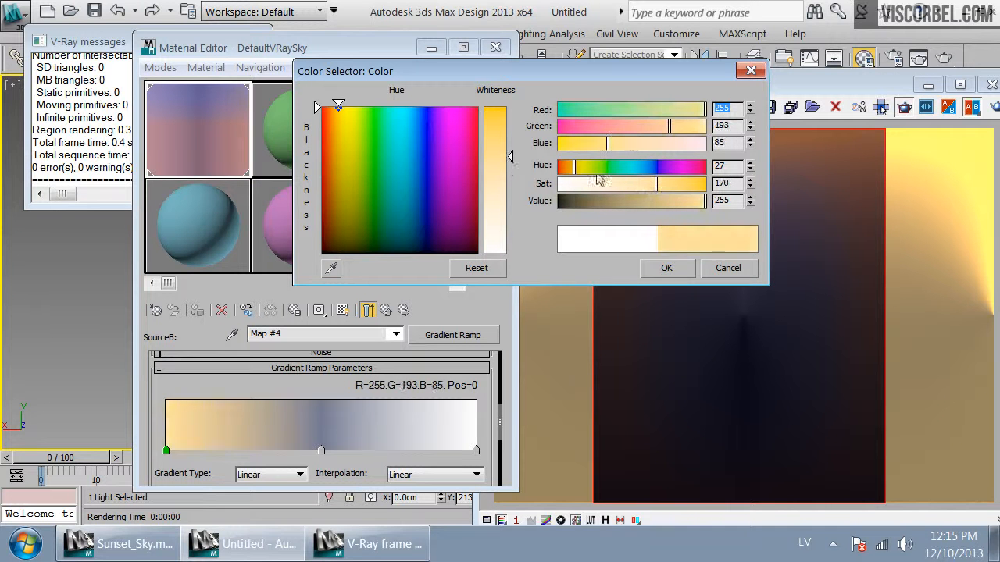
drag(572, 169, 572, 171)
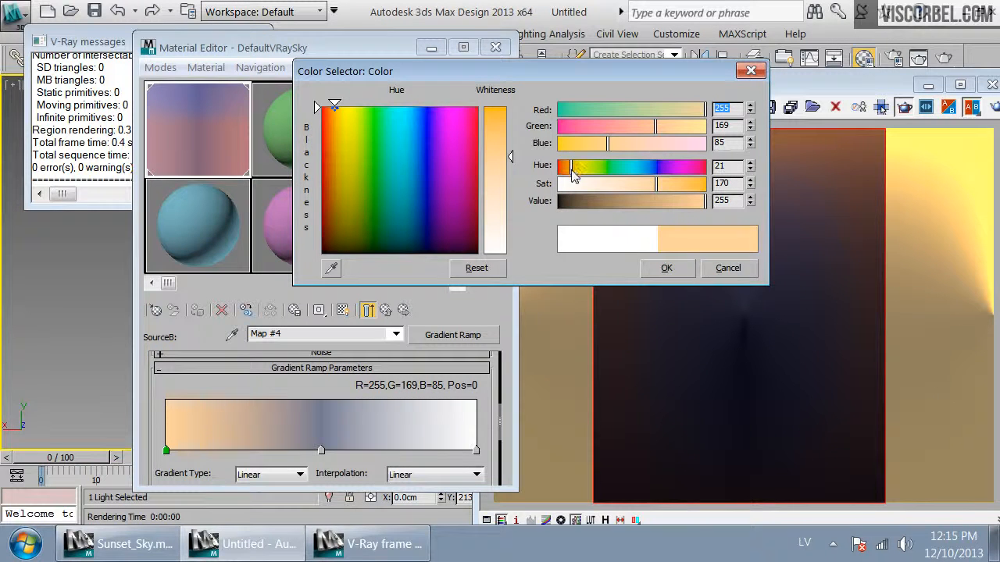
drag(647, 182, 670, 183)
click(666, 267)
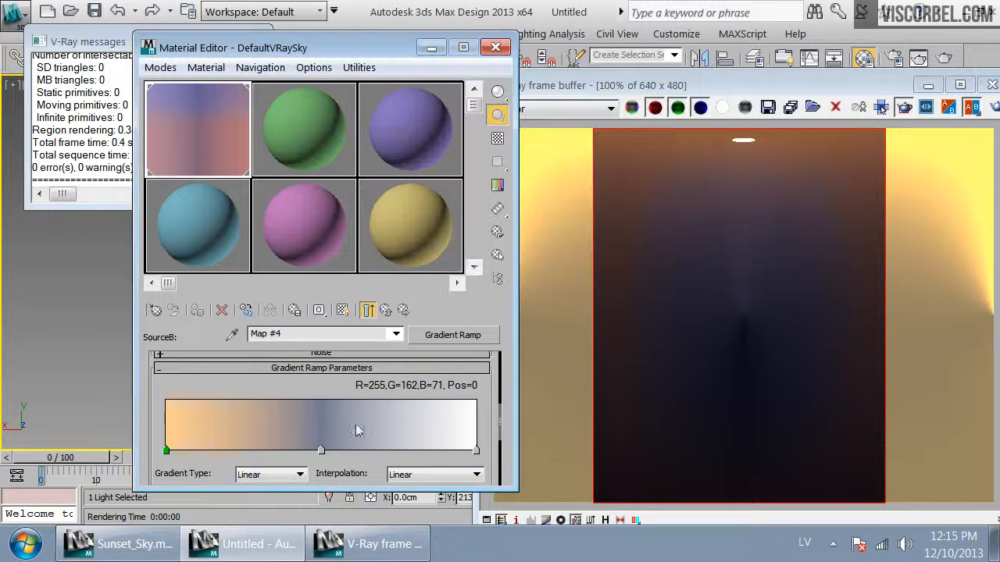
Copy the start flag colour onto the gradient's end flag and re-render the camera view
right_click(166, 452)
click(201, 394)
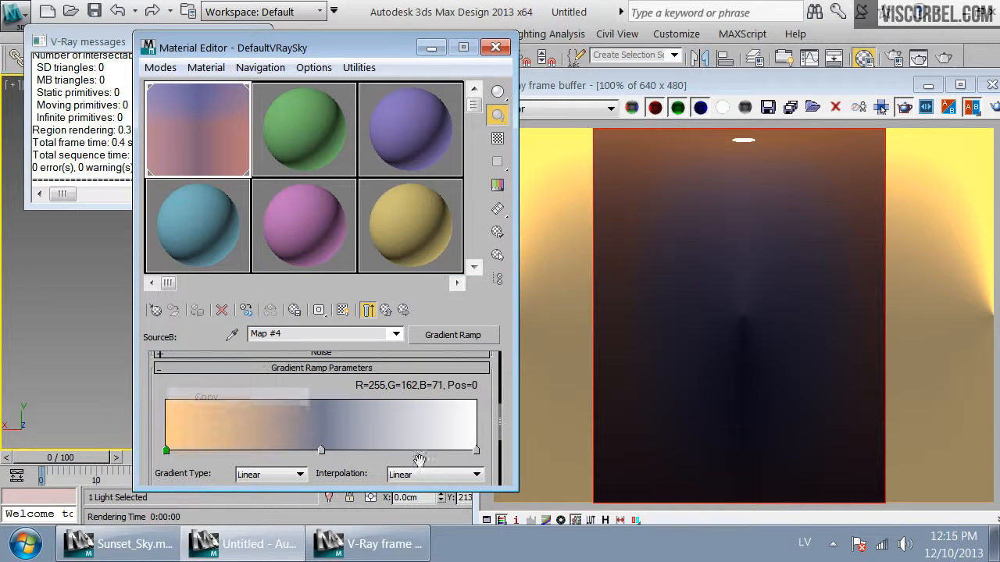
right_click(476, 452)
click(516, 412)
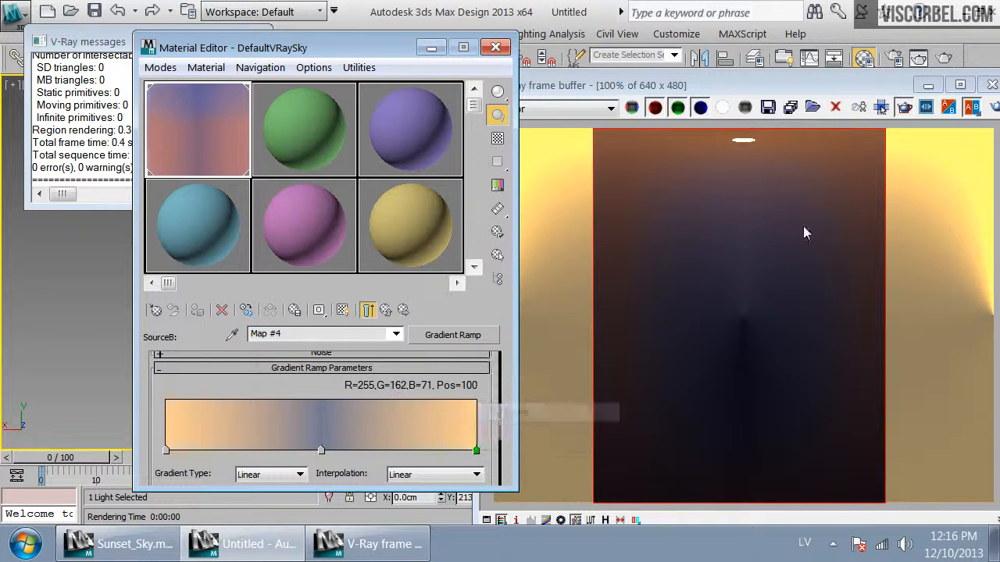
click(785, 254)
click(996, 110)
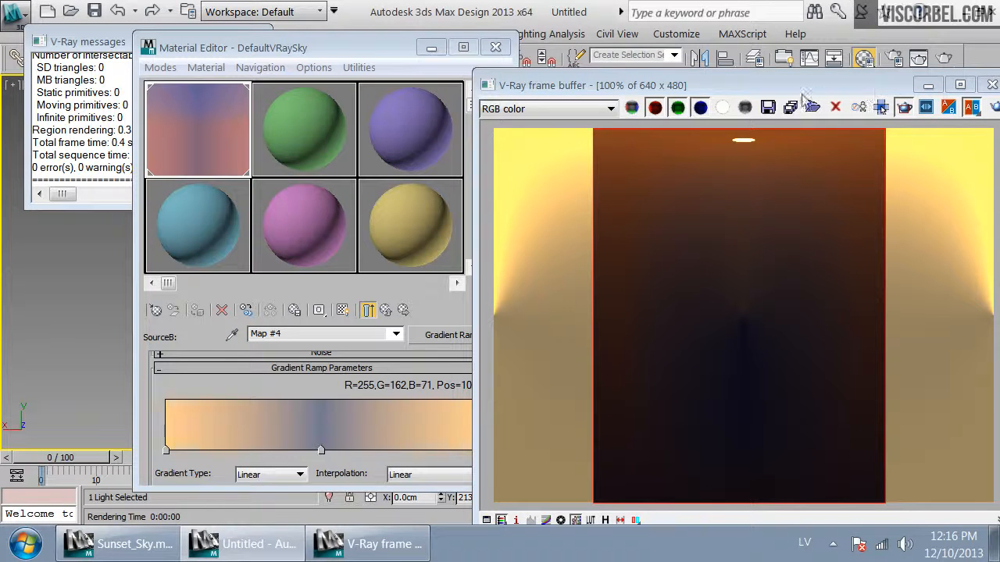
Lower the start flag's saturation to a lighter orange of red 255, green 177, blue 101
click(162, 452)
double_click(165, 451)
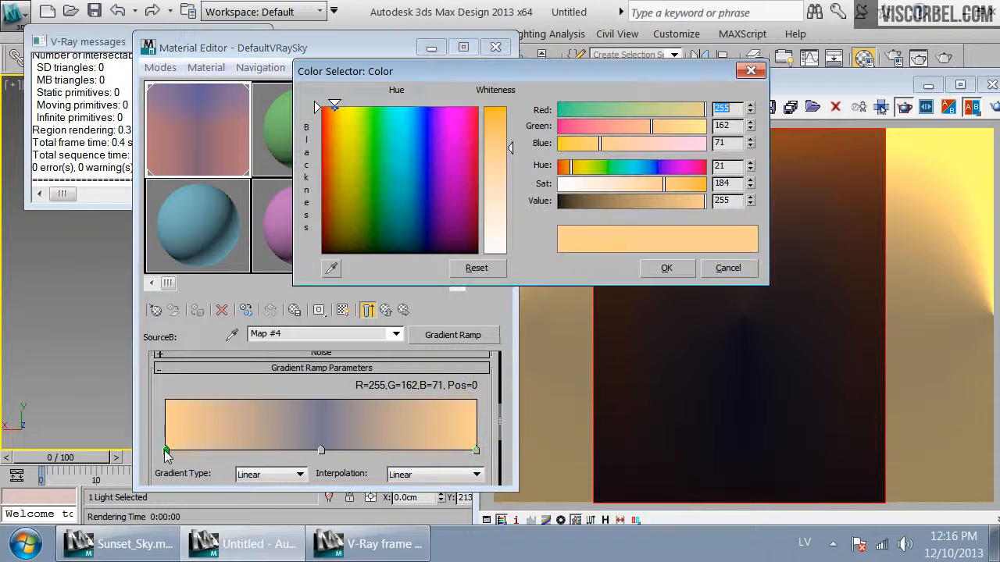
drag(676, 184, 647, 185)
click(669, 270)
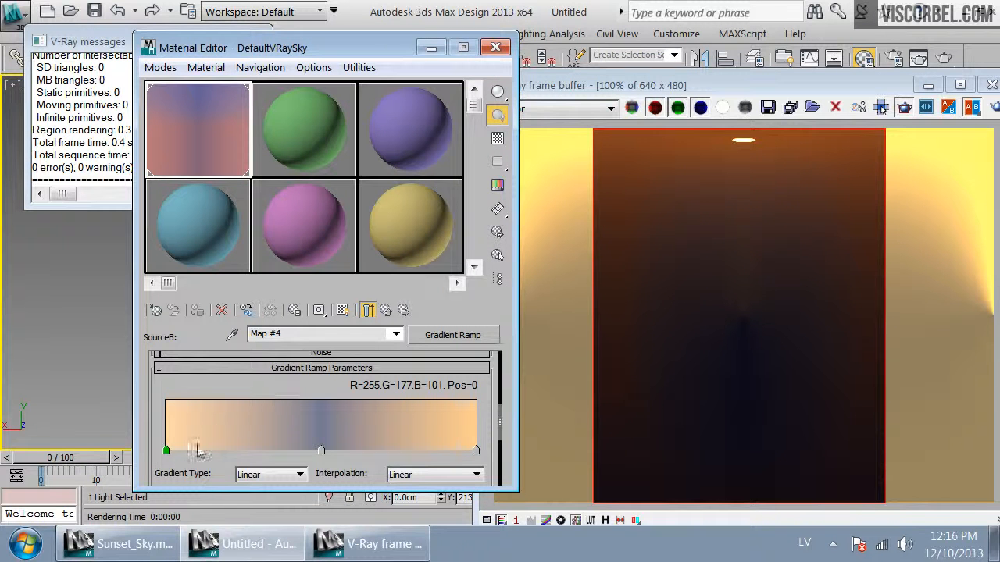
Copy the updated start flag colour onto the gradient's end flag
right_click(165, 452)
click(206, 396)
right_click(475, 452)
click(536, 413)
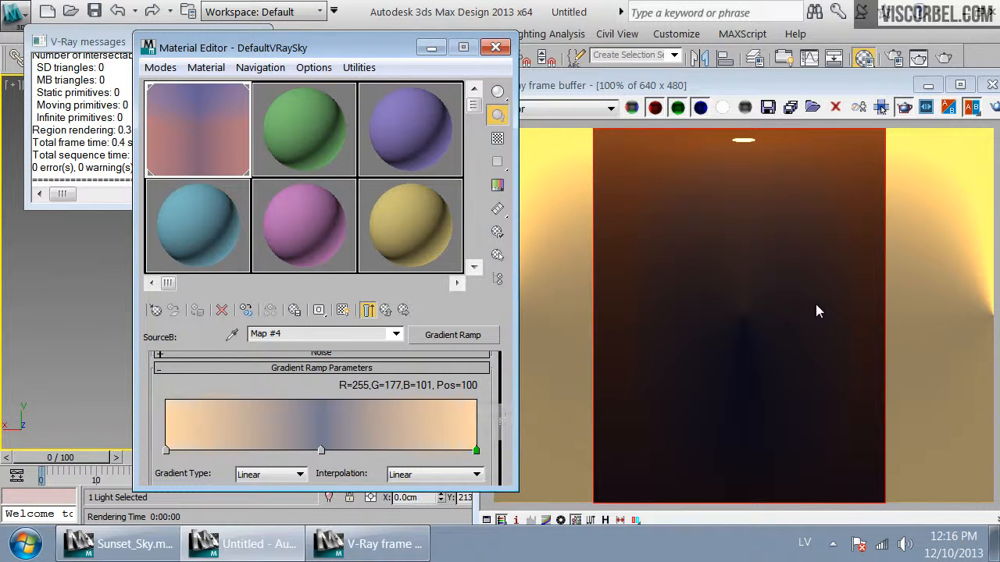
Re-render the camera view, then add a gradient flag at position 4 coloured red 237, green 98, blue 98
click(816, 311)
click(881, 107)
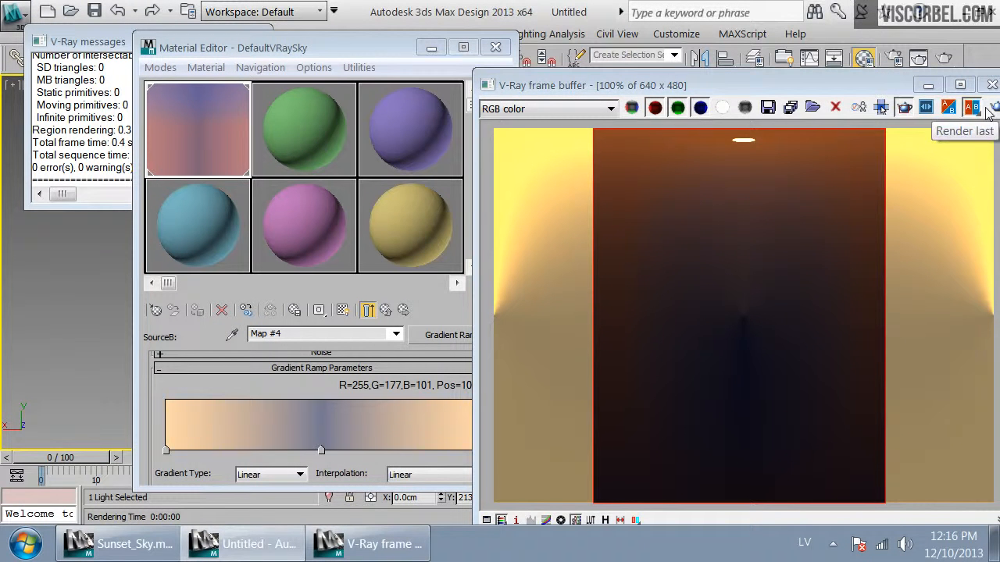
click(178, 452)
double_click(178, 452)
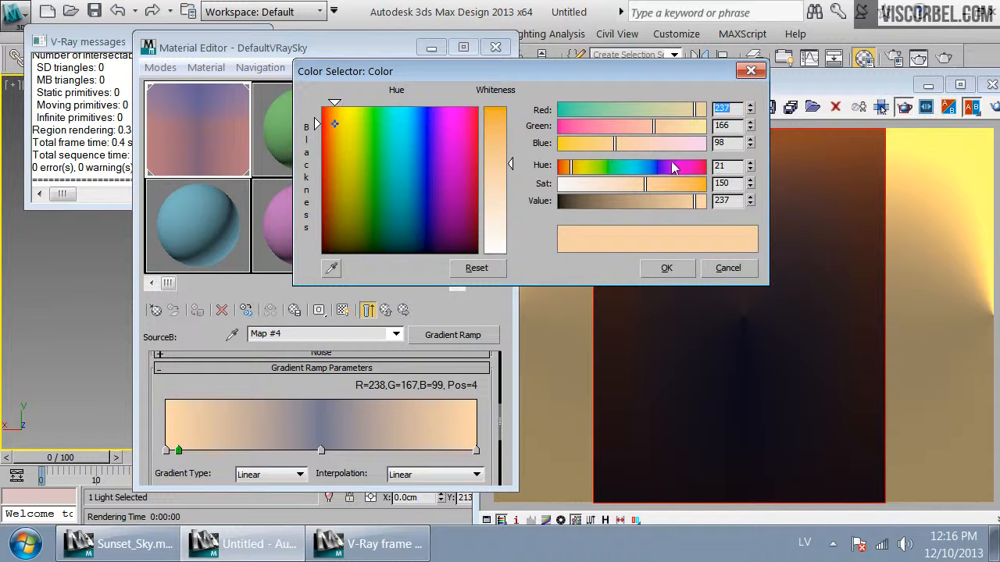
drag(575, 173, 559, 173)
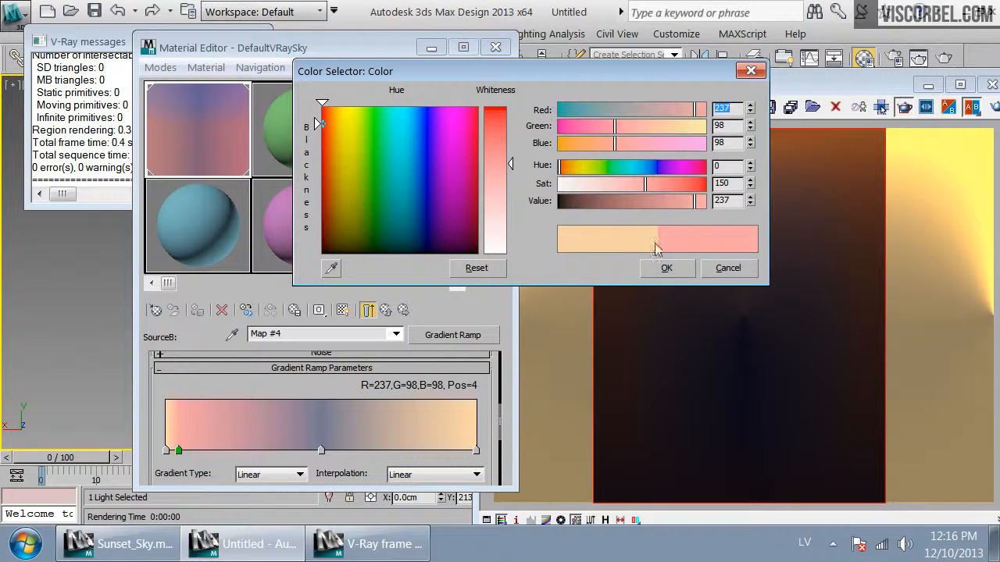
click(666, 268)
Add a gradient flag at position 10 and colour it dark purple: red 126, green 68, blue 116
click(196, 451)
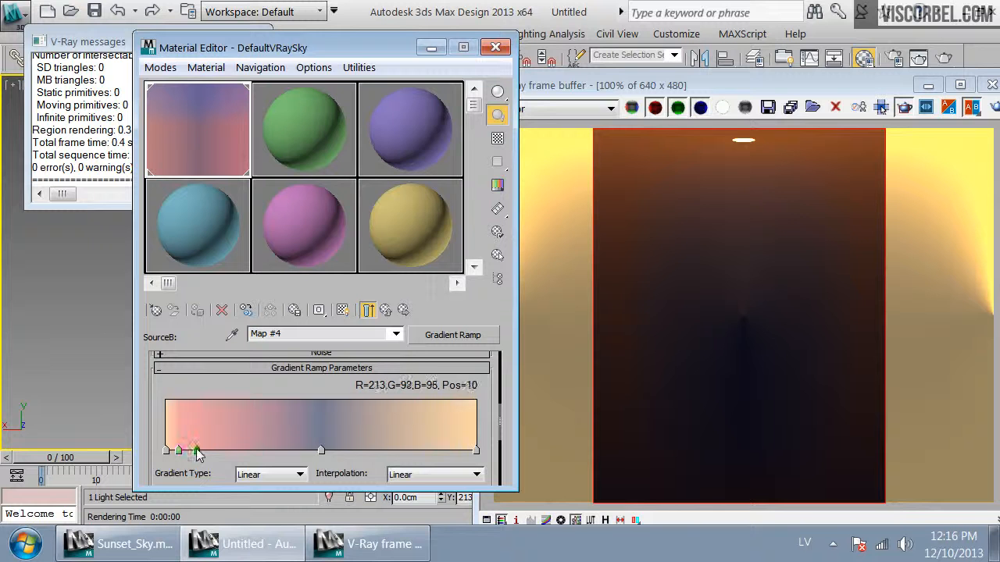
double_click(196, 451)
mouse_move(696, 170)
mouse_down()
mouse_move(613, 181)
mouse_move(625, 181)
mouse_up()
drag(681, 201, 629, 202)
click(666, 267)
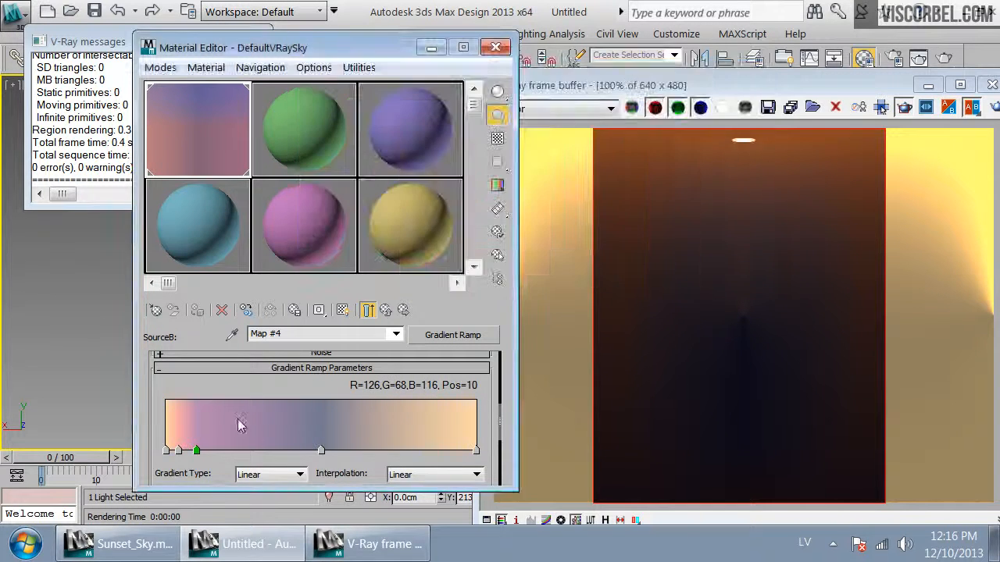
Add a blue gradient flag at position 25 of red 61, green 61, blue 100 and re-render the view
click(242, 450)
double_click(242, 451)
drag(677, 169, 656, 169)
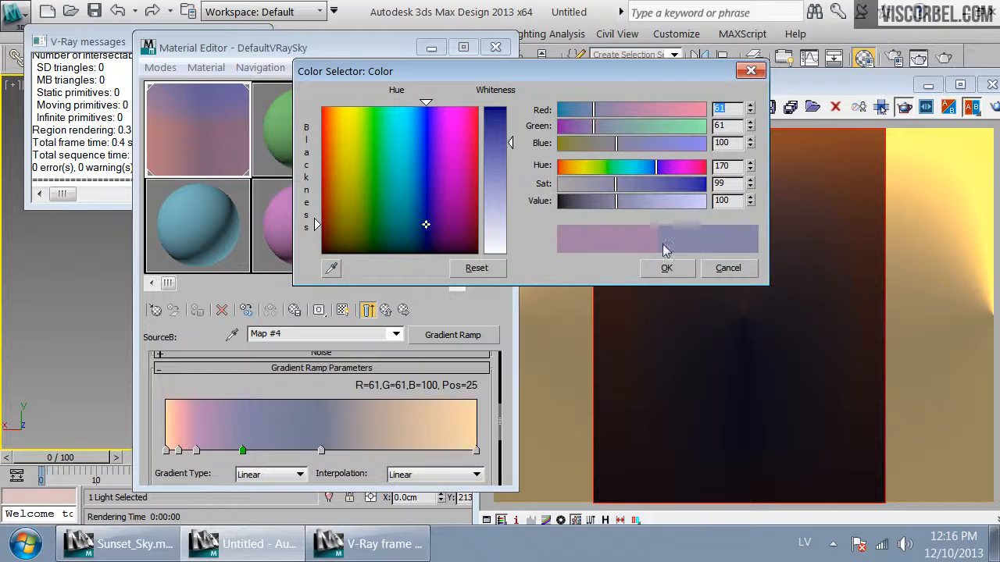
click(666, 267)
click(993, 109)
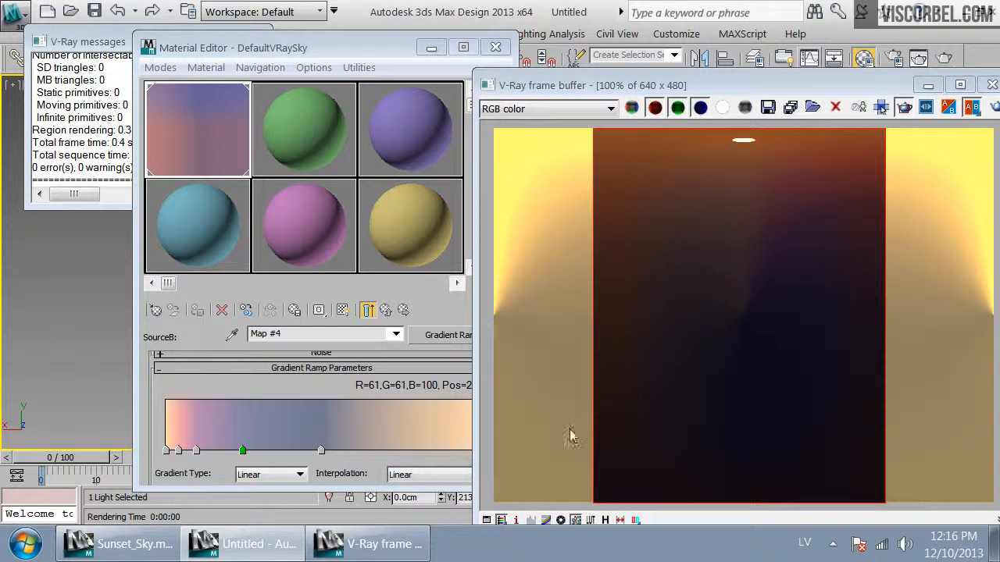
Copy the position-4 flag's colour onto a new gradient flag added at position 96
click(345, 469)
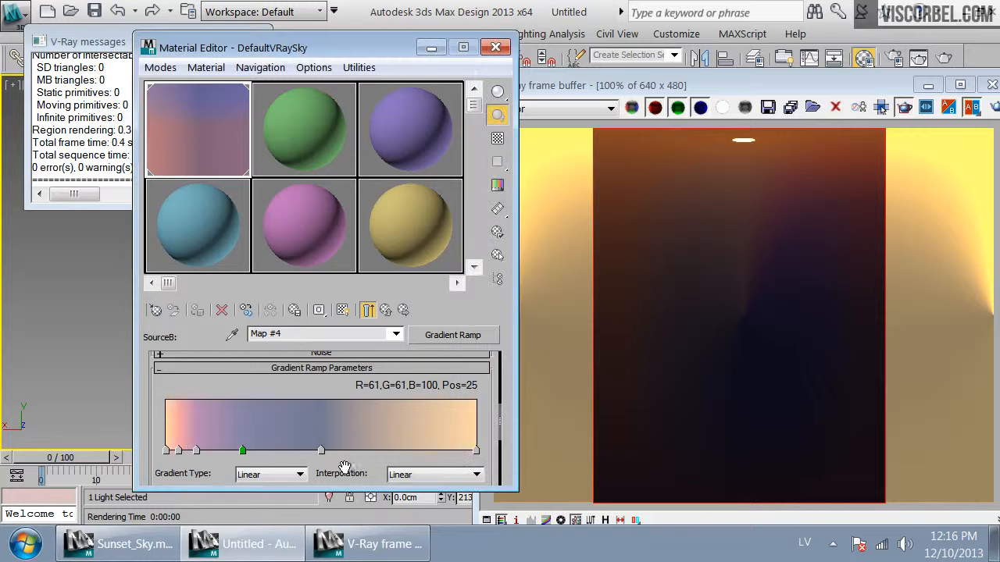
right_click(179, 455)
click(222, 394)
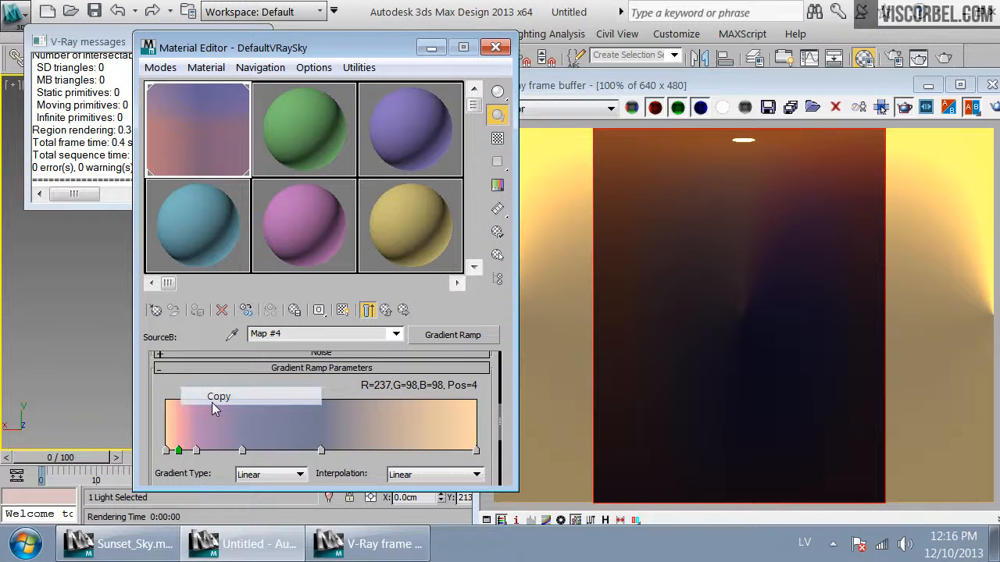
click(467, 452)
right_click(467, 452)
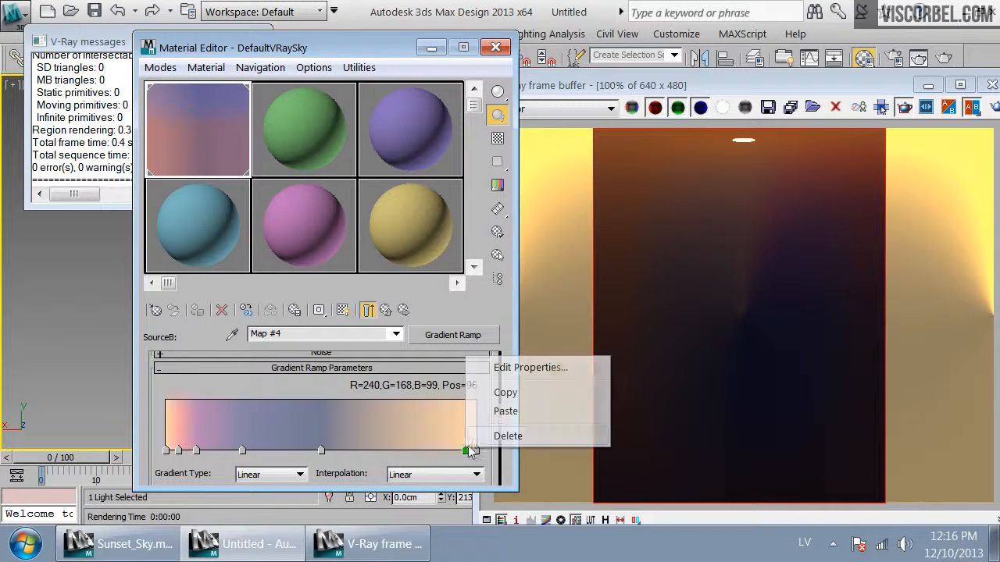
click(505, 411)
Copy the position-10 purple flag's colour onto a new gradient flag added at position 89
click(196, 451)
right_click(196, 451)
click(225, 393)
click(442, 450)
right_click(442, 451)
click(478, 410)
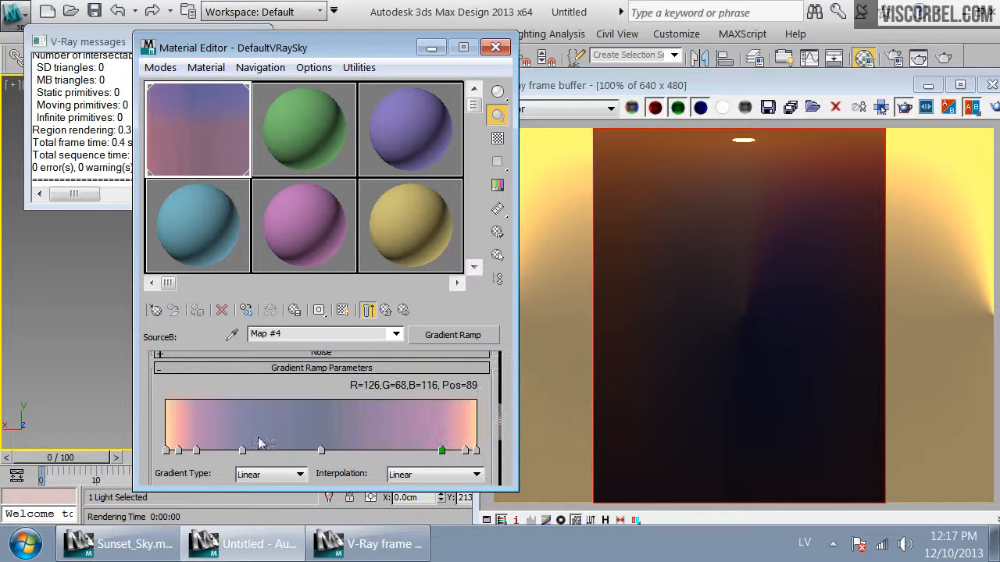
Copy the position-25 blue flag's colour onto a new flag at position 75 and re-render
right_click(242, 450)
click(281, 394)
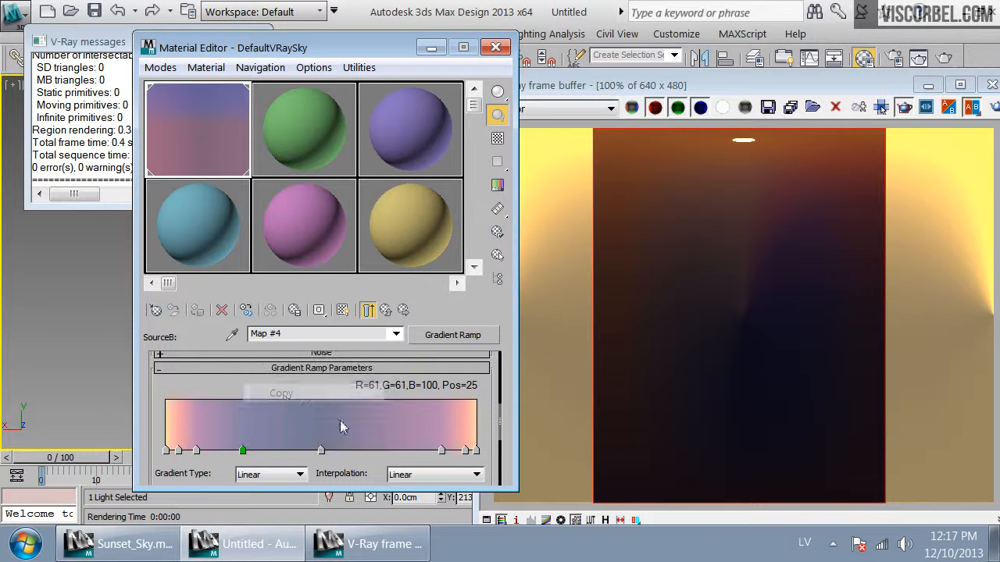
click(398, 451)
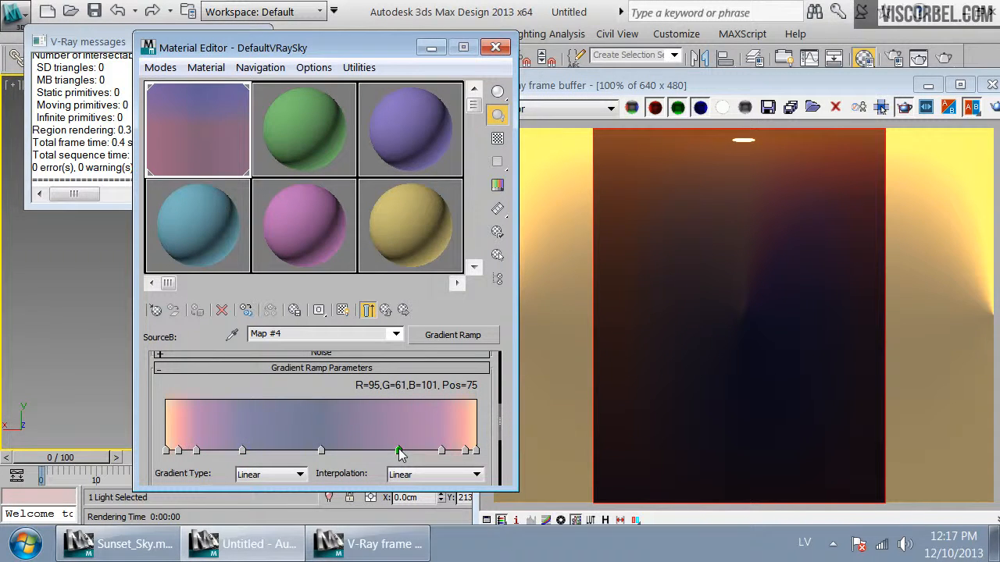
right_click(398, 451)
click(437, 413)
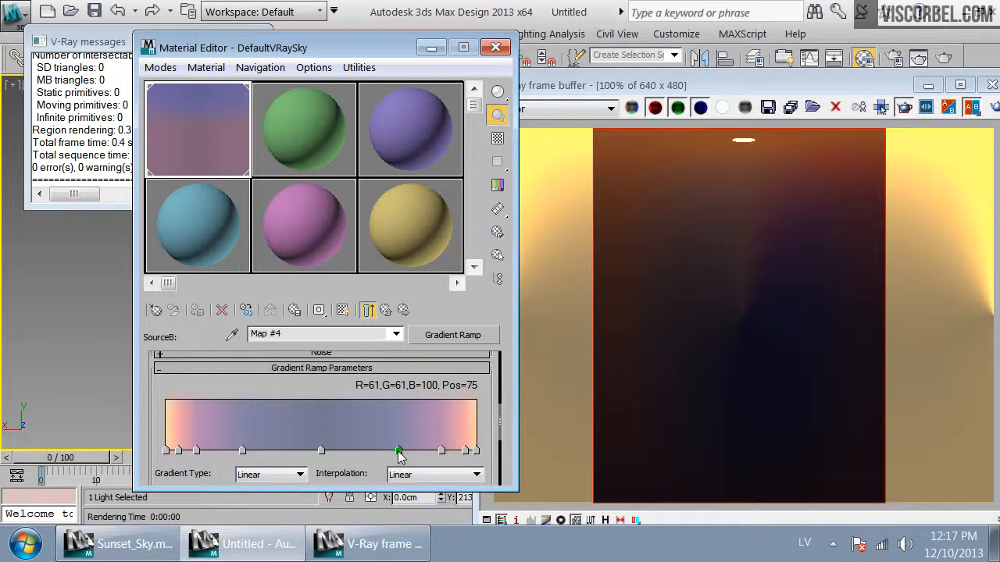
click(903, 107)
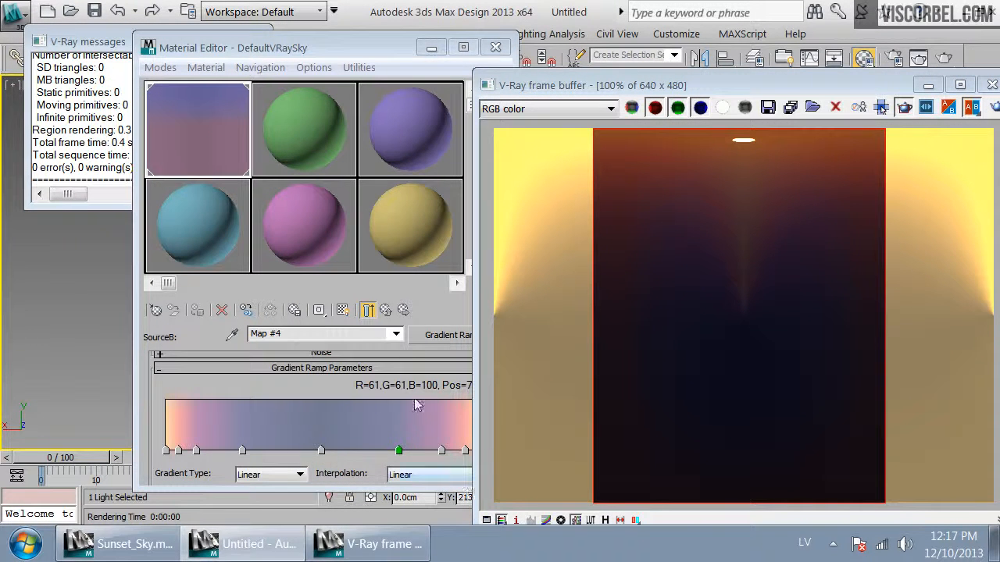
Try the VRayCompTex operator set to Add (A+B) and re-render the view
click(385, 310)
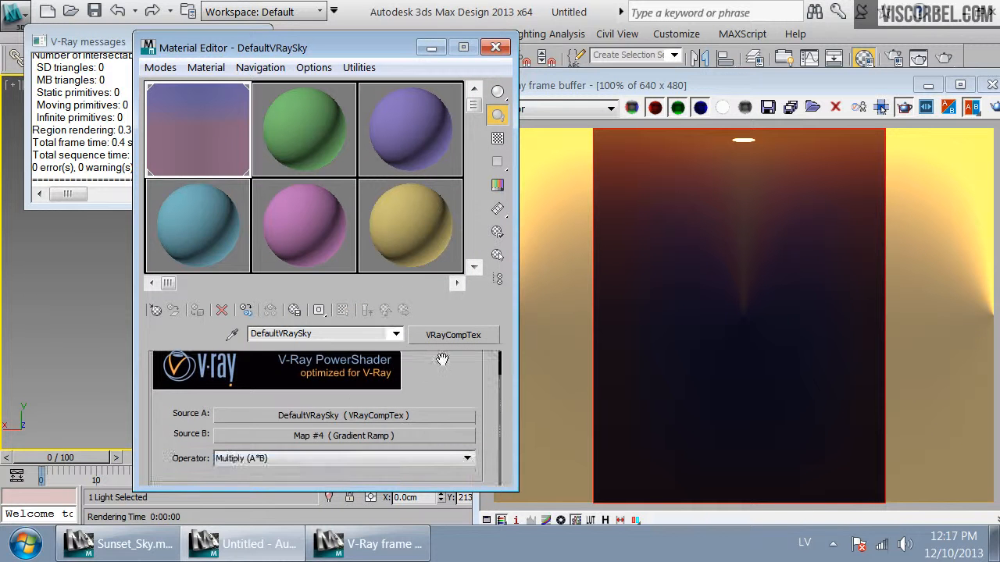
click(325, 436)
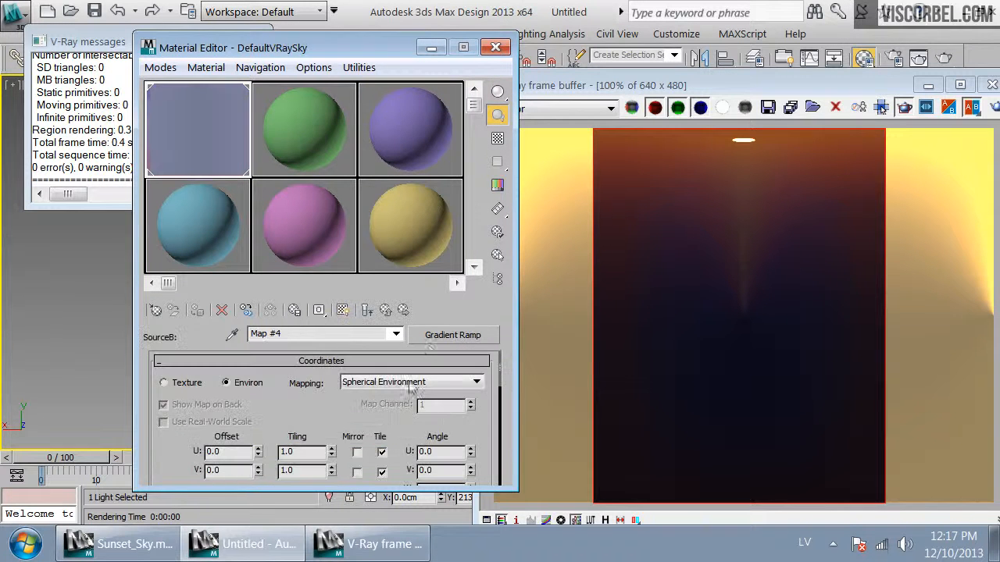
click(385, 310)
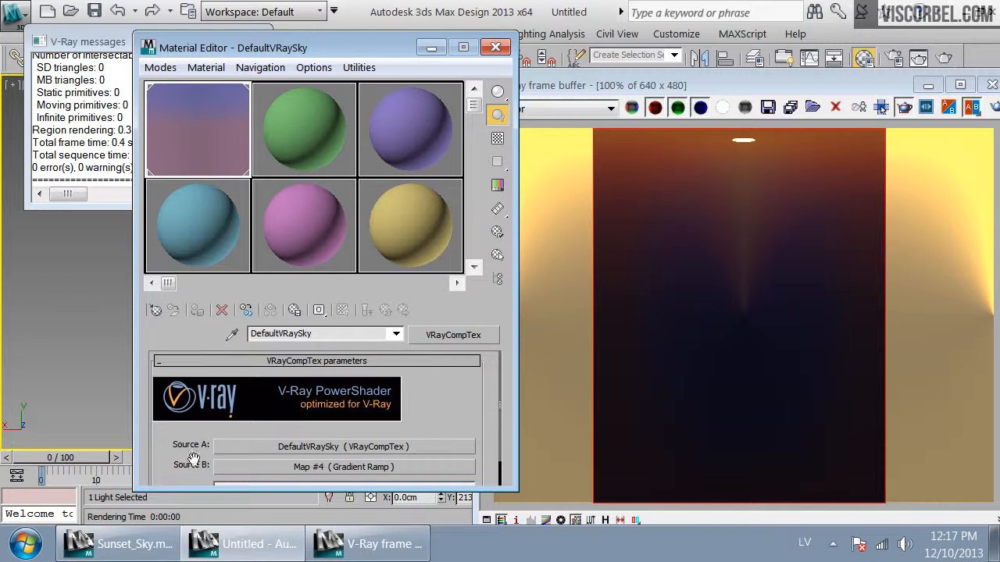
drag(197, 459, 197, 428)
click(242, 458)
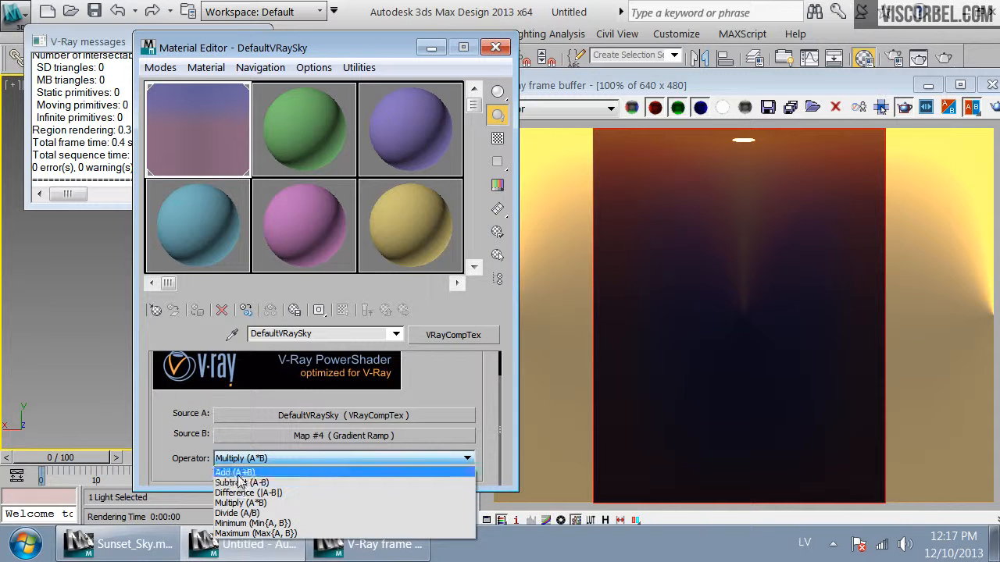
click(238, 475)
click(996, 108)
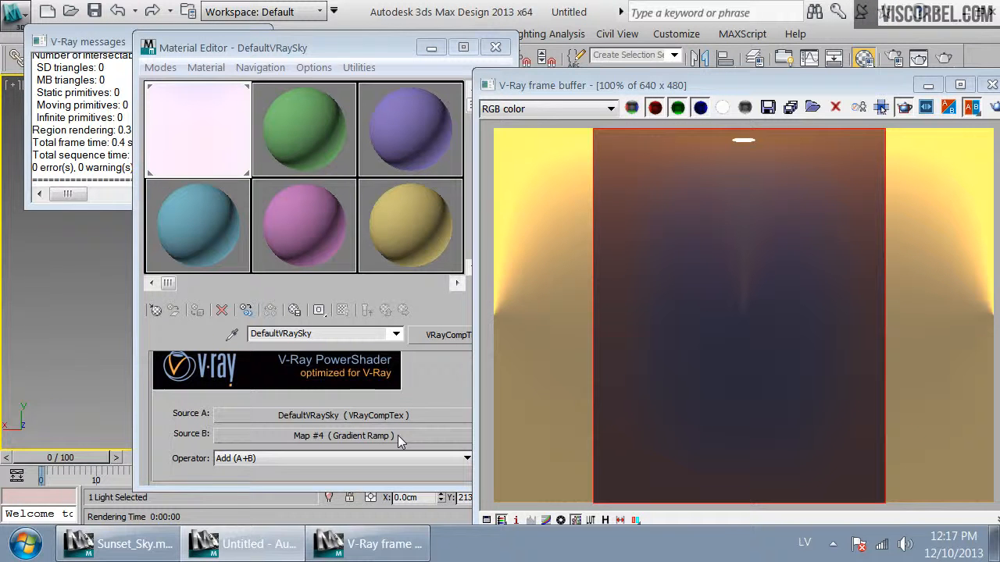
Switch the VRayCompTex operator back to Multiply (A*B) and re-render the view
click(398, 435)
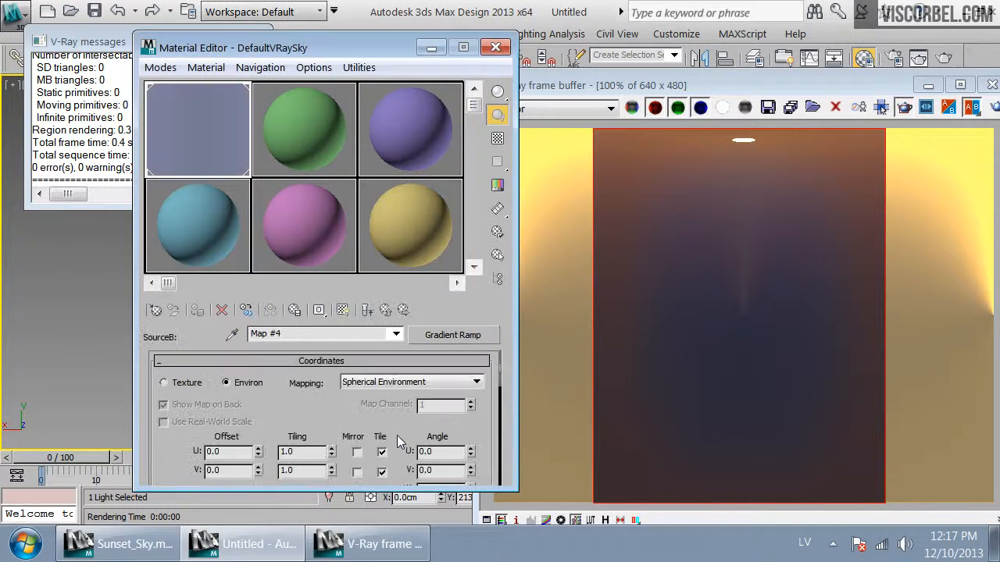
drag(343, 417, 387, 239)
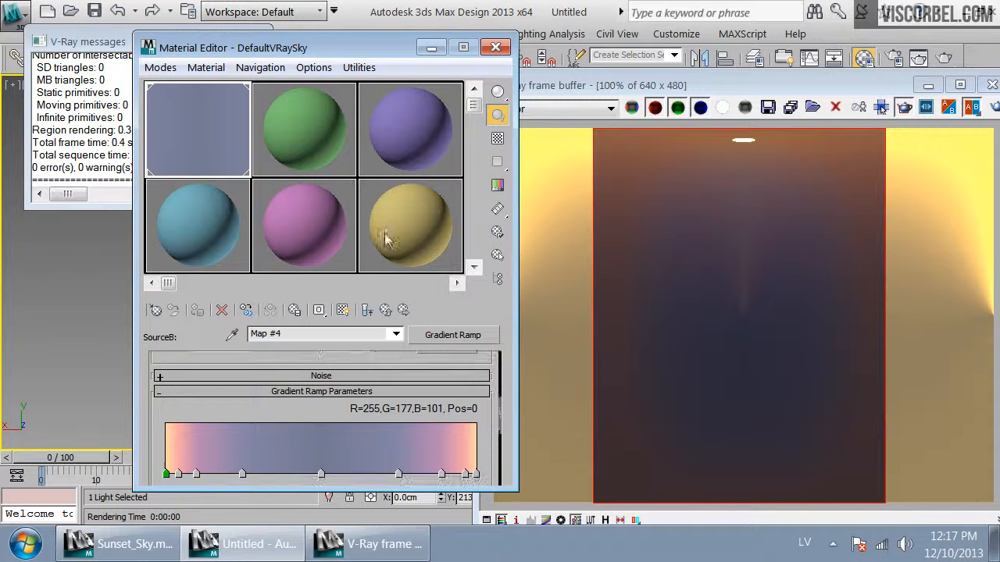
click(386, 310)
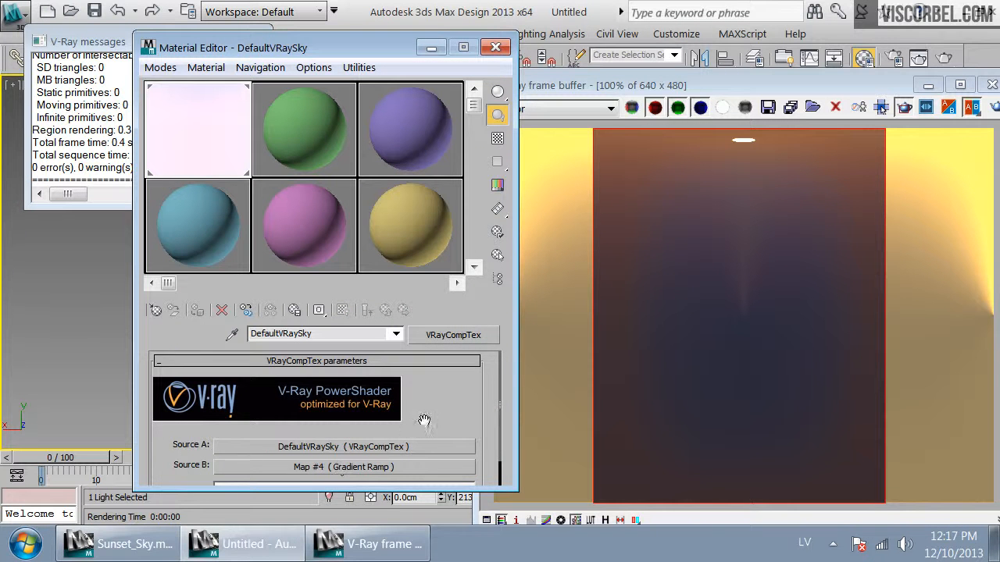
click(285, 458)
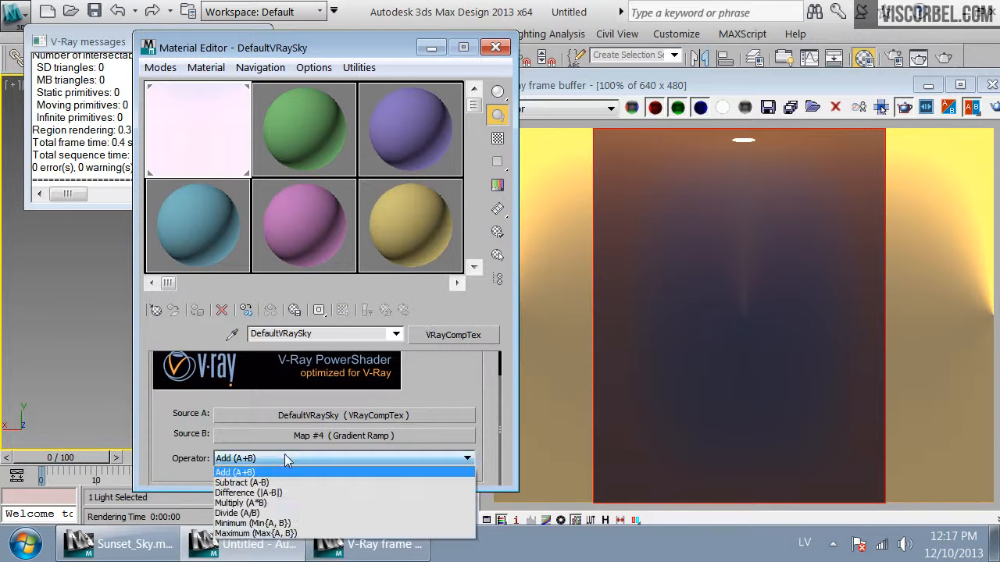
click(266, 506)
click(995, 109)
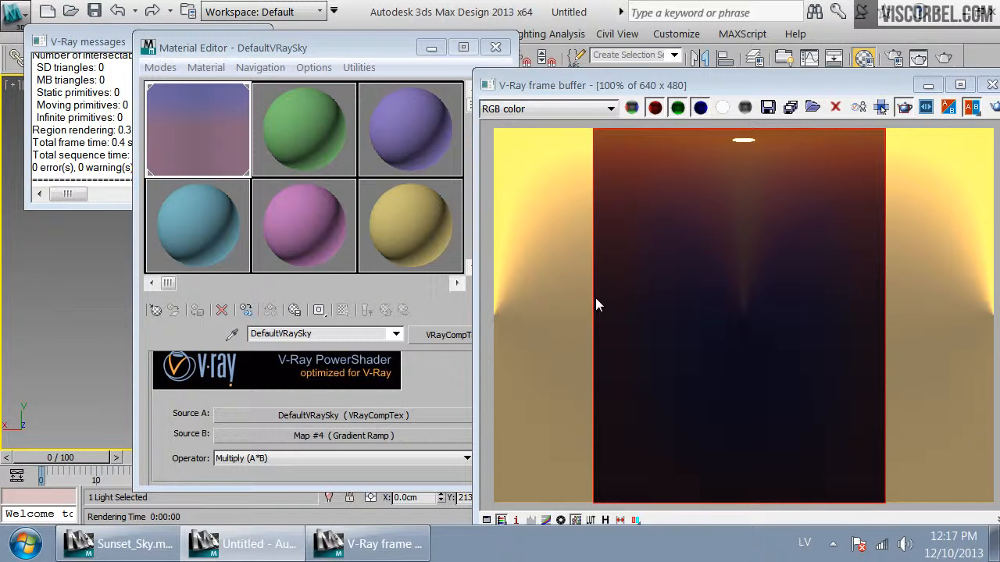
click(420, 381)
drag(360, 49, 269, 49)
key(8)
drag(808, 87, 740, 257)
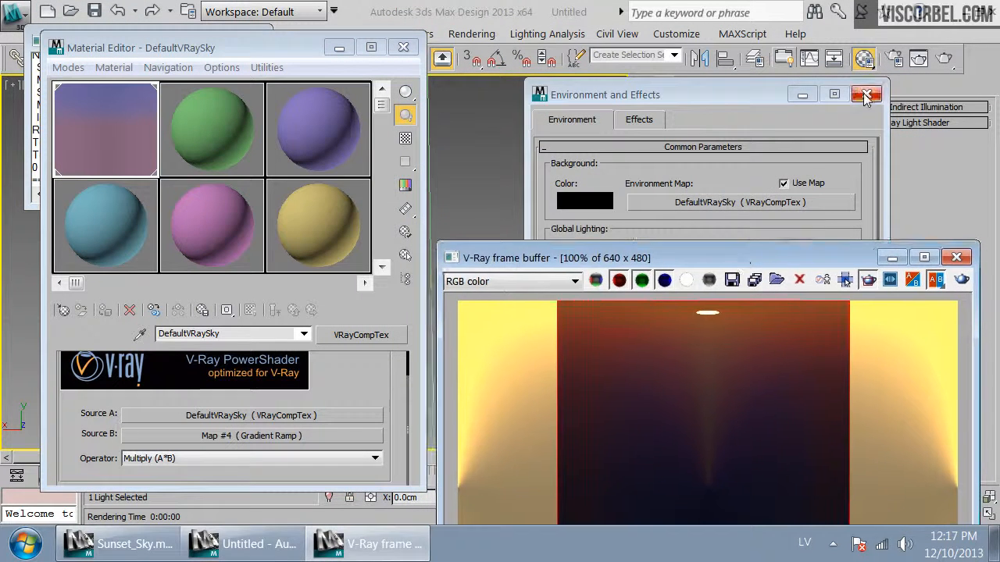
click(865, 95)
drag(211, 48, 479, 48)
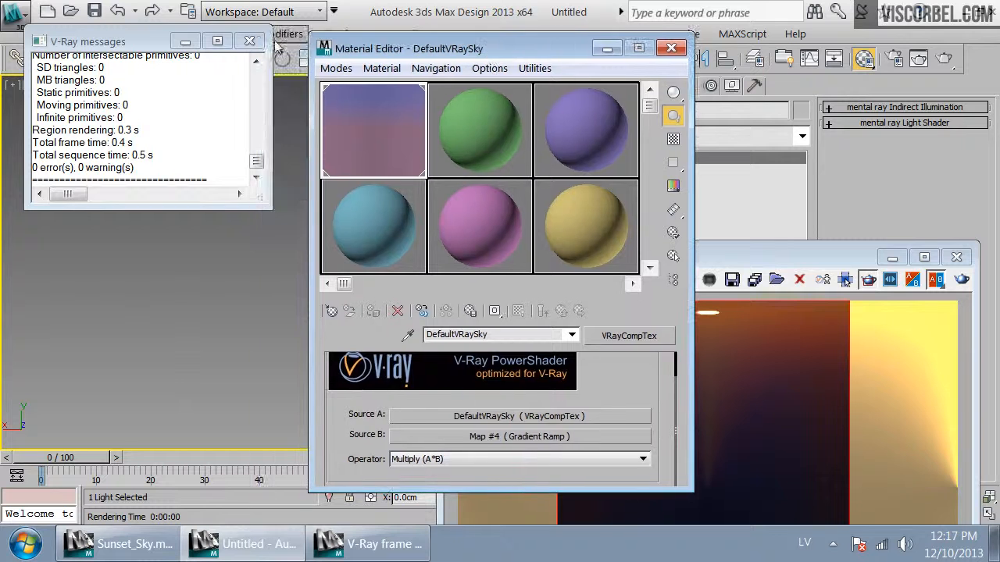
Select VRayPhysicalCamera001 by name, set its shutter speed to 20 and re-render the view
click(249, 41)
click(176, 56)
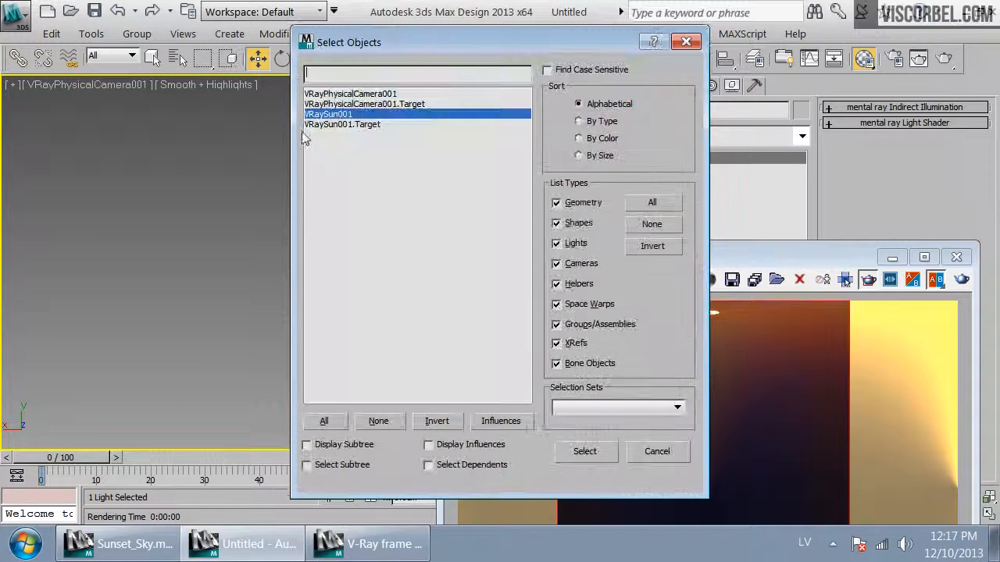
double_click(350, 94)
drag(539, 45, 211, 69)
drag(751, 265, 283, 298)
drag(705, 437, 763, 86)
drag(770, 386, 638, 381)
text(20)
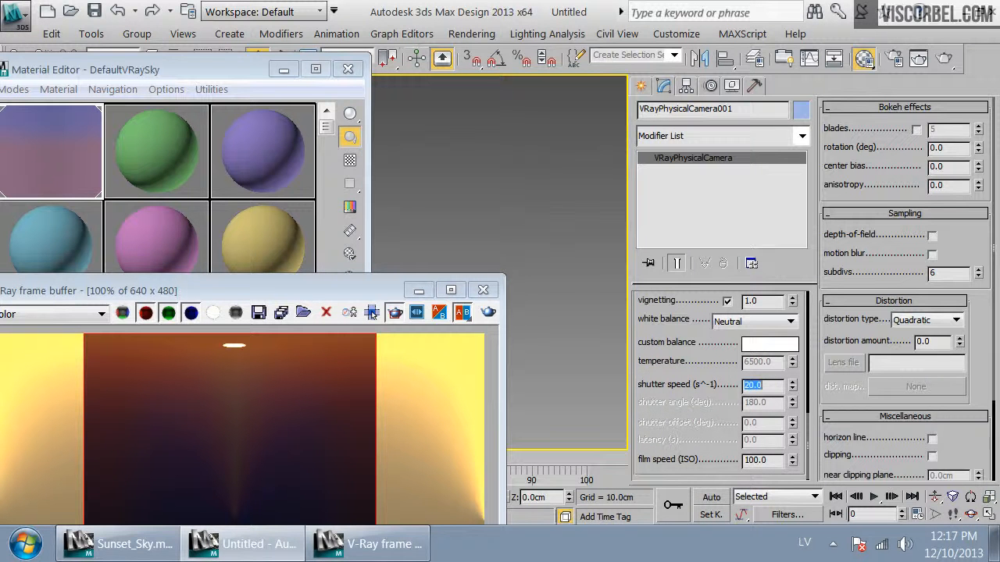
key(Tab)
drag(339, 290, 661, 103)
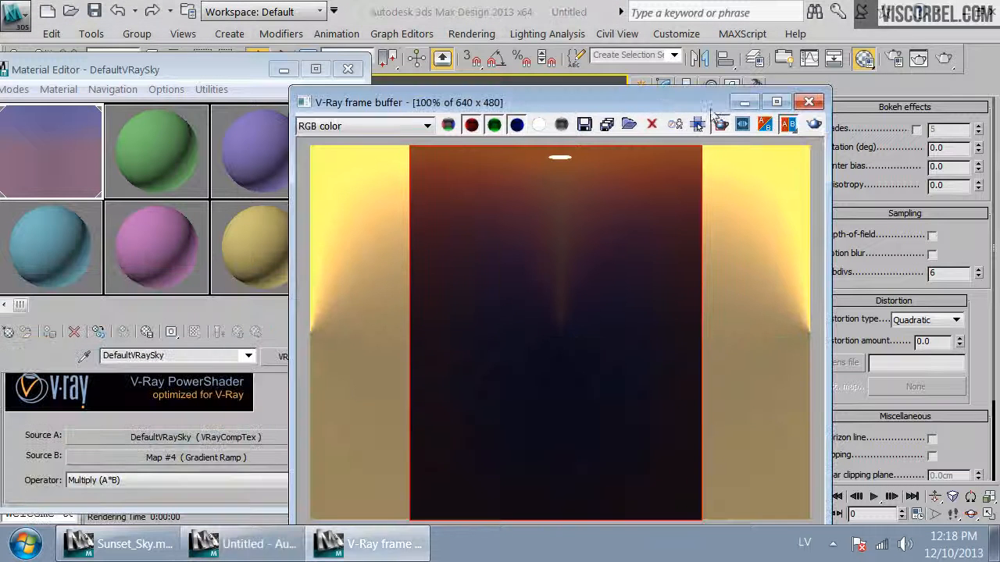
click(813, 125)
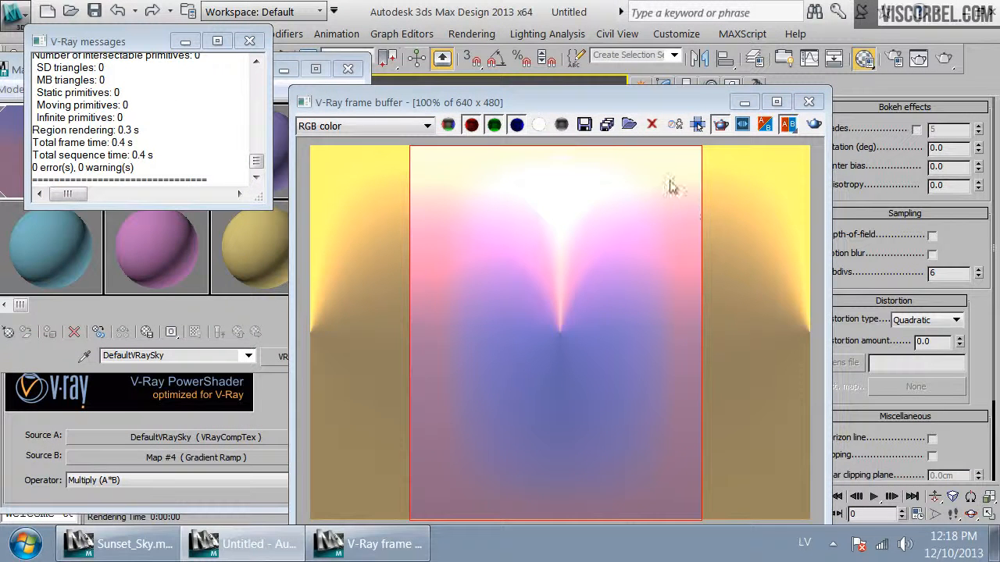
Raise the camera's shutter speed to 50 and re-render the view
drag(679, 103, 507, 102)
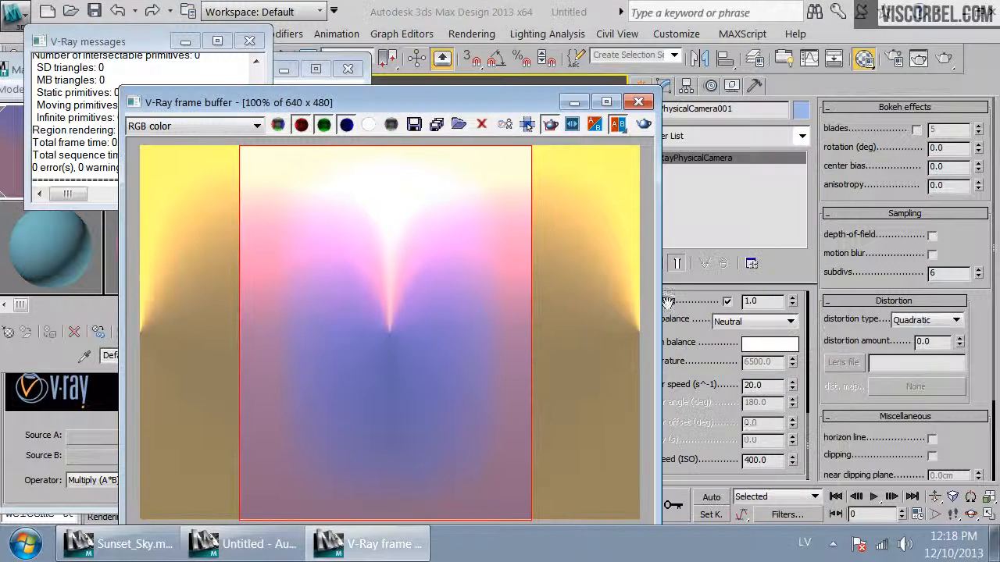
click(762, 385)
text(50)
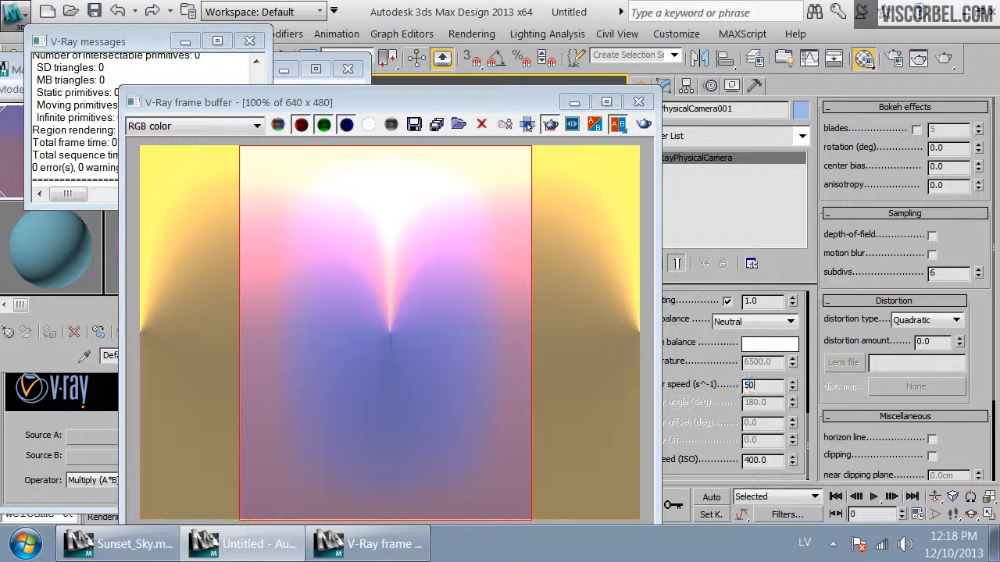
click(645, 125)
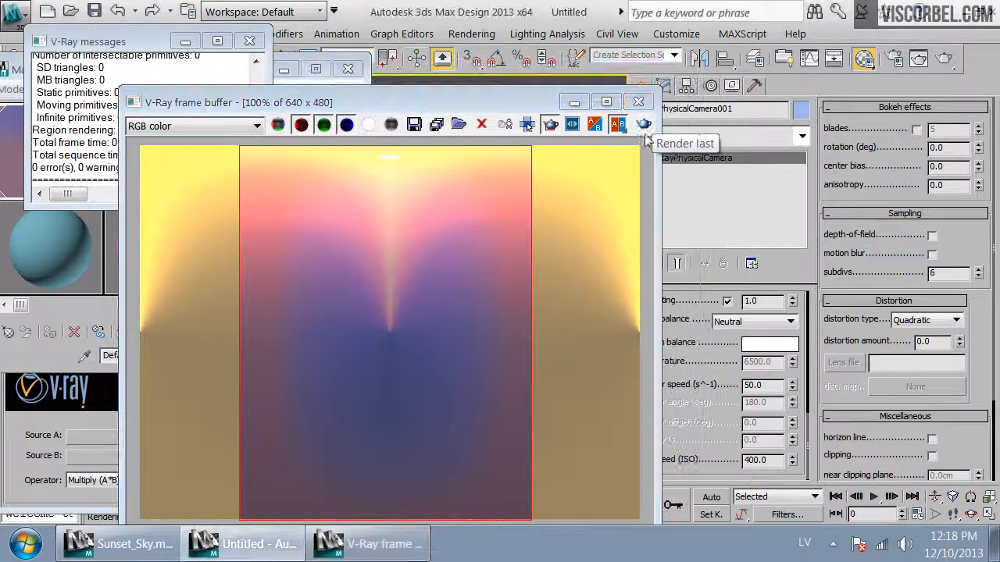
drag(485, 108, 776, 57)
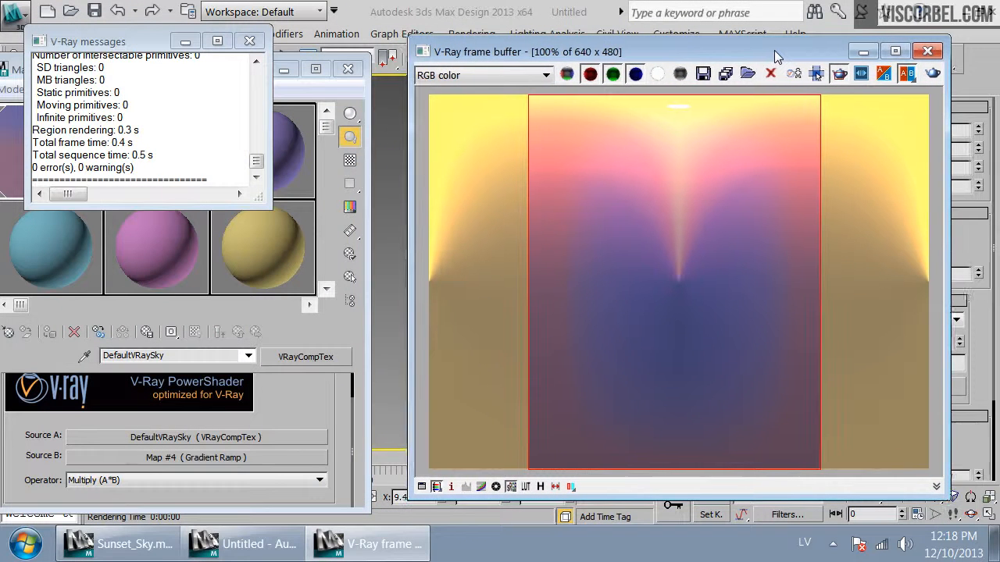
Wrap the existing VRayCompTex inside a new VRayCompTex, keeping the old map as a sub-map
click(331, 406)
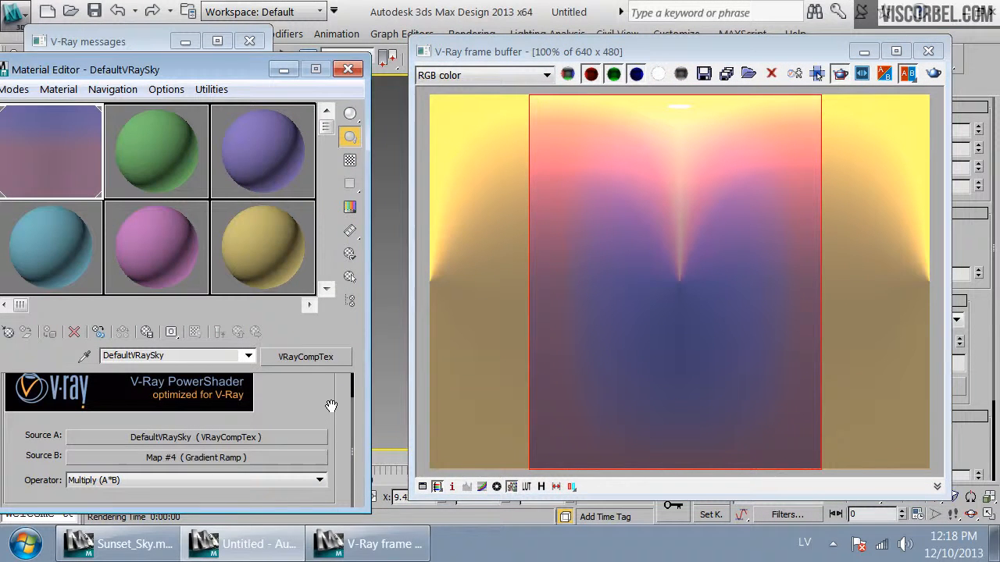
drag(213, 68, 335, 77)
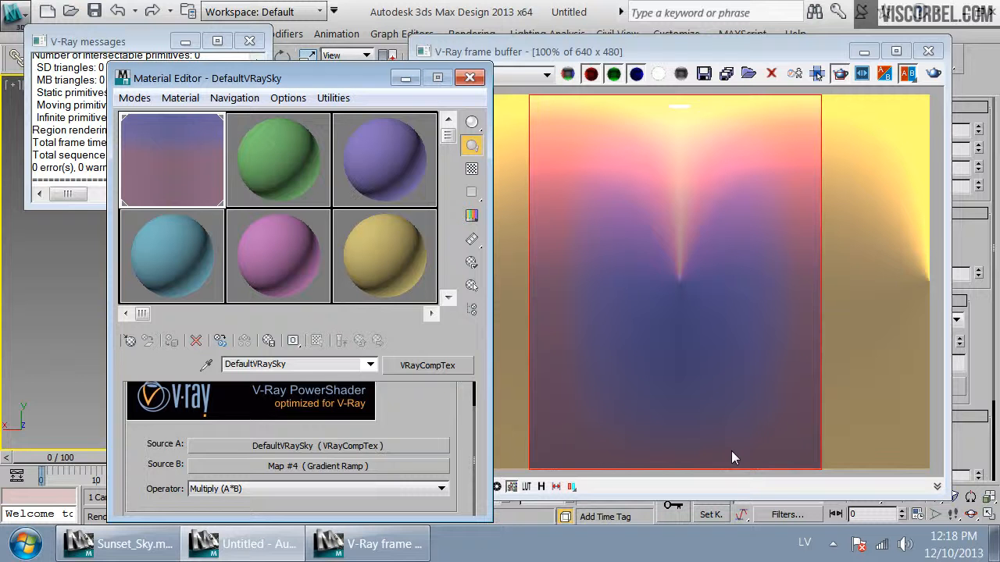
click(421, 367)
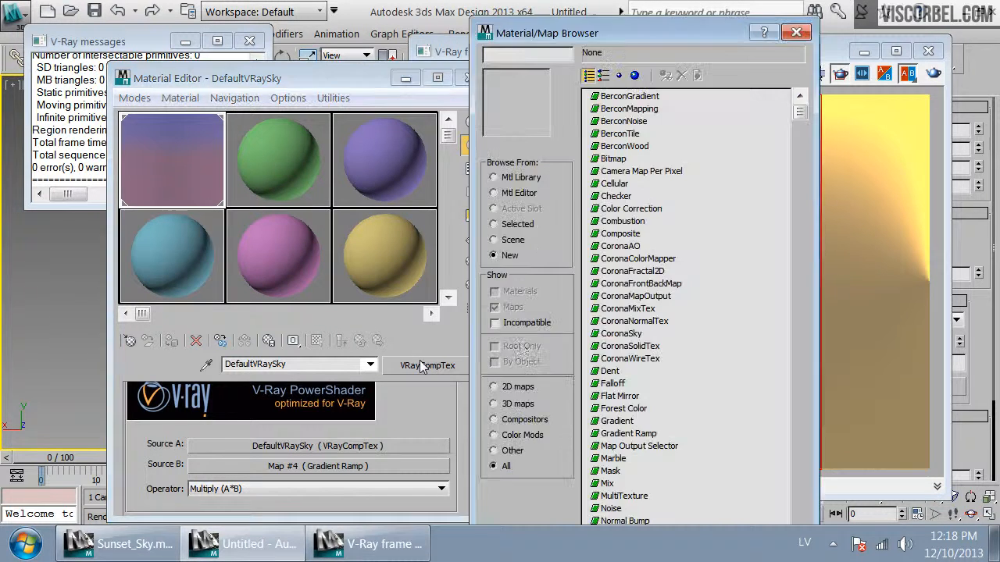
click(617, 334)
scroll(621, 344, down, 9)
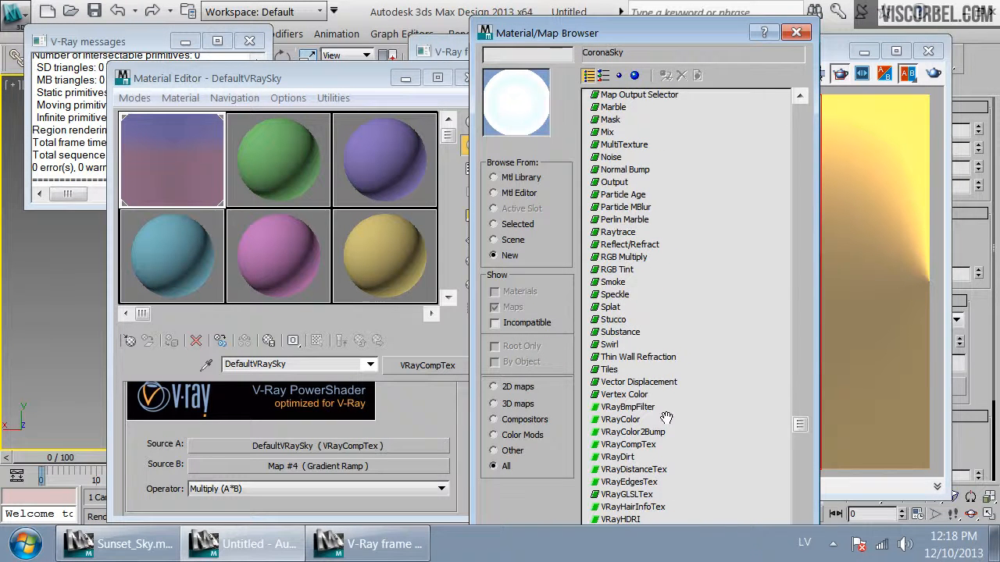
scroll(644, 461, down, 2)
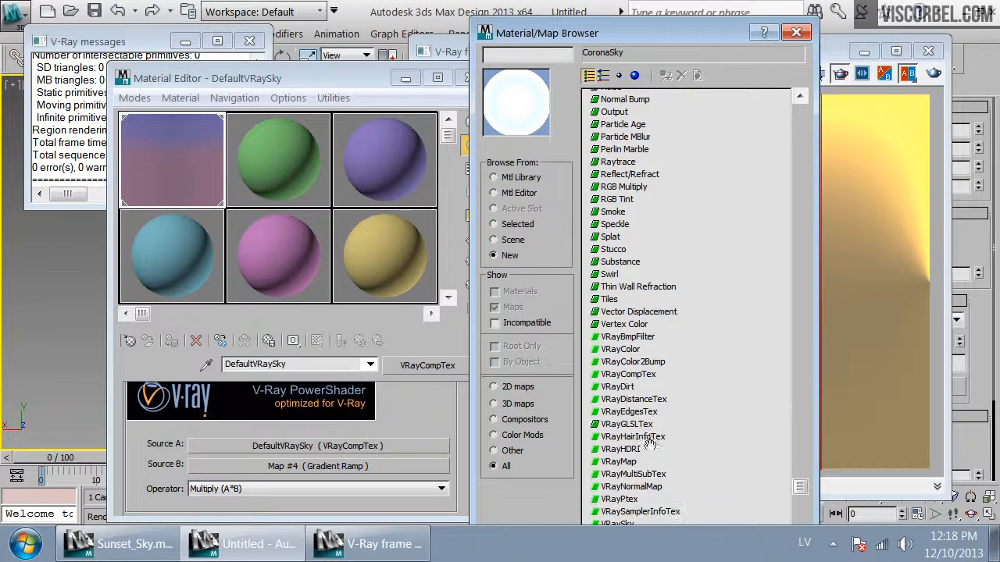
double_click(631, 374)
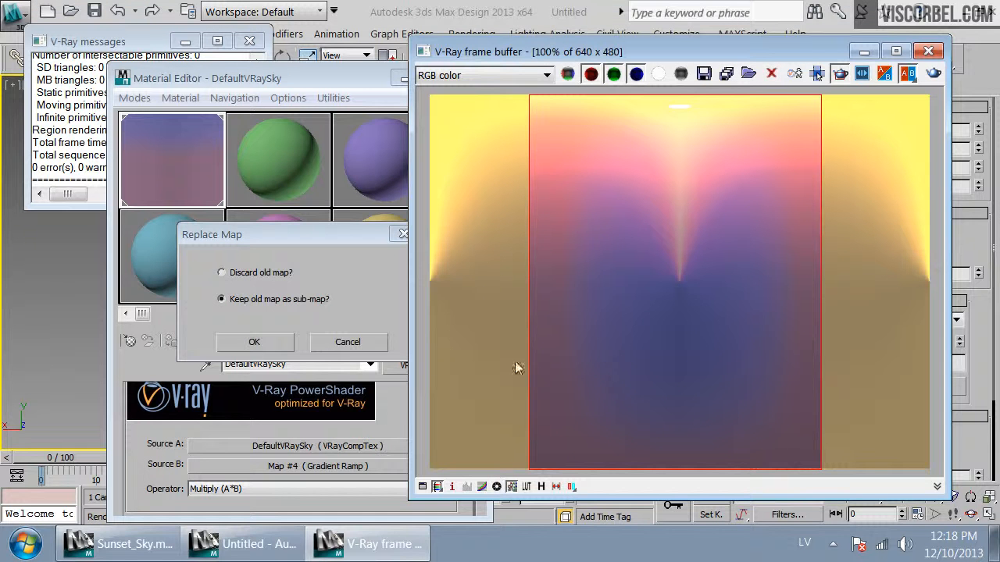
click(255, 344)
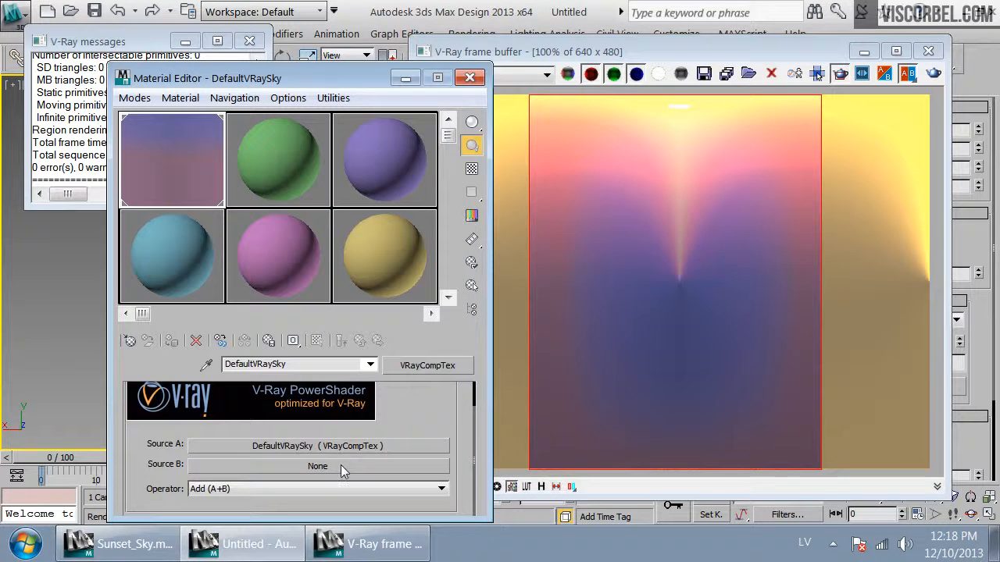
Assign a Gradient Ramp map to the new VRayCompTex's Source B and re-render the view
click(341, 467)
scroll(617, 439, down, 2)
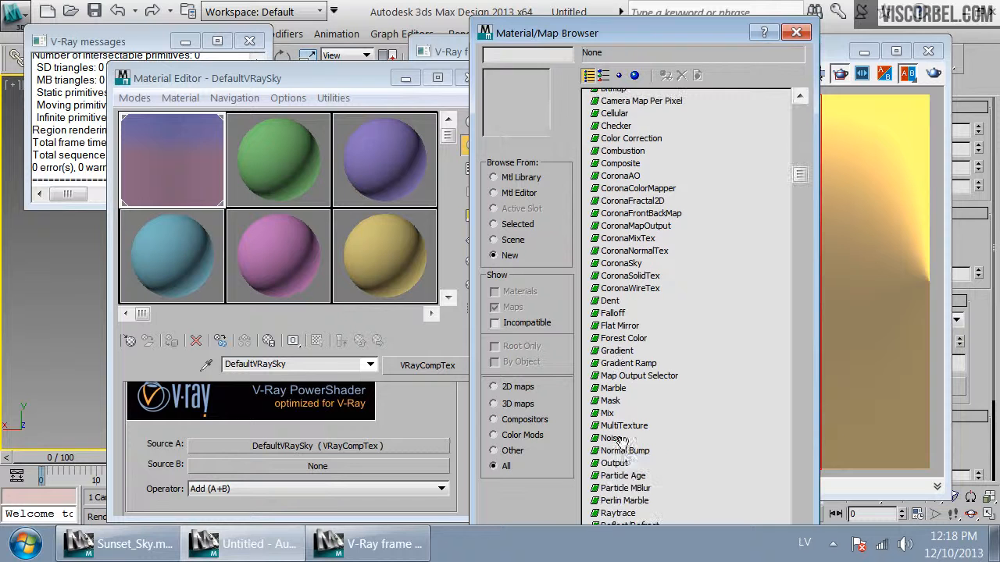
double_click(628, 364)
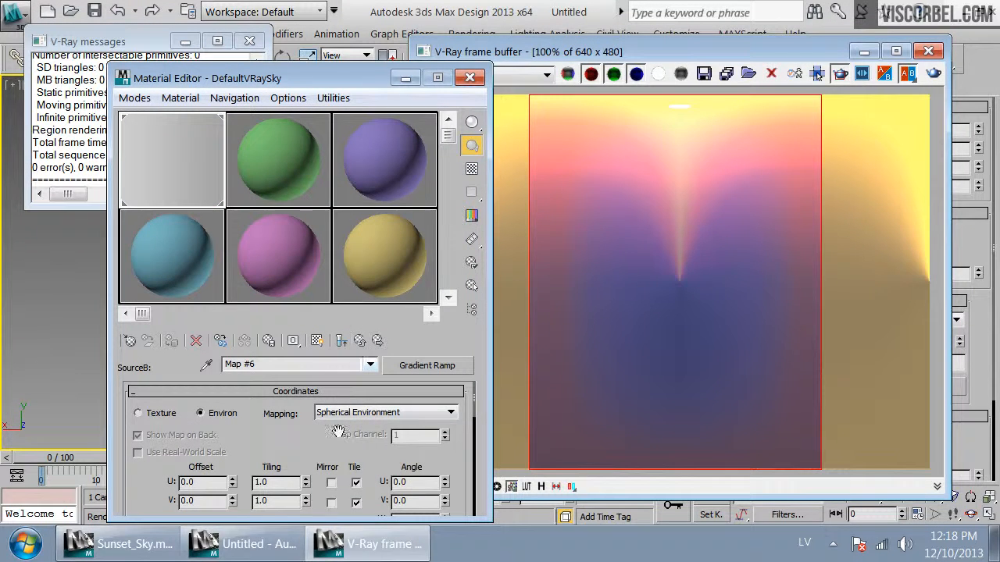
drag(336, 442, 357, 337)
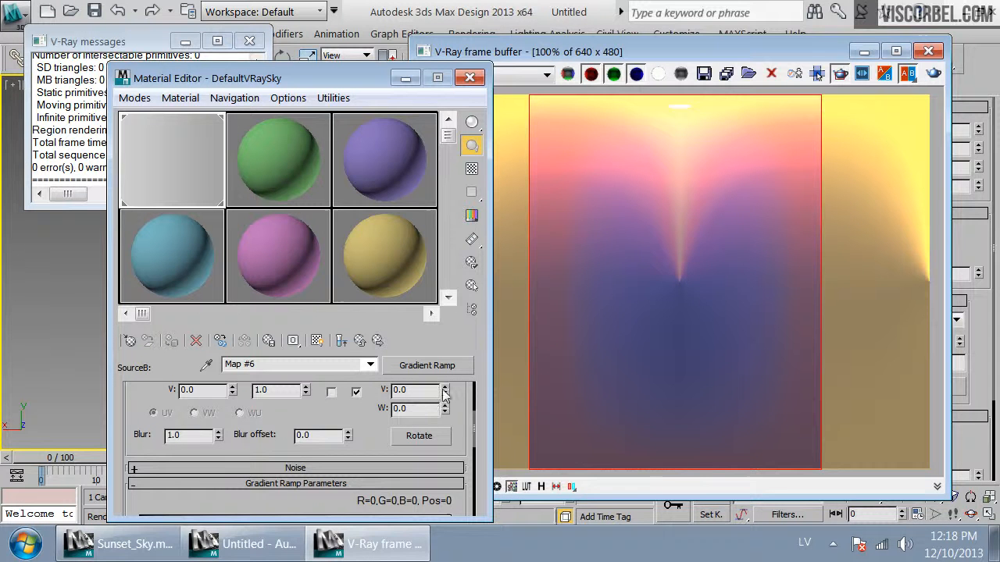
click(937, 72)
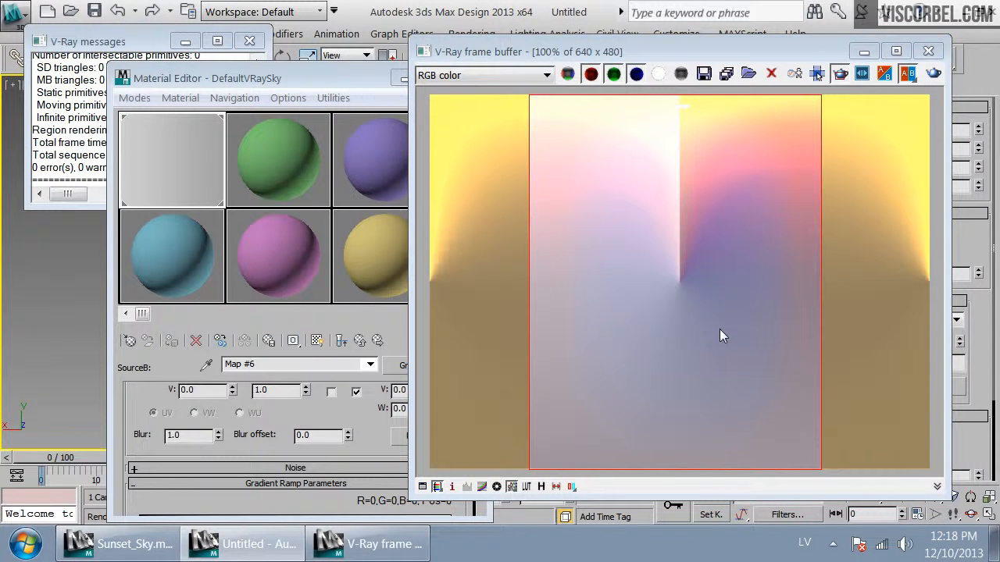
Set the gradient ramp's W angle to 90 and re-render the view
click(331, 418)
scroll(331, 418, up, 3)
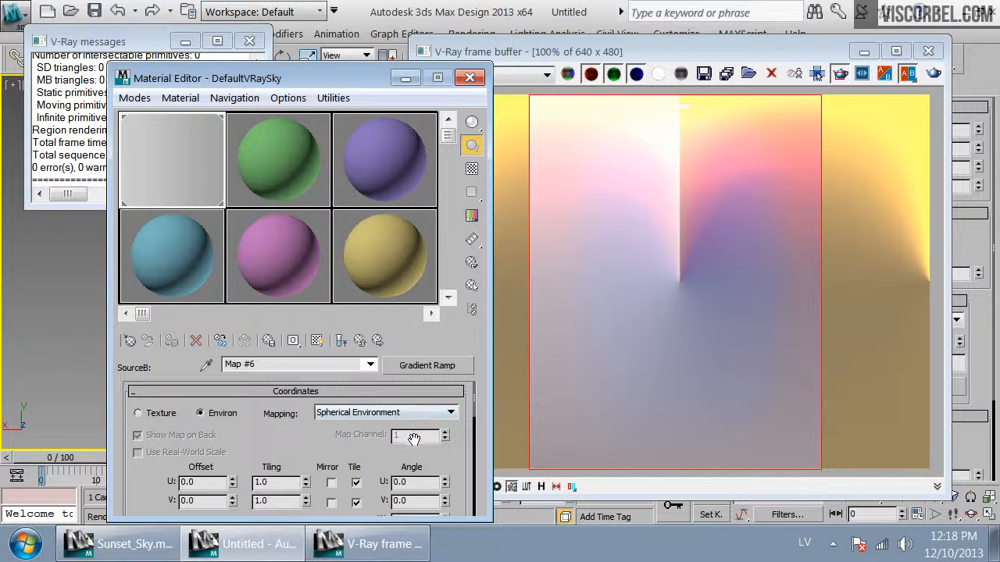
scroll(414, 440, down, 1)
scroll(414, 439, up, 1)
scroll(417, 482, down, 1)
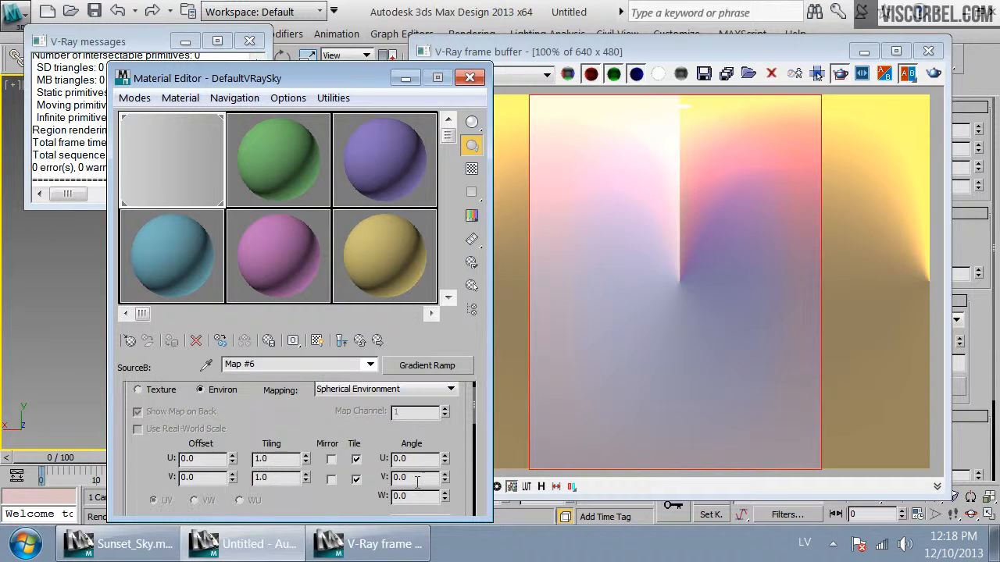
text(9)
key(Return)
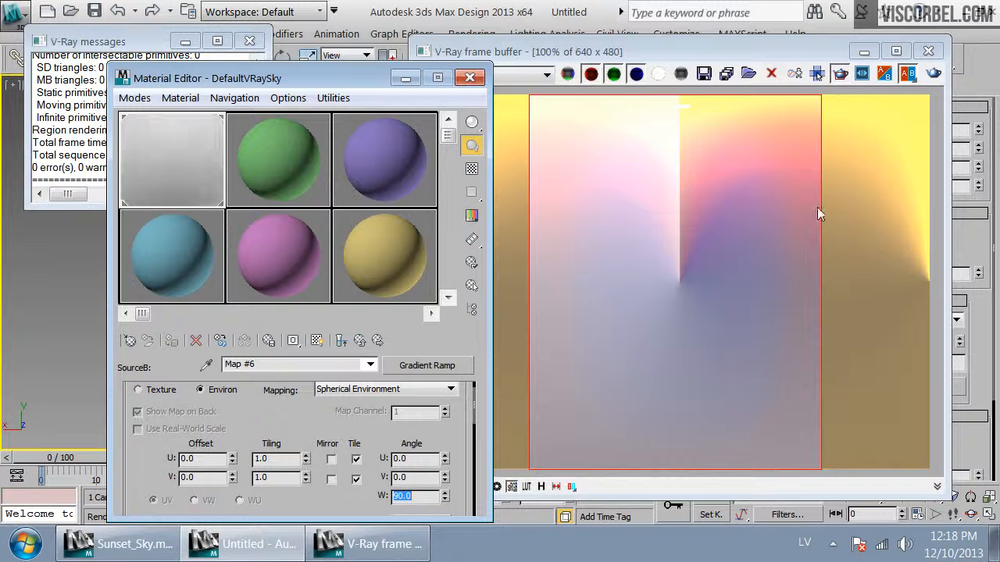
click(933, 73)
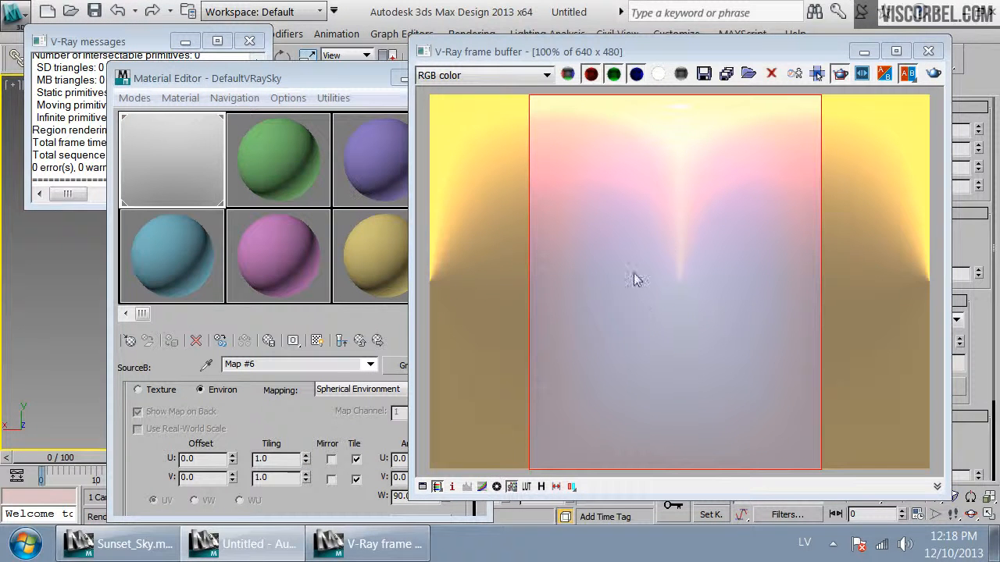
Set the gradient ramp's end flag at position 100 to black
drag(242, 464, 297, 225)
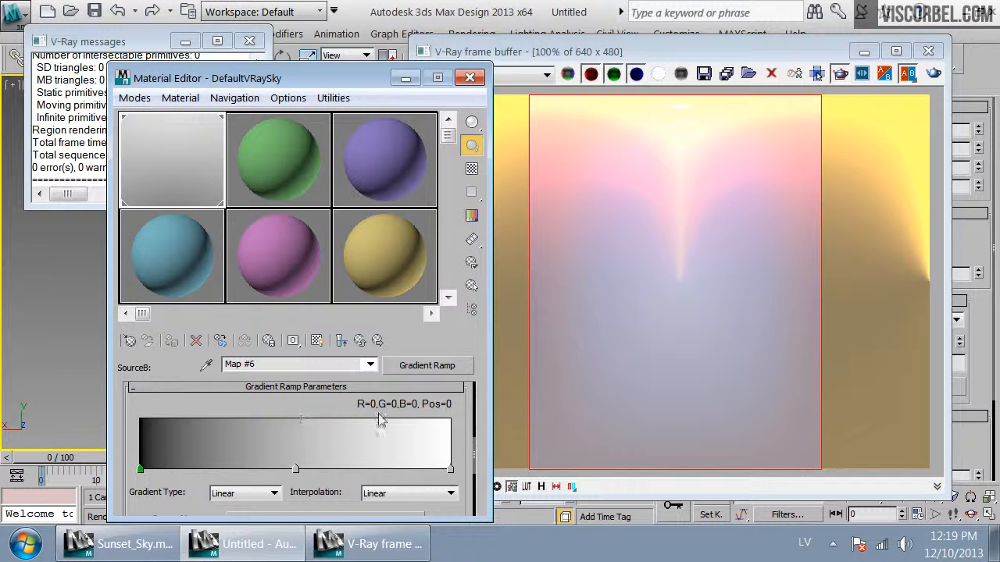
double_click(451, 472)
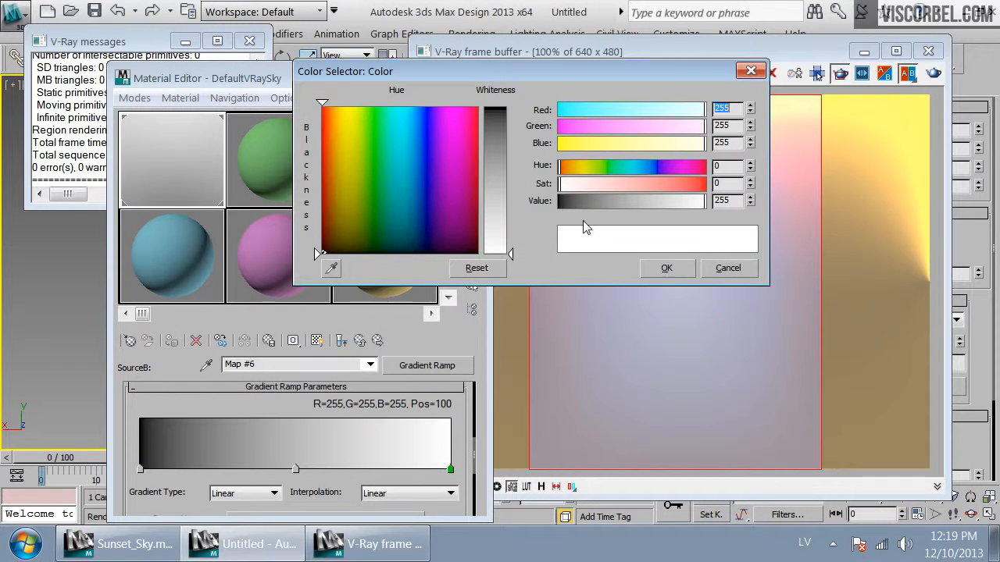
drag(583, 202, 534, 200)
click(665, 269)
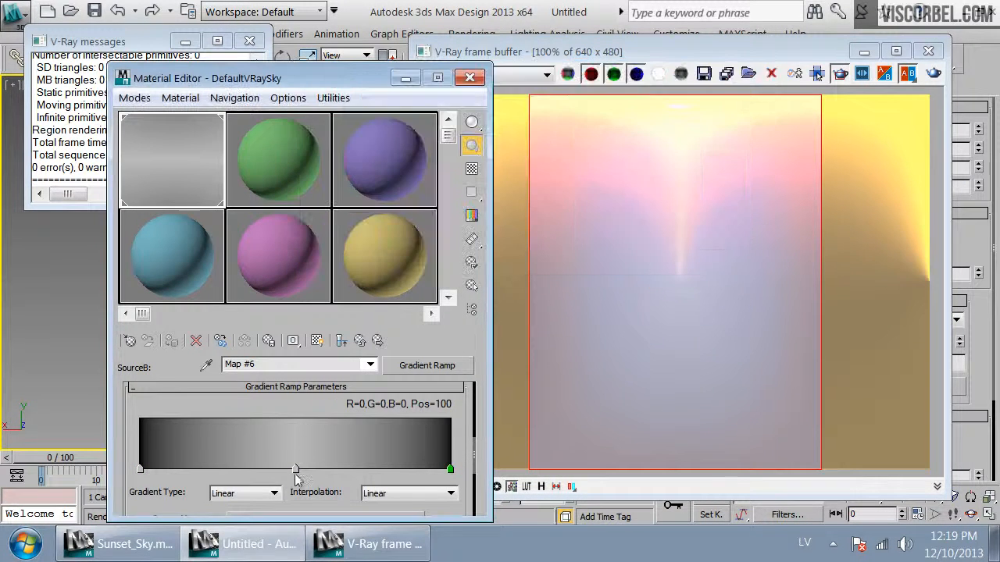
Recolor the gradient ramp's middle flag to a reddish brown (R127, G57, B49)
double_click(296, 470)
drag(597, 167, 649, 186)
drag(567, 165, 562, 169)
click(678, 269)
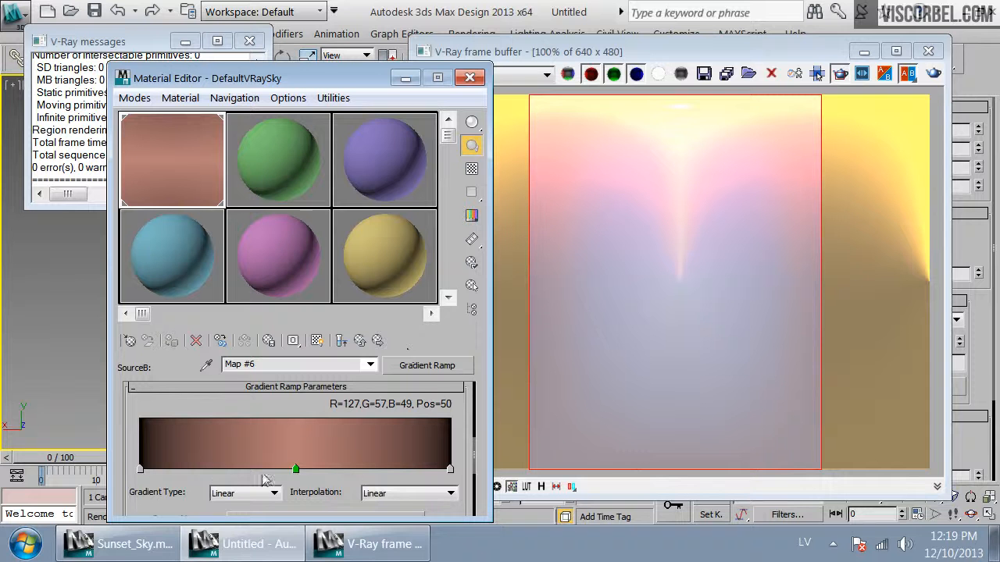
Add a black flag to the gradient ramp, move it to position 42 and re-render the view
click(141, 470)
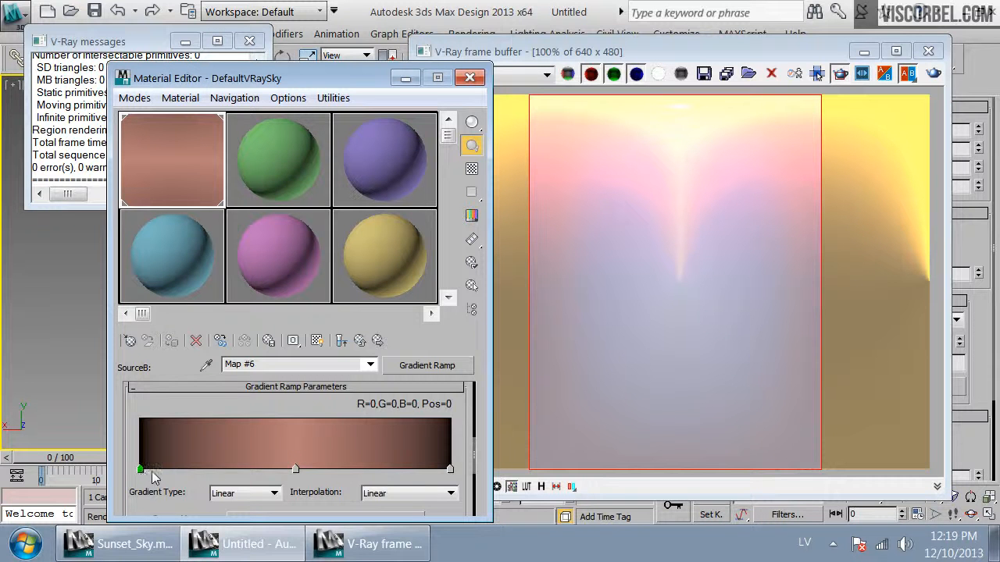
drag(295, 470, 290, 470)
double_click(290, 469)
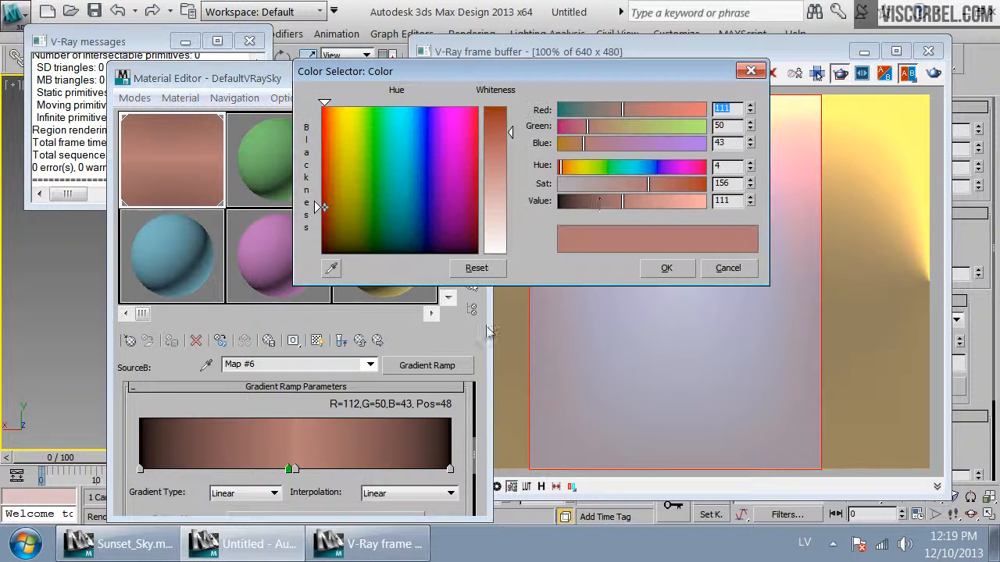
drag(599, 202, 471, 203)
click(666, 268)
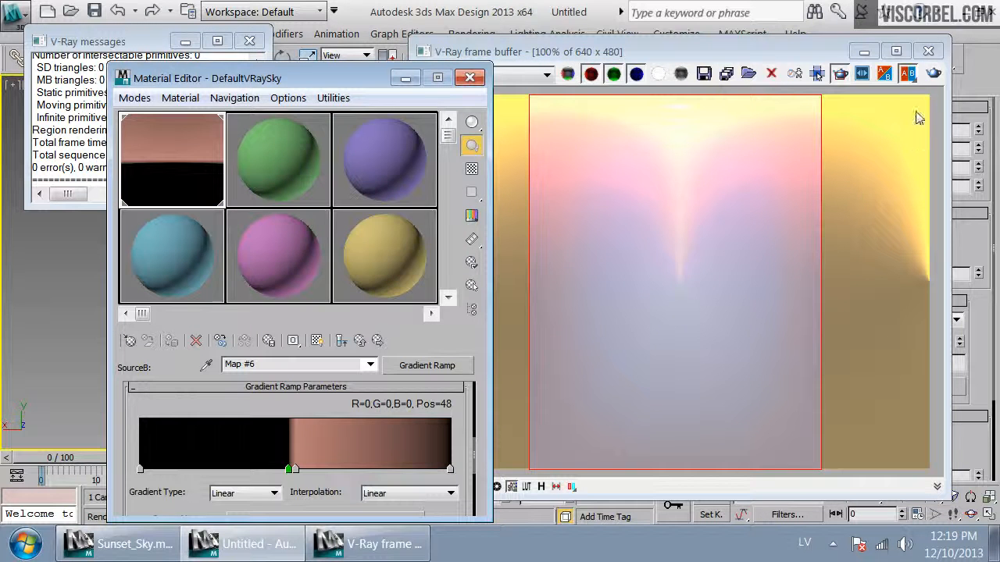
click(933, 74)
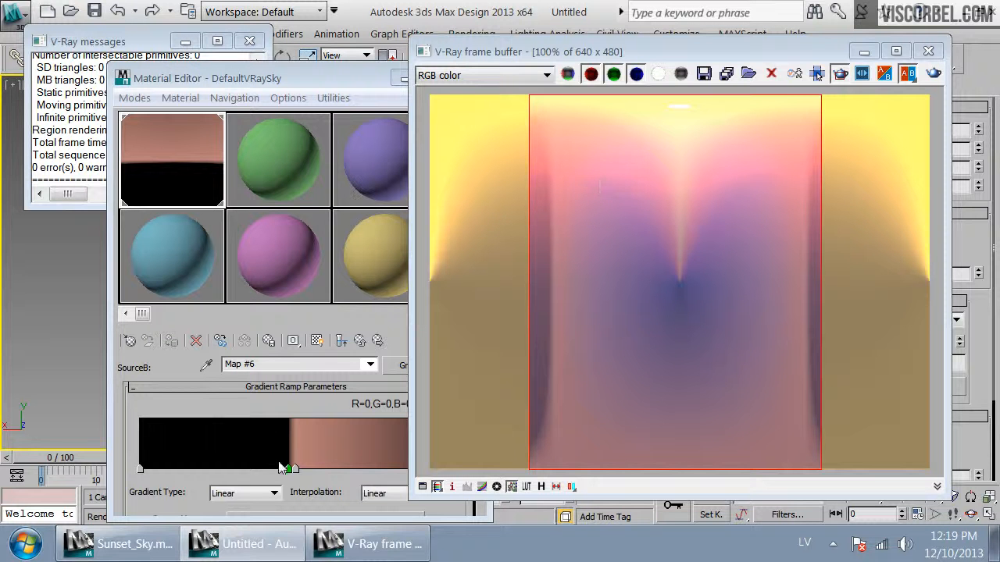
drag(289, 469, 271, 469)
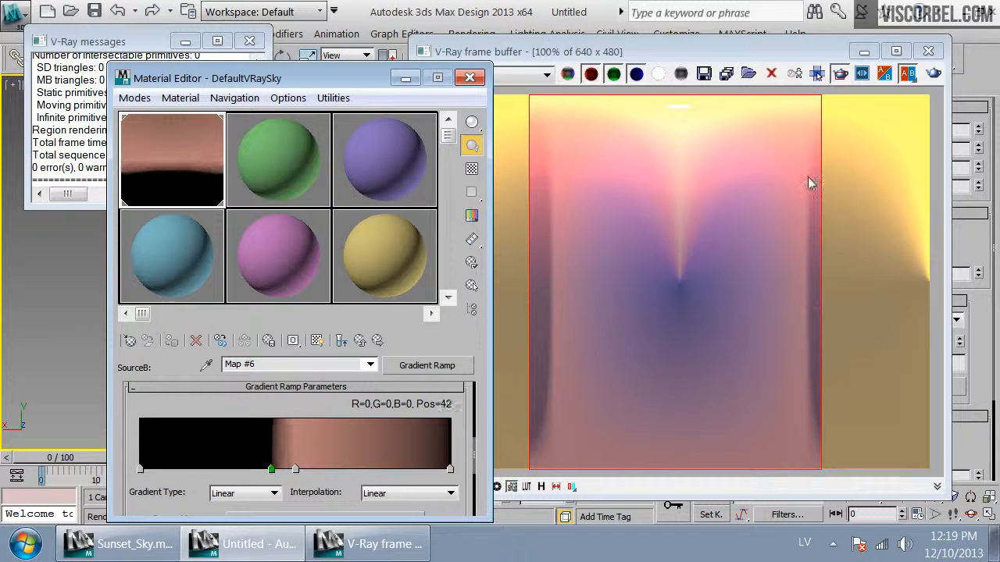
click(934, 73)
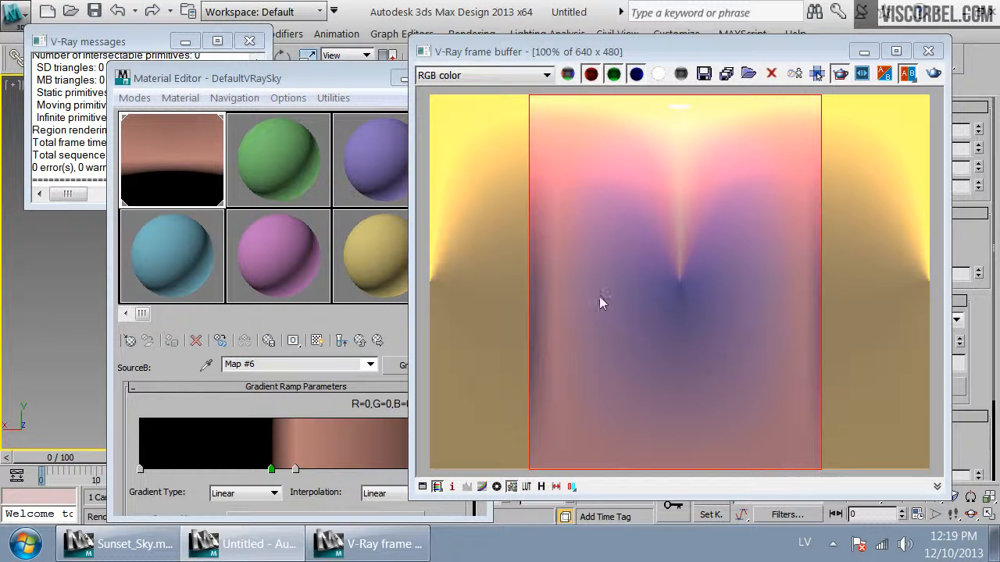
Add a gradient ramp flag at about position 48 colored golden orange (R155, G113, B40)
click(290, 470)
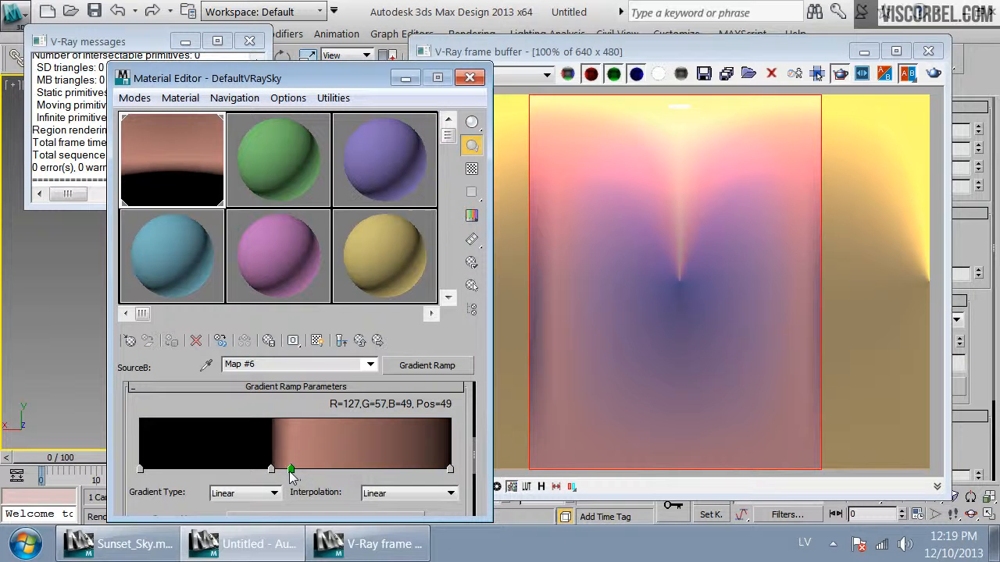
double_click(289, 470)
drag(581, 167, 564, 167)
drag(658, 181, 647, 201)
drag(561, 166, 578, 167)
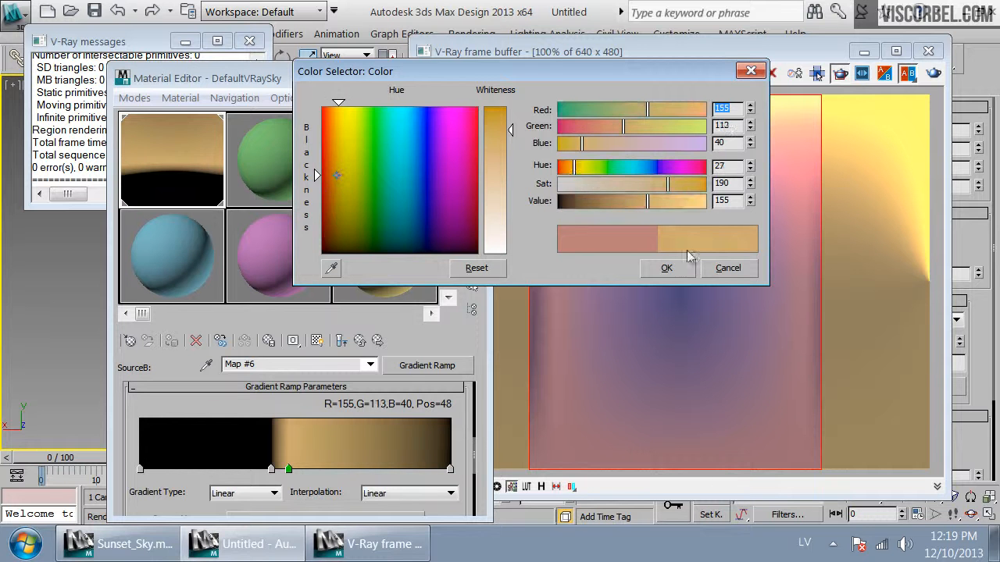
click(666, 268)
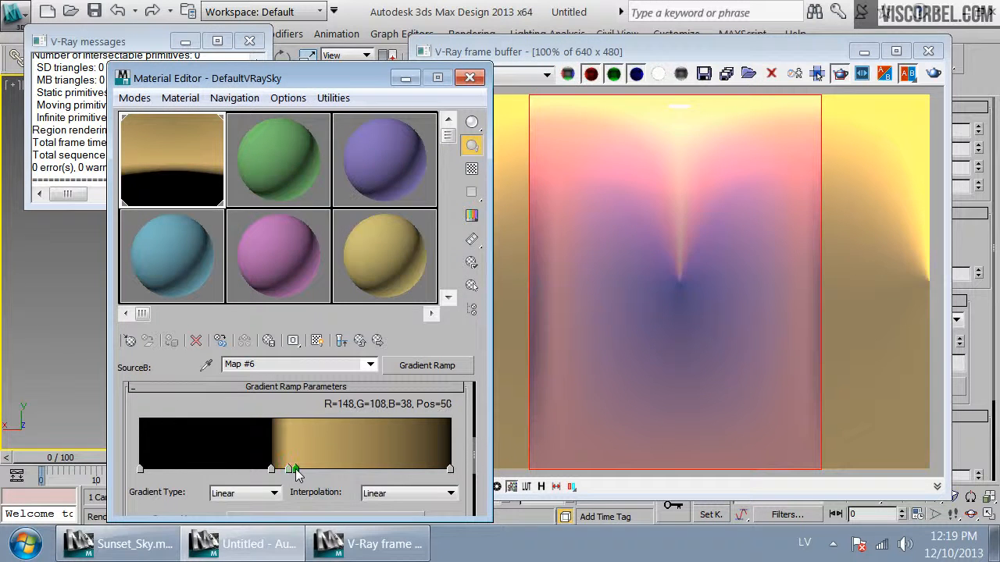
Recolor the flag at position 50 to a dusty pink (R148, G75, B75) and re-render the view
double_click(296, 468)
drag(686, 167, 630, 182)
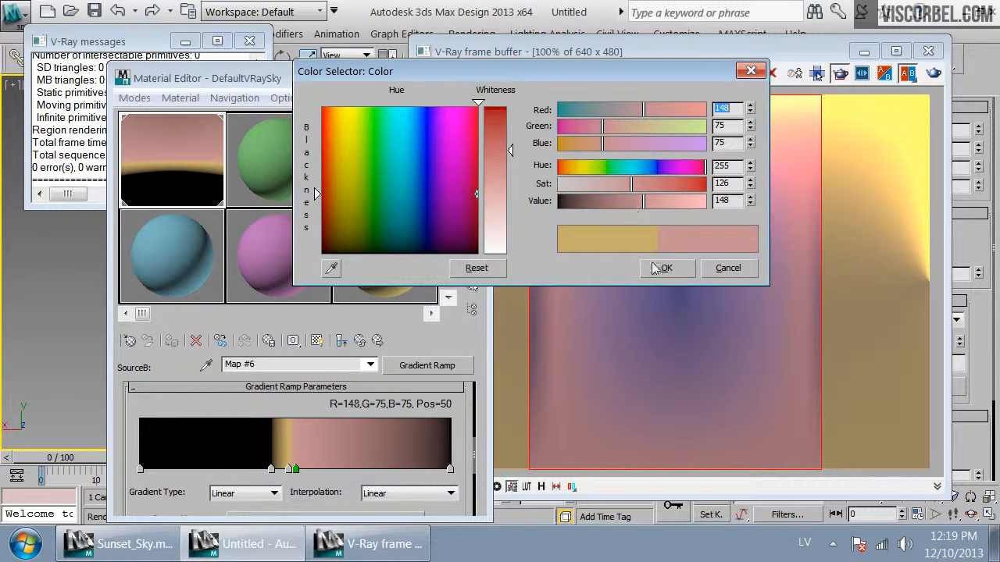
click(654, 266)
click(934, 73)
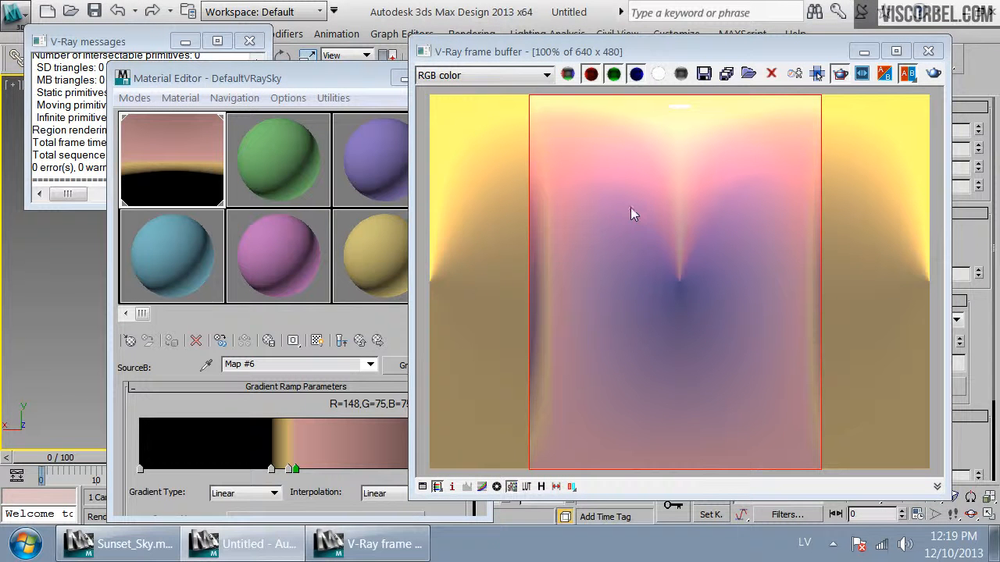
Add a dark purple flag (R62, G44, B87) at position 71 and re-render the view
click(369, 476)
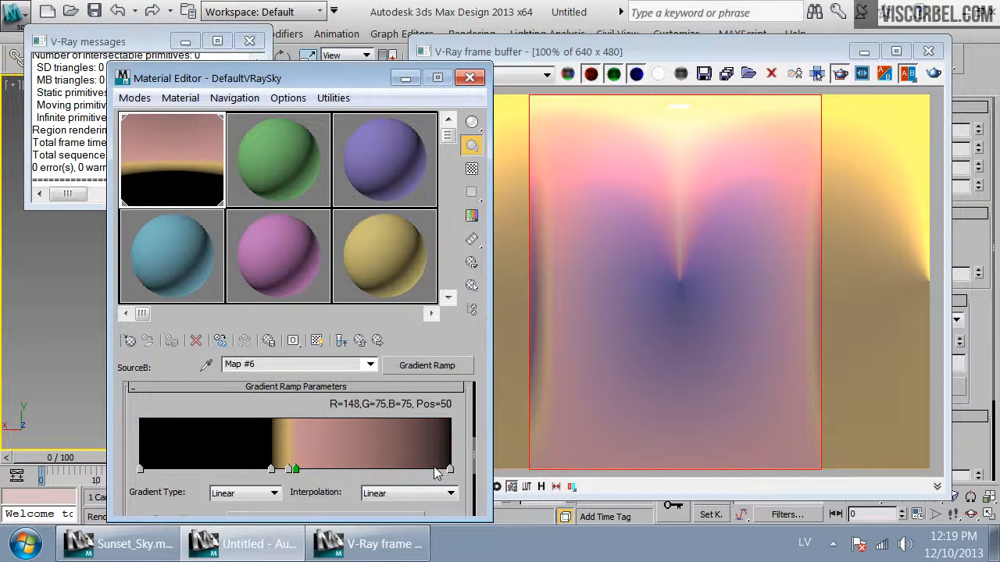
click(358, 467)
double_click(358, 467)
click(667, 168)
click(665, 268)
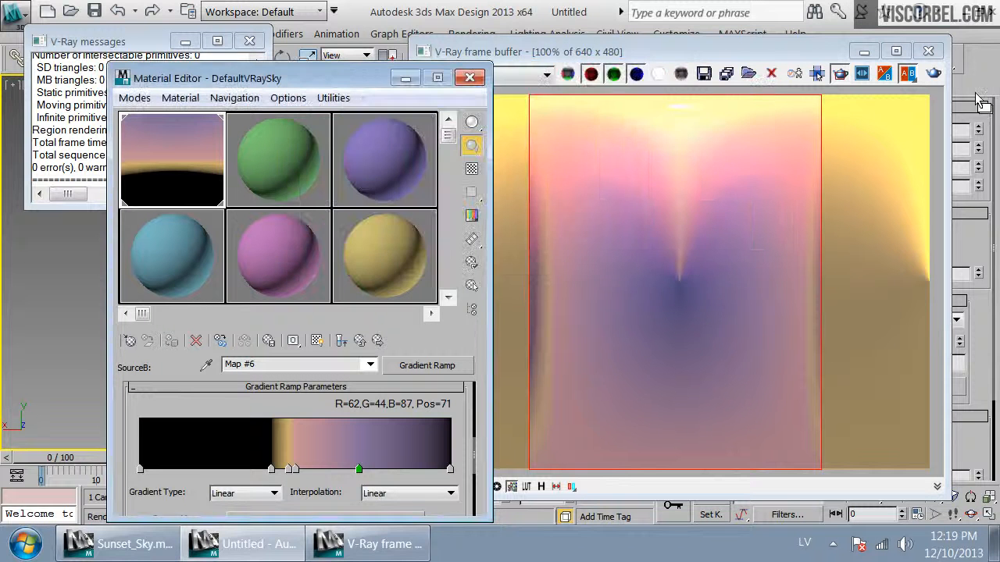
click(933, 74)
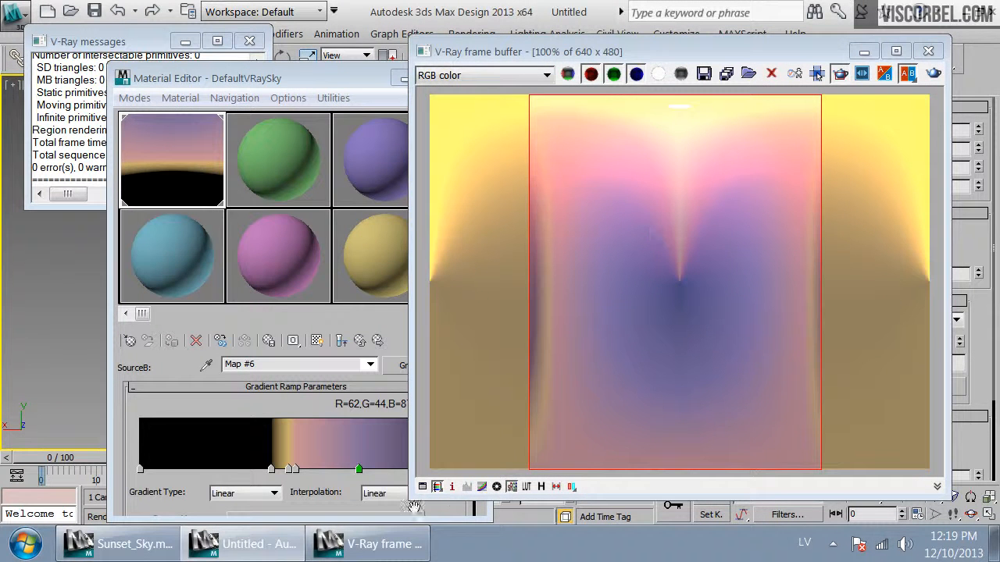
Add a near-black flag (R14, G10, B20) at position 78 and re-render the view
click(360, 475)
click(381, 469)
double_click(381, 469)
drag(607, 202, 569, 203)
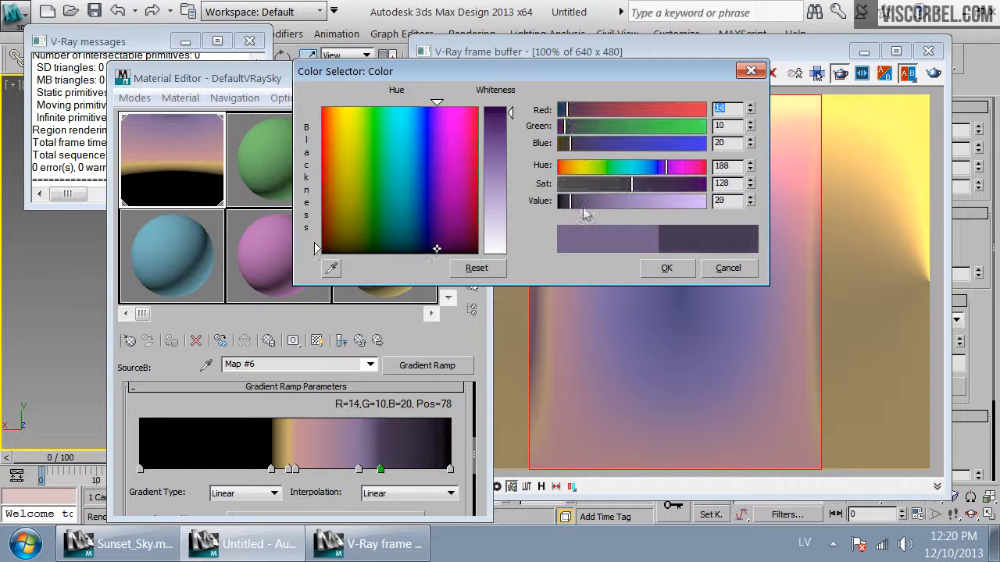
click(664, 267)
click(934, 75)
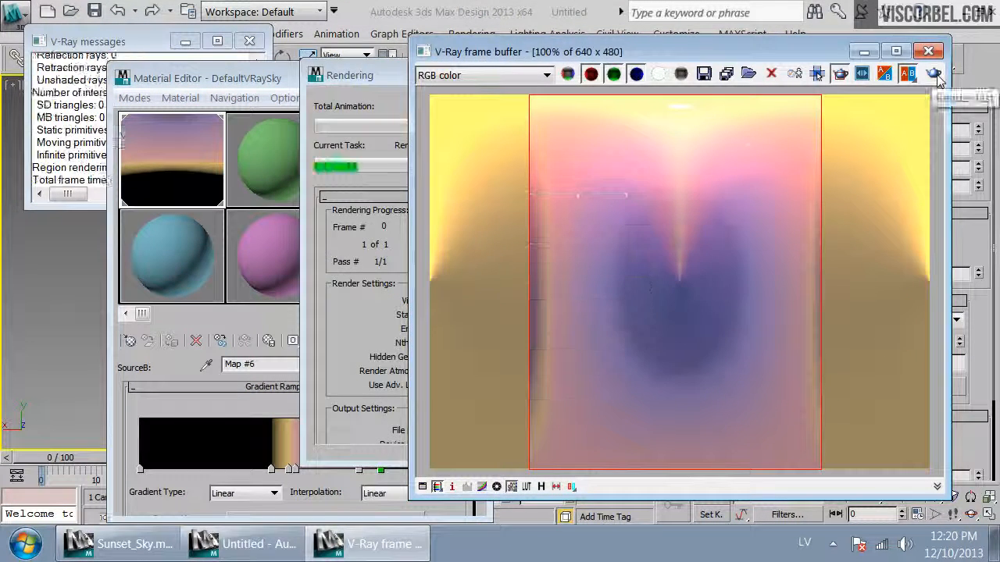
Reposition the purple gradient flag to position 63 and the near-black flag to position 79
click(357, 478)
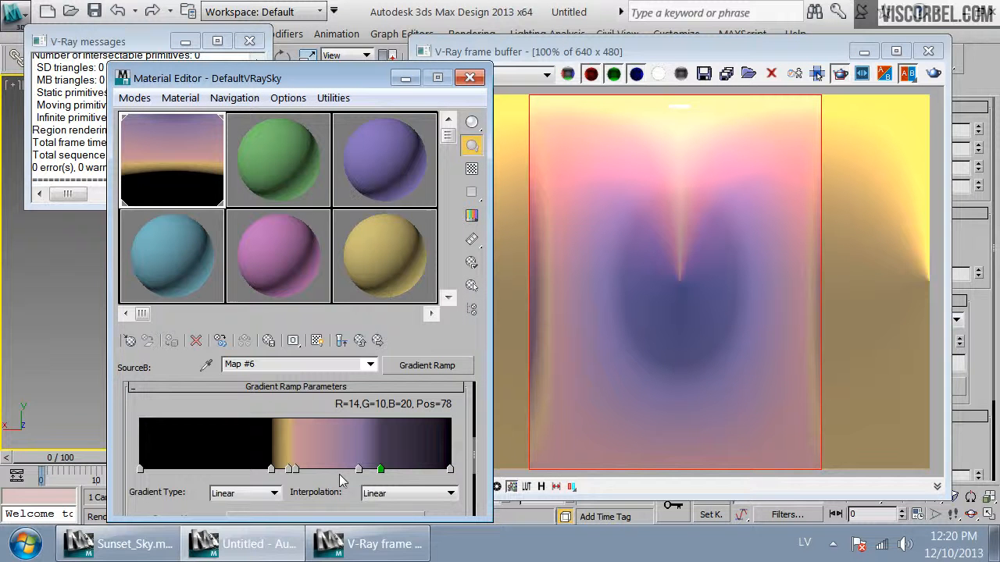
click(357, 469)
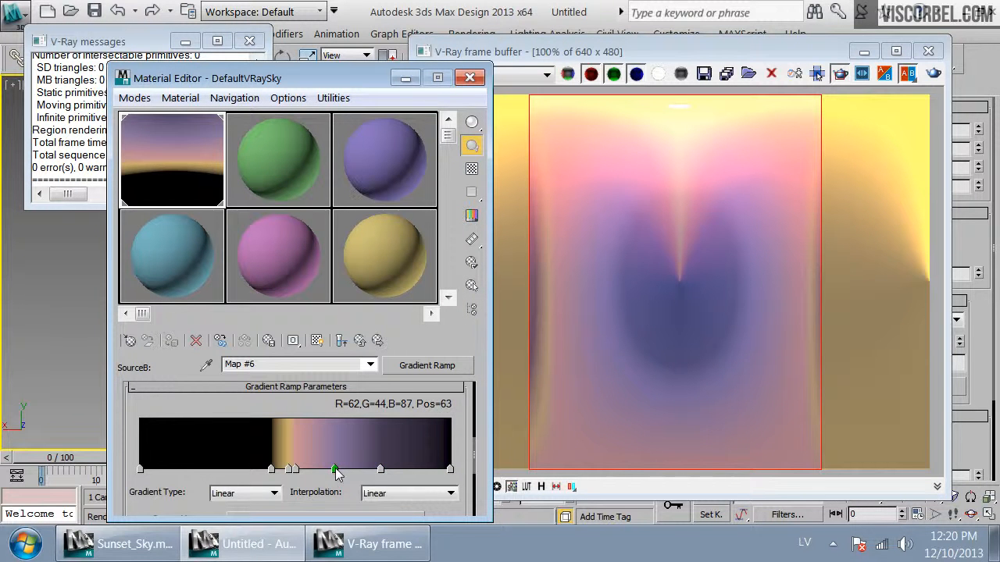
drag(380, 470, 385, 471)
Darken the position-79 flag to R7, G5, B10 and re-render the view
double_click(385, 470)
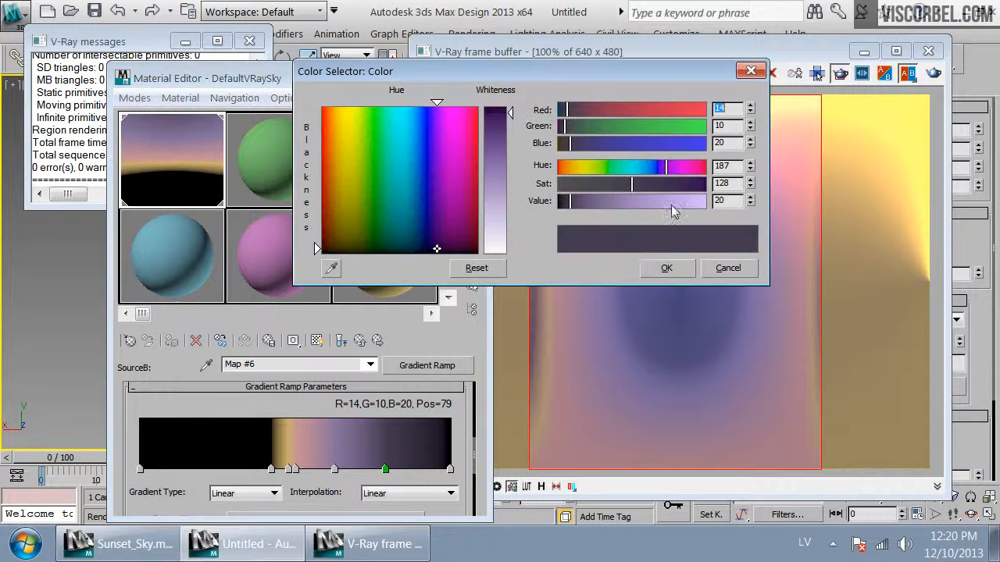
drag(574, 205, 569, 203)
click(666, 268)
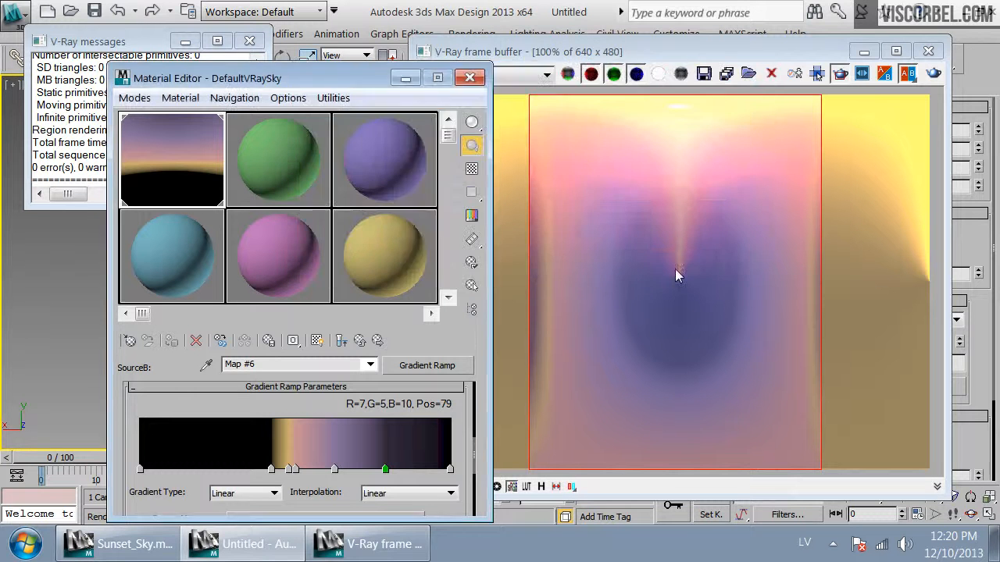
click(933, 74)
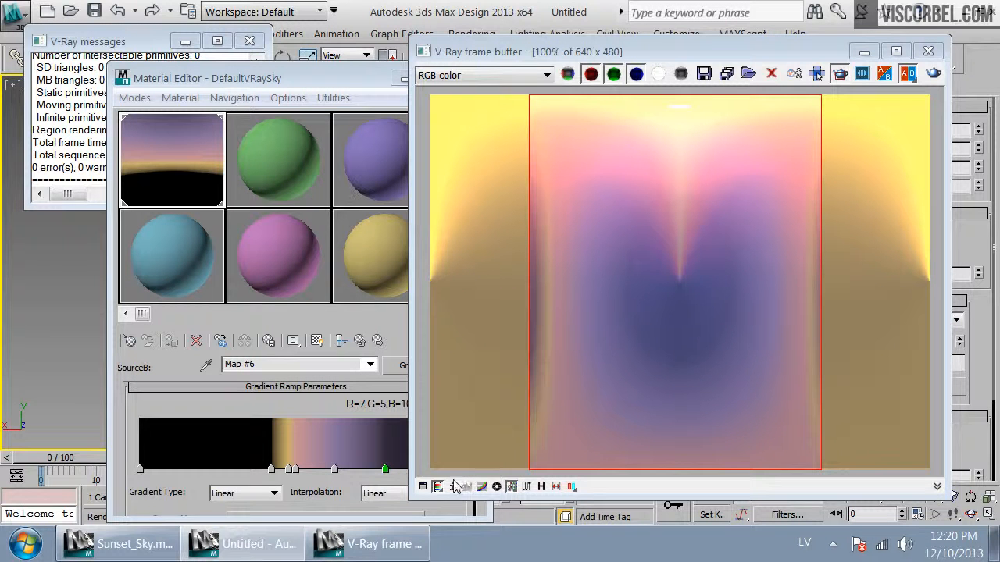
click(332, 490)
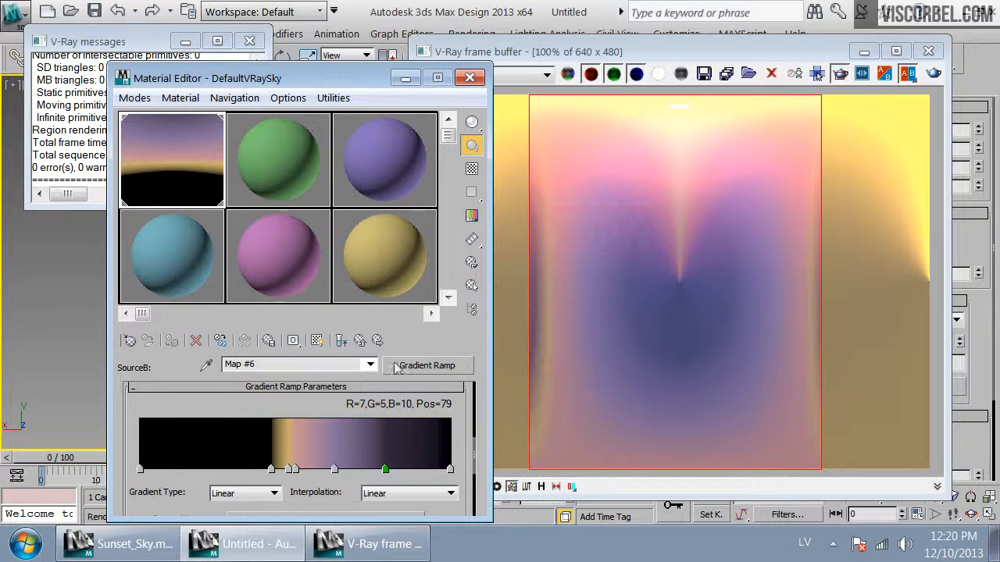
click(360, 343)
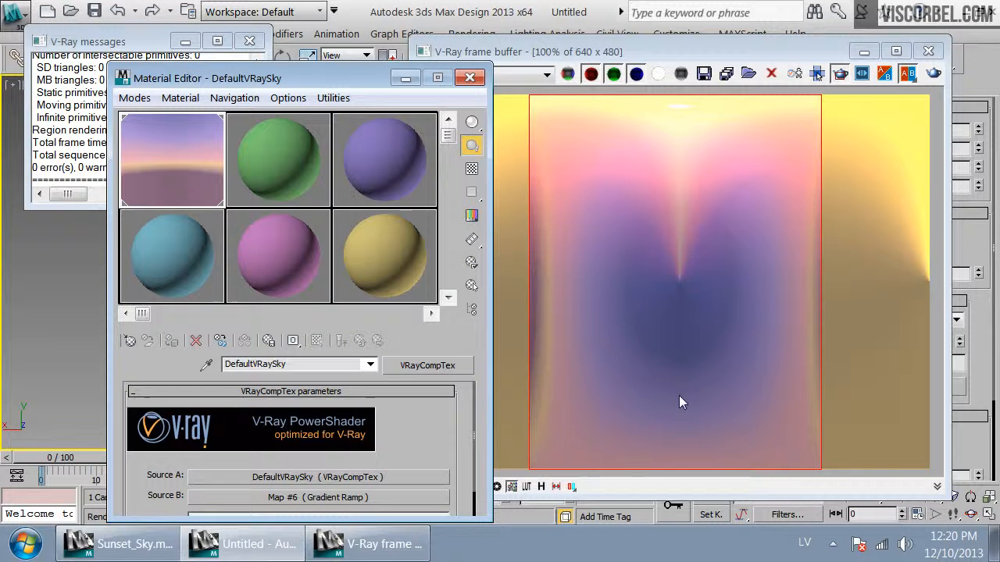
click(419, 367)
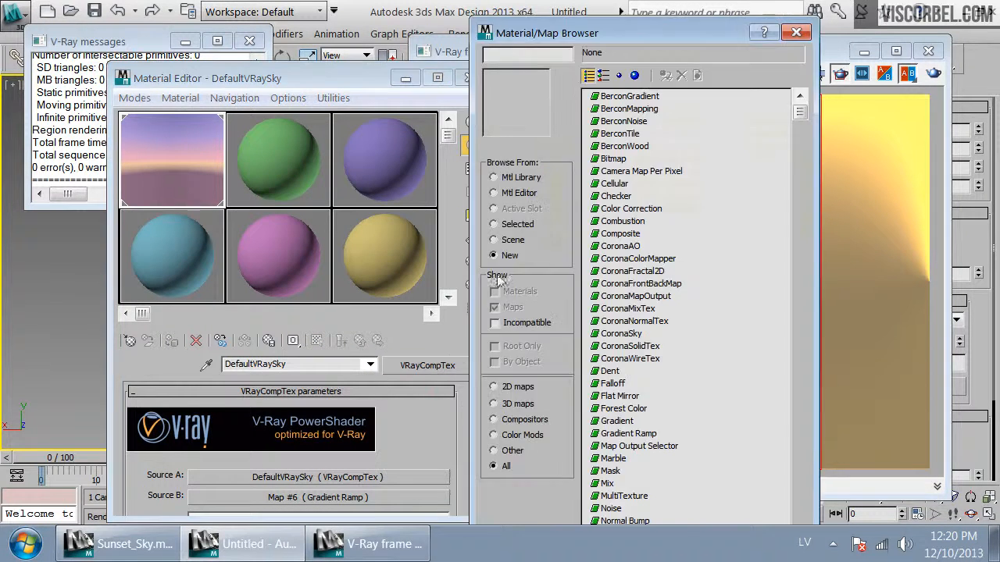
drag(750, 33, 743, 187)
click(766, 197)
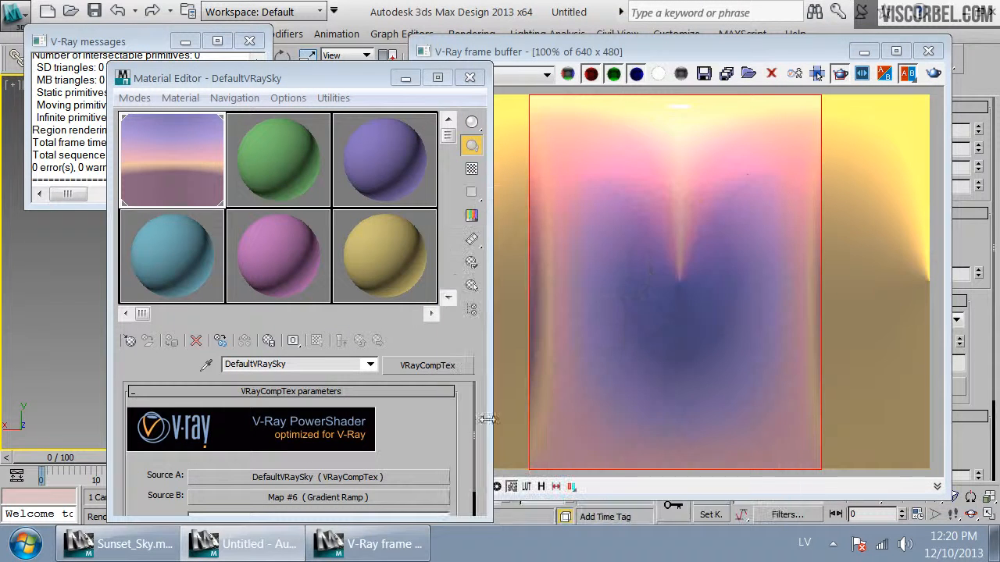
Recolor the position-79 gradient flag to a deep navy (R1, G2, B10) and re-render the view
click(326, 498)
drag(361, 465, 367, 292)
scroll(468, 448, down, 3)
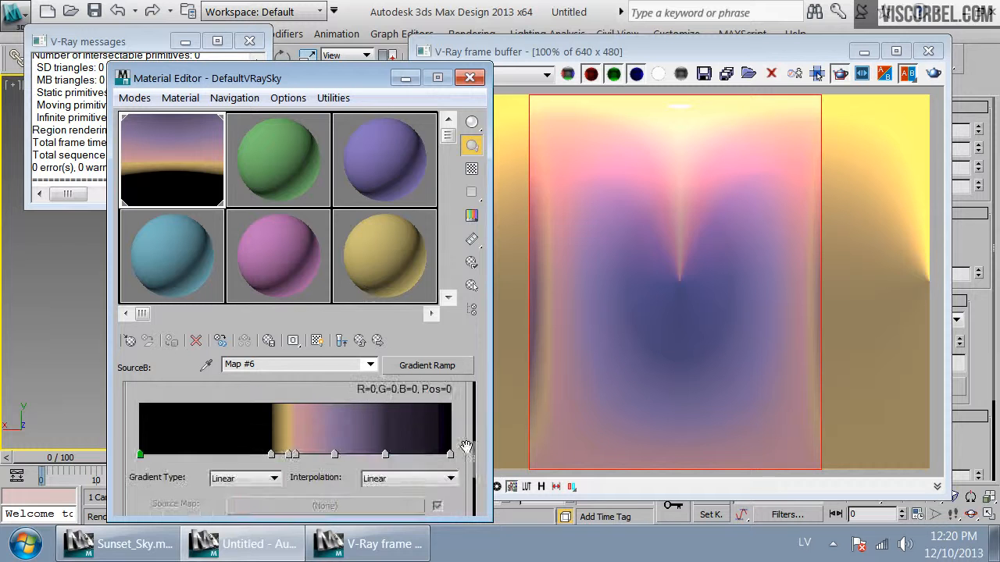
double_click(385, 457)
mouse_move(672, 172)
mouse_down()
mouse_move(655, 171)
mouse_move(692, 186)
mouse_up()
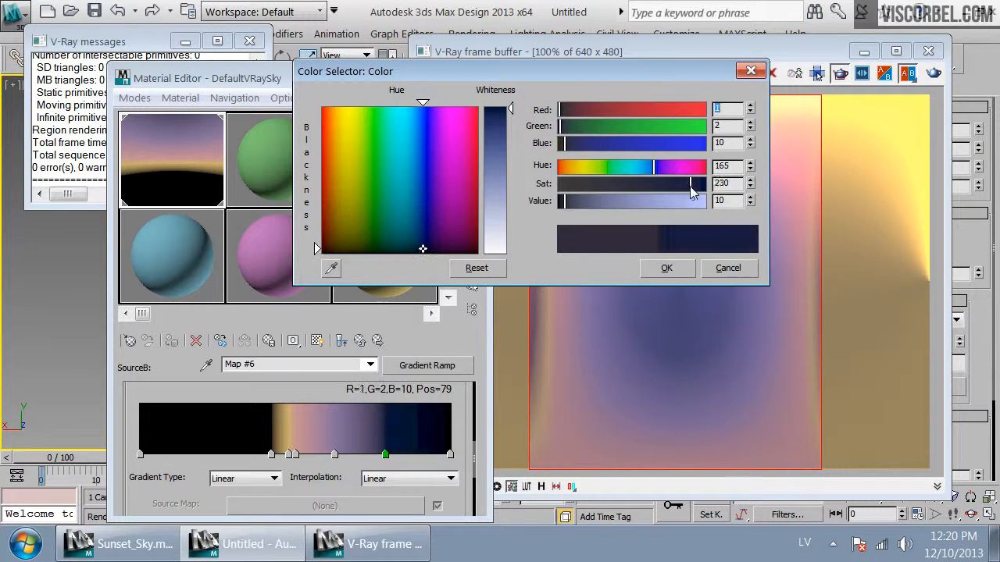
click(664, 268)
click(933, 72)
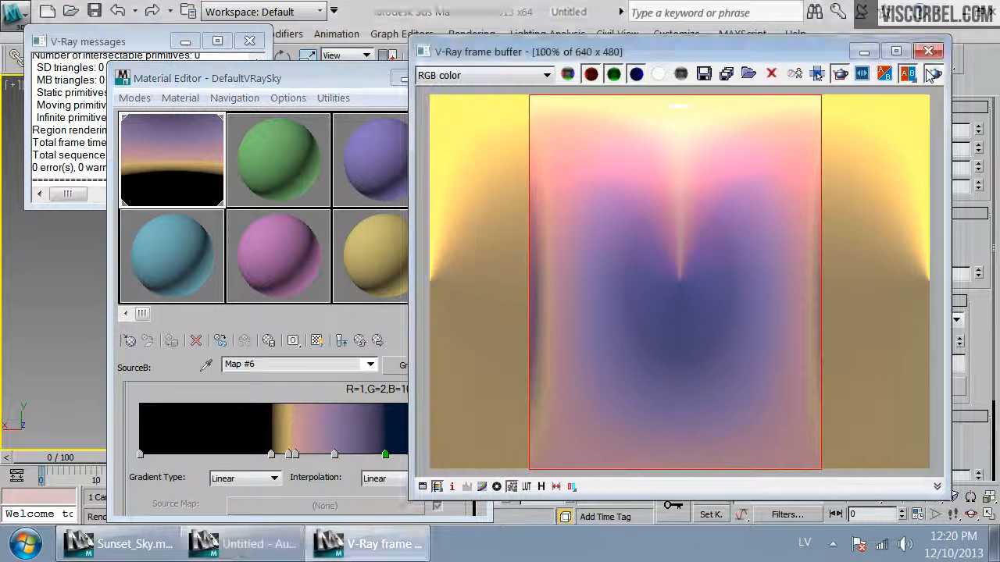
Change the position-63 flag to a slate blue (R44, G49, B87) and re-render the view
click(345, 464)
click(450, 455)
double_click(334, 454)
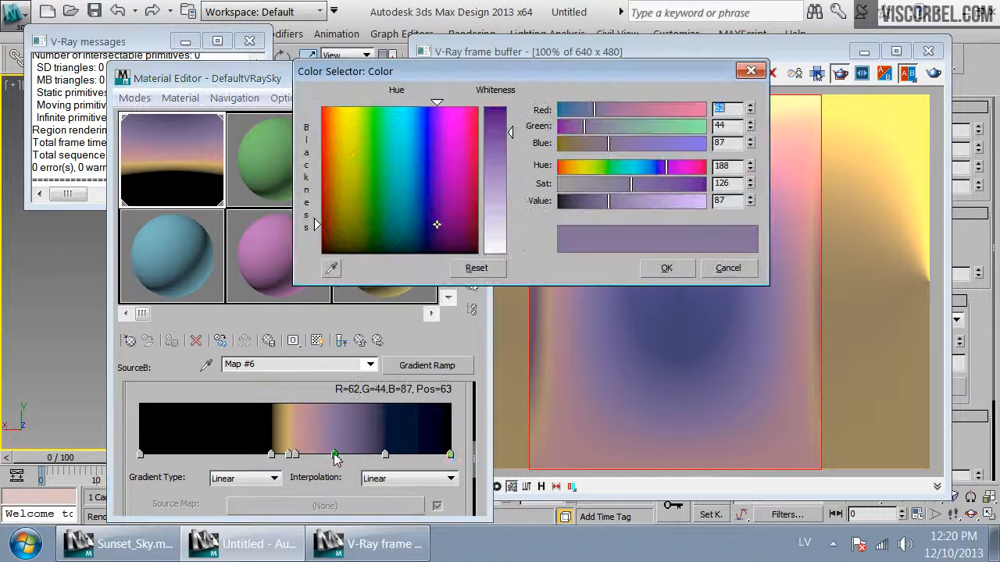
drag(667, 174, 654, 174)
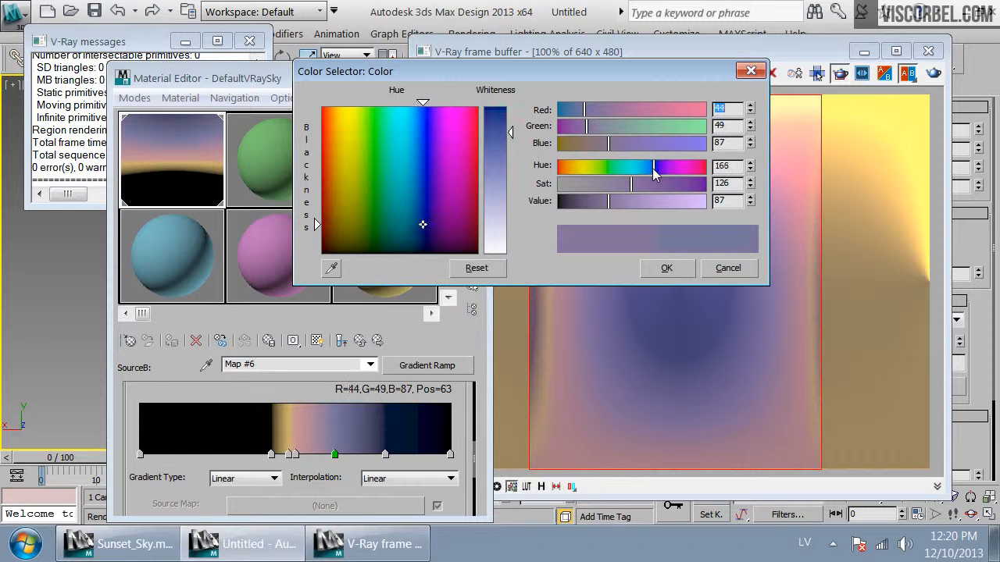
click(665, 267)
click(934, 74)
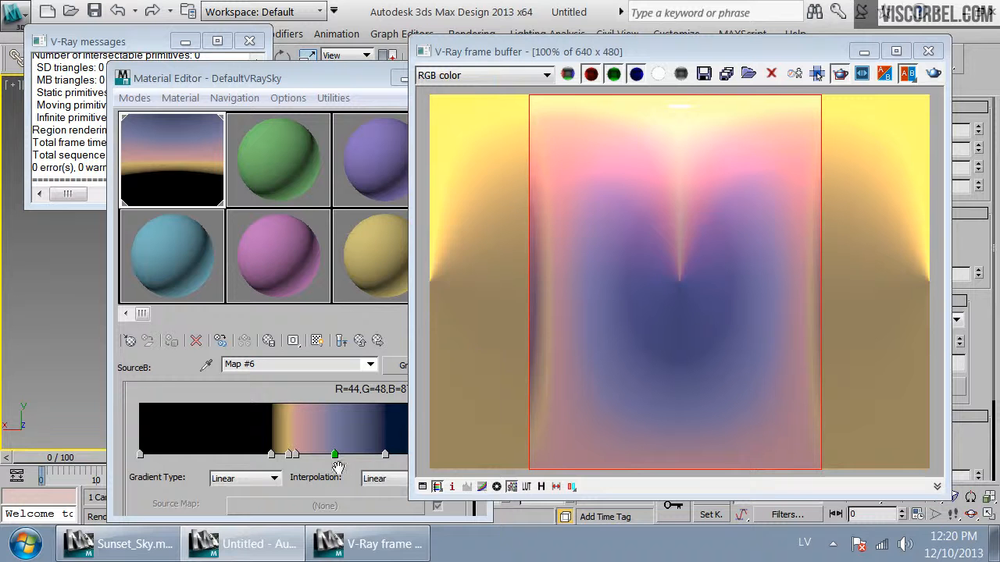
Darken the position-79 flag further to R0, G1, B4 and re-render the view
click(340, 461)
double_click(383, 453)
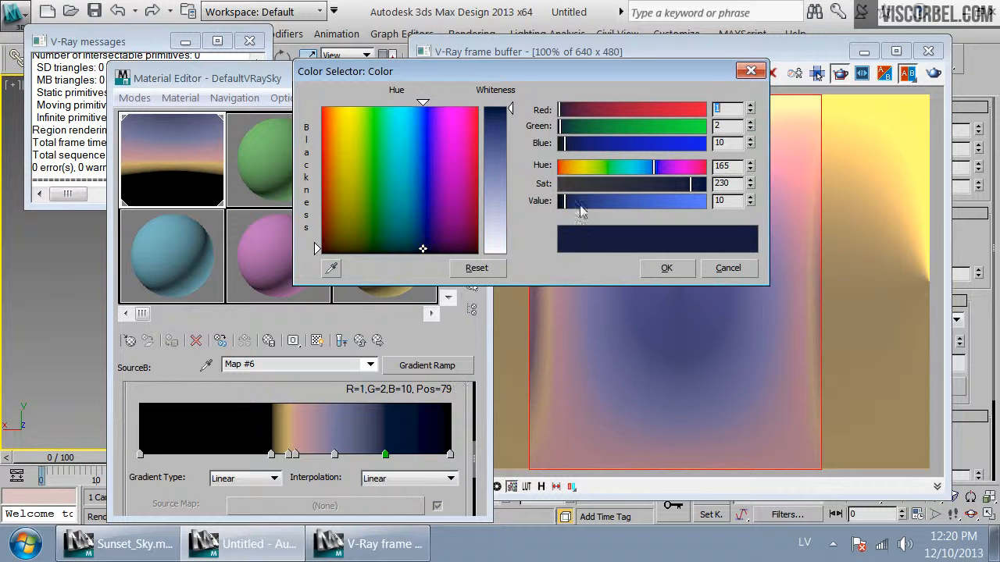
drag(566, 207, 560, 210)
click(666, 268)
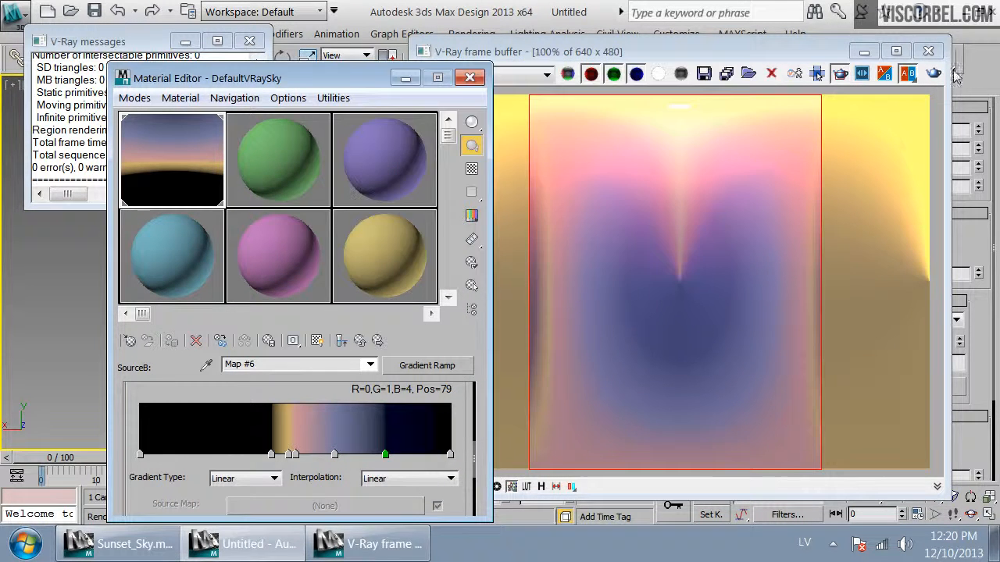
click(934, 75)
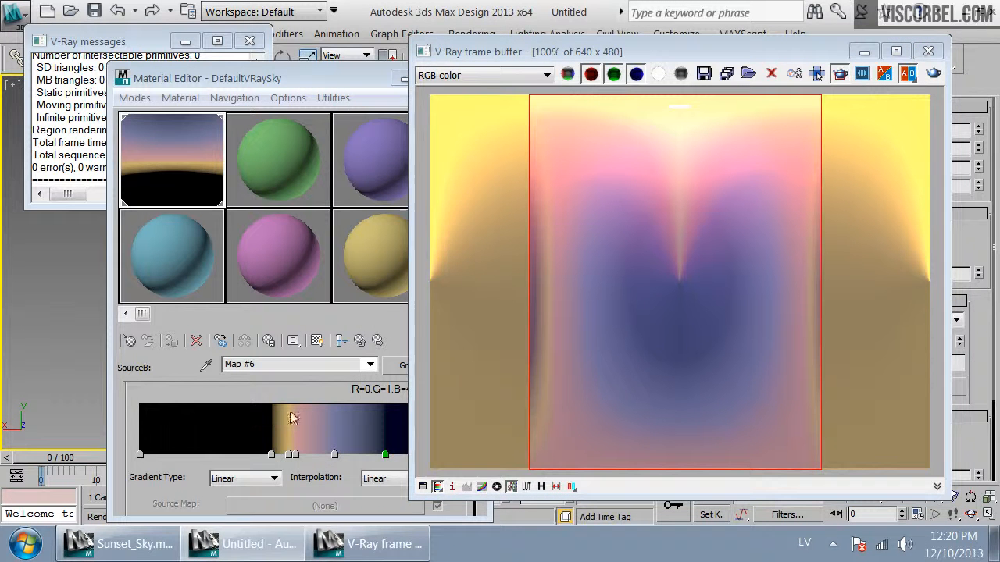
Wrap the existing sky composite in a new VRayCompTex, keeping the old map as a sub-map
click(343, 388)
click(371, 342)
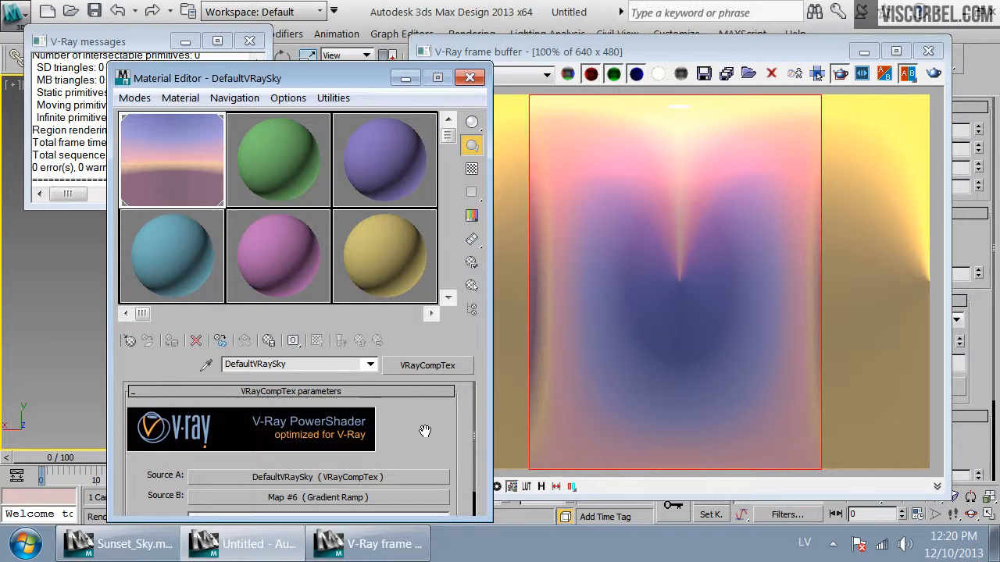
drag(431, 422, 414, 390)
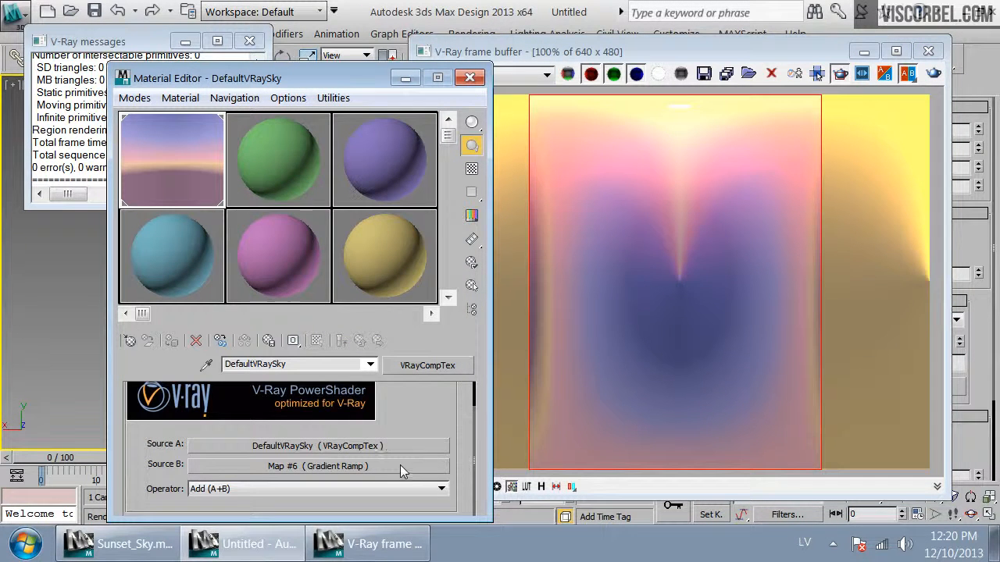
click(430, 365)
scroll(585, 424, down, 10)
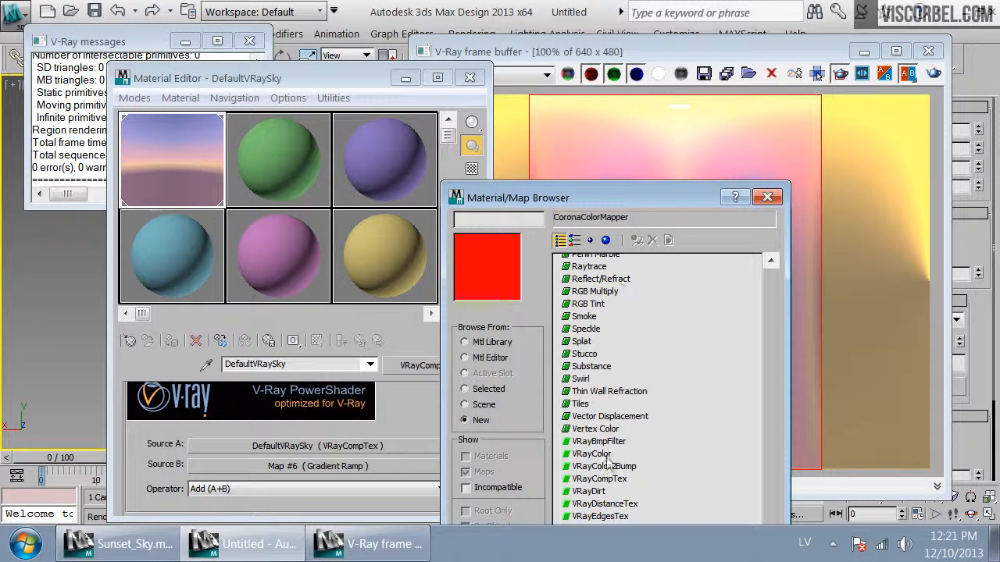
double_click(609, 485)
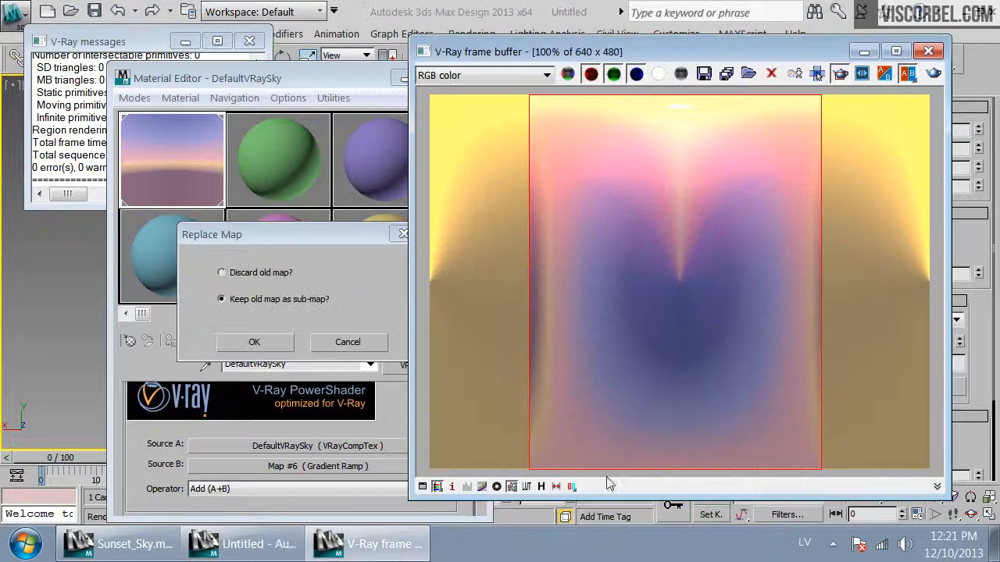
click(255, 344)
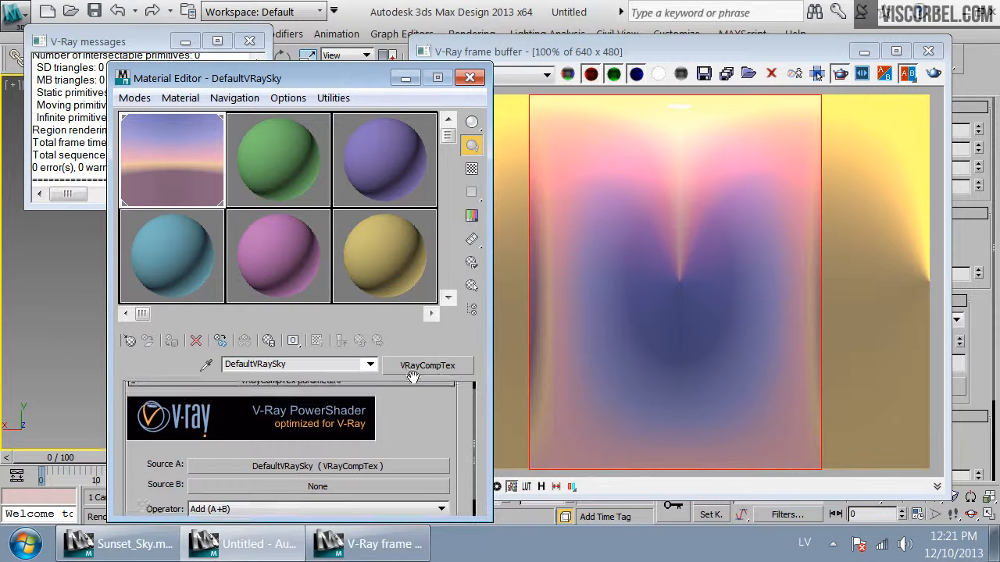
Assign a new Gradient Ramp map to Source B of the new VRayCompTex
click(305, 487)
click(602, 448)
scroll(594, 449, down, 5)
double_click(604, 367)
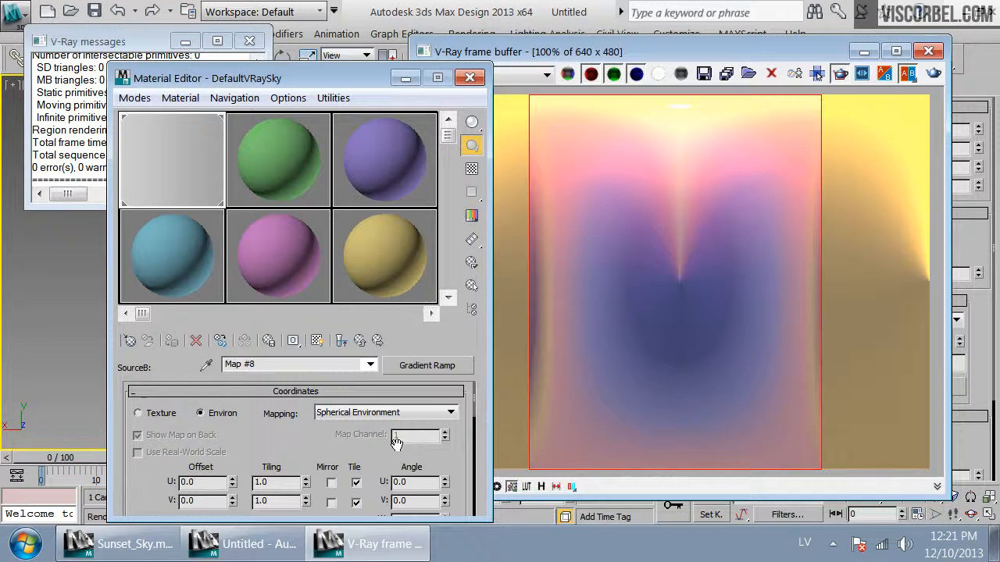
click(360, 341)
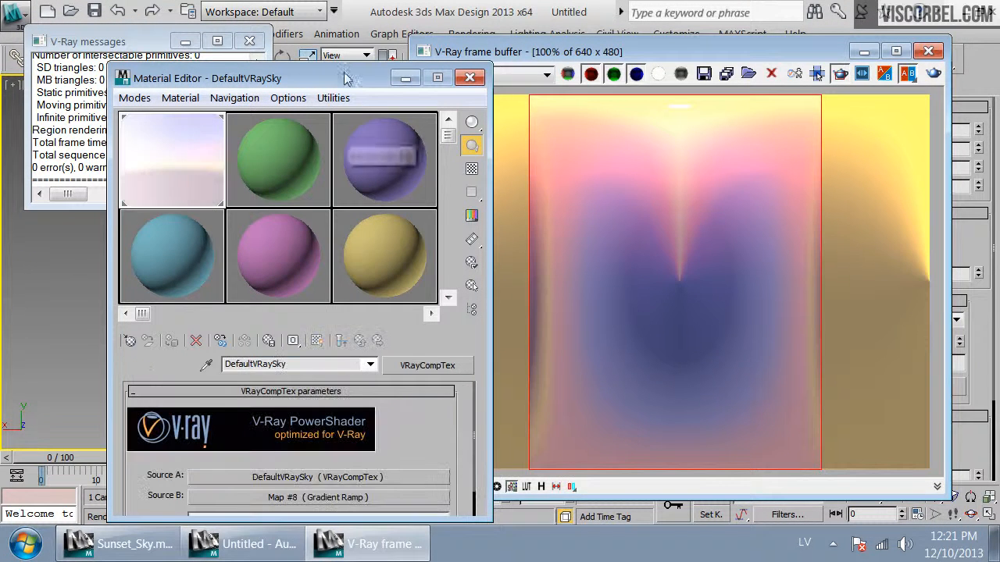
Open the new Source B gradient ramp and re-render the view to preview it
drag(348, 77, 357, 17)
drag(429, 345, 431, 315)
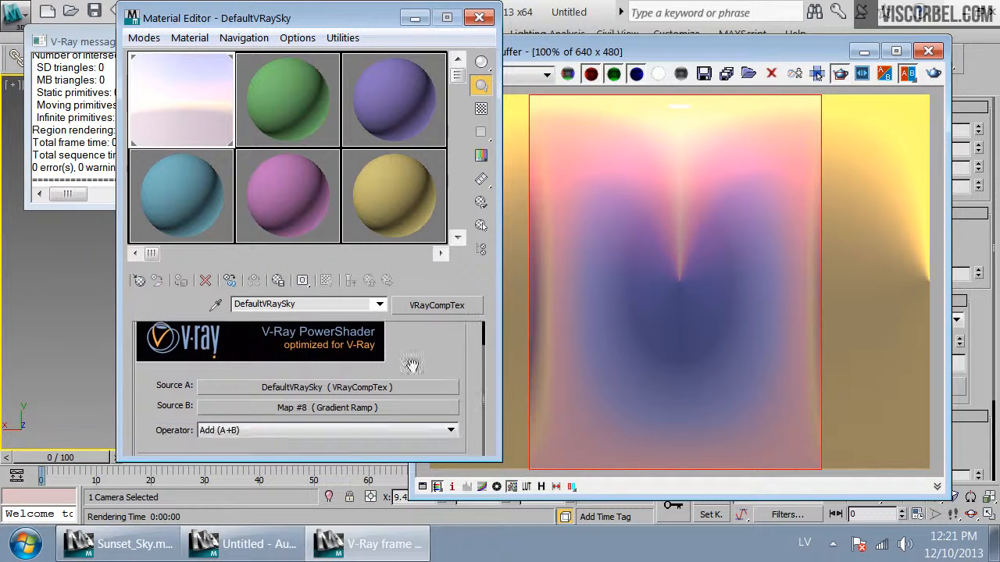
click(398, 407)
click(934, 73)
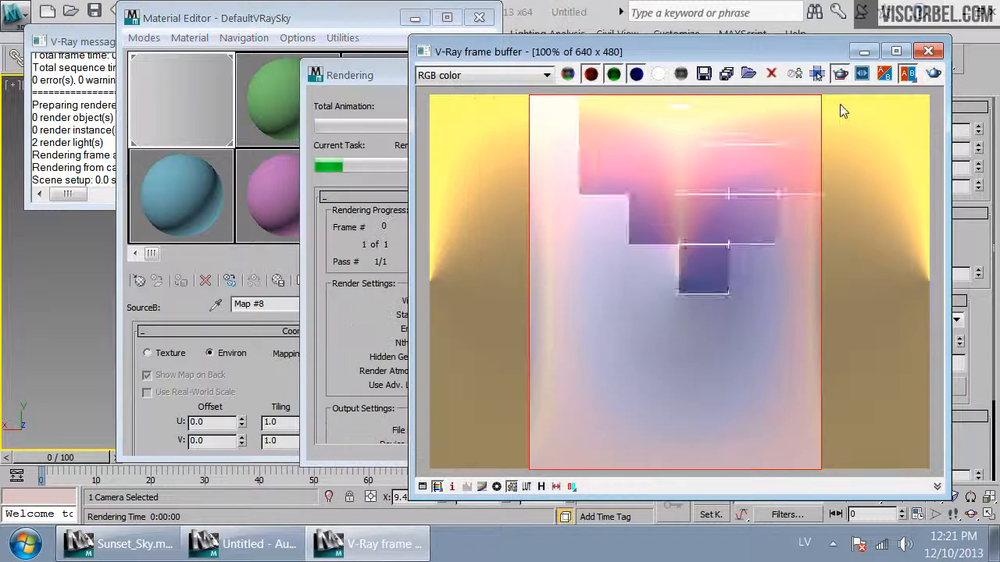
Set the new gradient's middle flag at position 50 to a muted blue (R74, G75, B127)
drag(222, 399, 316, 197)
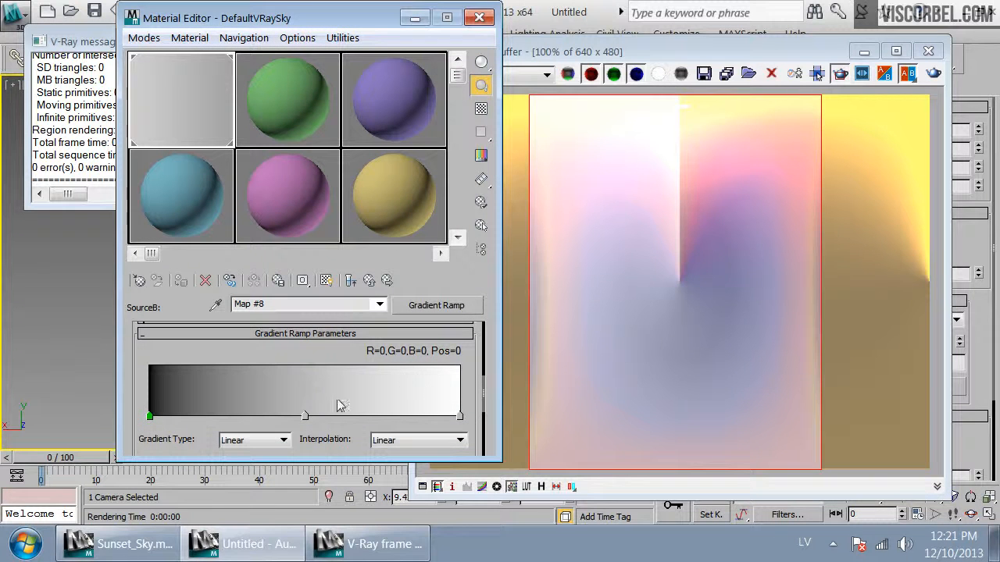
click(306, 417)
double_click(305, 416)
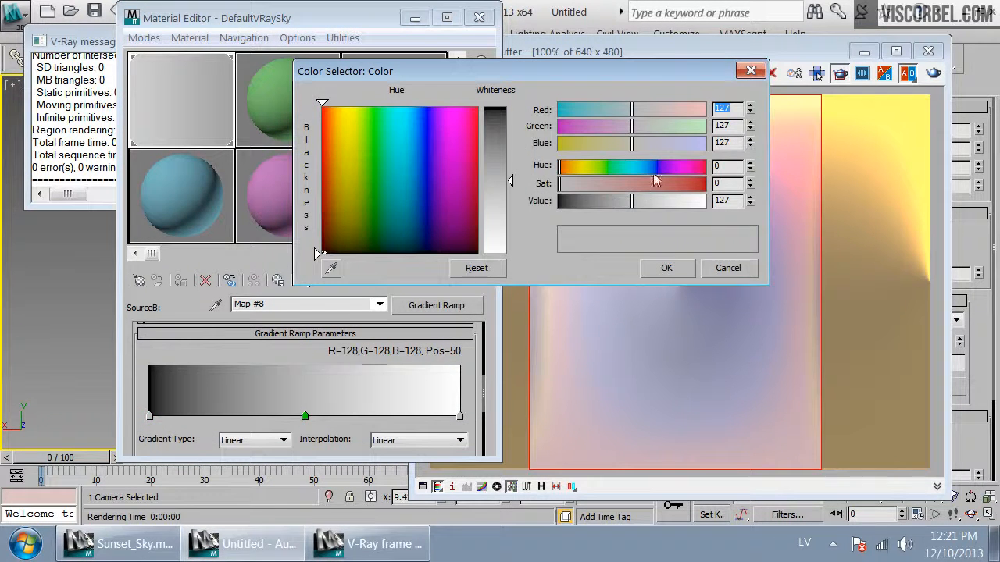
click(618, 185)
drag(659, 166, 655, 165)
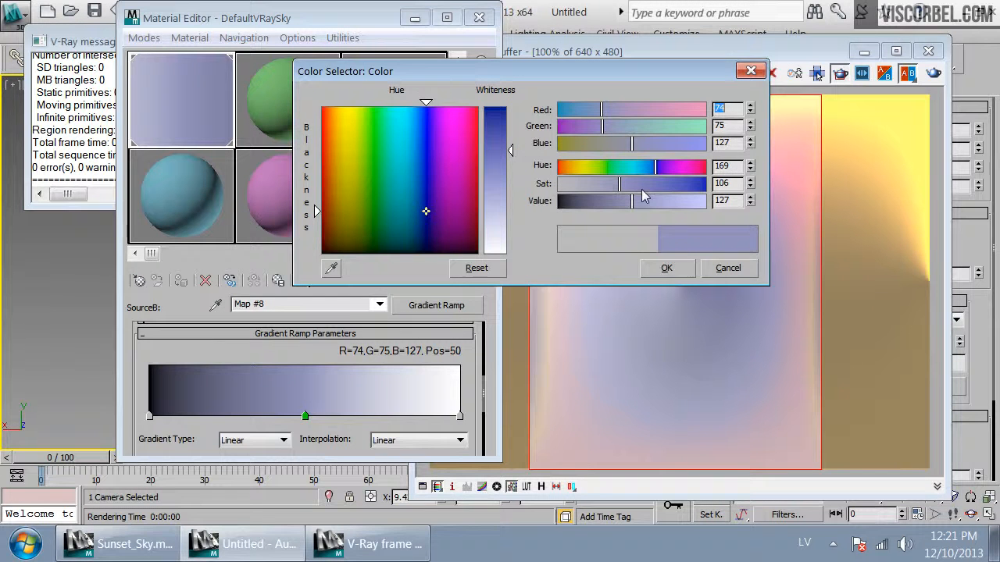
click(670, 269)
Set the gradient's end flag at position 100 to black and re-render the view
double_click(460, 417)
drag(662, 201, 479, 202)
click(666, 268)
click(934, 74)
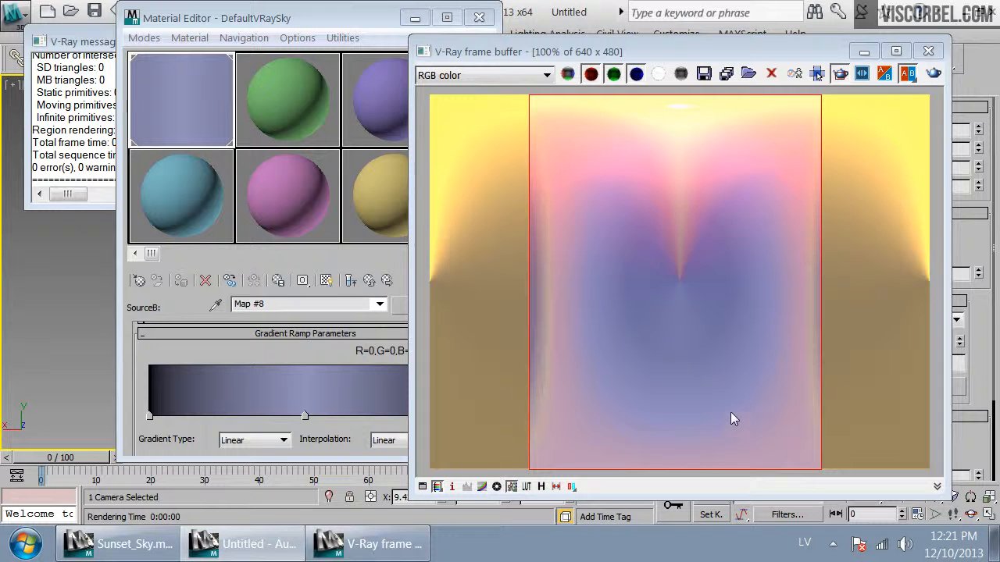
Darken the middle flag at position 50 to about R43, G43, B93 and re-render the view
double_click(303, 415)
drag(630, 202, 599, 203)
click(667, 268)
click(932, 75)
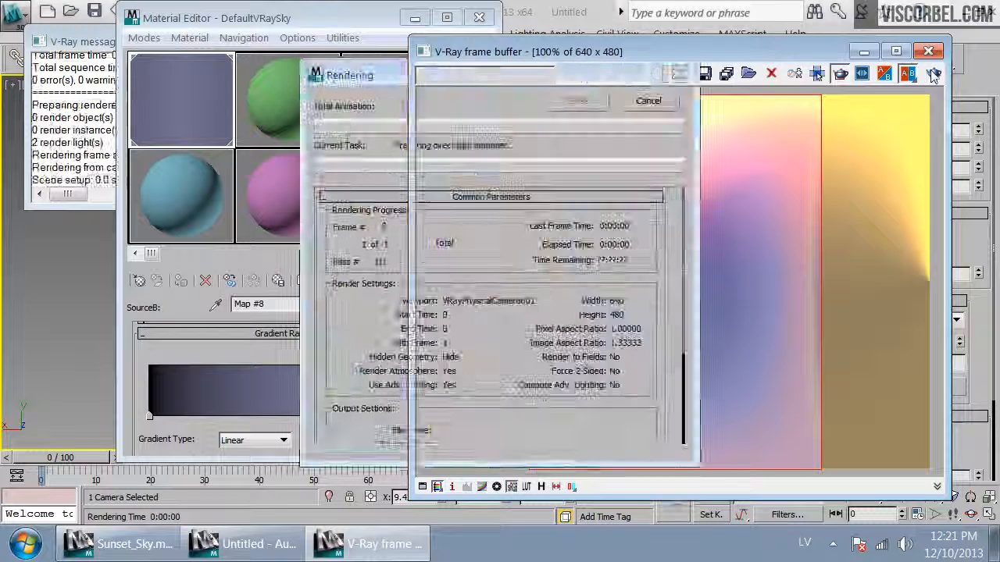
Add a gradient flag at position 37 colored R36, G31, B53
click(264, 415)
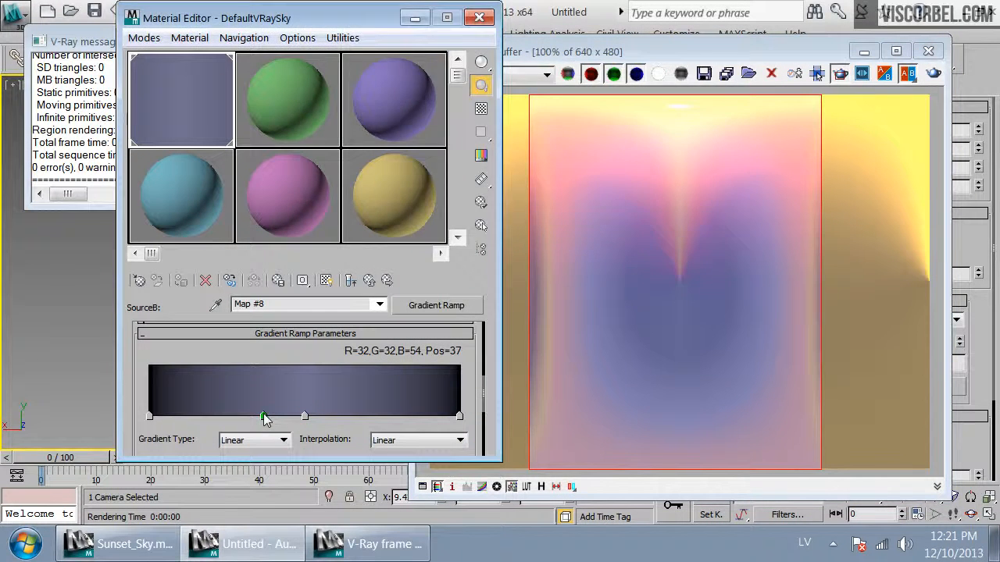
double_click(264, 416)
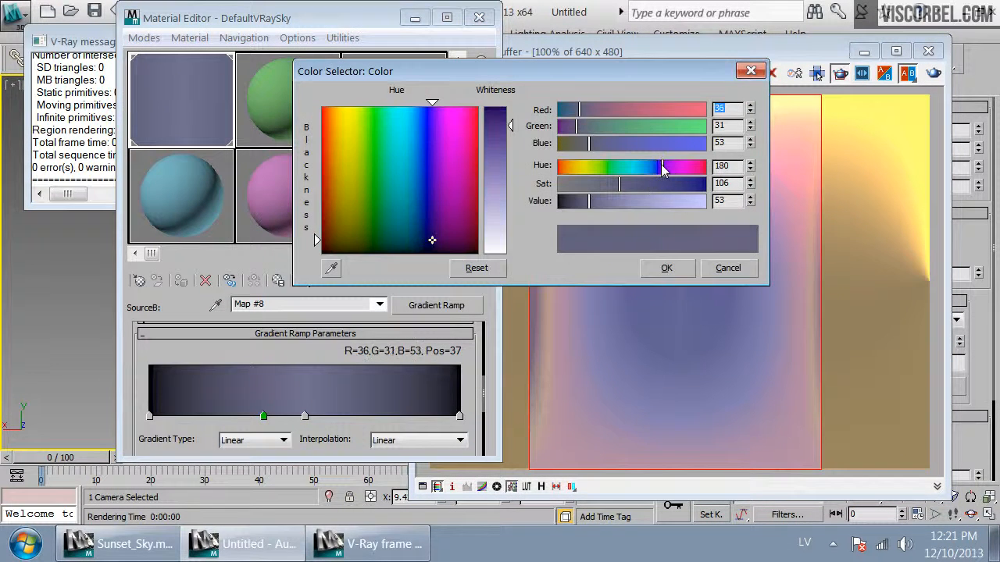
click(666, 268)
click(305, 416)
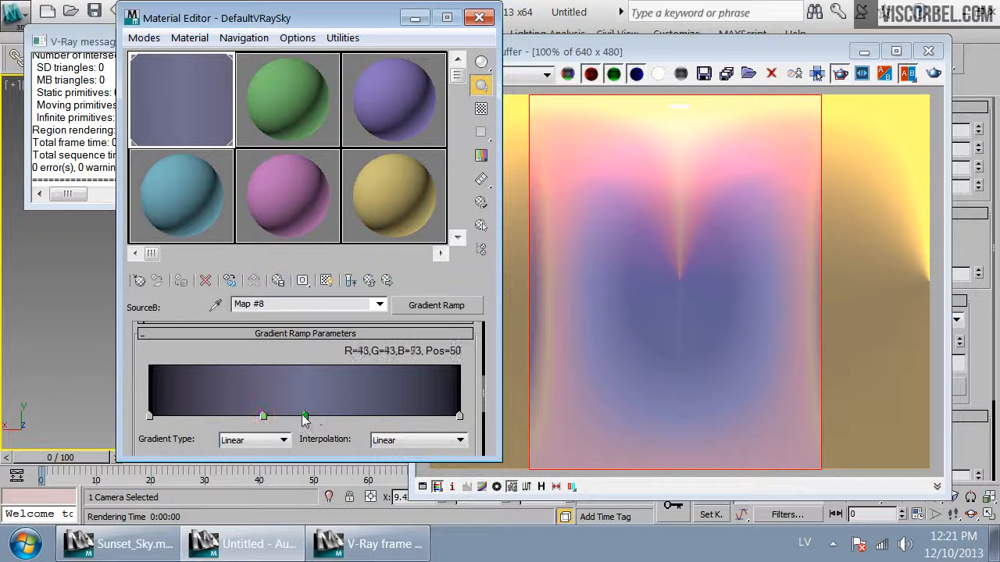
Slightly adjust the hue of the gradient's middle flag at position 50
double_click(305, 417)
drag(655, 172, 652, 173)
click(666, 267)
Add a gradient flag at position 65, paste in the color of the position-37 flag, and re-render the view
click(352, 416)
right_click(264, 416)
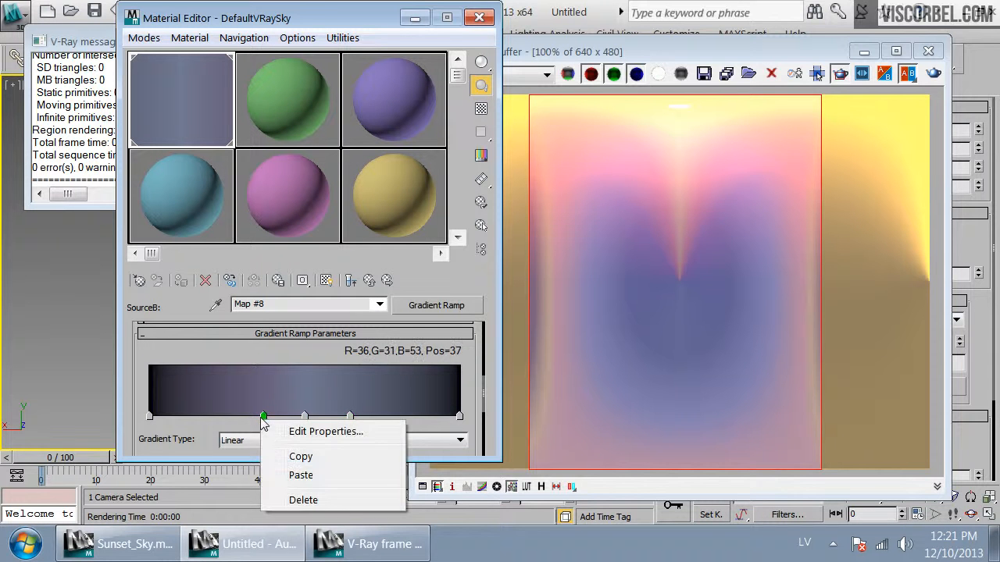
click(300, 456)
right_click(350, 415)
right_click(350, 417)
click(387, 470)
click(934, 72)
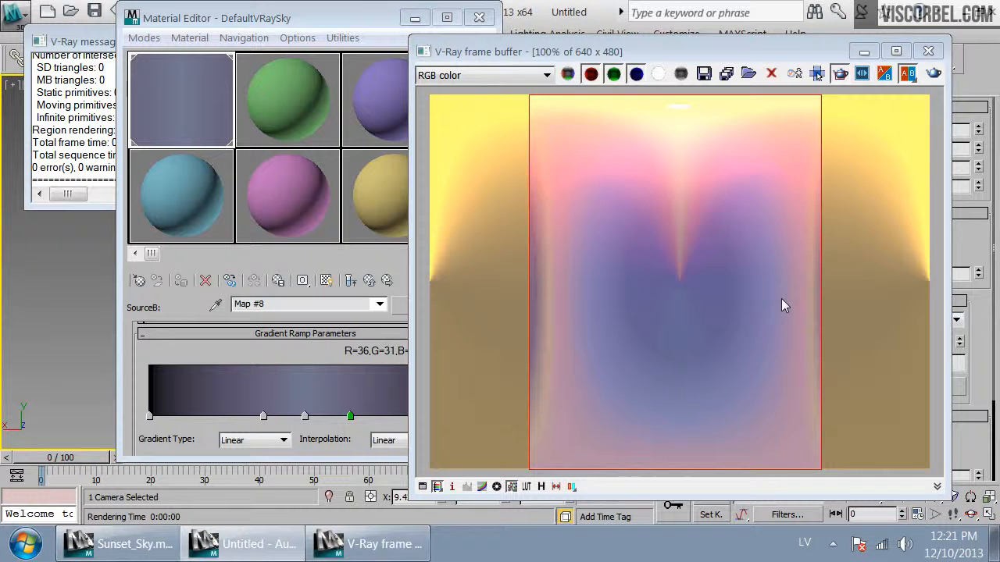
Replace the gradient ramp with a Mix map, keeping the old gradient as a sub-map
scroll(698, 362, up, 1)
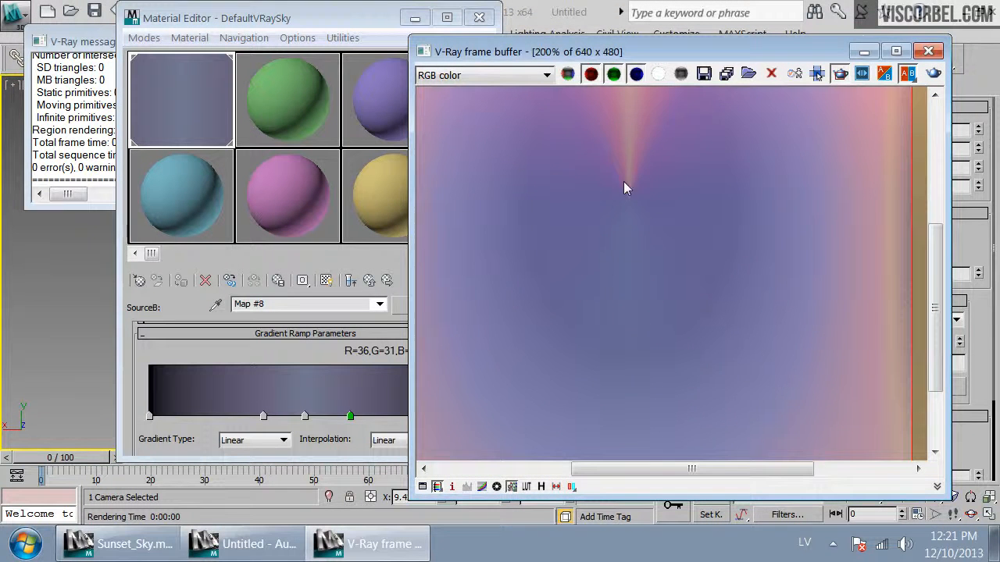
scroll(632, 244, down, 1)
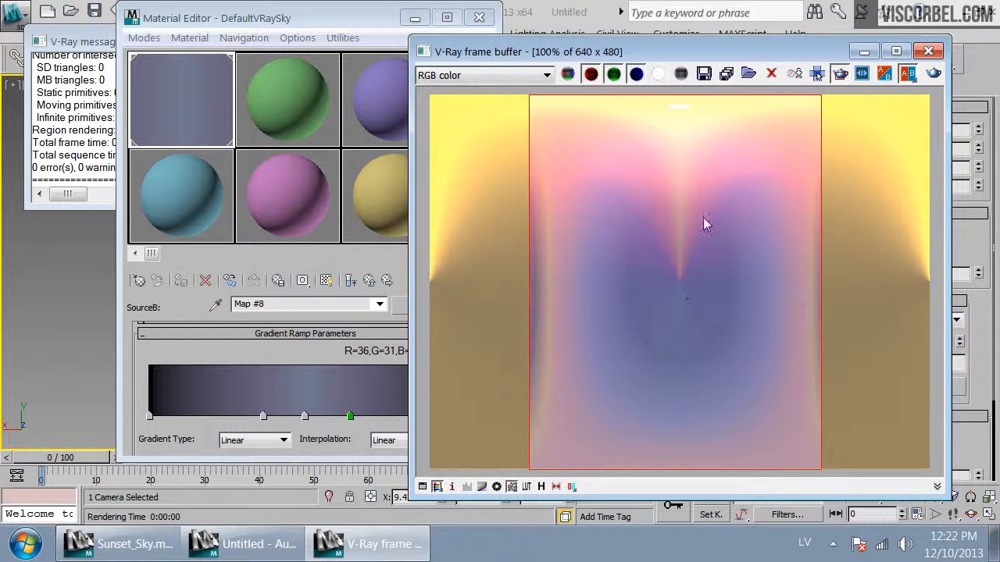
click(178, 445)
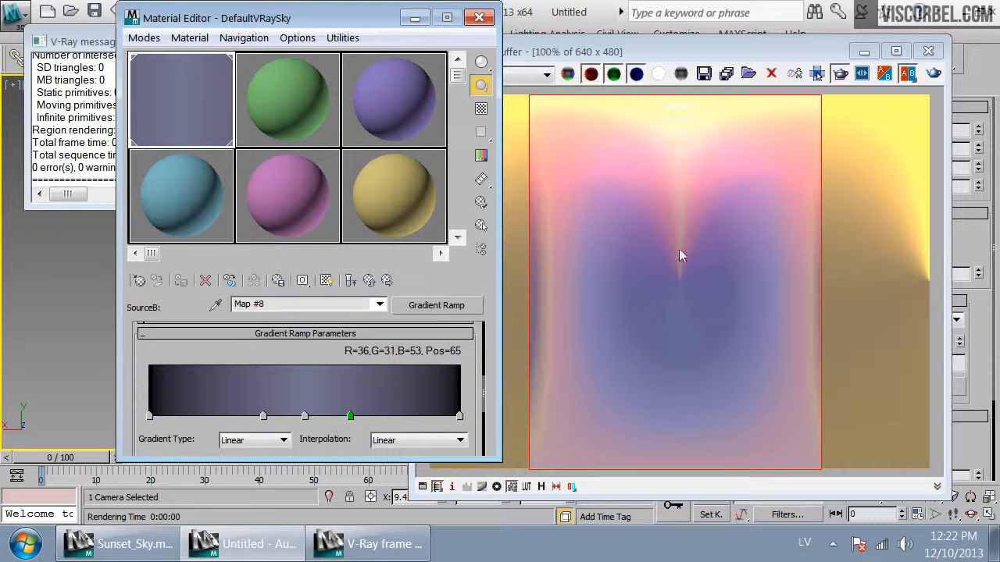
click(471, 306)
drag(629, 198, 732, 63)
scroll(722, 387, down, 2)
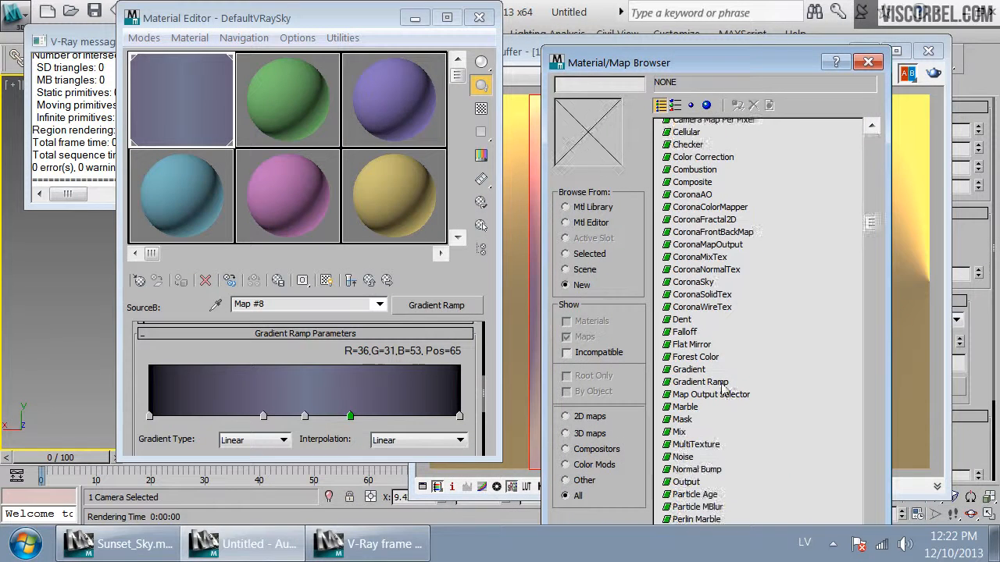
double_click(679, 432)
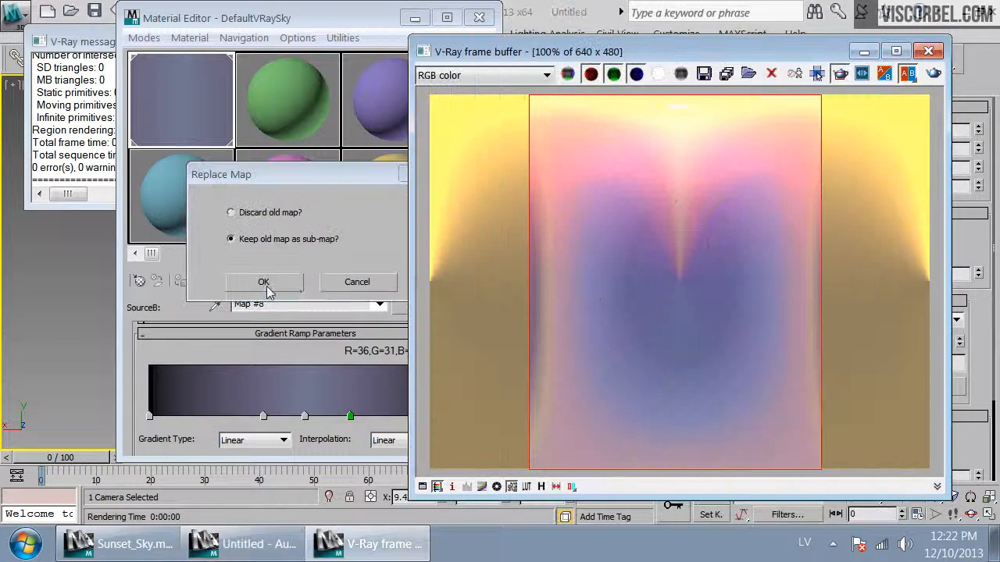
click(264, 282)
Set the Mix map's Color #2 to black
click(269, 399)
drag(706, 205, 488, 201)
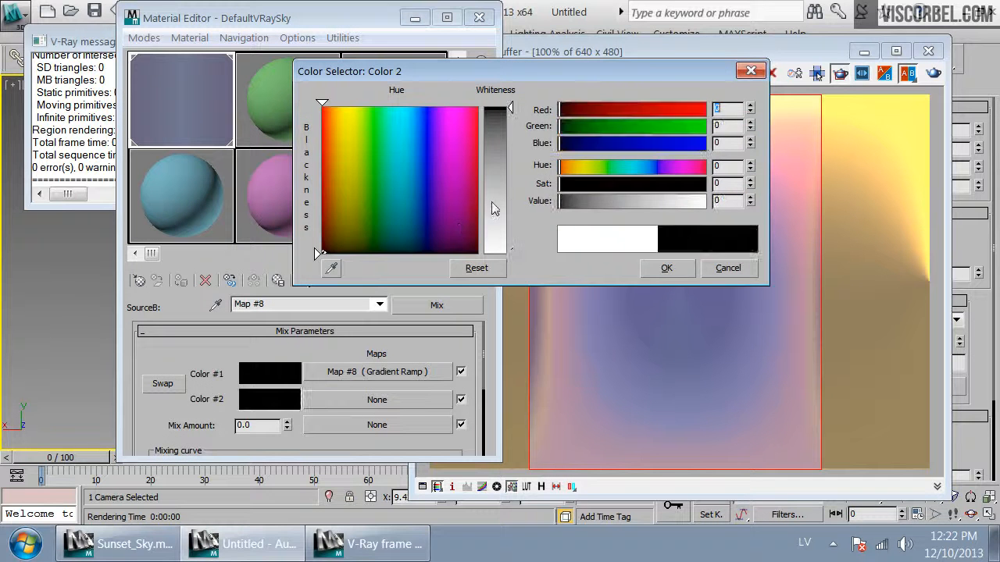
click(664, 268)
click(335, 400)
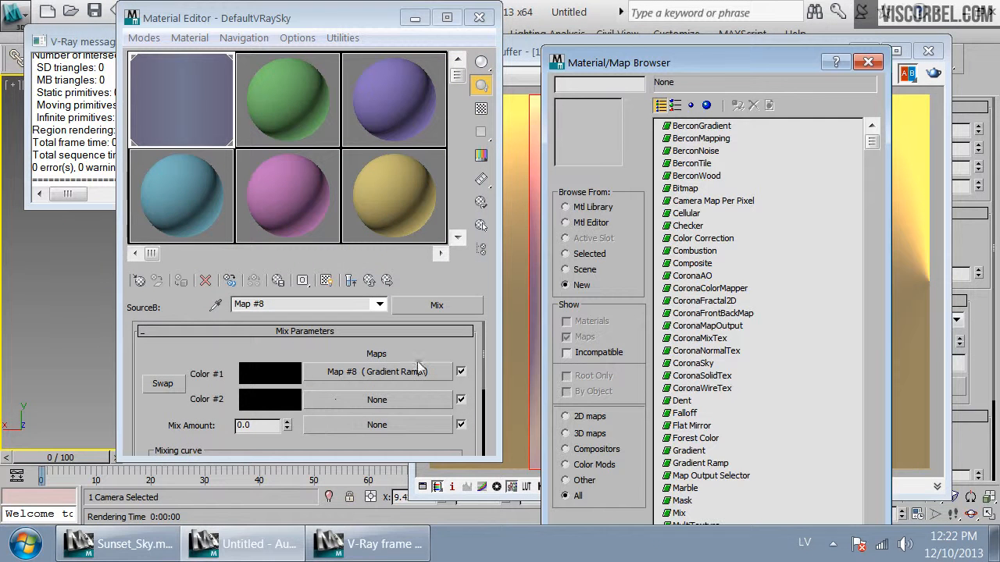
click(685, 363)
click(868, 61)
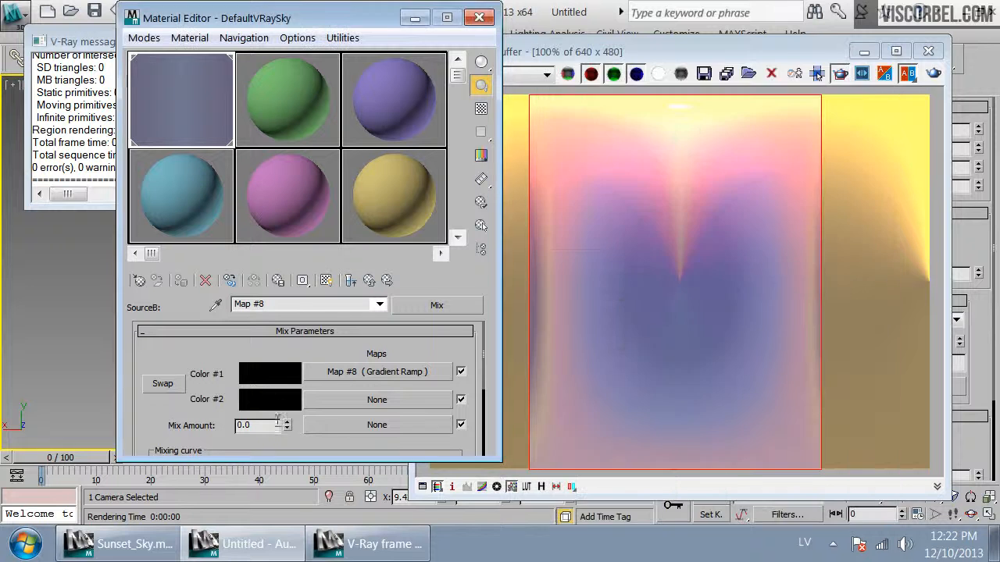
Assign a new Gradient Ramp map to the Mix map's Mix Amount slot
click(333, 428)
click(700, 326)
scroll(726, 400, down, 3)
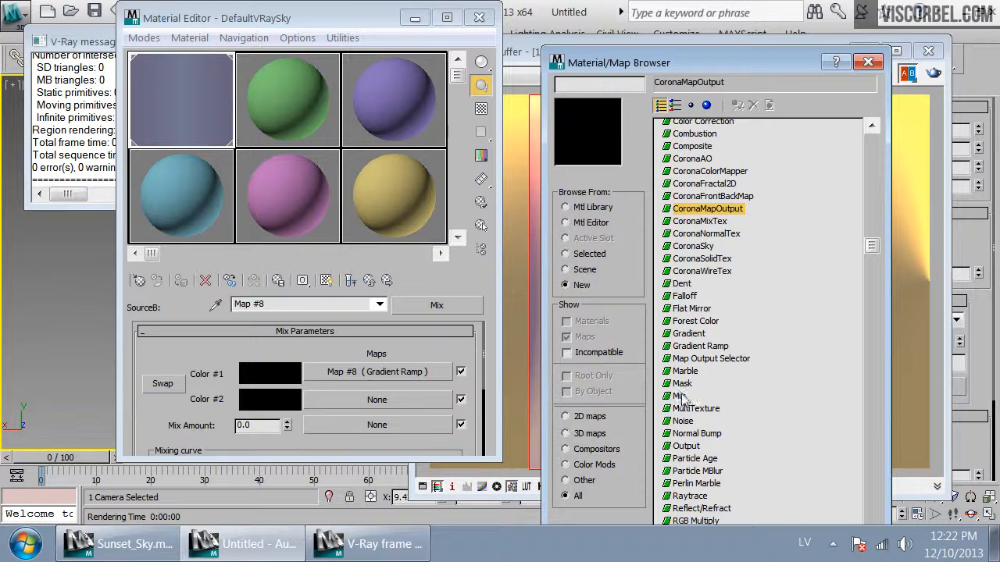
double_click(701, 346)
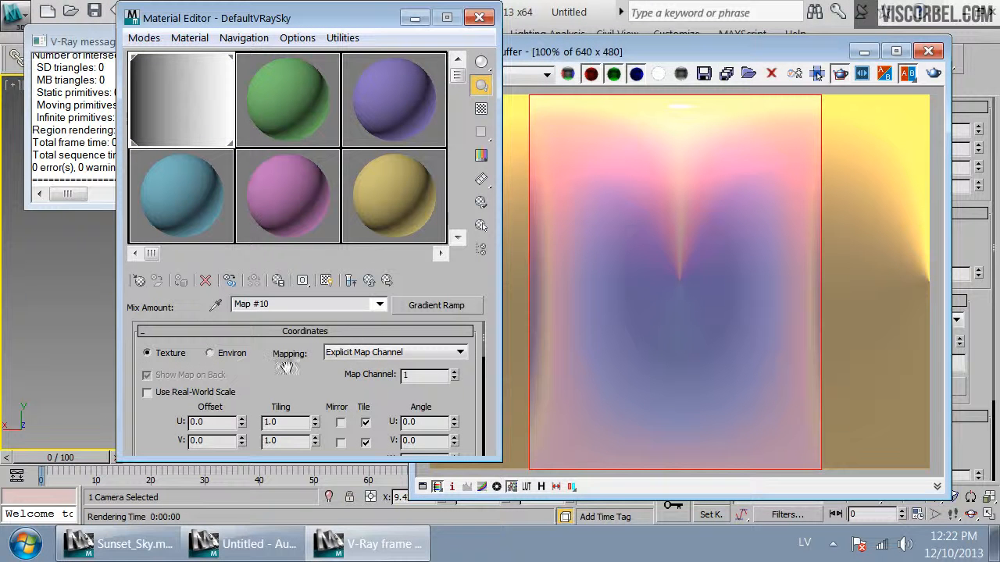
Switch the new gradient ramp's coordinates to Environ mapping and pick its mapping type
click(232, 352)
click(351, 352)
click(352, 367)
Set the mix gradient's end flag at position 100 to black
drag(302, 388, 367, 197)
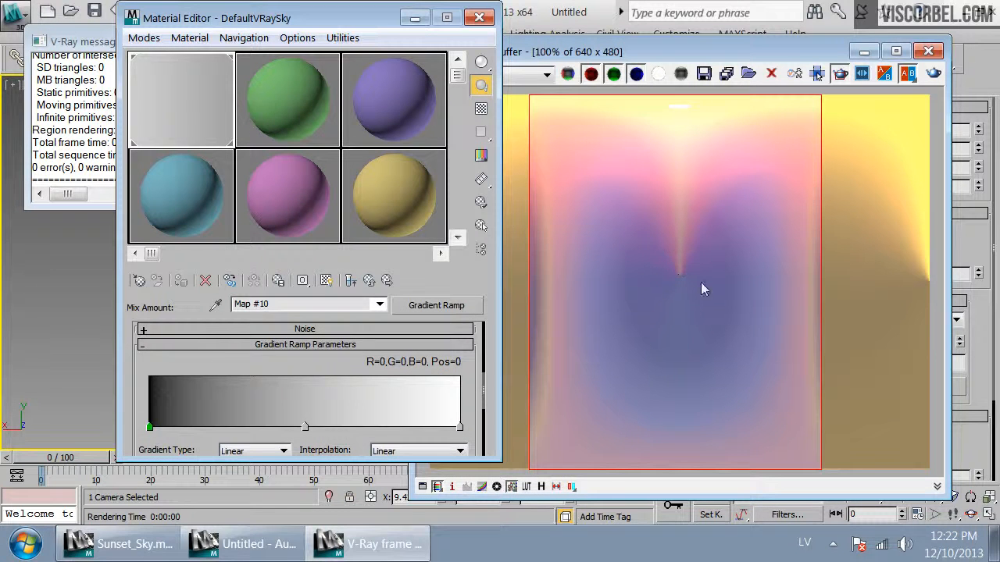
double_click(460, 428)
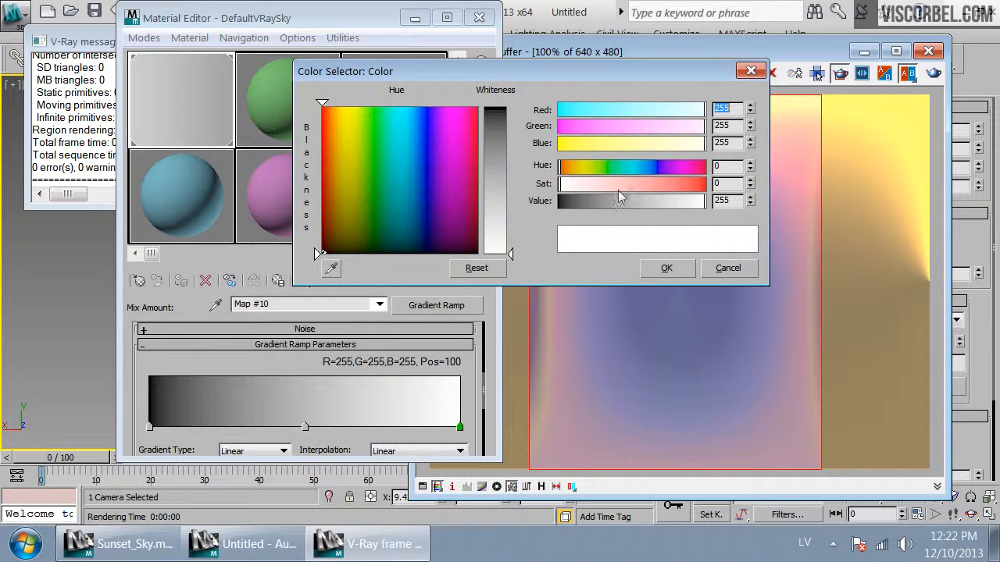
drag(618, 200, 557, 201)
click(664, 269)
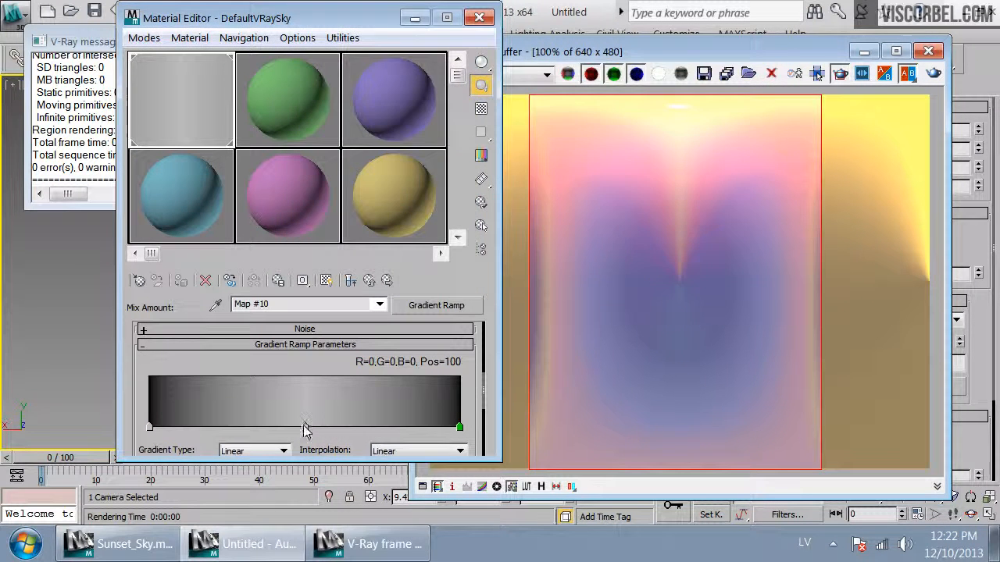
Set the mix gradient's middle flag at position 50 to white, re-render the view, and return to the Mix map
double_click(305, 428)
drag(664, 197, 707, 197)
click(664, 269)
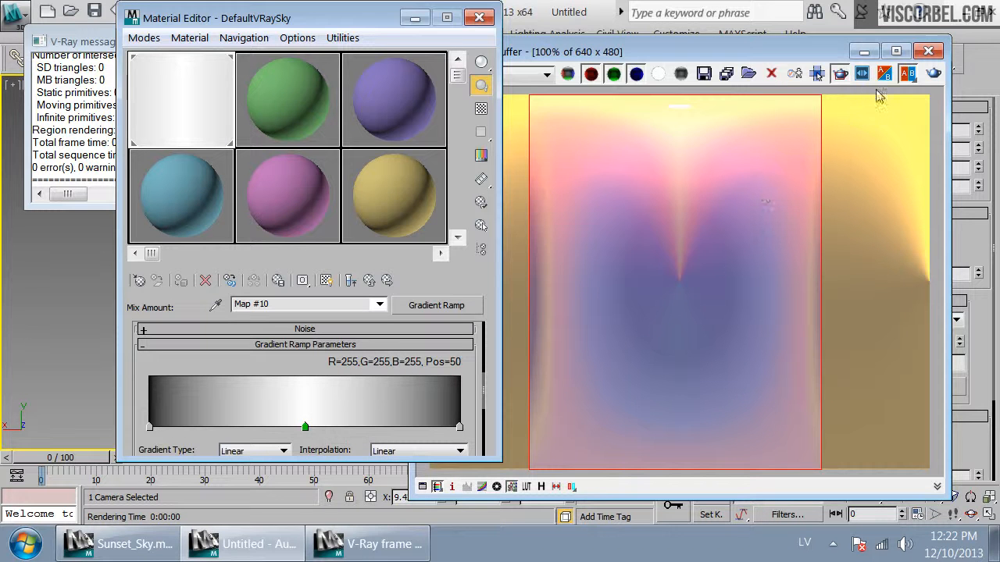
click(933, 75)
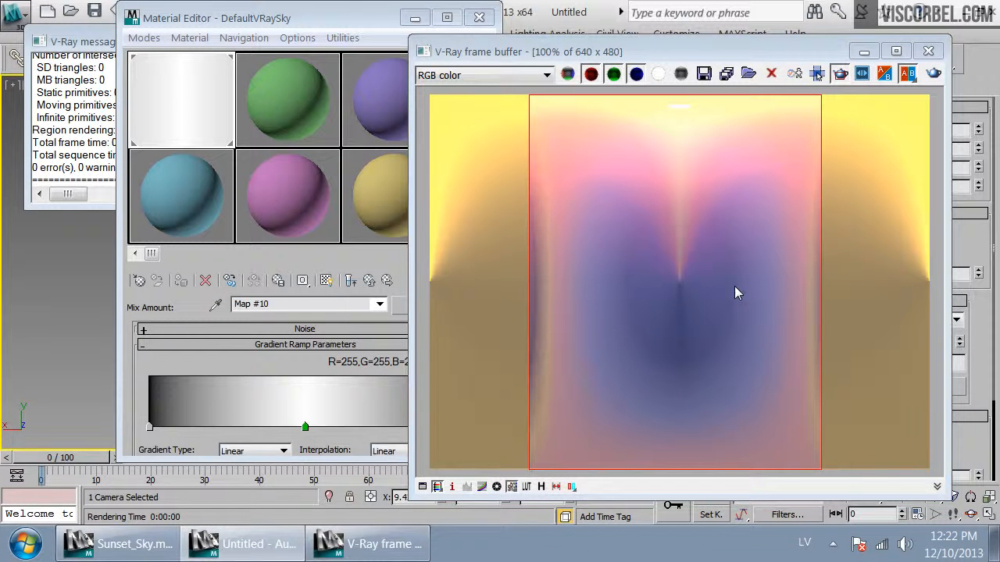
click(369, 282)
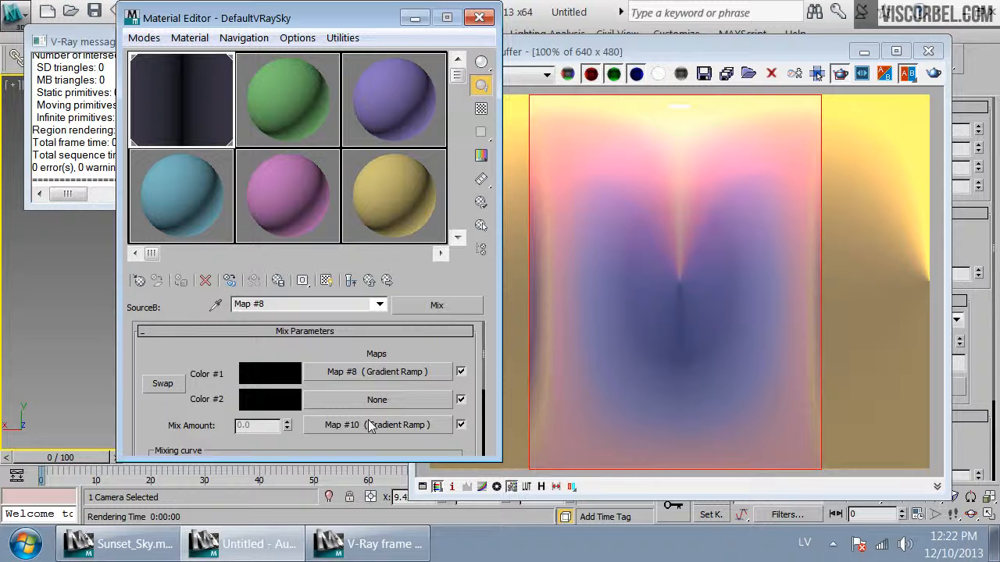
Replace the inner VRayCompTex's Source B gradient ramp with a Mix map, keeping the old map as a sub-map
click(370, 283)
click(337, 419)
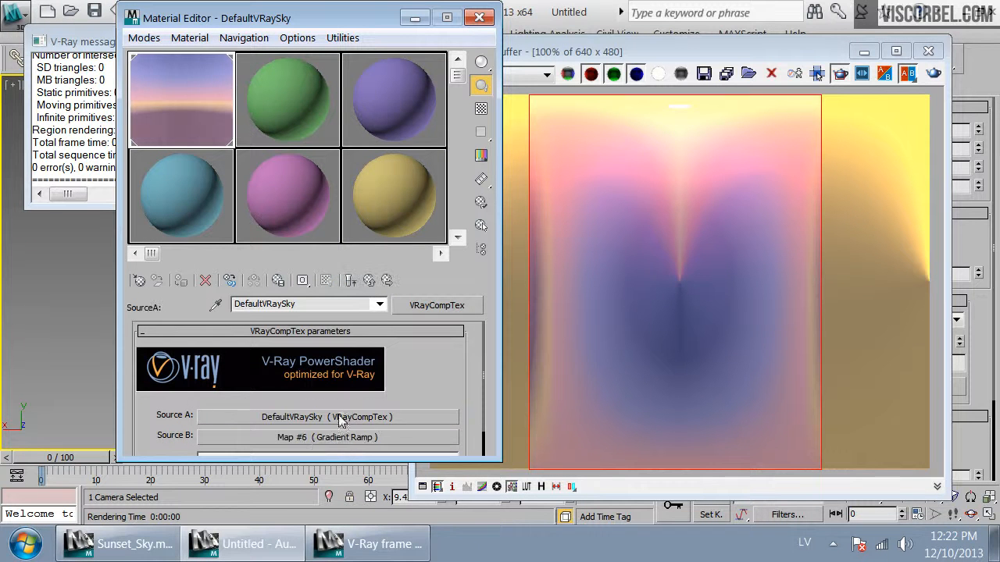
click(338, 416)
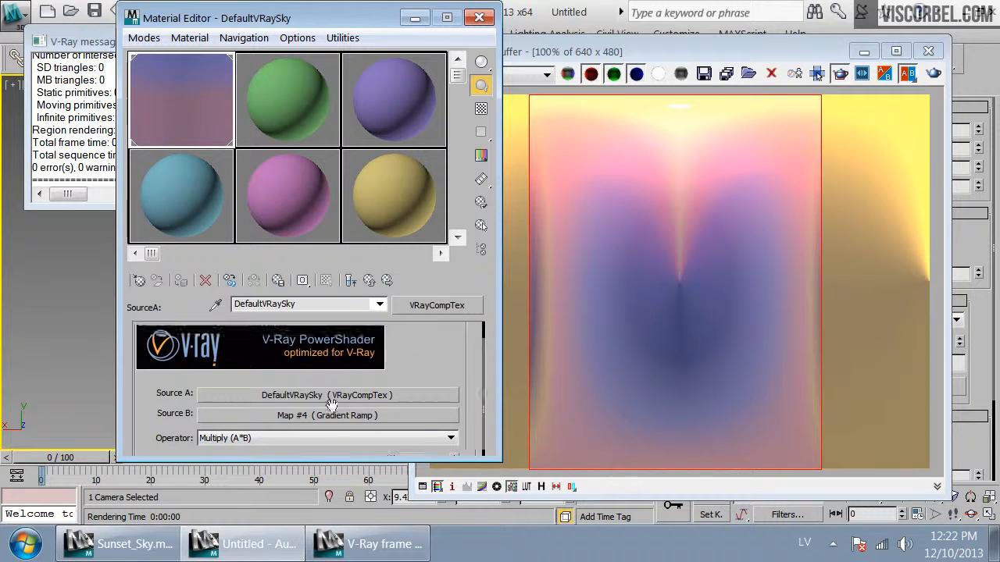
click(338, 418)
drag(382, 390, 386, 300)
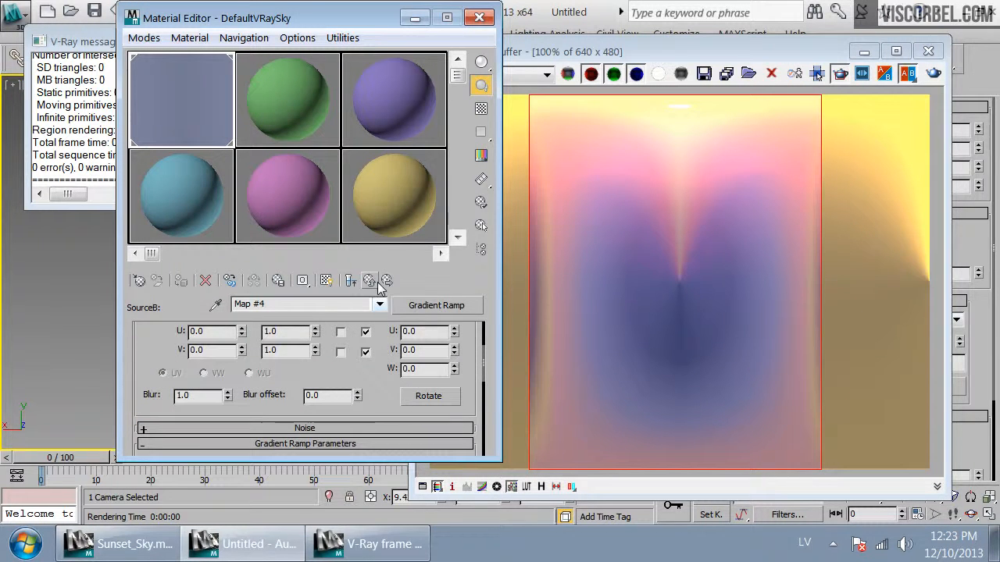
drag(375, 399, 388, 282)
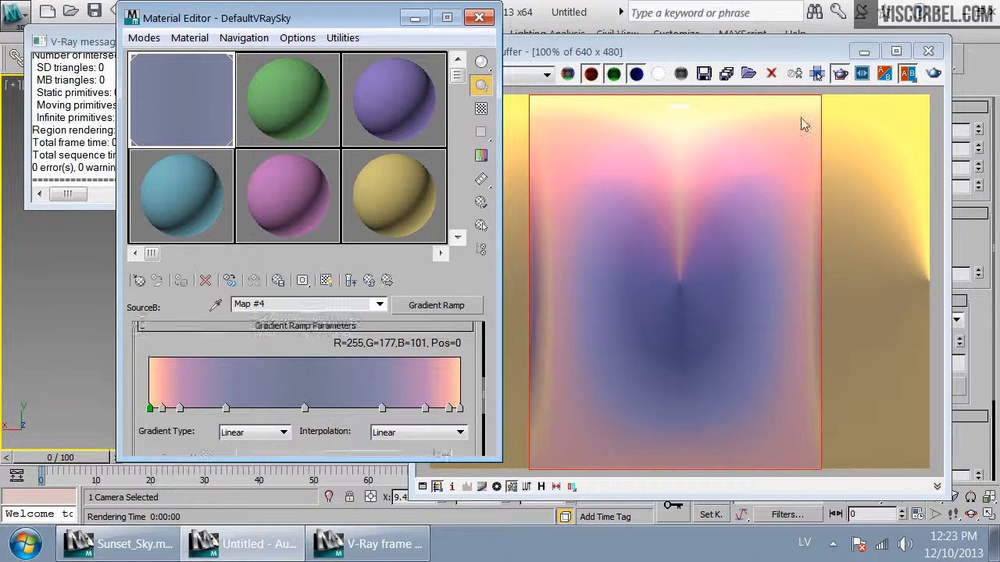
click(441, 307)
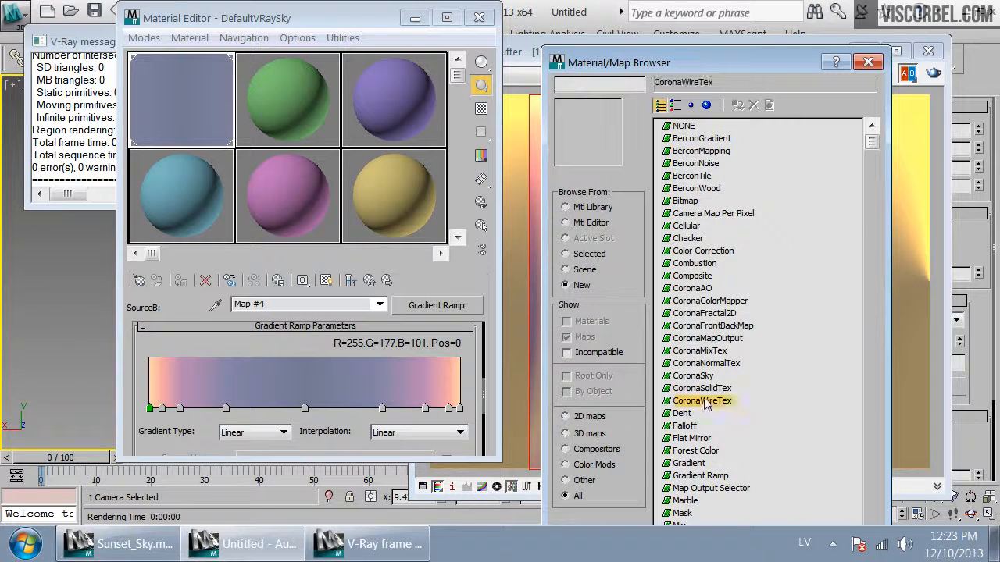
scroll(703, 442, down, 2)
double_click(679, 457)
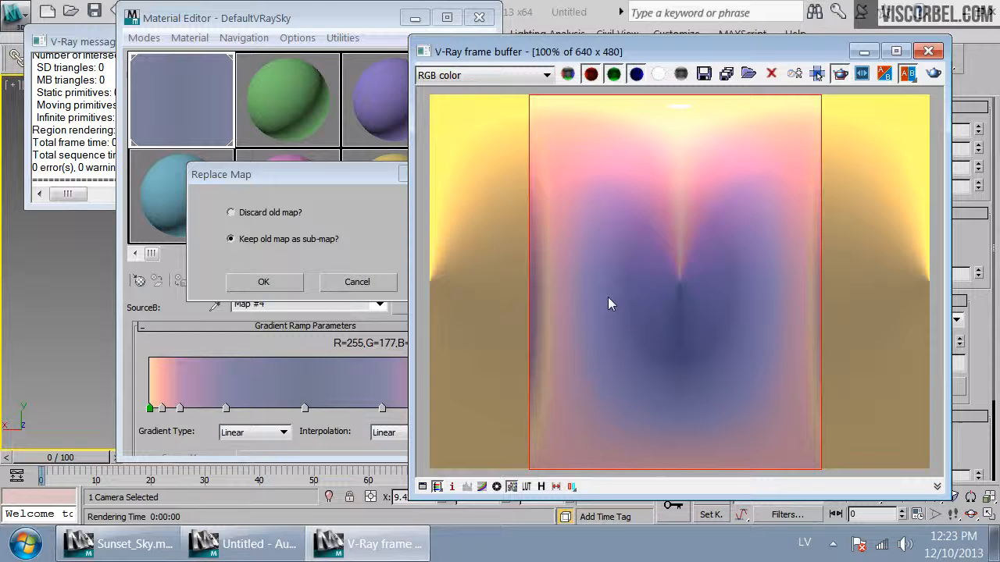
click(270, 282)
Set the Mix map's Color #2 to black
click(273, 406)
drag(602, 202, 547, 203)
click(670, 269)
Load a new Gradient Ramp into this Mix map's Mix Amount slot
click(404, 429)
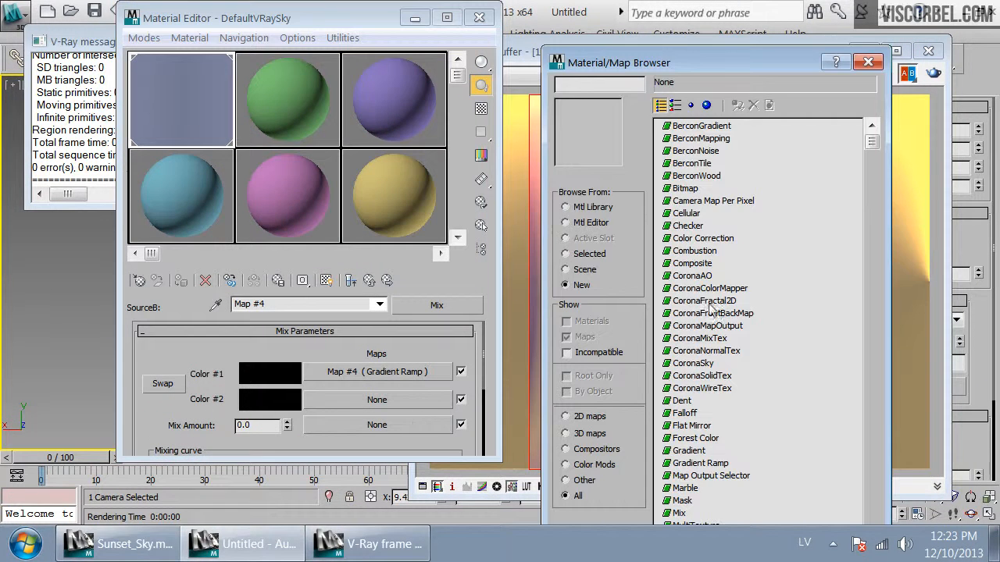
click(682, 401)
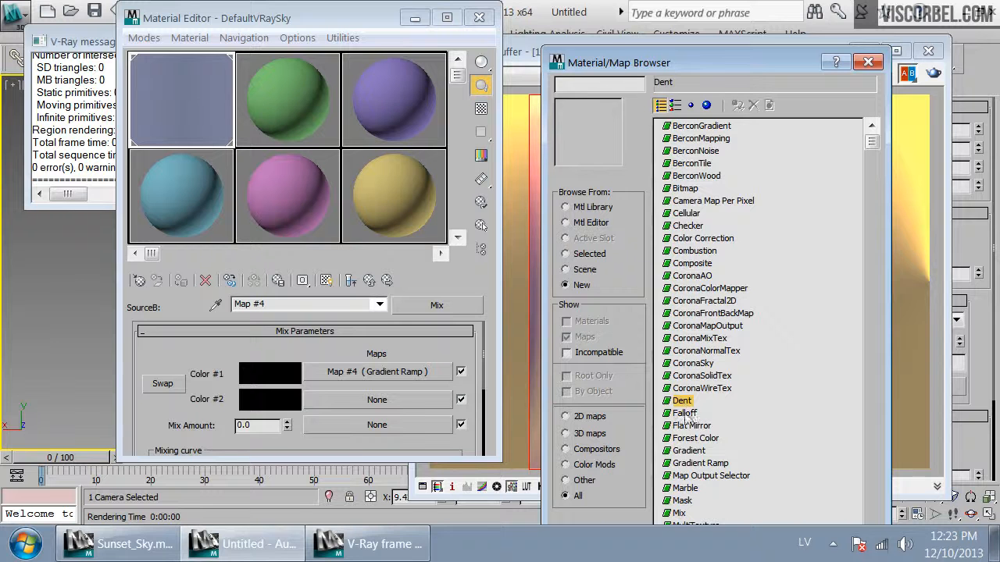
double_click(686, 464)
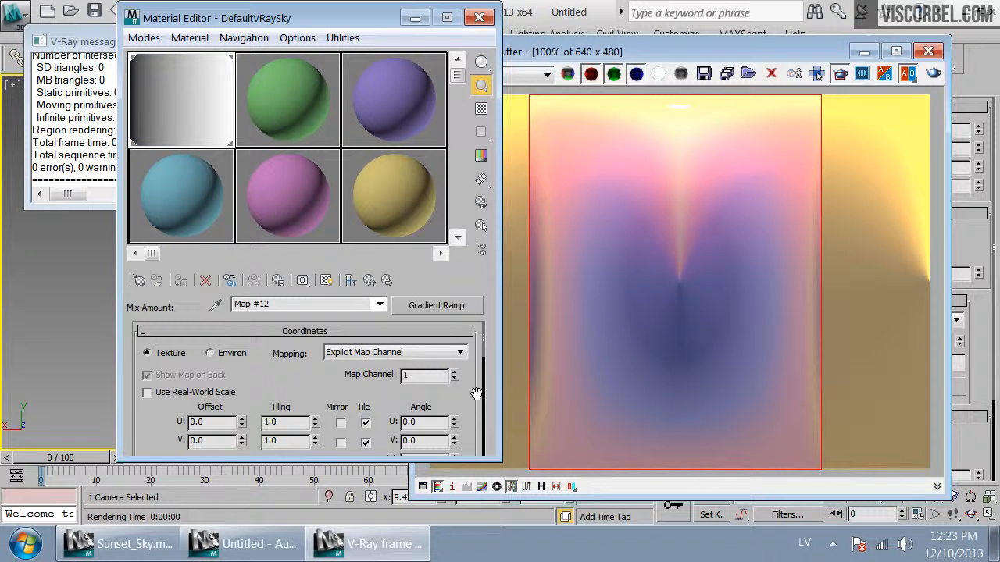
Switch the Mix Amount gradient's coordinates to Environ and choose an environment mapping type
click(458, 352)
click(234, 353)
click(376, 353)
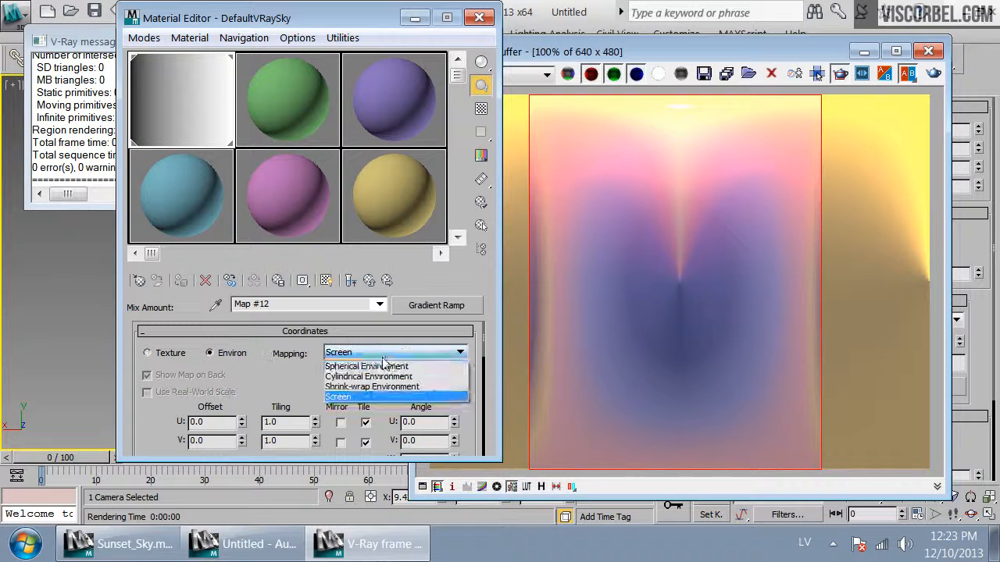
click(357, 371)
Set this Mix Amount gradient's middle flag at position 50 to white
scroll(308, 407, down, 5)
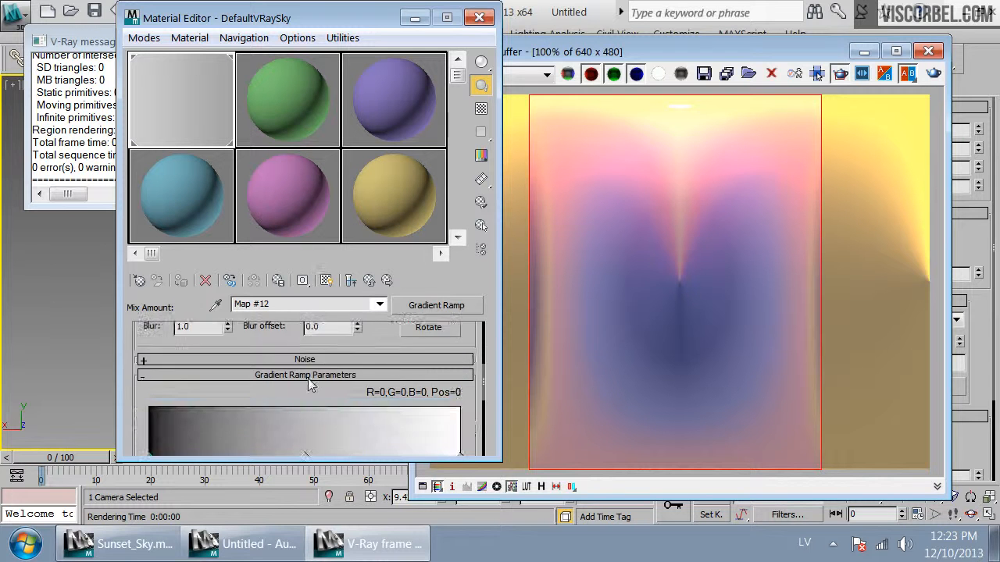
double_click(306, 410)
drag(664, 206, 754, 210)
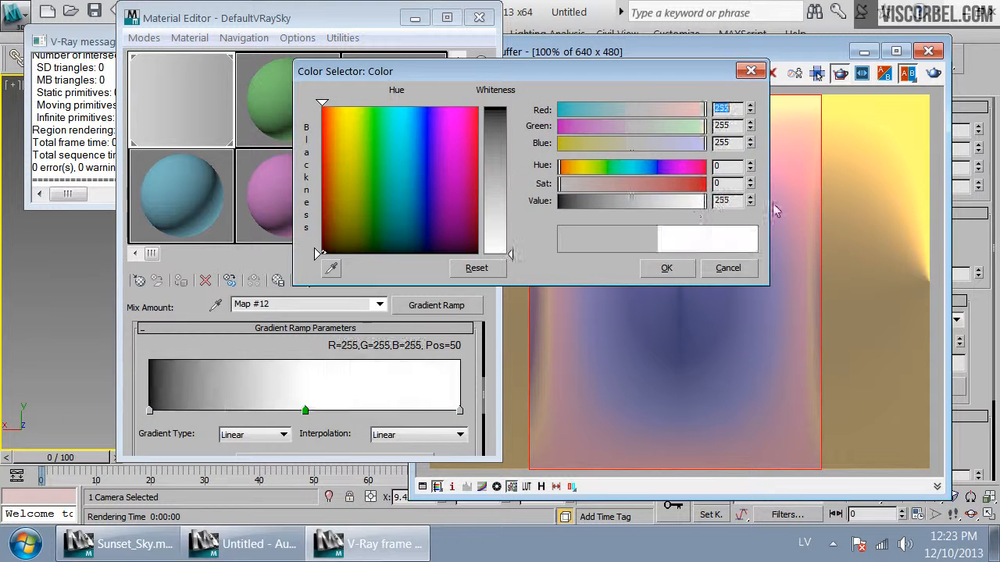
click(680, 274)
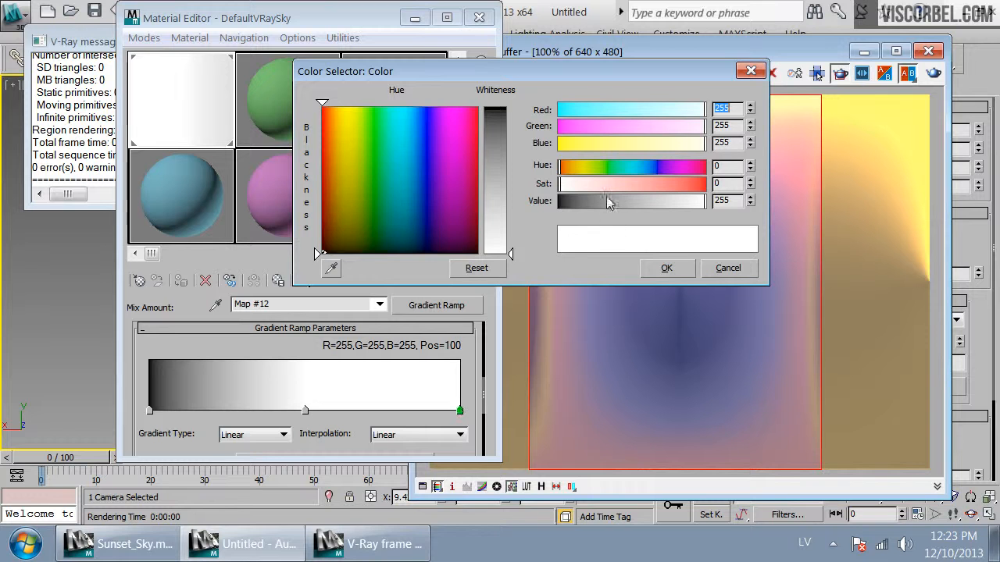
Set the gradient's end flag at position 100 to black and re-render the view
drag(609, 205, 437, 212)
click(666, 268)
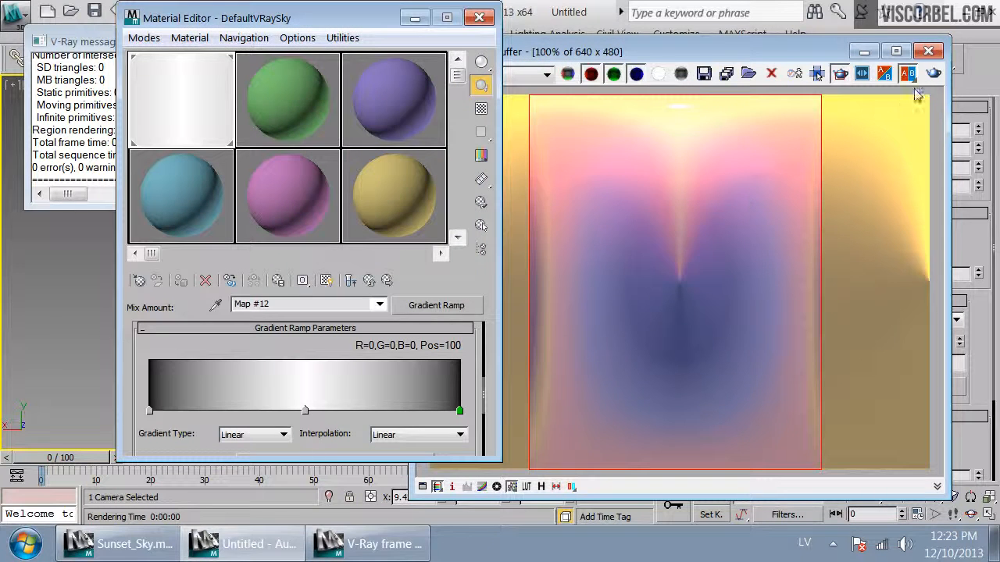
click(933, 75)
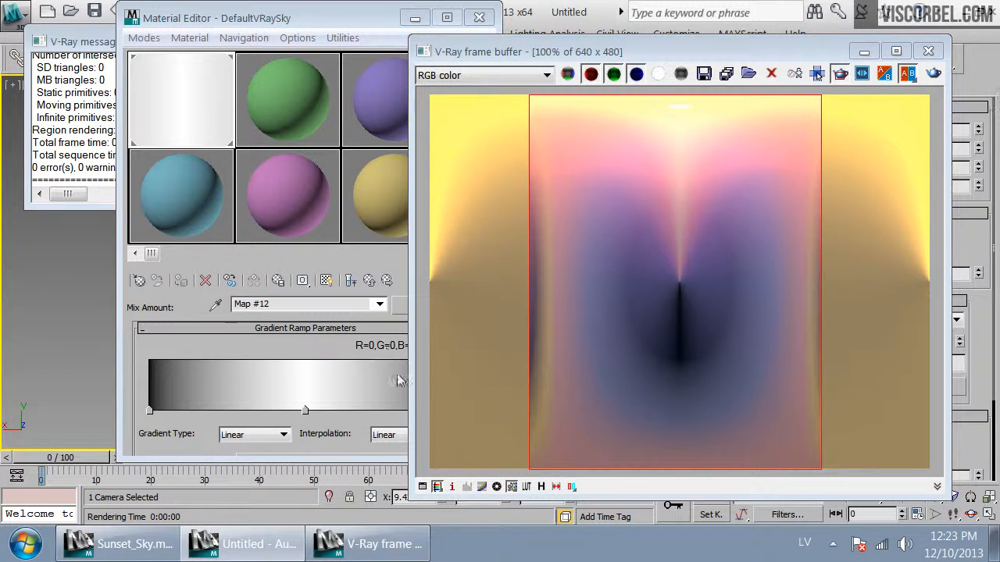
Set the Mix Amount gradient's W angle to 90 and re-render the view
click(308, 356)
scroll(476, 355, up, 3)
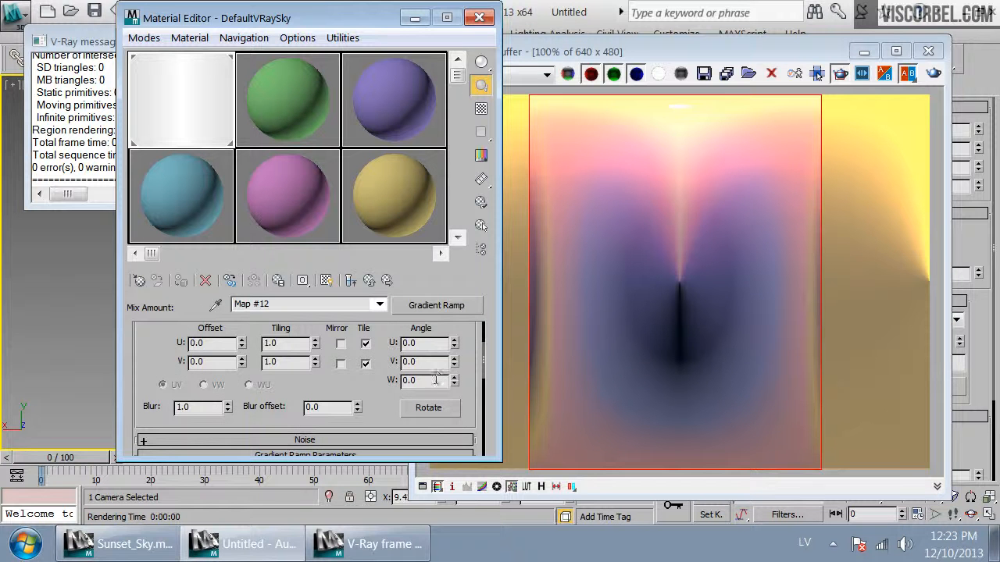
text(90)
key(Return)
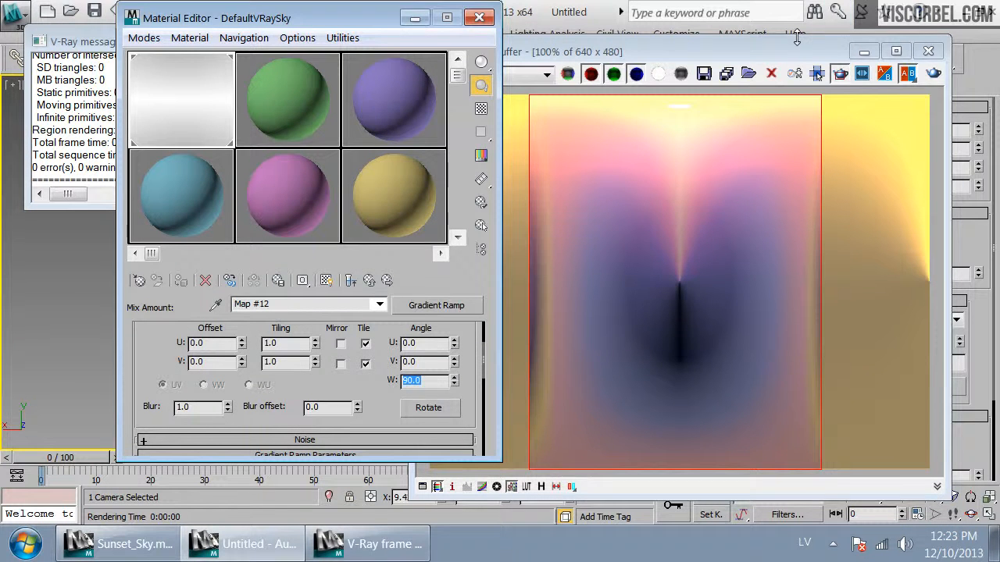
click(933, 75)
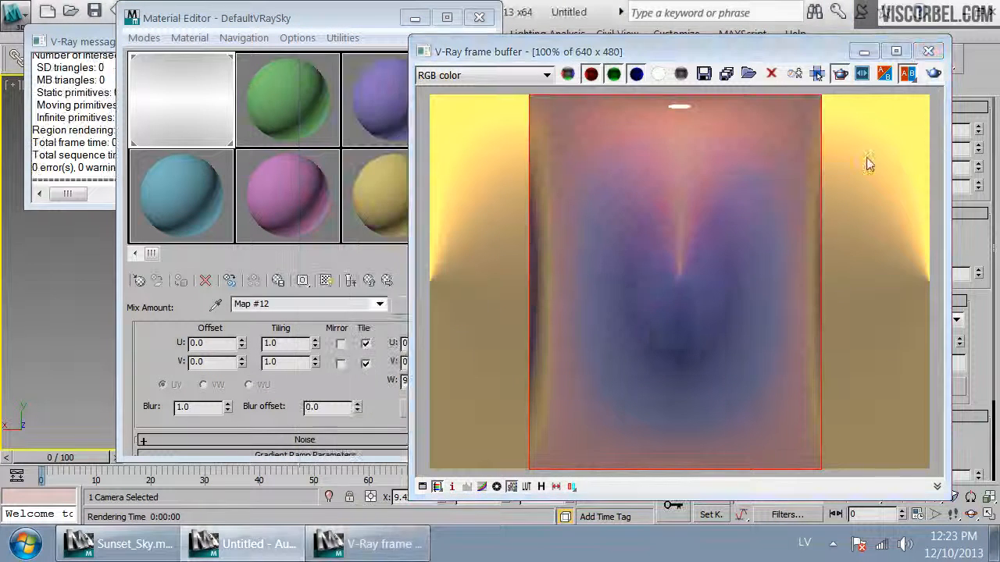
Make the gradient's middle flag black and its end flag white, then re-render the view
drag(307, 384, 332, 260)
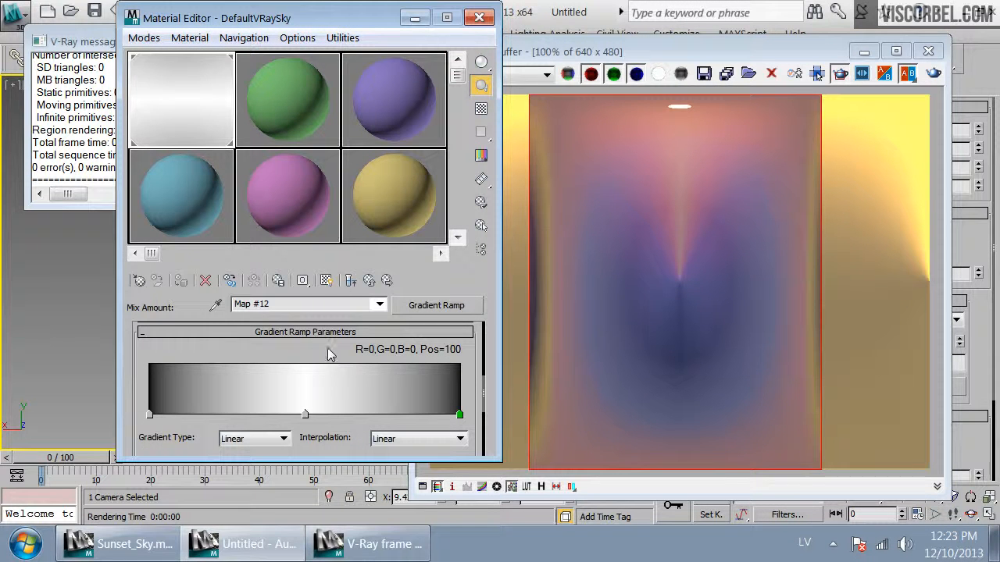
double_click(305, 414)
drag(613, 208, 532, 217)
click(669, 268)
double_click(459, 415)
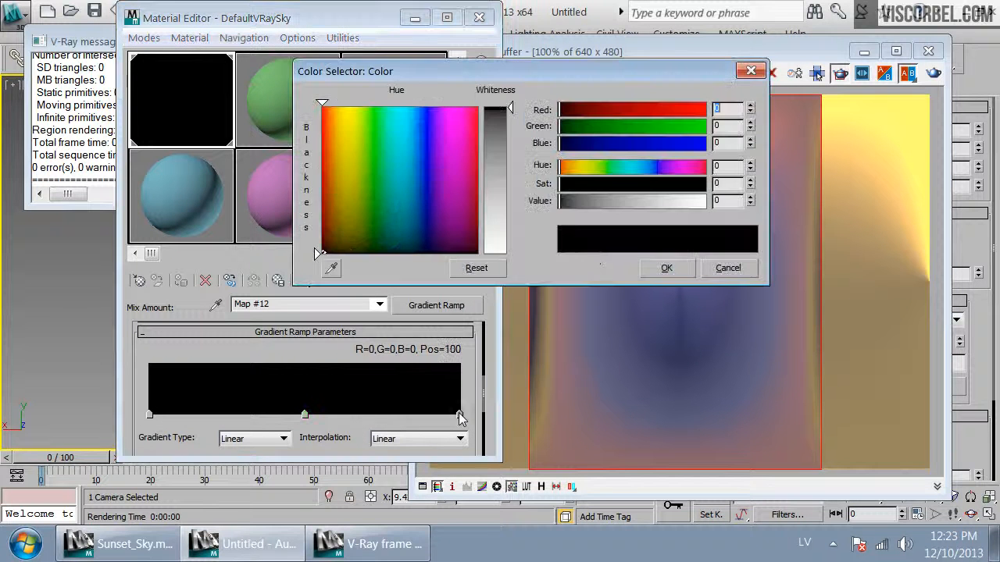
drag(618, 203, 707, 201)
click(668, 268)
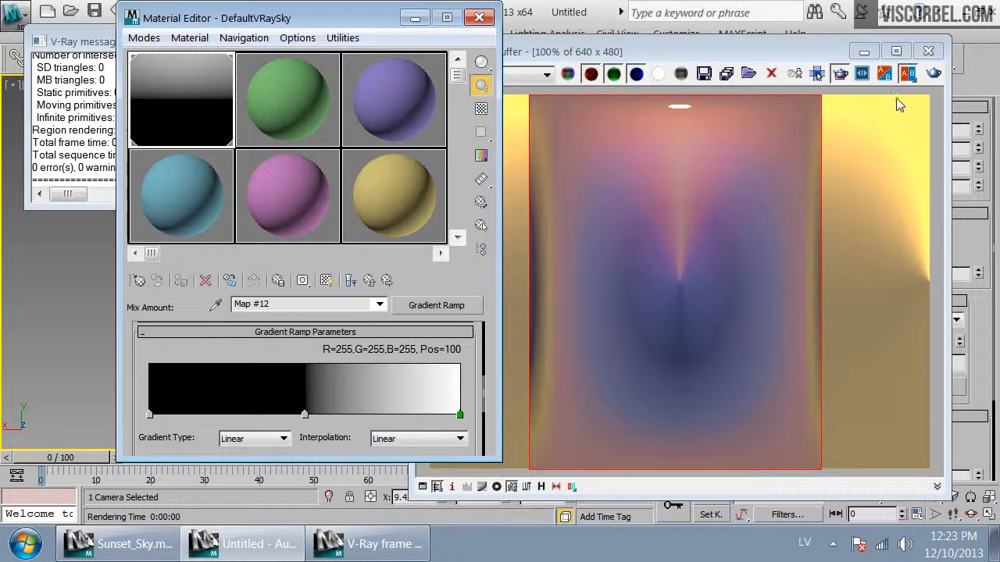
click(930, 75)
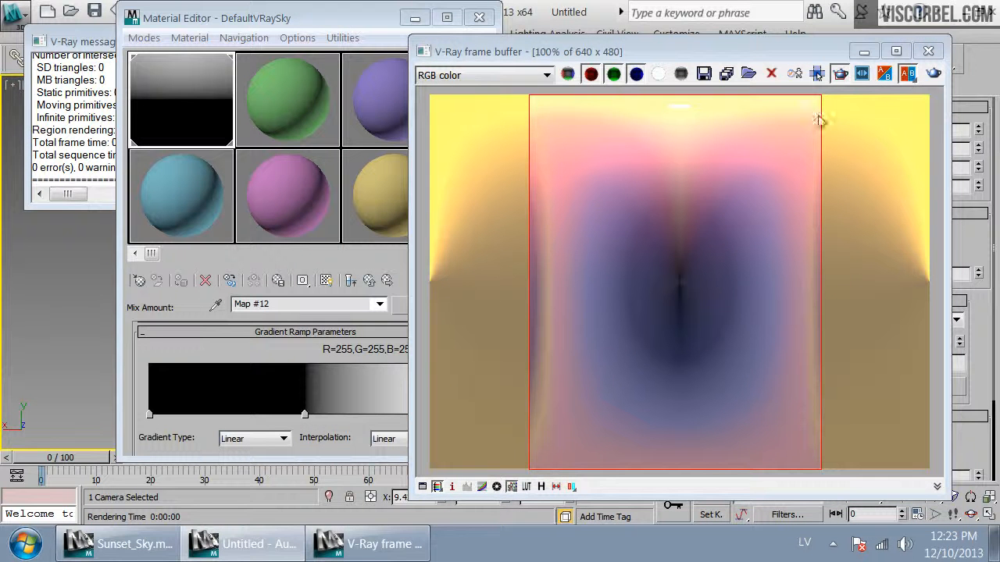
Open the other Mix map's Mix Amount gradient (Map #10) and set its middle flag to black
click(301, 354)
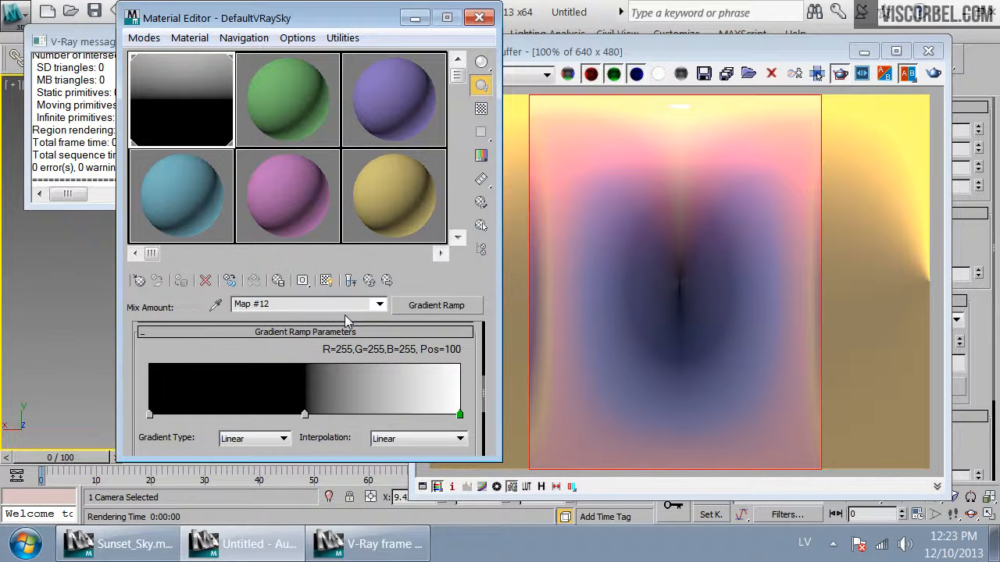
click(369, 280)
click(369, 280)
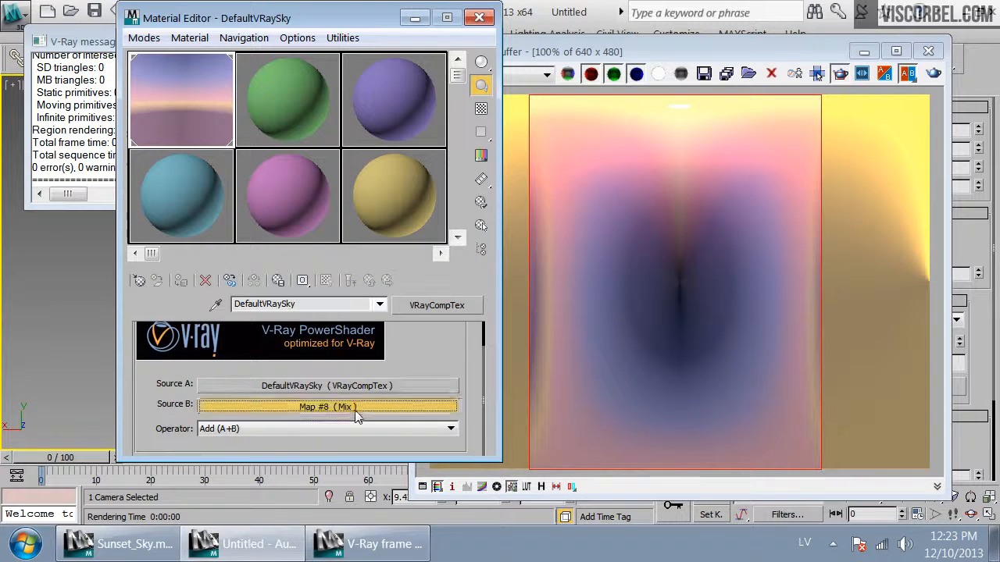
click(355, 407)
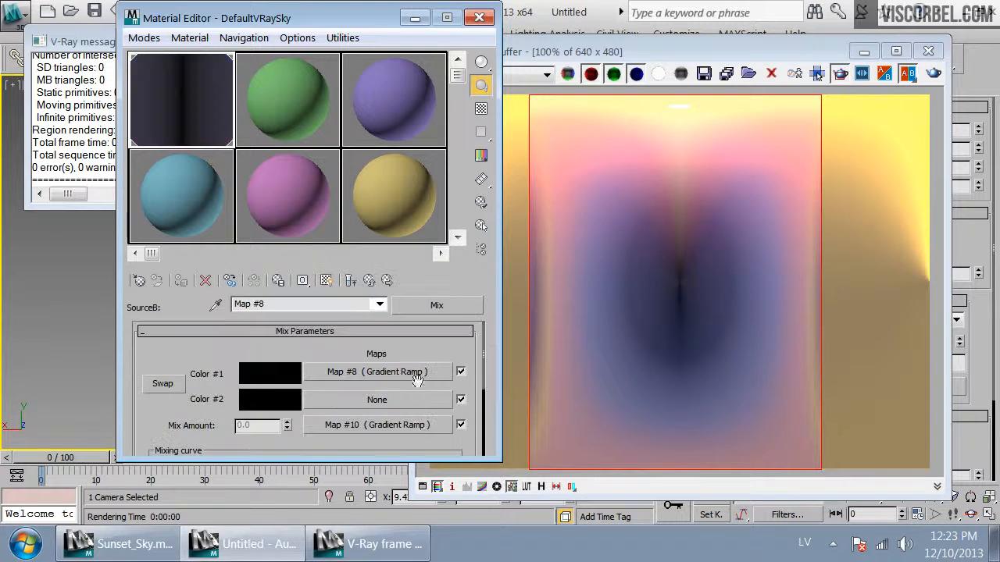
click(407, 424)
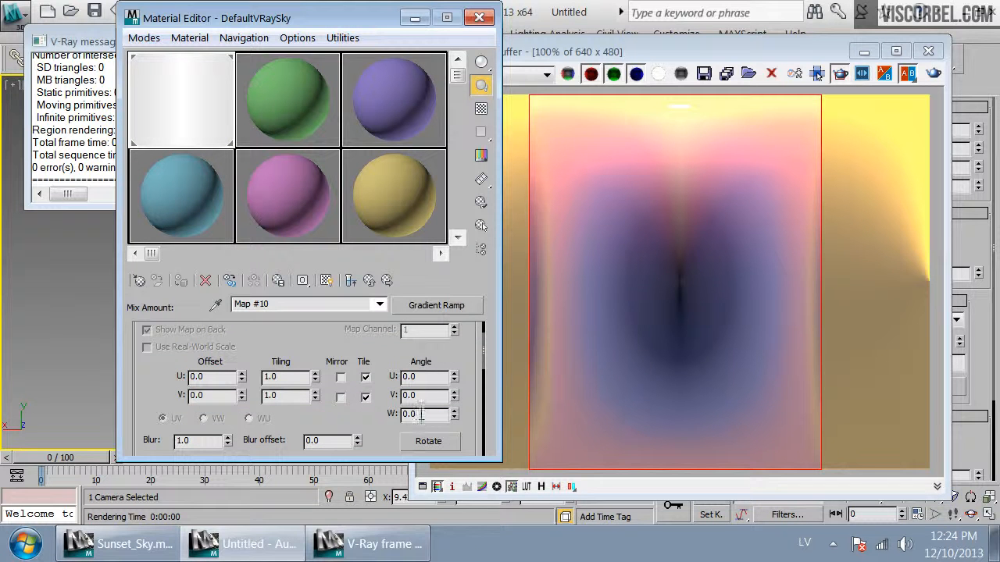
drag(361, 347, 390, 173)
double_click(305, 396)
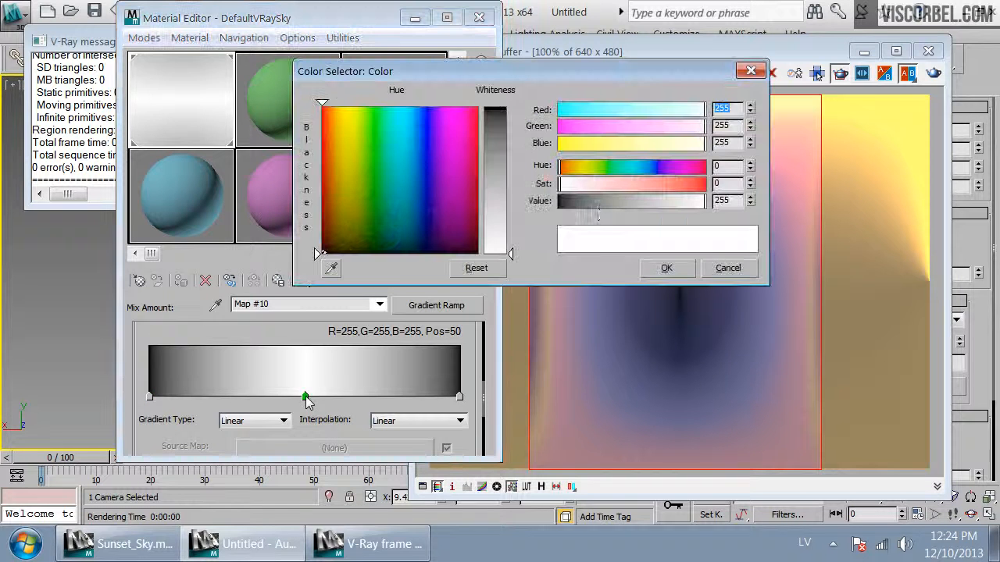
drag(590, 202, 534, 207)
click(666, 268)
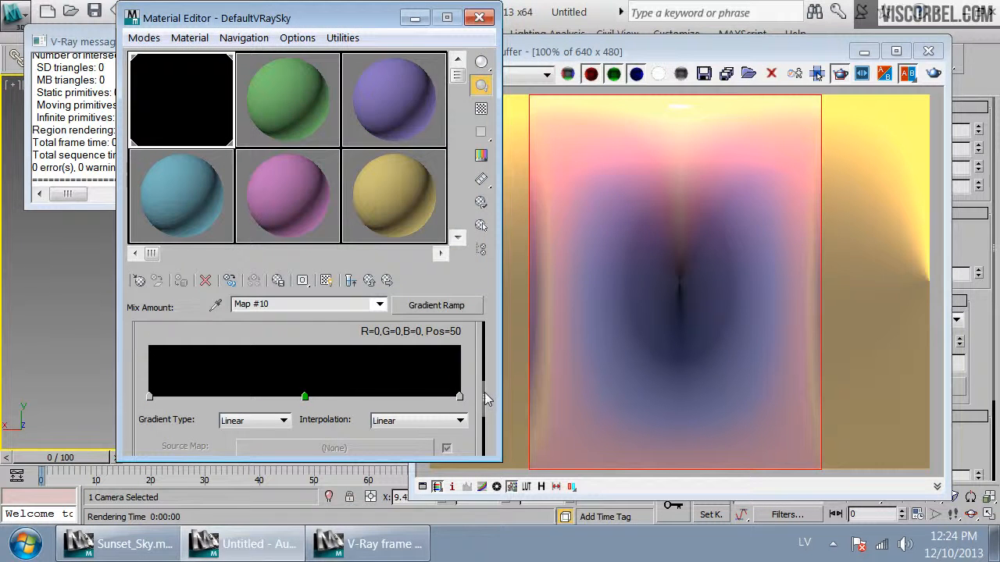
Set Map #10's end flag at position 100 to white and re-render the view
double_click(459, 396)
drag(691, 203, 707, 203)
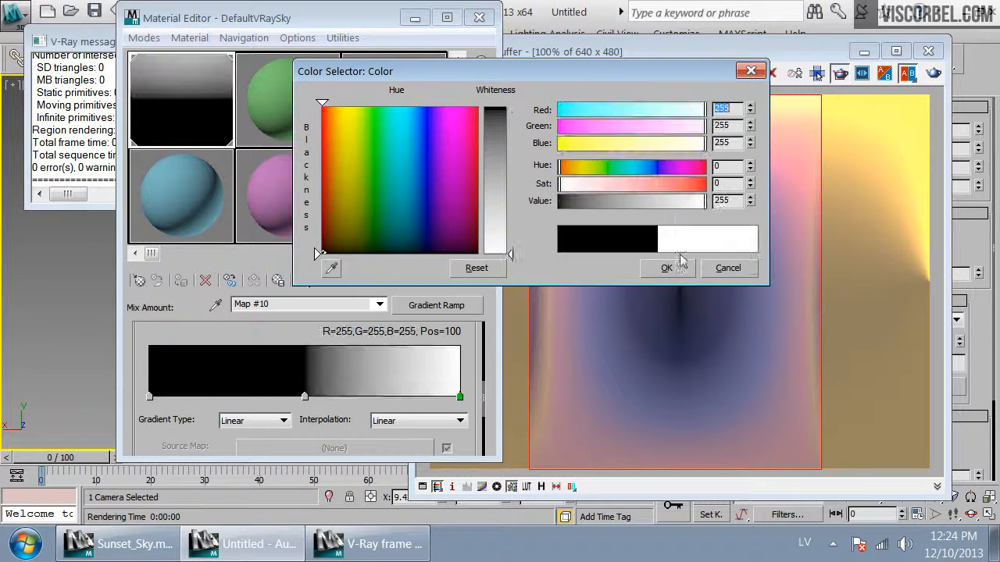
click(666, 268)
click(933, 74)
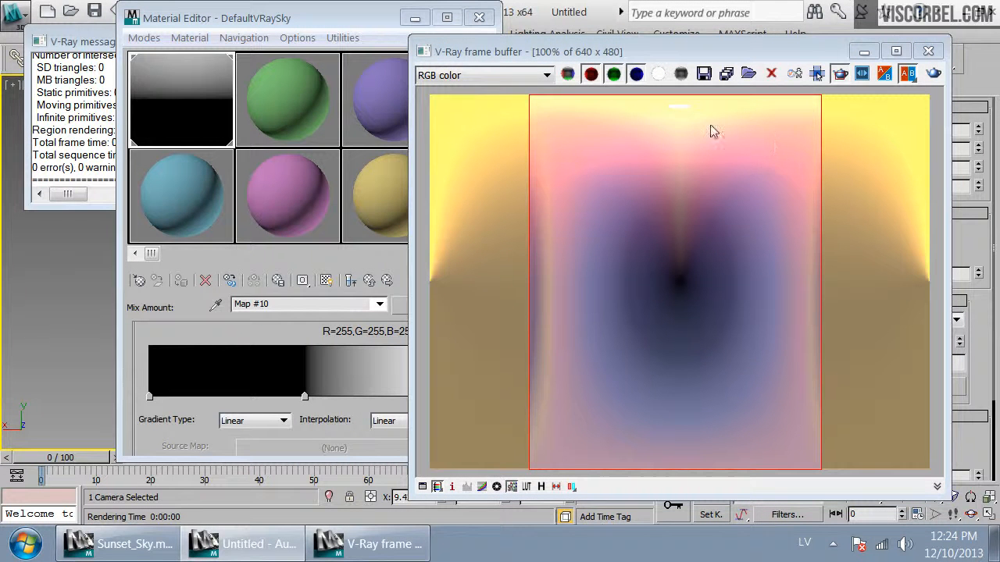
Open the Mix map's Color #1 gradient ramp (Map #8) and darken its flag near position 50
click(325, 336)
click(367, 282)
click(378, 383)
scroll(257, 391, down, 5)
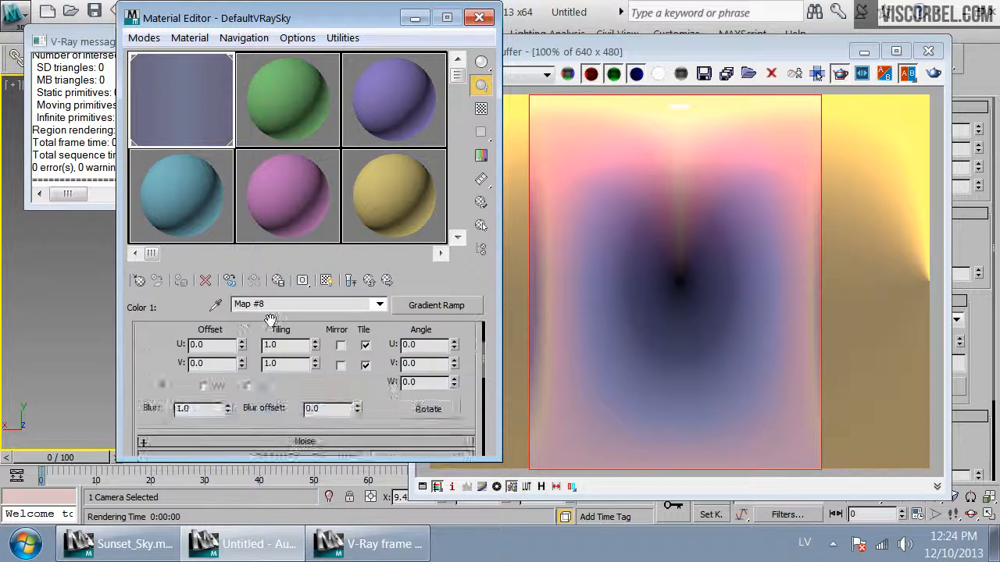
click(306, 398)
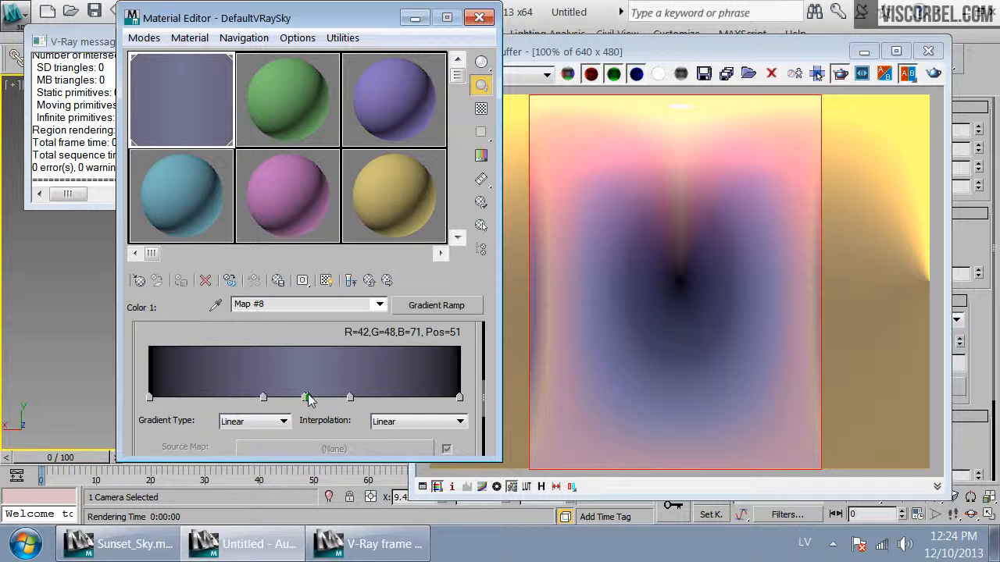
right_click(306, 398)
click(315, 453)
double_click(306, 399)
drag(598, 203, 568, 202)
click(666, 270)
Darken the Map #8 gradient's flag at position 37 and re-render the view
double_click(350, 398)
click(666, 268)
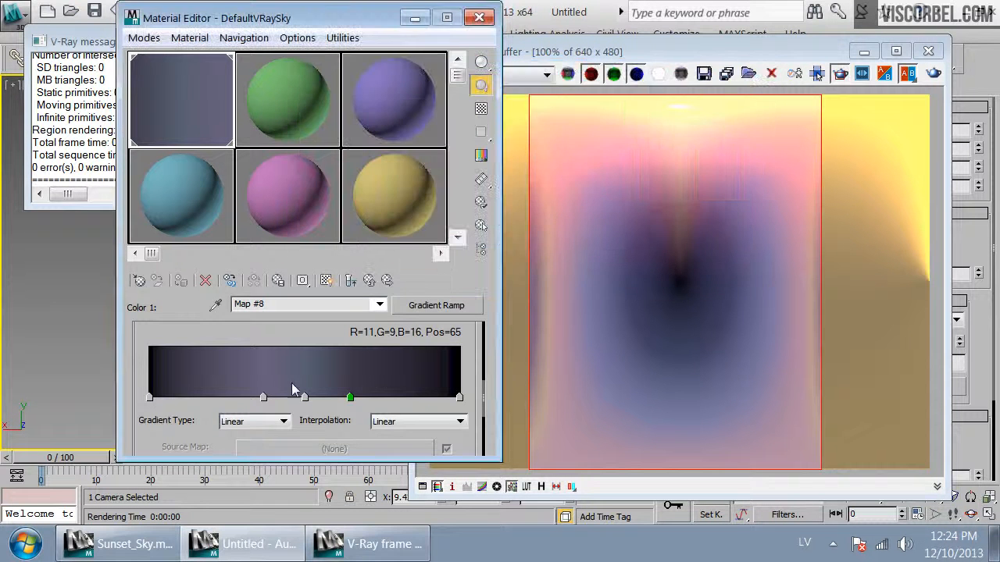
double_click(263, 398)
drag(588, 202, 563, 202)
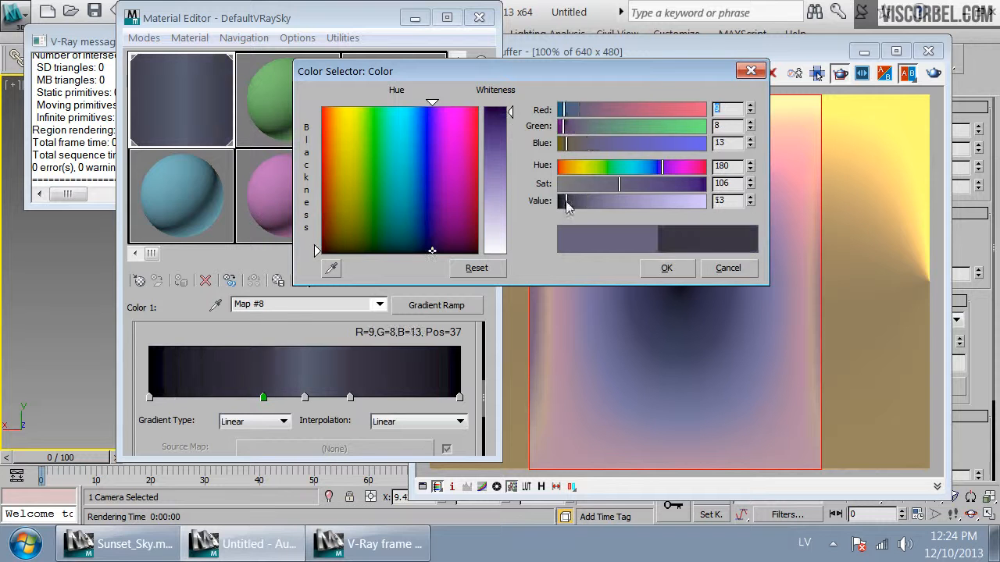
click(667, 268)
click(934, 75)
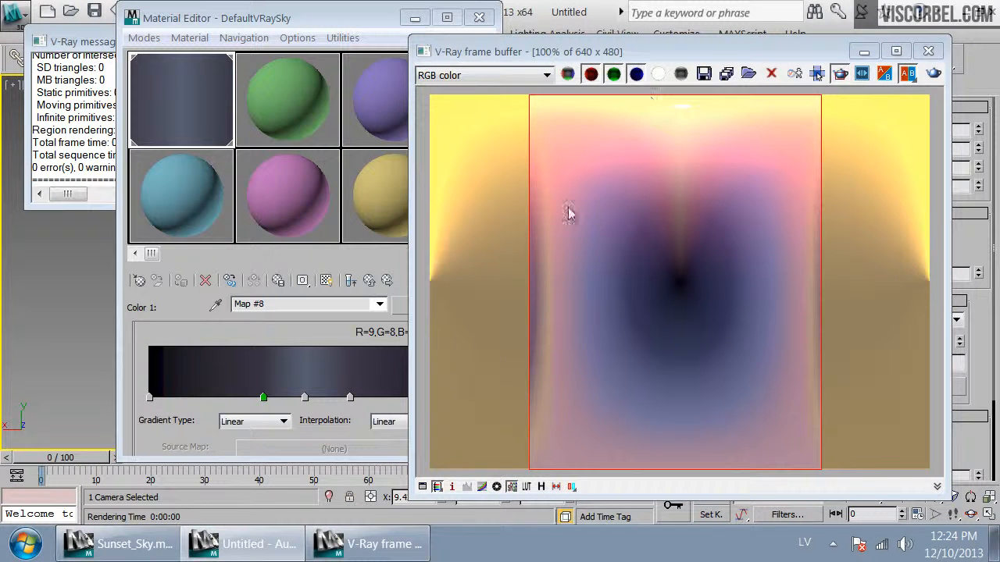
Step up through the sky's nested VRayCompTex map tree to review its sources, then close the editor and render windows
click(306, 335)
click(369, 281)
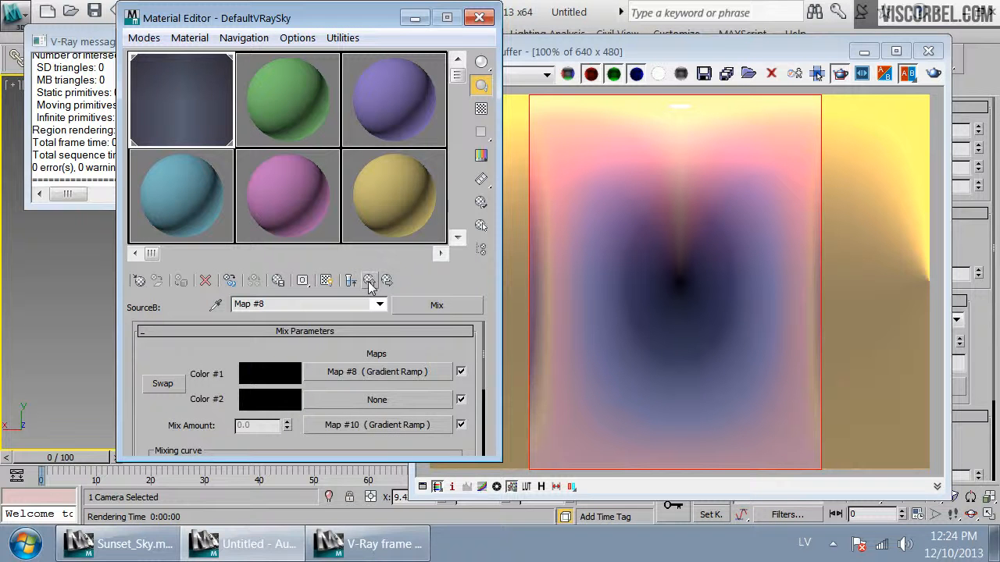
click(369, 281)
click(380, 419)
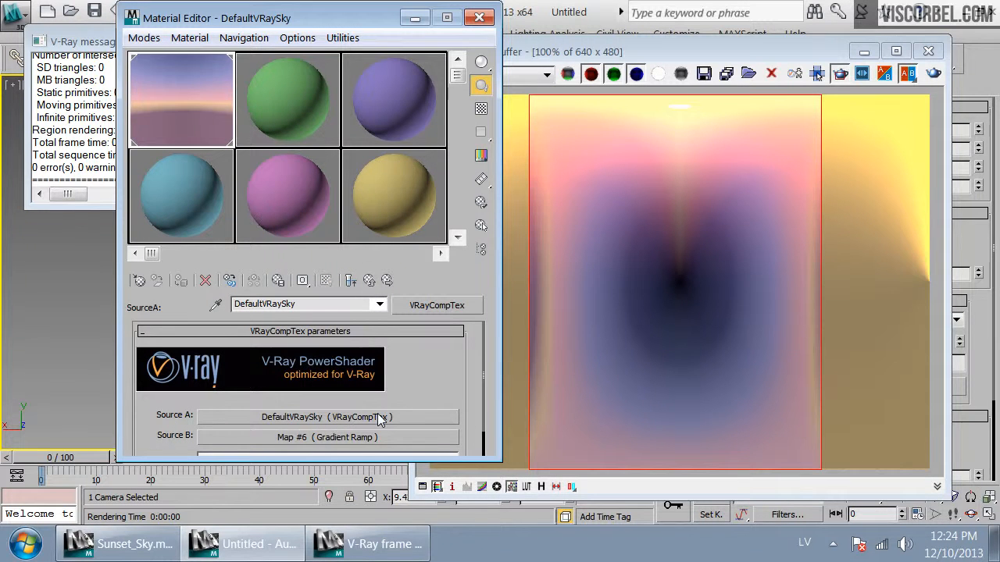
click(381, 419)
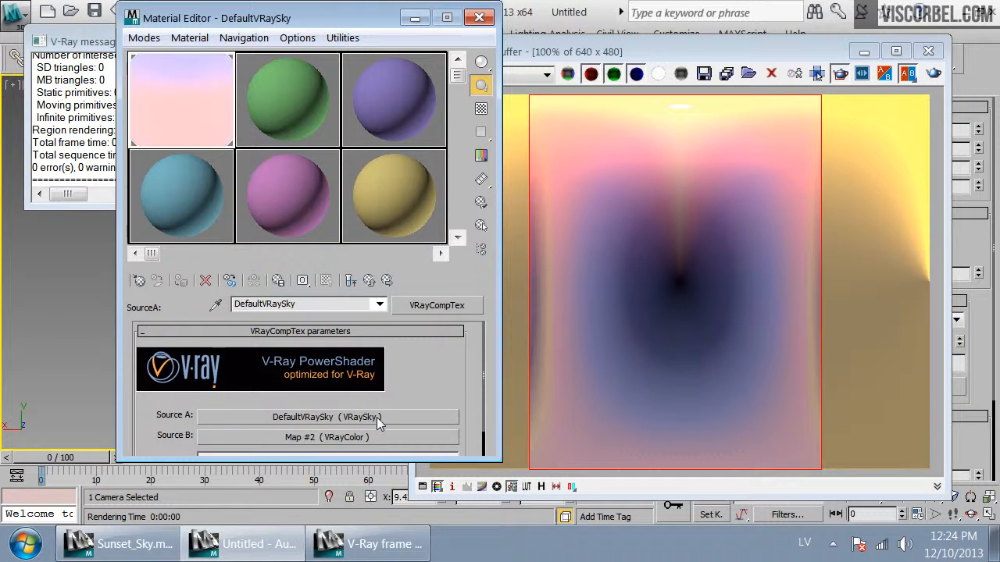
click(376, 437)
click(371, 281)
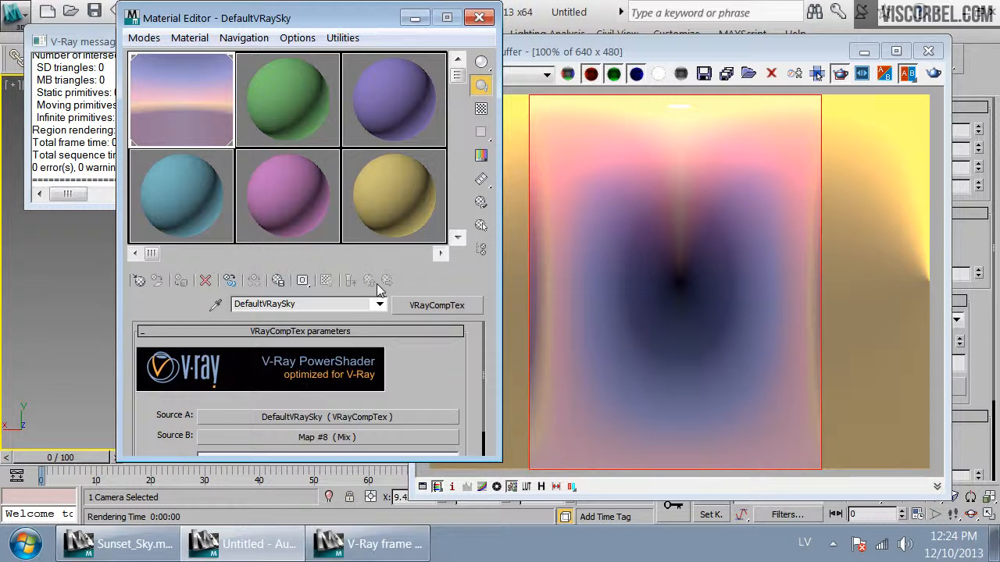
click(478, 17)
click(318, 276)
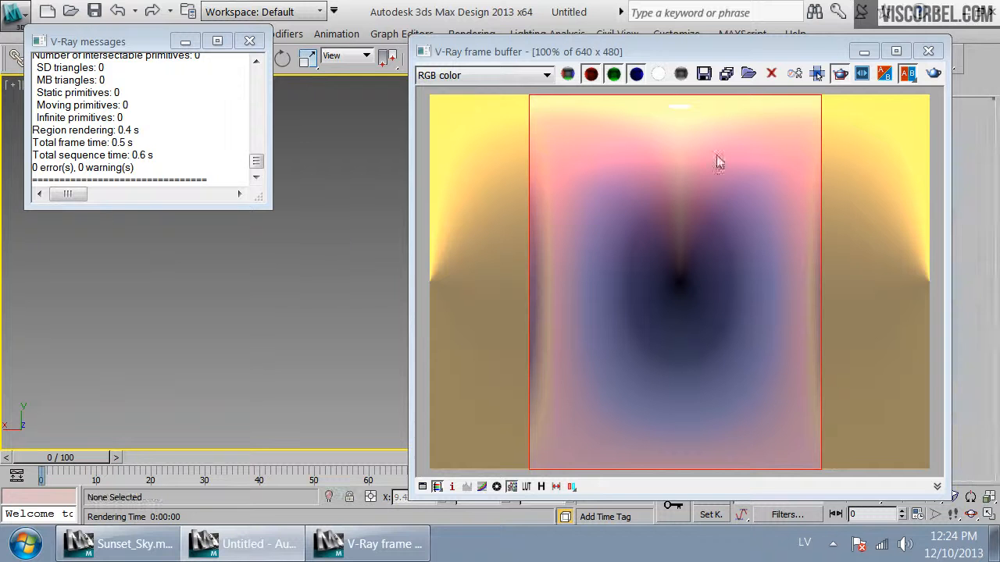
click(928, 52)
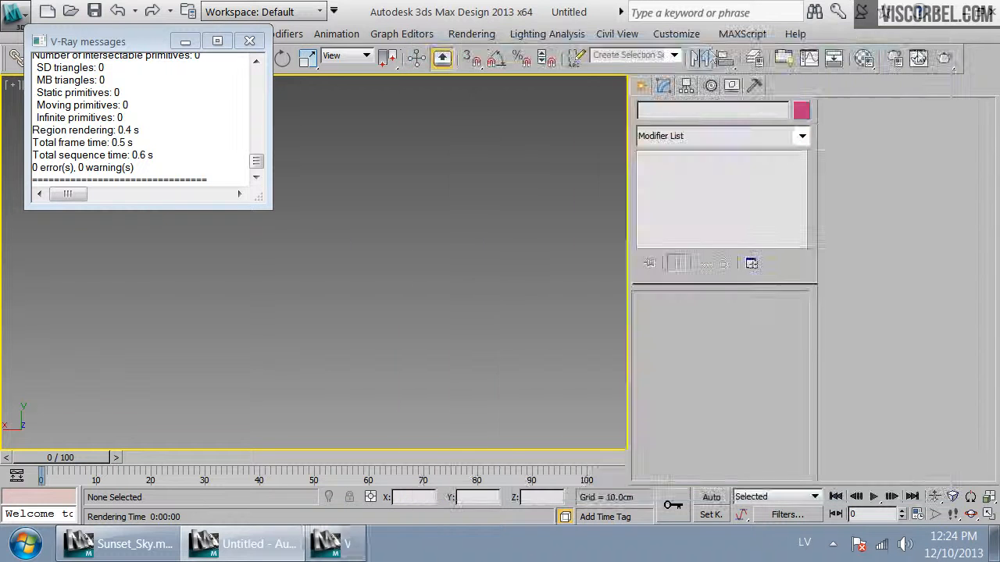
click(249, 40)
Set the V-Ray camera type back to Default and turn off Override FOV in the render setup
click(893, 58)
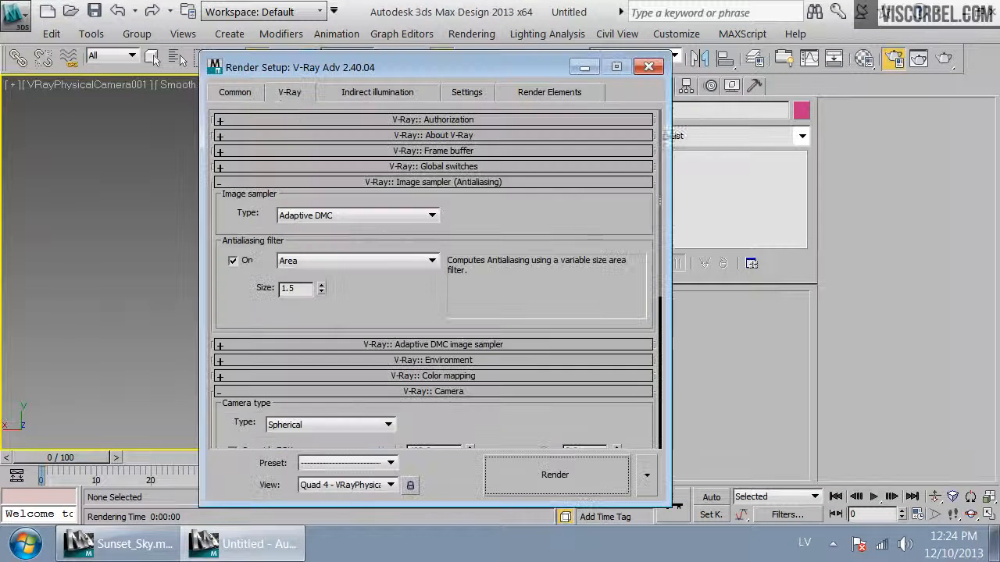
scroll(383, 156, down, 5)
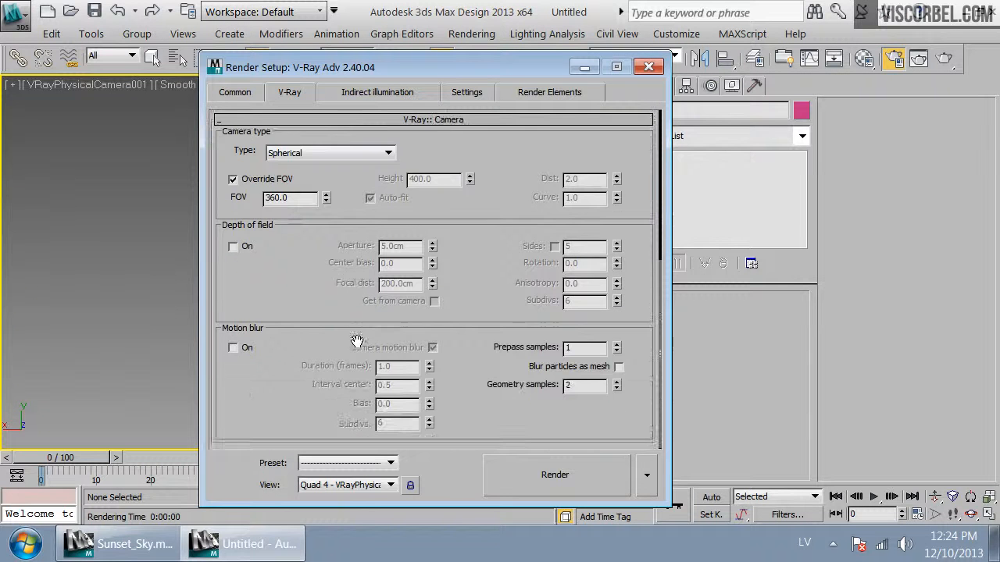
click(252, 181)
click(328, 152)
click(285, 164)
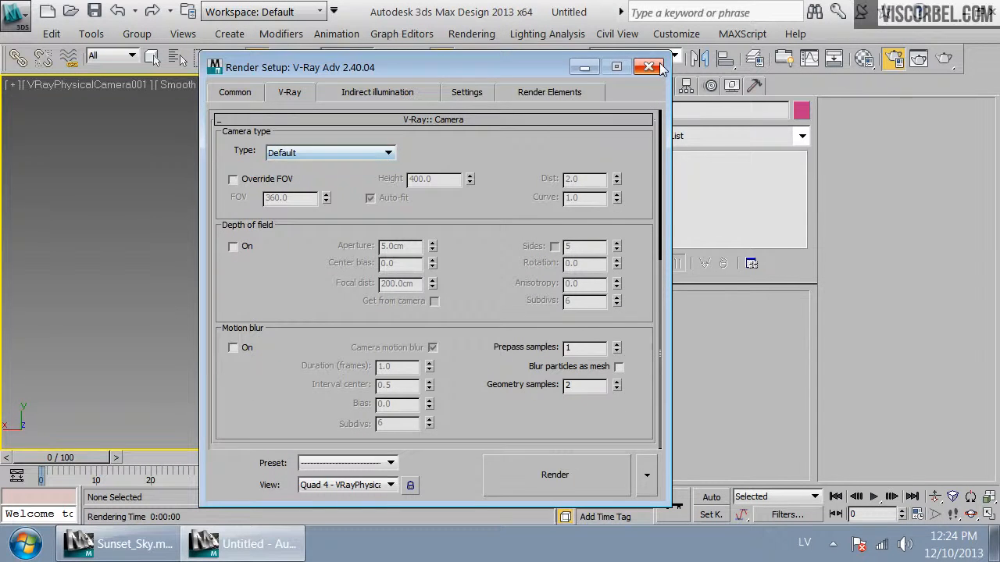
click(647, 66)
Place a VRayPlane from the VRay object category near the origin in the Top view
key(t)
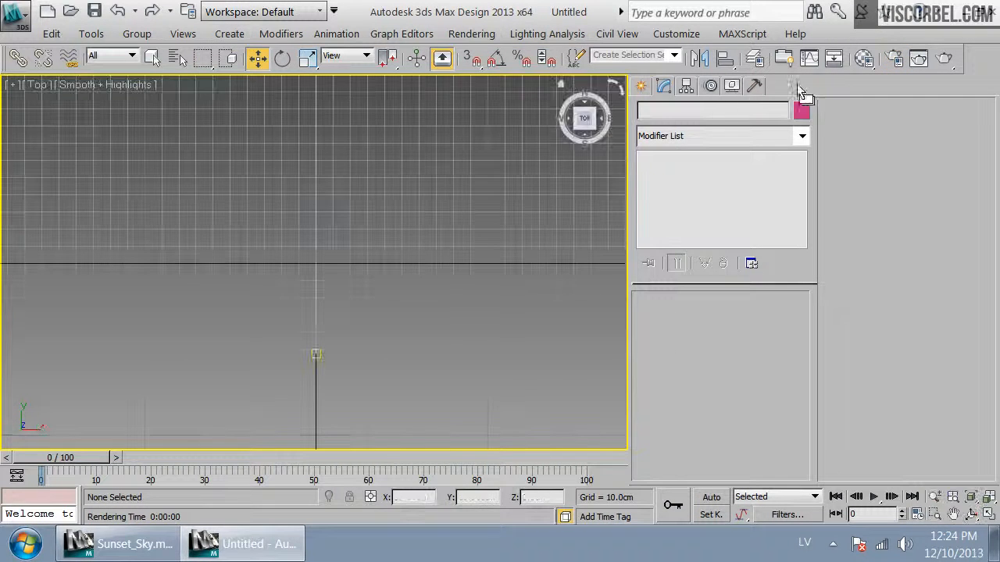
click(641, 85)
click(677, 140)
click(670, 173)
click(664, 139)
click(648, 114)
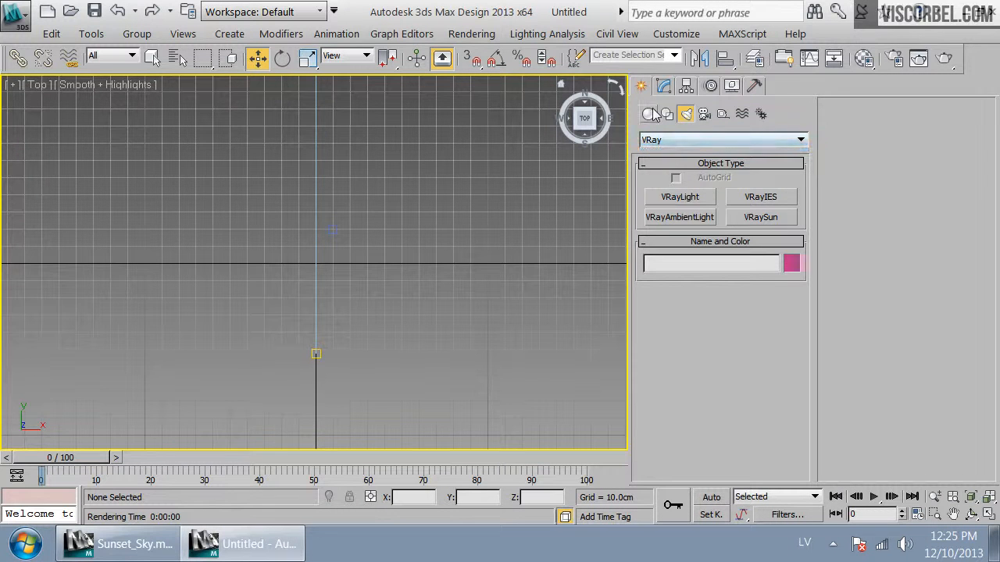
click(703, 139)
click(703, 333)
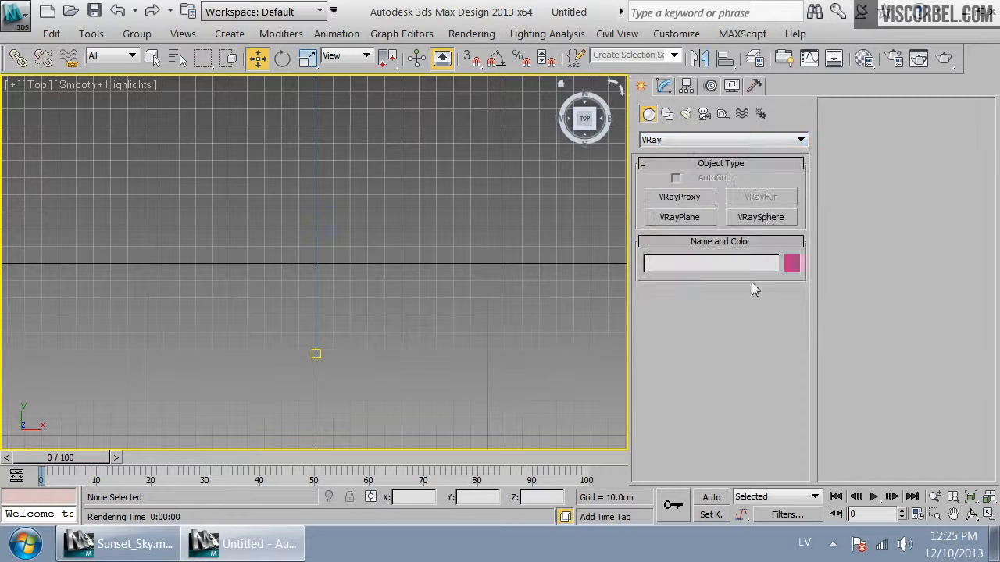
click(680, 217)
click(349, 332)
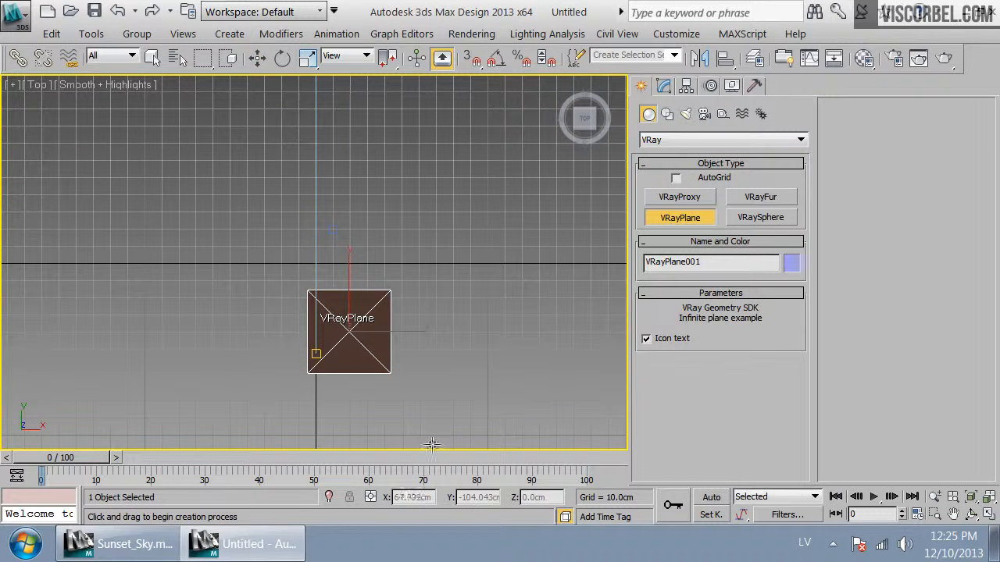
right_click(473, 274)
Create a teapot with a radius of about 18.4 cm next to the VRayPlane
click(666, 88)
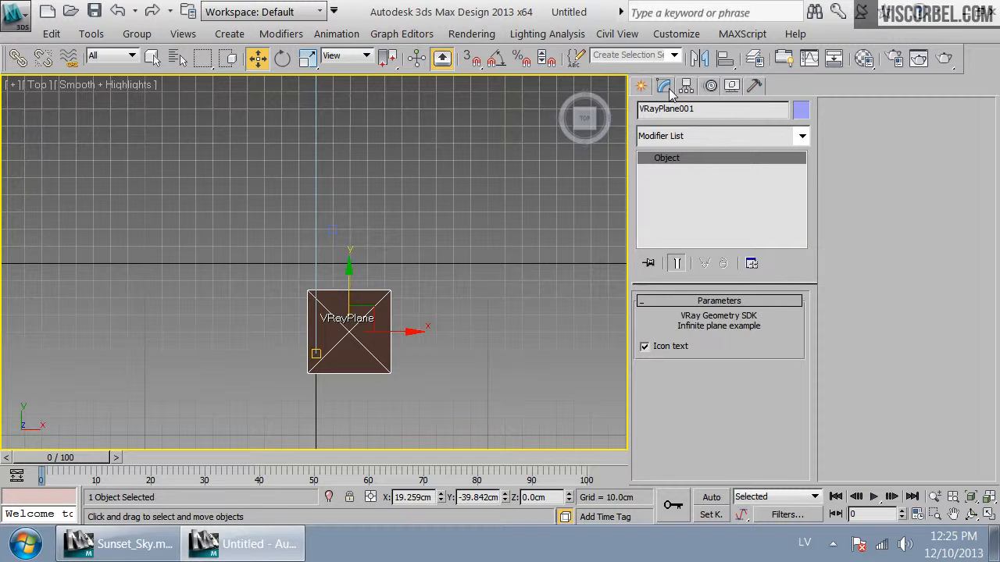
click(640, 86)
click(703, 140)
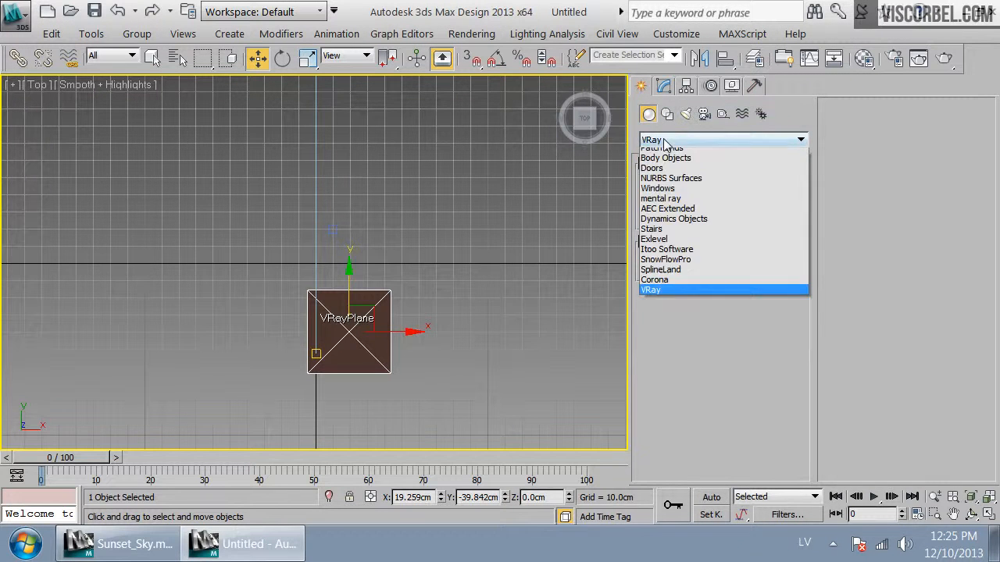
click(688, 149)
click(680, 278)
drag(383, 316, 408, 293)
key(f)
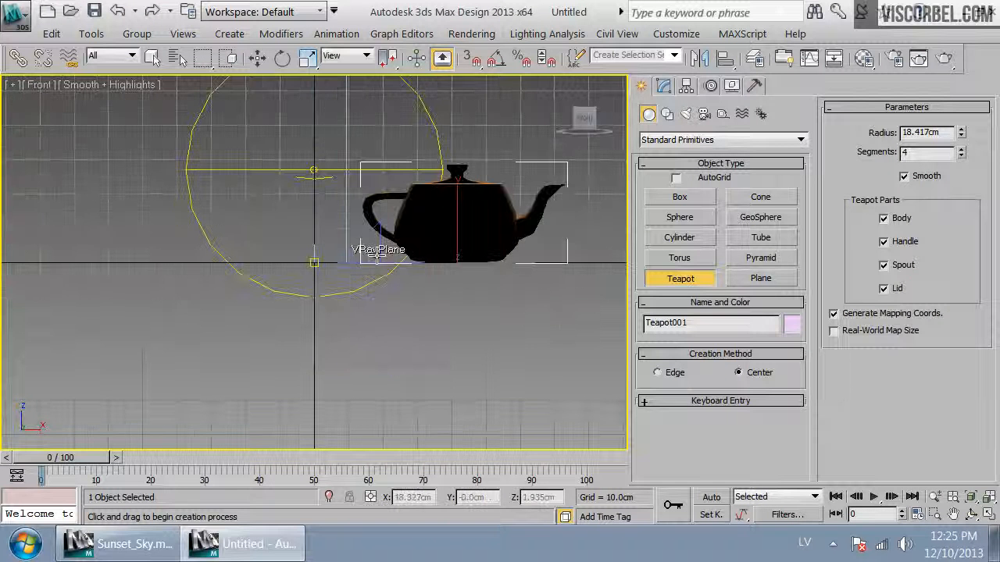
Switch to the camera view in wireframe and walk the camera closer to the teapot
key(w)
click(337, 261)
click(340, 260)
key(c)
key(F3)
key(Up)
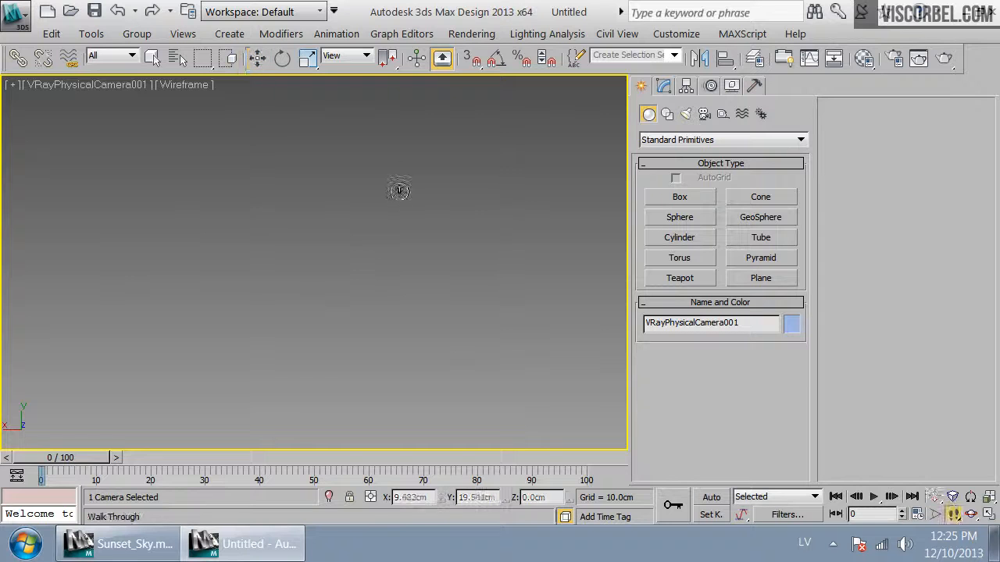
drag(427, 293, 444, 225)
key(Down)
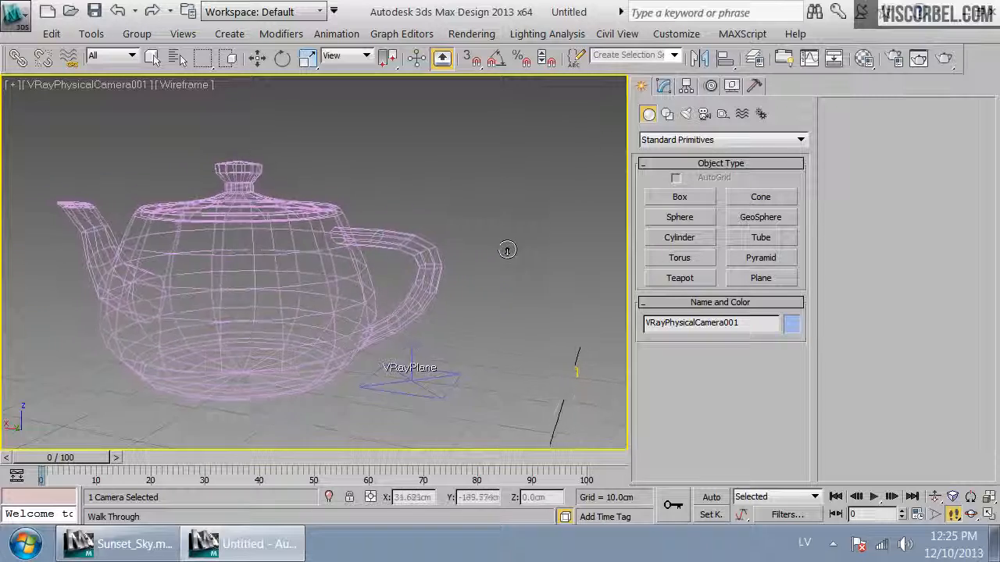
key(Up)
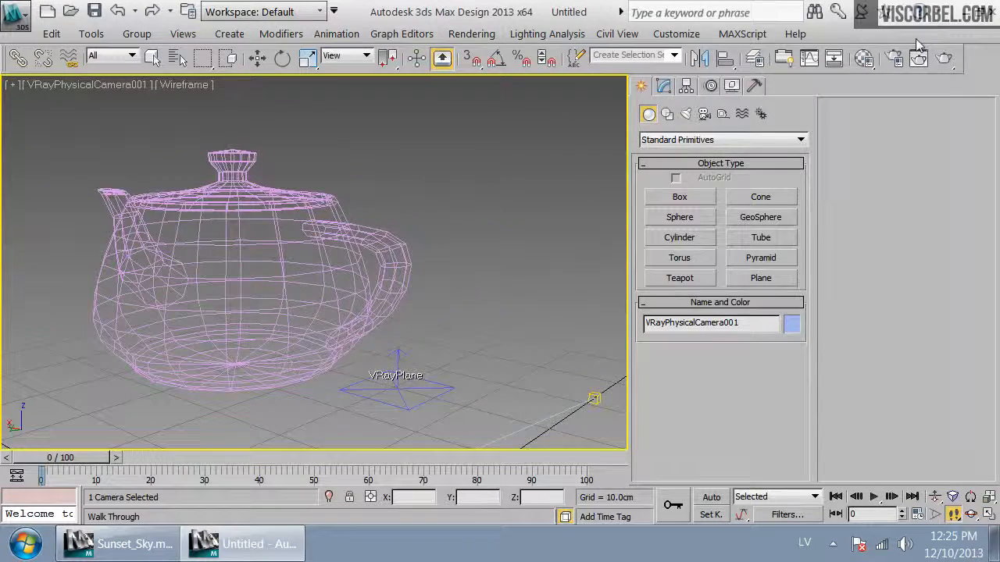
Turn off region rendering and render the full camera view of the teapot and plane
click(944, 57)
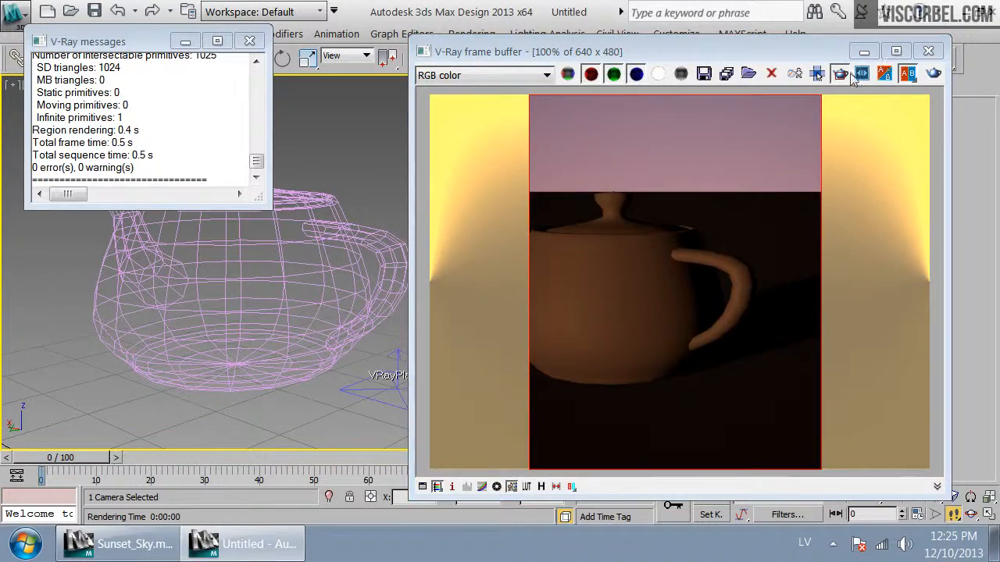
click(841, 75)
click(934, 75)
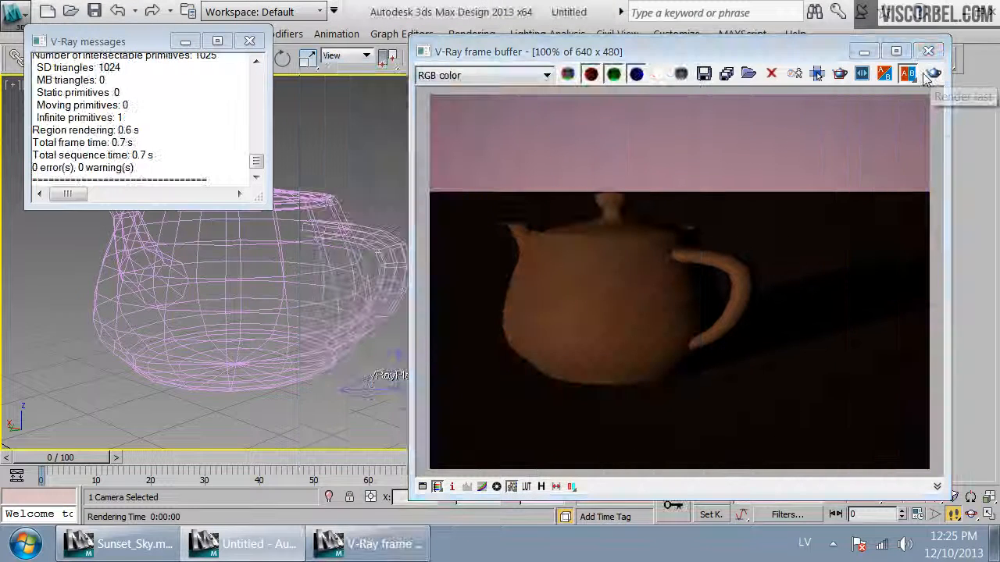
click(927, 52)
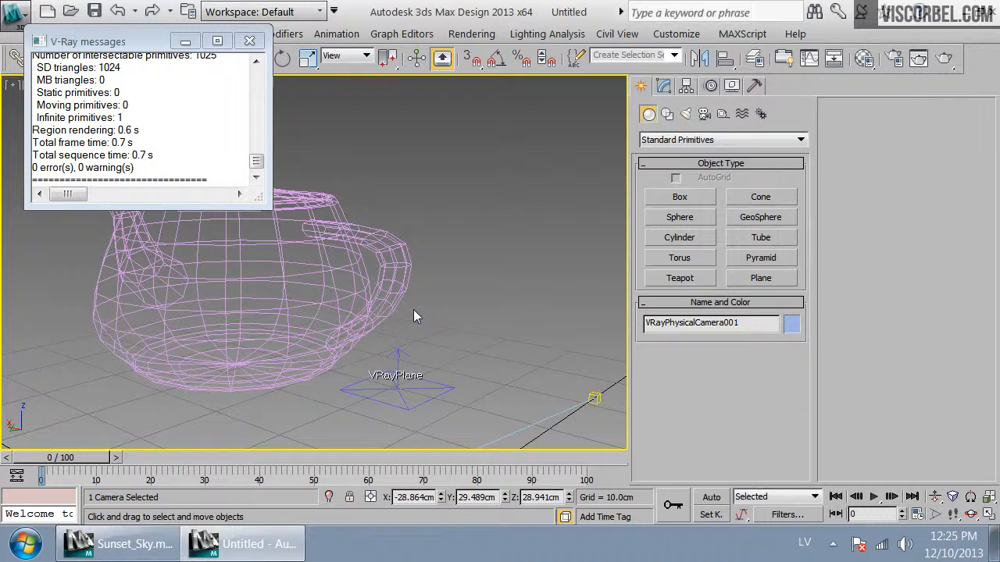
Select the VRayPlane and load a new default VRayMtl into the second material slot
click(390, 393)
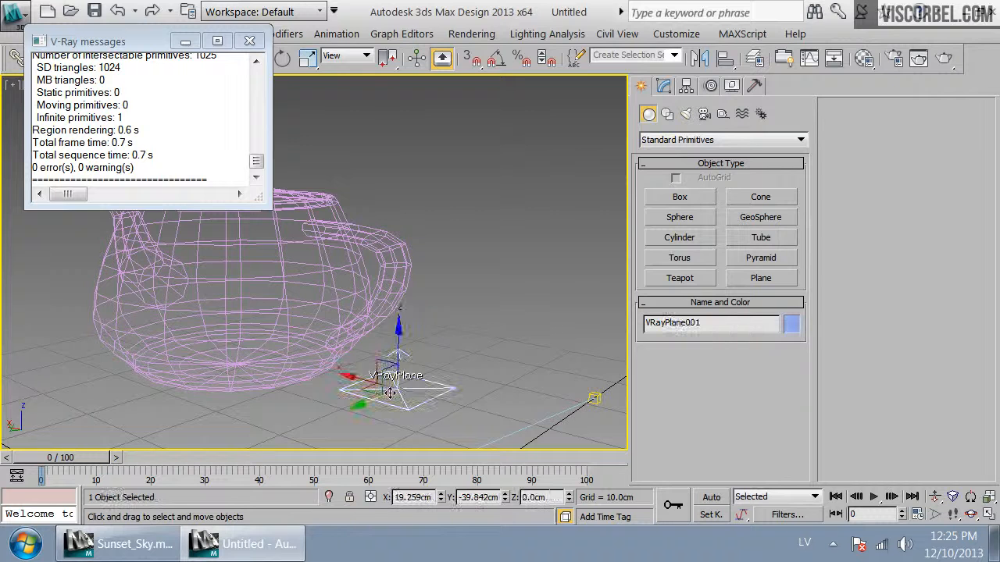
key(m)
click(263, 97)
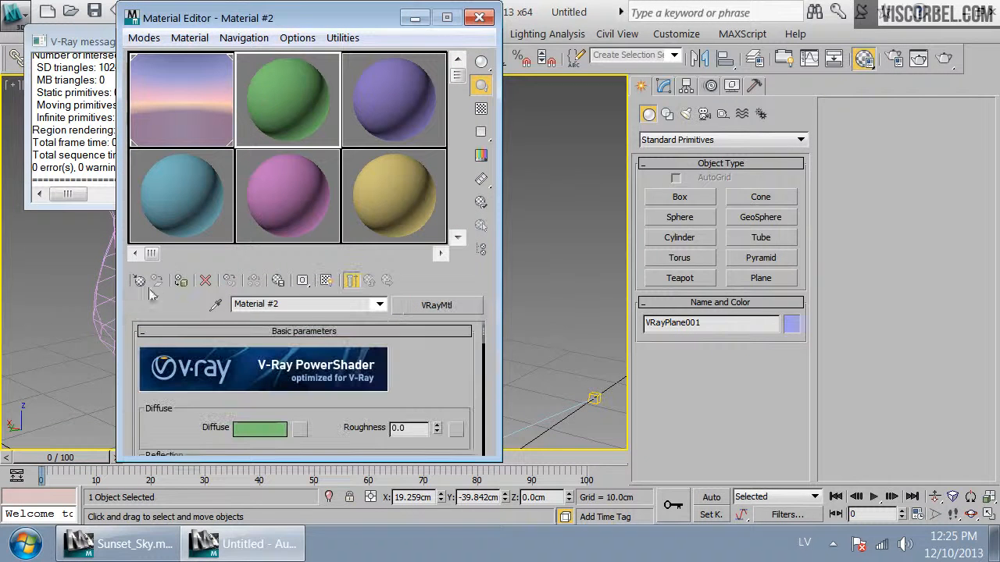
click(139, 280)
double_click(713, 462)
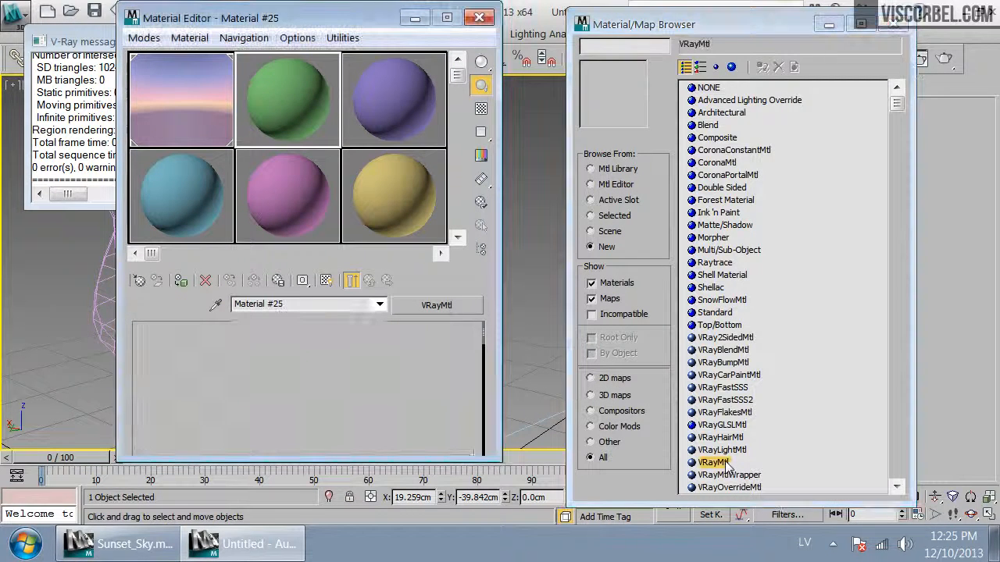
click(893, 24)
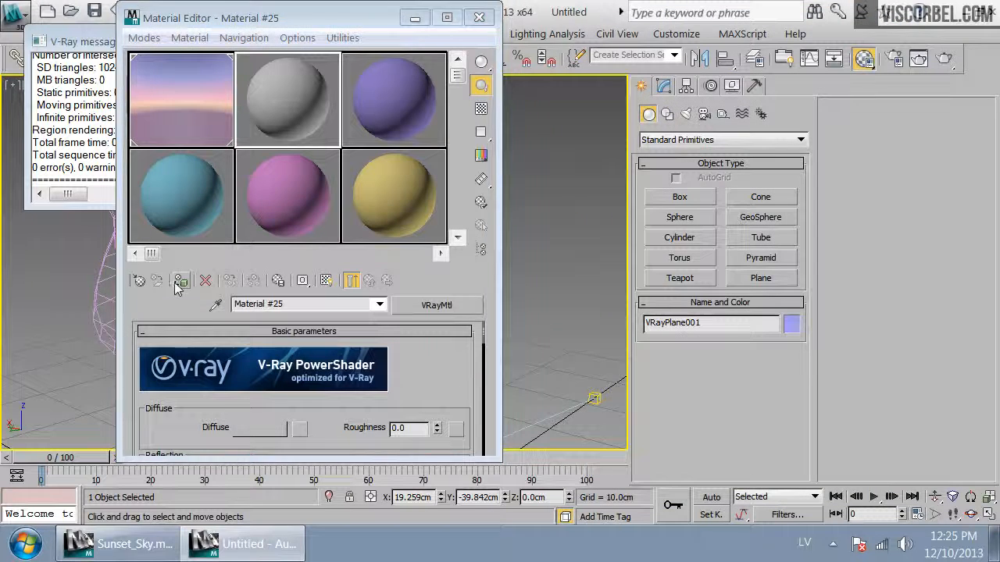
drag(344, 18, 581, 35)
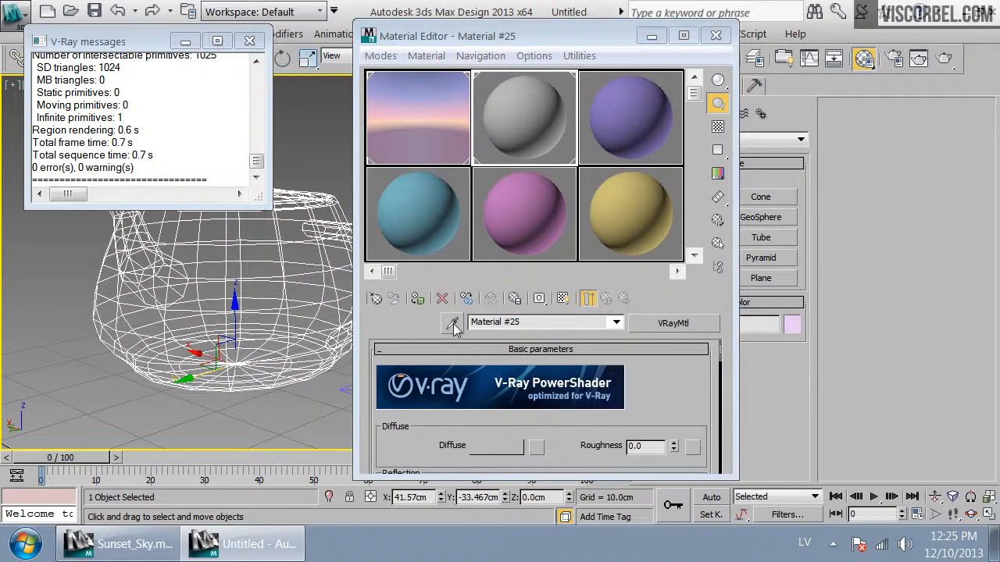
click(715, 35)
Render the camera view again and close the frame buffer
click(546, 208)
click(944, 58)
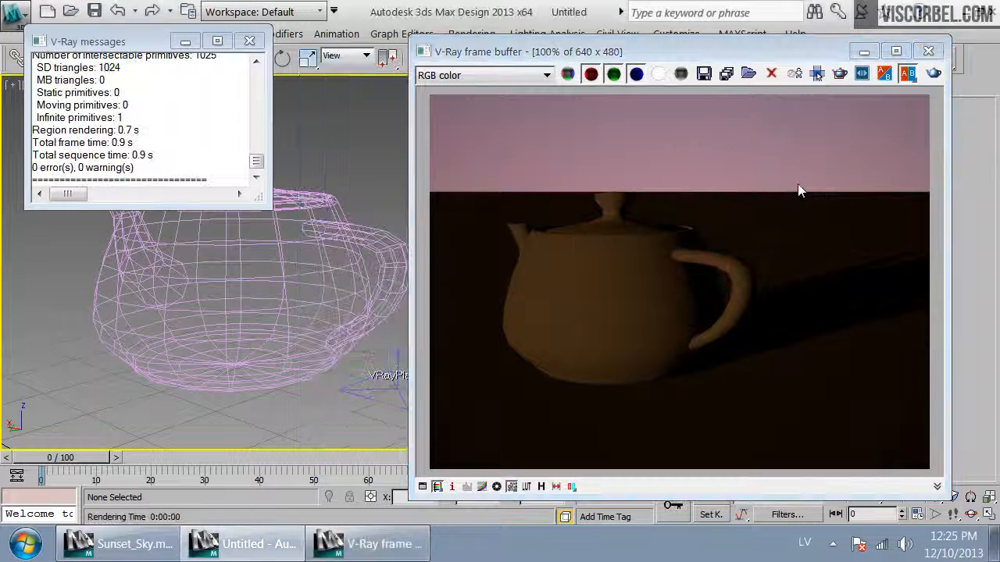
click(929, 56)
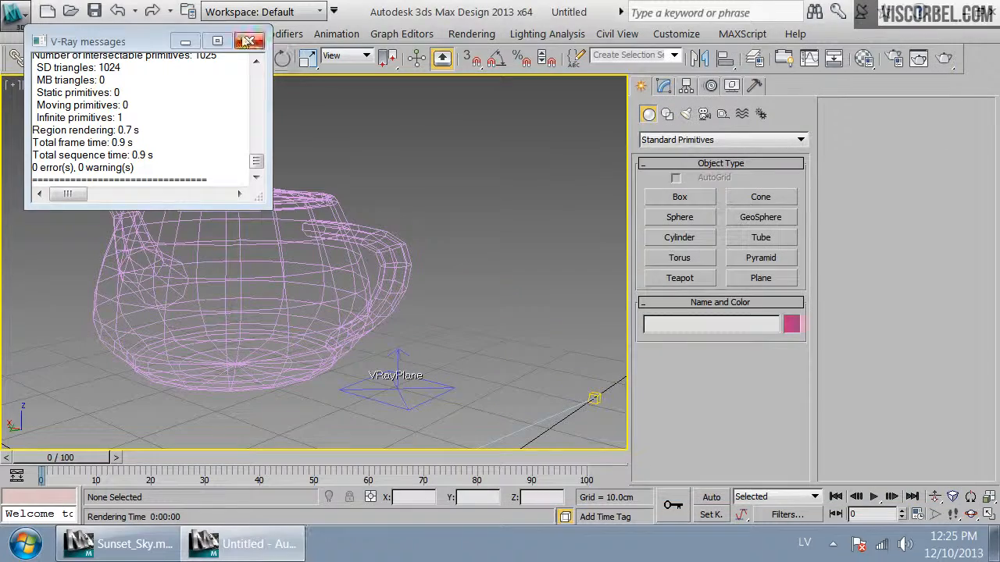
Select the teapot and walk the camera around it to reframe the shot
click(249, 40)
click(410, 246)
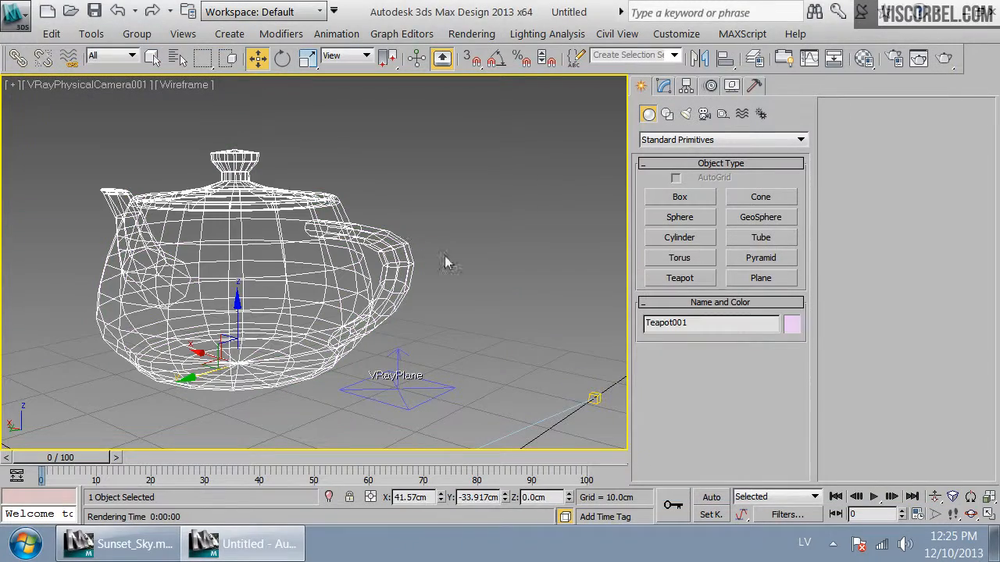
key(Up)
key(Up)
drag(487, 259, 460, 257)
key(Left)
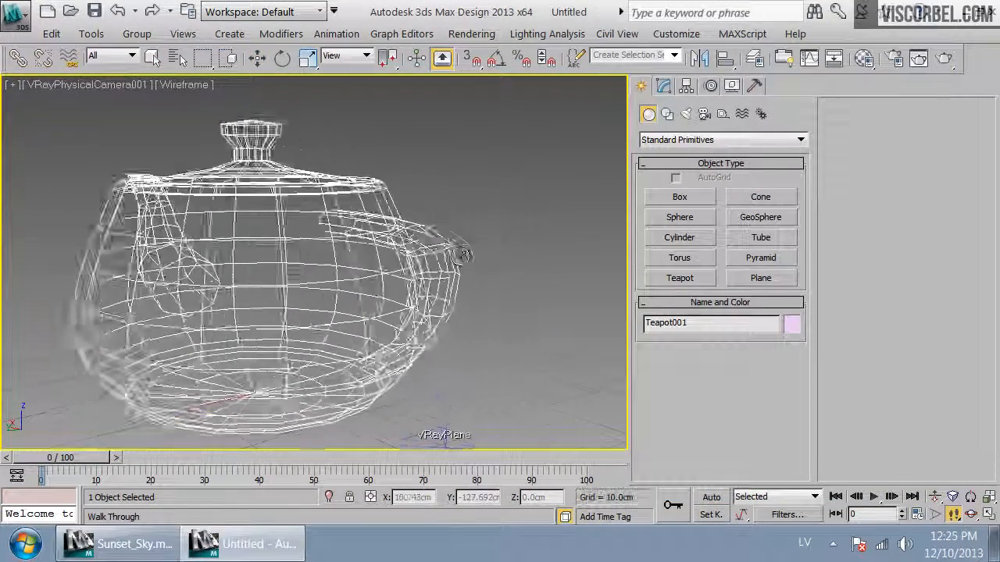
key(Down)
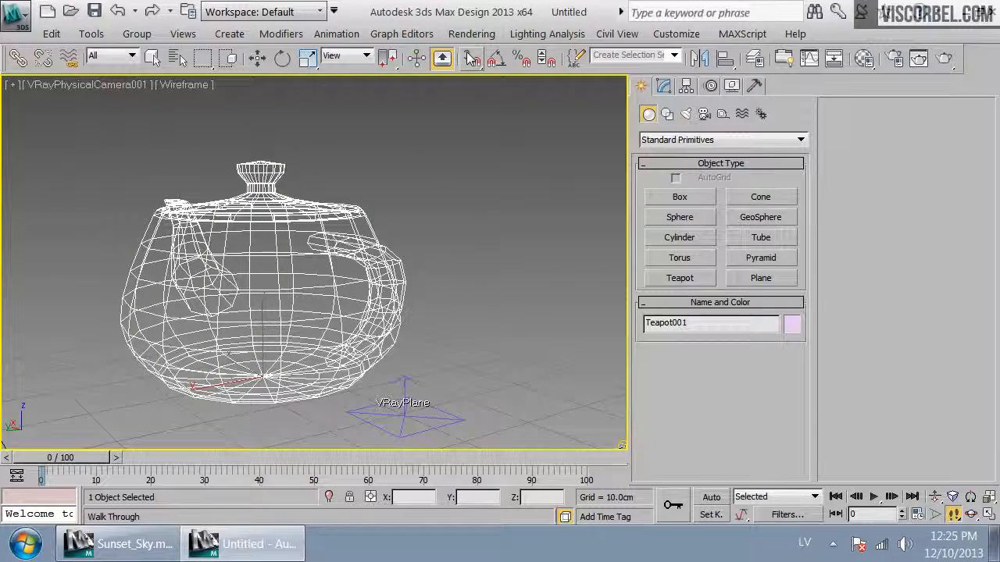
Open the Environment and Effects dialog and the Material Editor to inspect the environment map
click(471, 33)
click(562, 122)
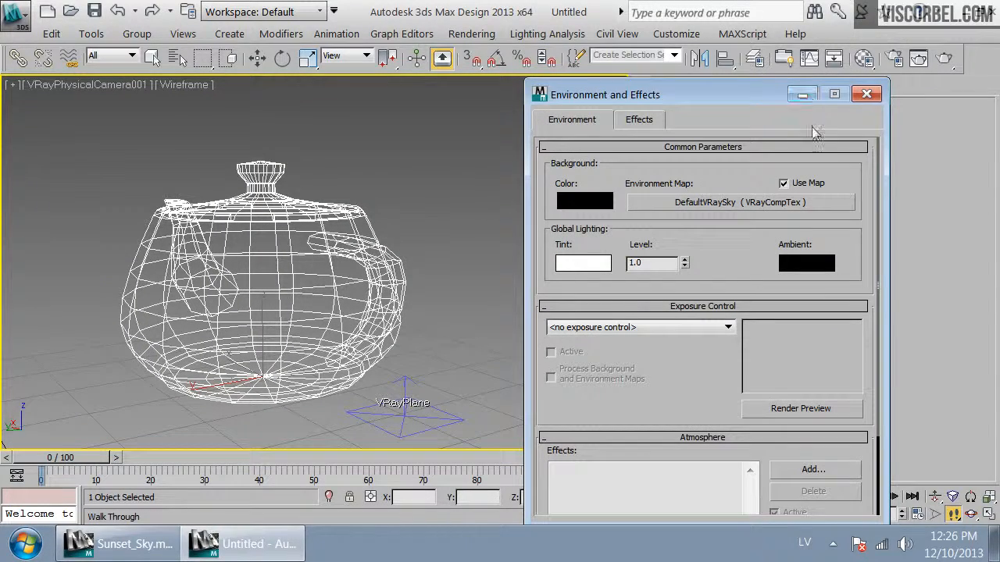
click(835, 63)
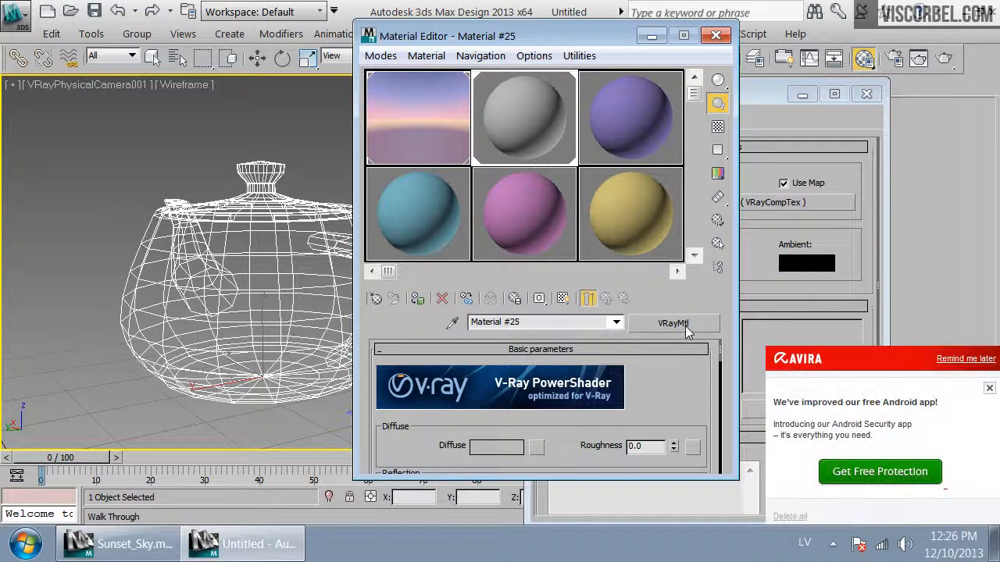
click(984, 362)
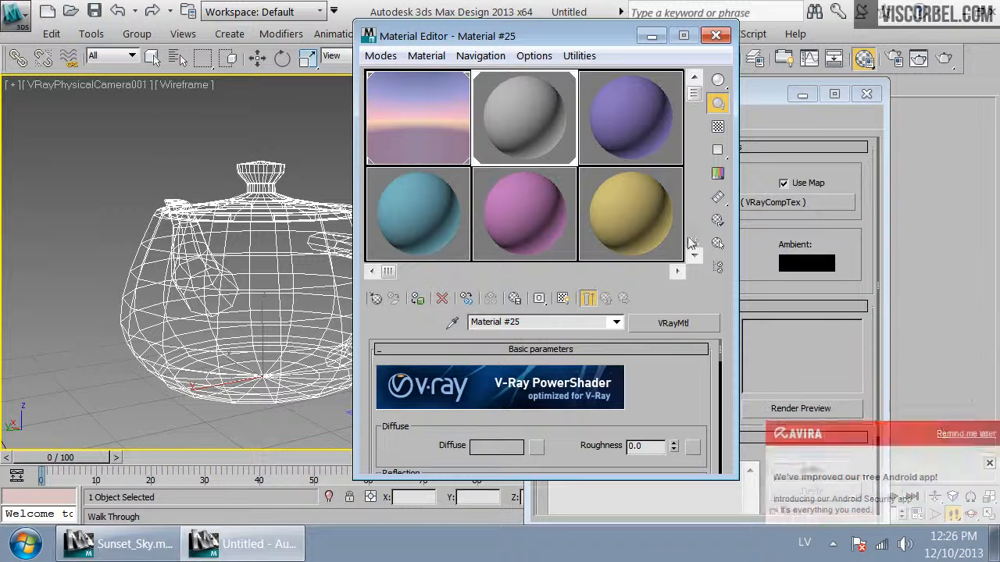
Wrap the DefaultVRaySky environment map in an Output map, keeping the old map as a sub-map, and set Output Amount to 1.5
click(415, 106)
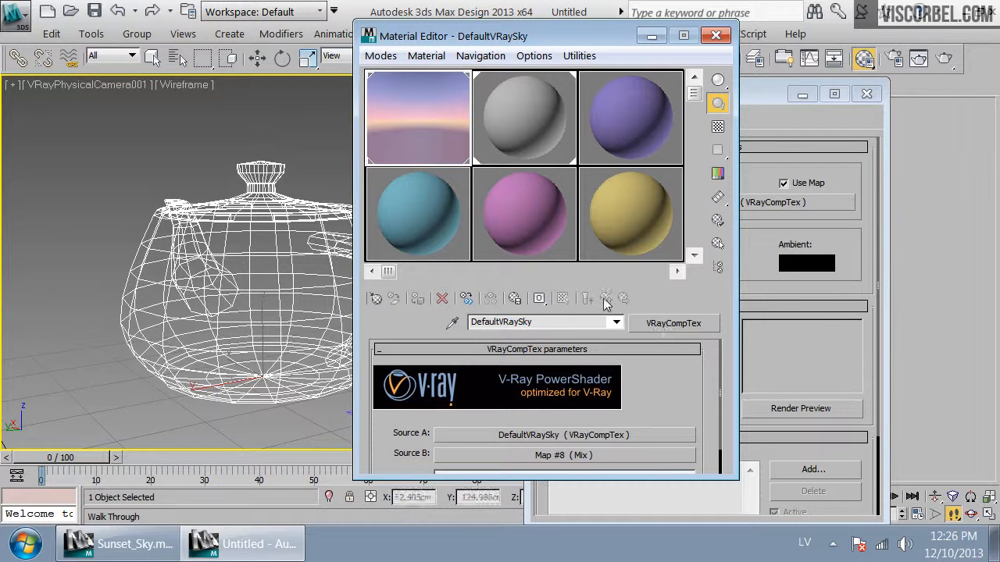
click(703, 321)
click(683, 427)
scroll(682, 433, down, 3)
scroll(683, 438, down, 3)
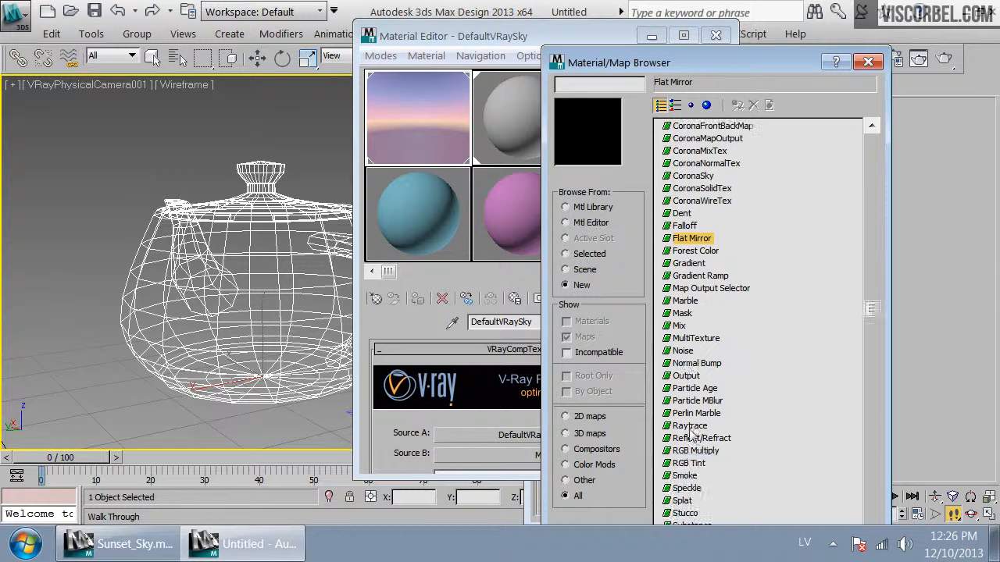
double_click(689, 380)
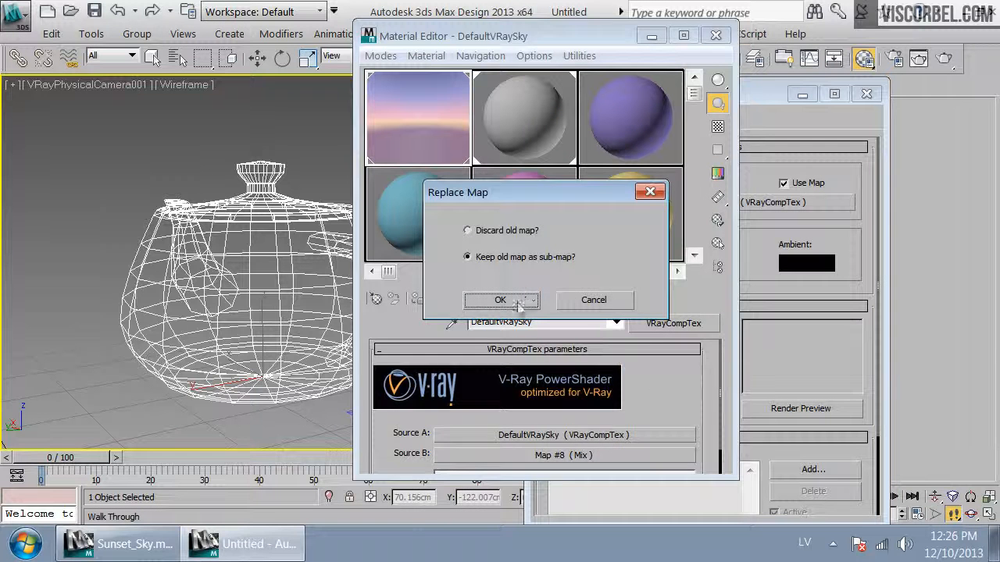
click(508, 297)
drag(577, 33, 434, 29)
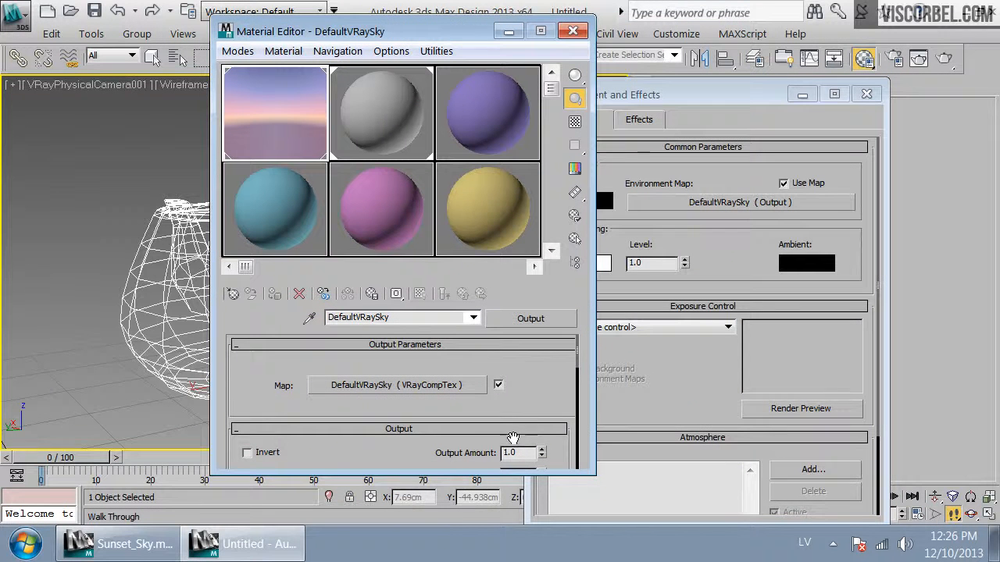
drag(522, 450, 445, 451)
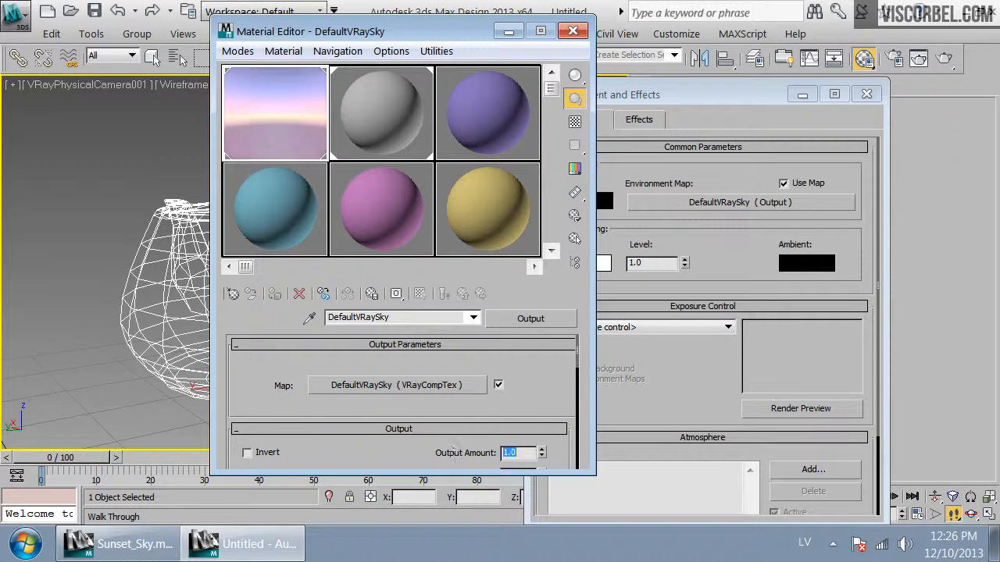
Render the camera view, then close the frame buffer and the Environment and Effects dialog
click(944, 59)
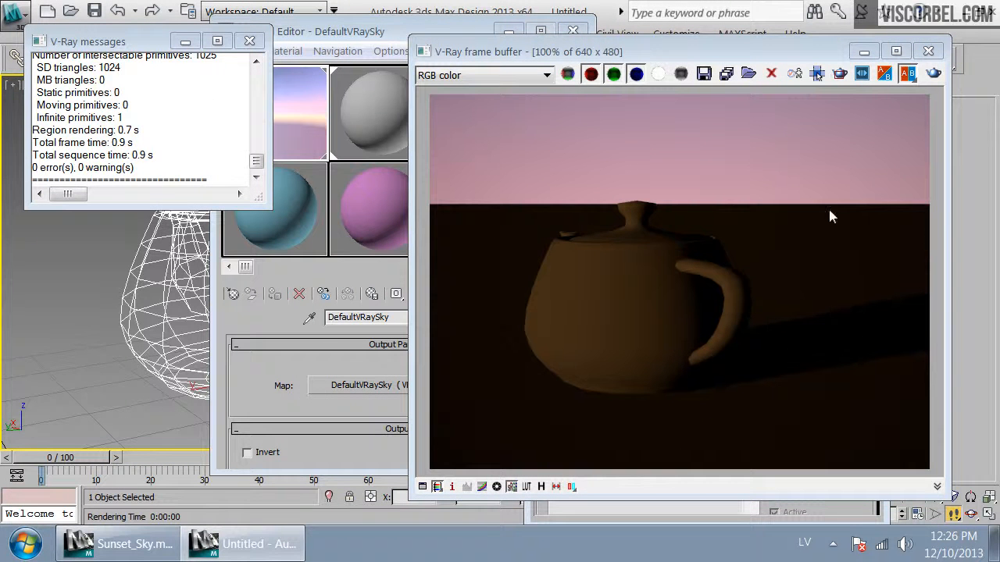
click(928, 52)
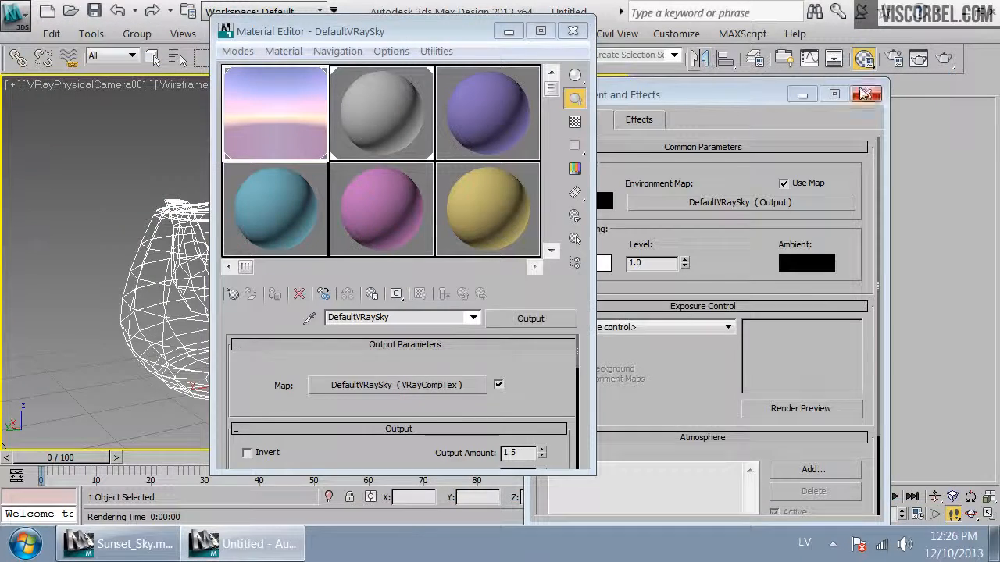
click(867, 94)
click(573, 30)
alt+middle_drag(511, 168, 557, 195)
key(m)
click(351, 118)
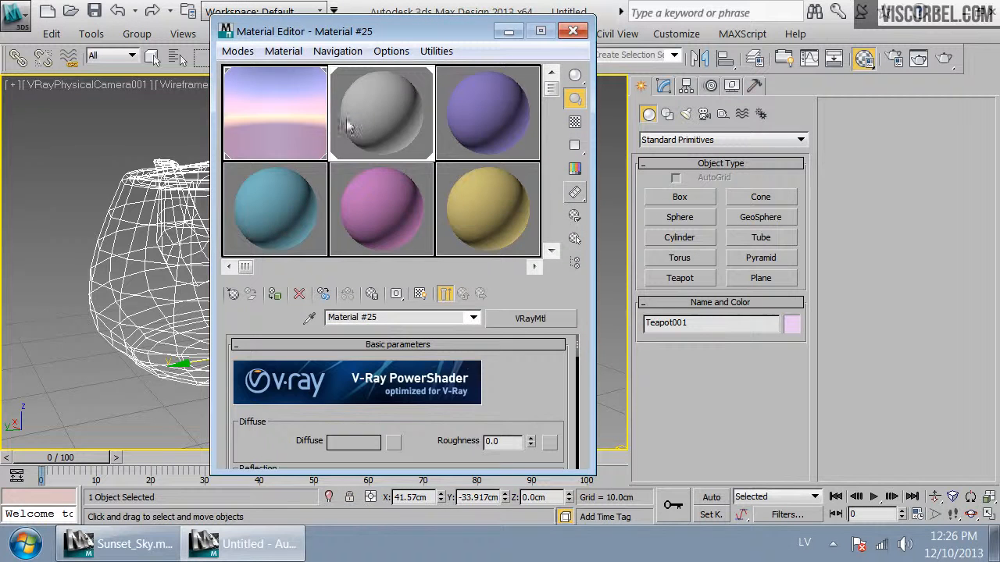
click(573, 31)
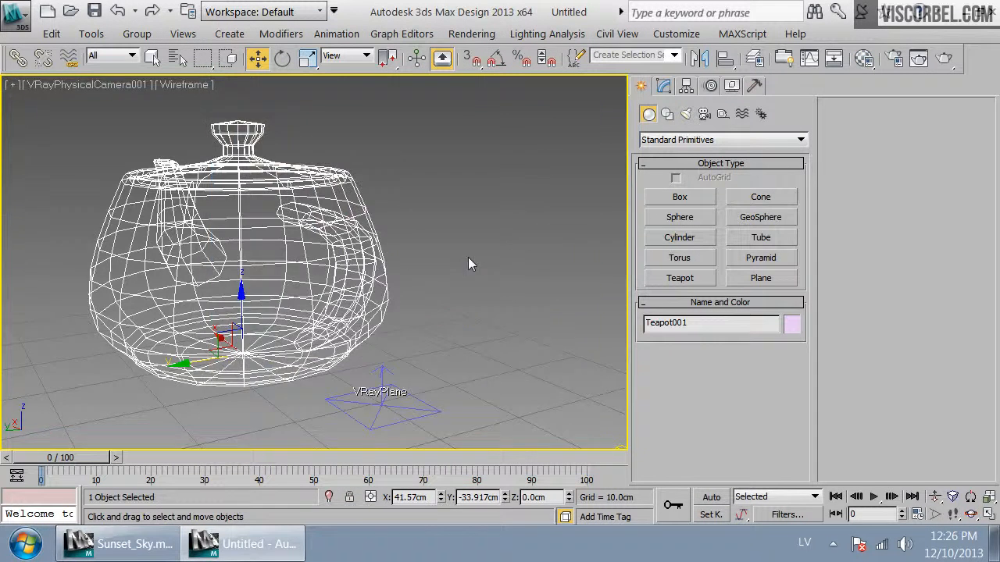
Select the VRayPhysicalCamera in the Top view, open its shutter speed parameters, and return to the camera view
key(t)
scroll(438, 254, down, 3)
click(311, 79)
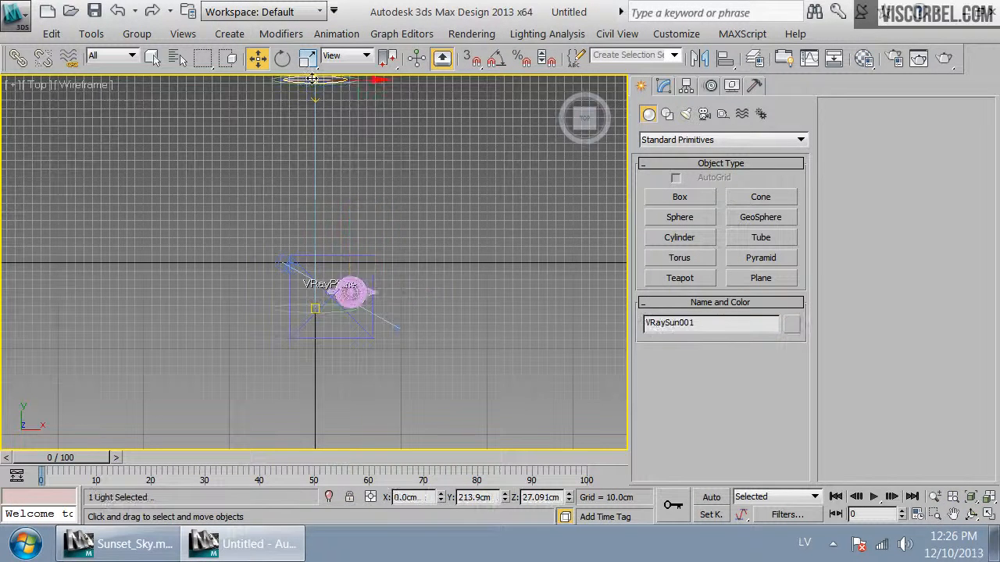
click(283, 264)
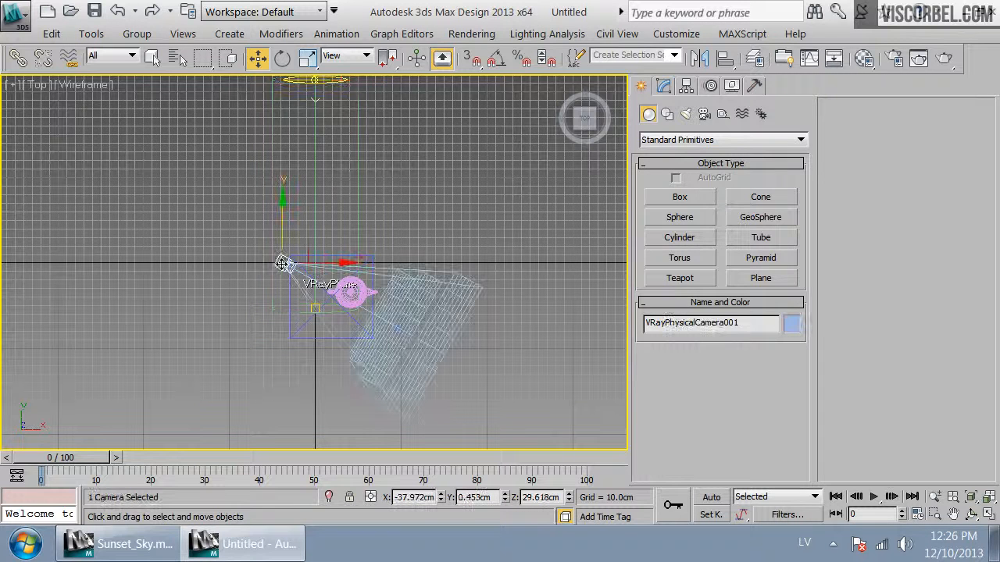
click(664, 86)
scroll(684, 407, down, 5)
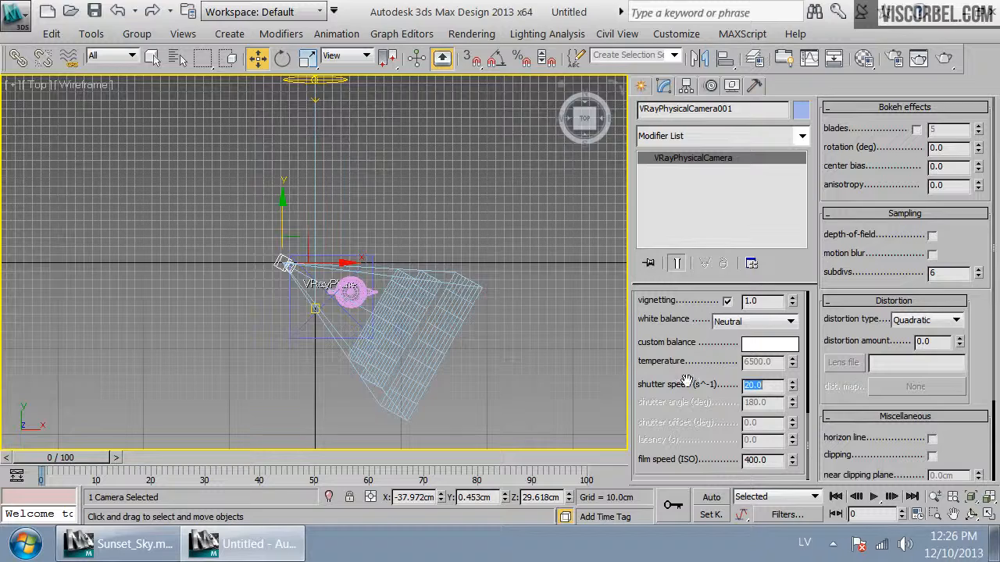
key(c)
Render the camera view and close the frame buffer
click(943, 61)
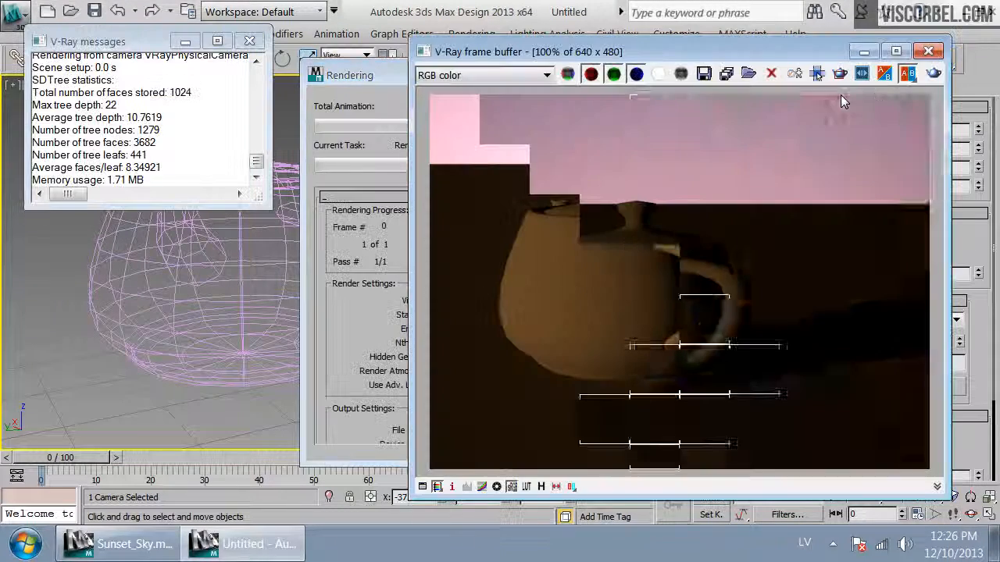
click(928, 53)
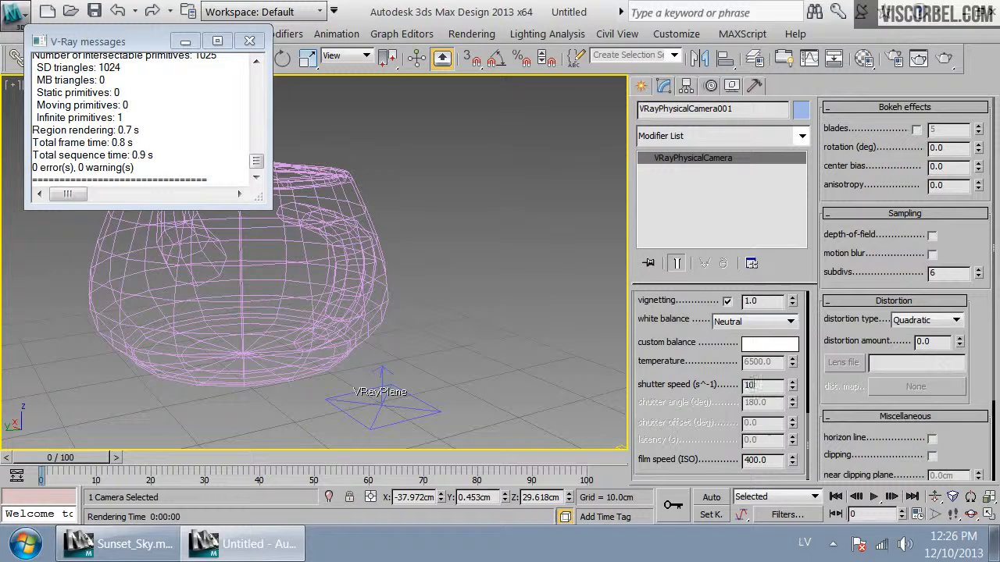
Set the camera's shutter speed to 10 and render the camera view again
click(943, 59)
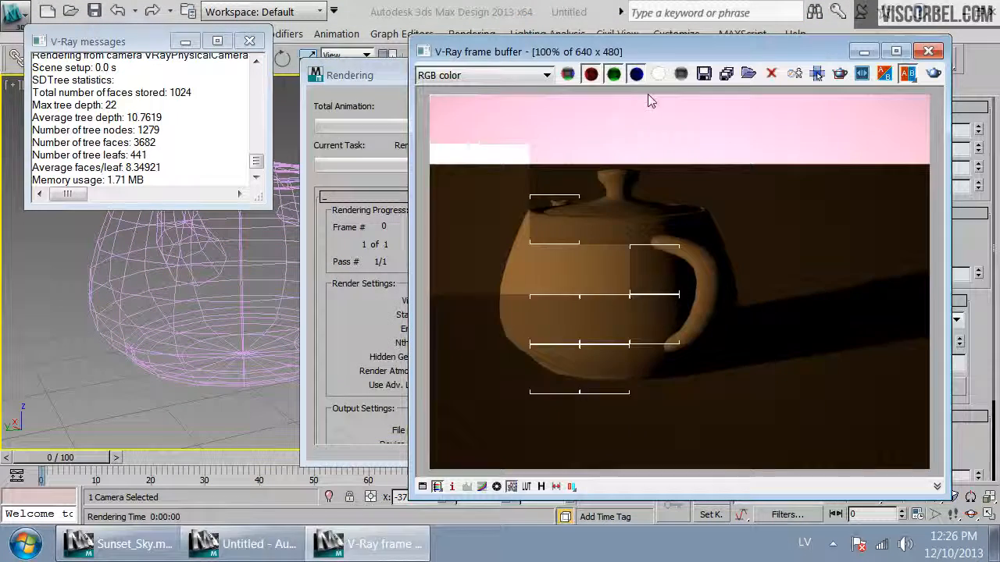
click(928, 53)
Walk the camera around the teapot to reframe the shot and render the camera view
click(250, 41)
key(Up)
drag(434, 334, 578, 330)
key(Left)
click(946, 64)
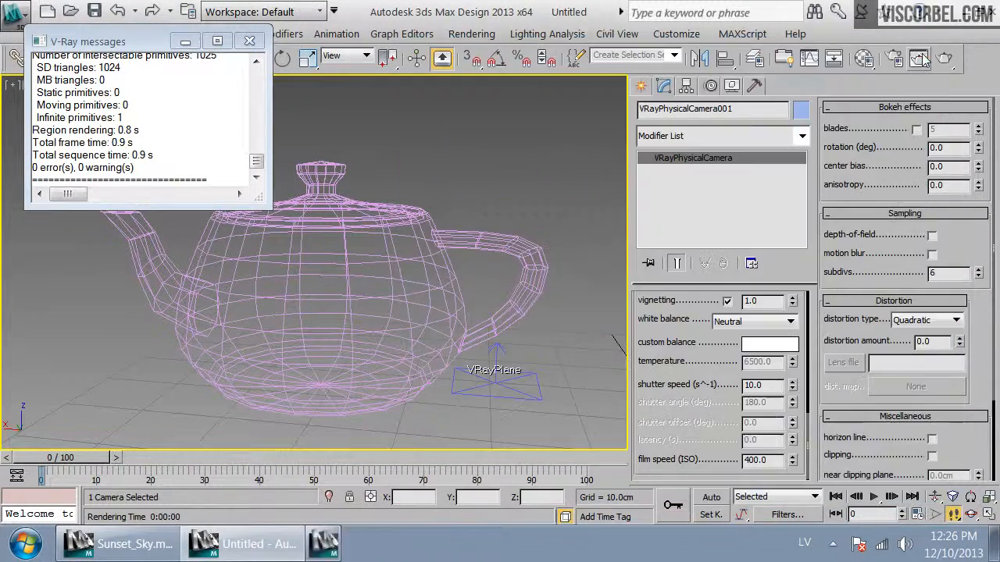
click(928, 51)
Set the sky Output map's Output Amount to 0.1 and render the camera view
click(863, 58)
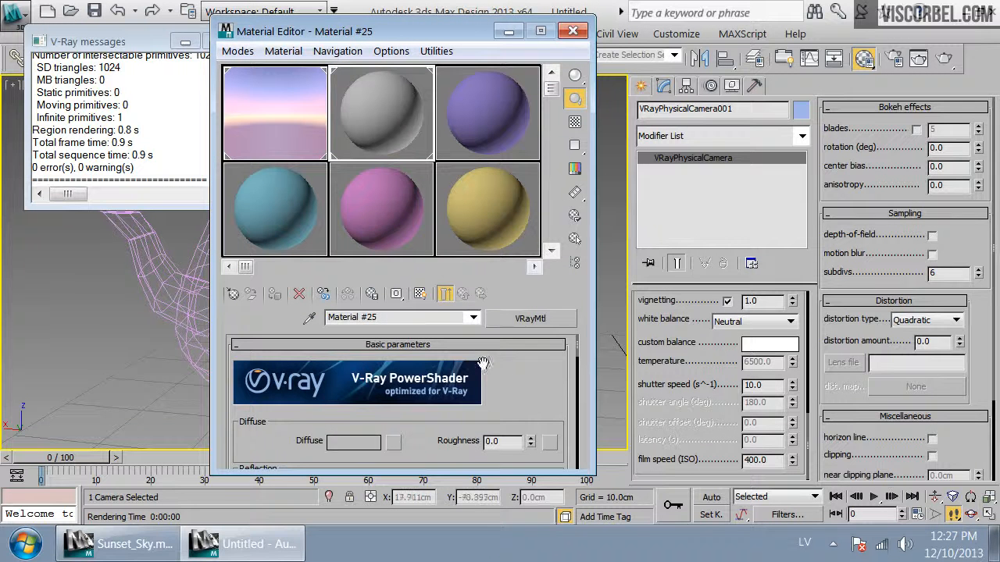
click(297, 154)
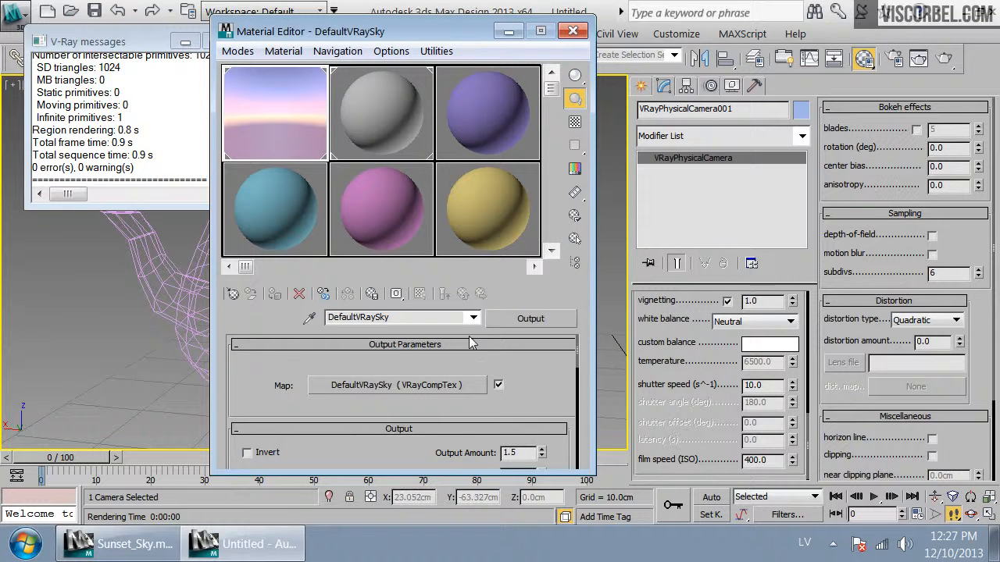
drag(539, 414, 547, 323)
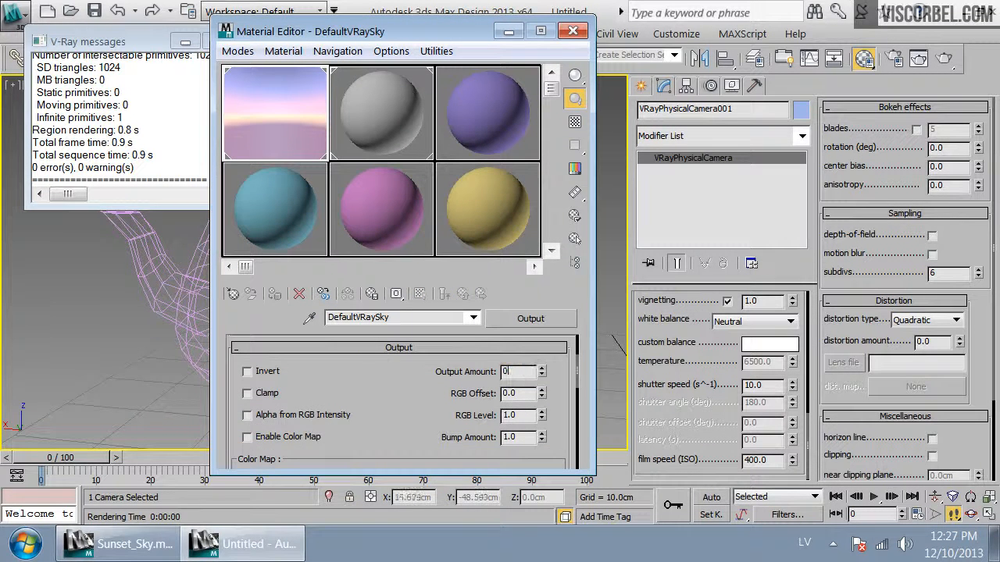
text(0.1)
key(Return)
click(938, 66)
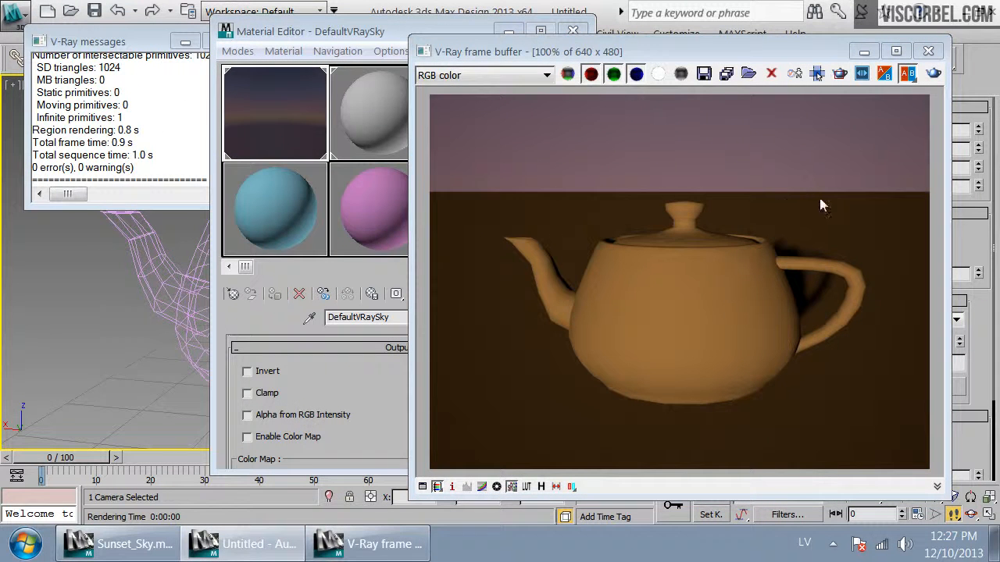
click(928, 52)
Walk the camera back slightly to reframe the teapot and render again
click(574, 32)
key(Down)
drag(462, 197, 500, 200)
click(945, 65)
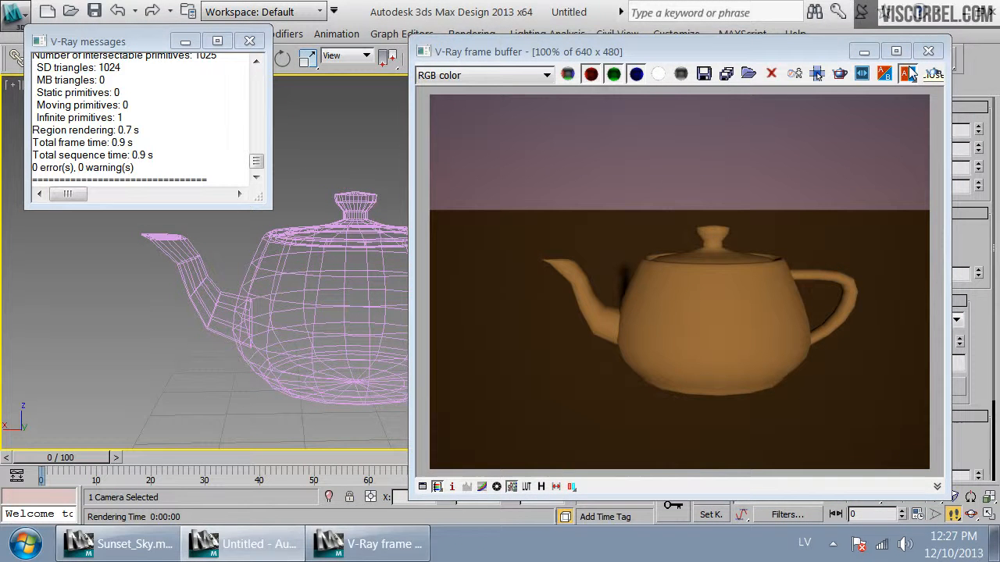
click(924, 50)
click(927, 52)
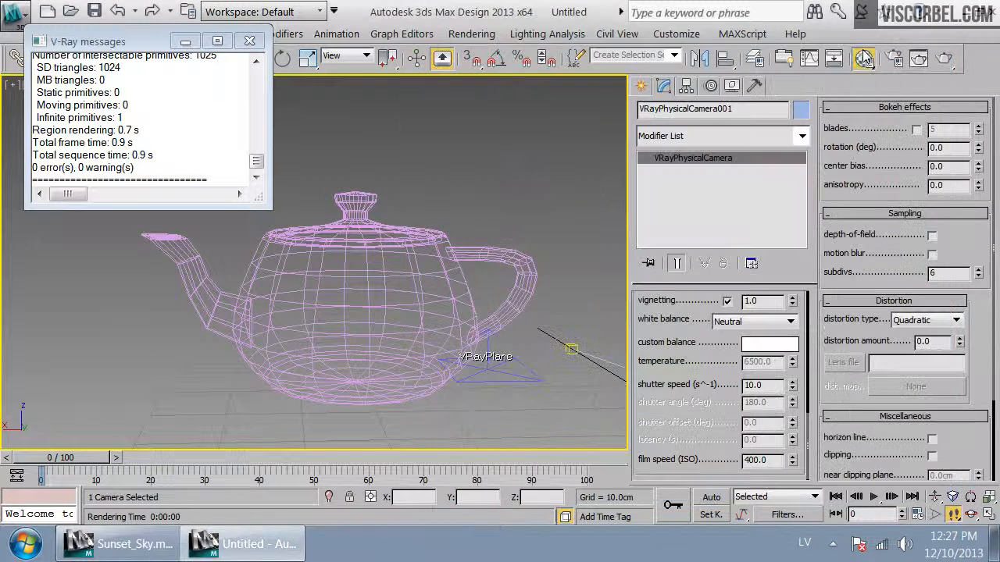
Inspect the sky's nested Mix map and its Gradient Ramp sub-maps in the Material Editor
click(863, 58)
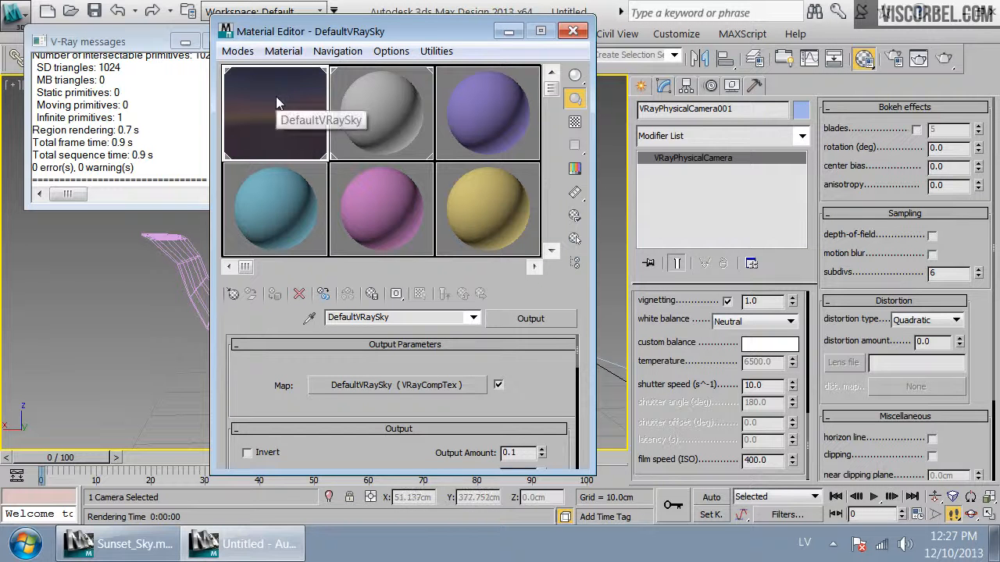
double_click(276, 96)
click(572, 227)
drag(546, 389, 533, 353)
click(410, 355)
drag(532, 401, 531, 375)
click(456, 423)
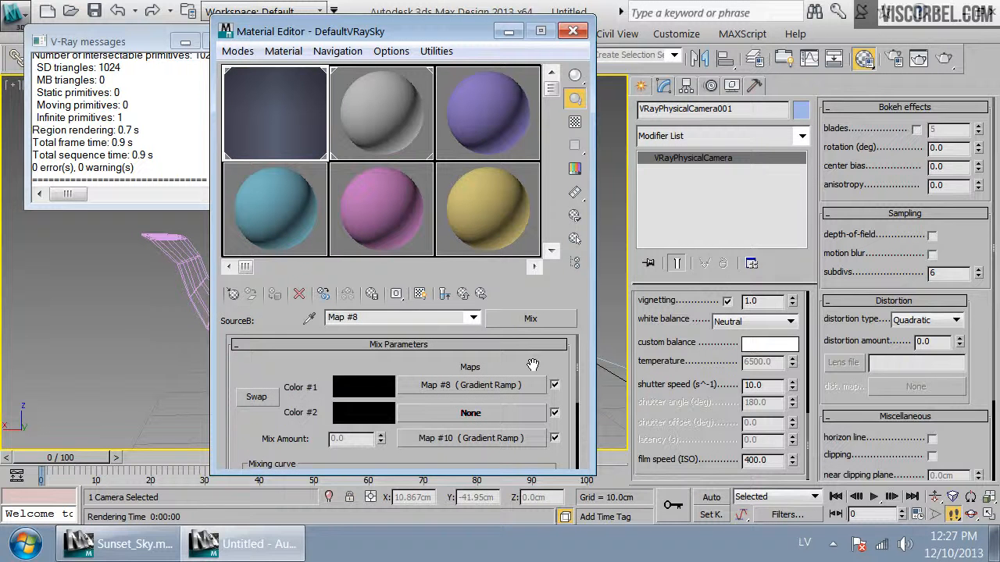
click(494, 440)
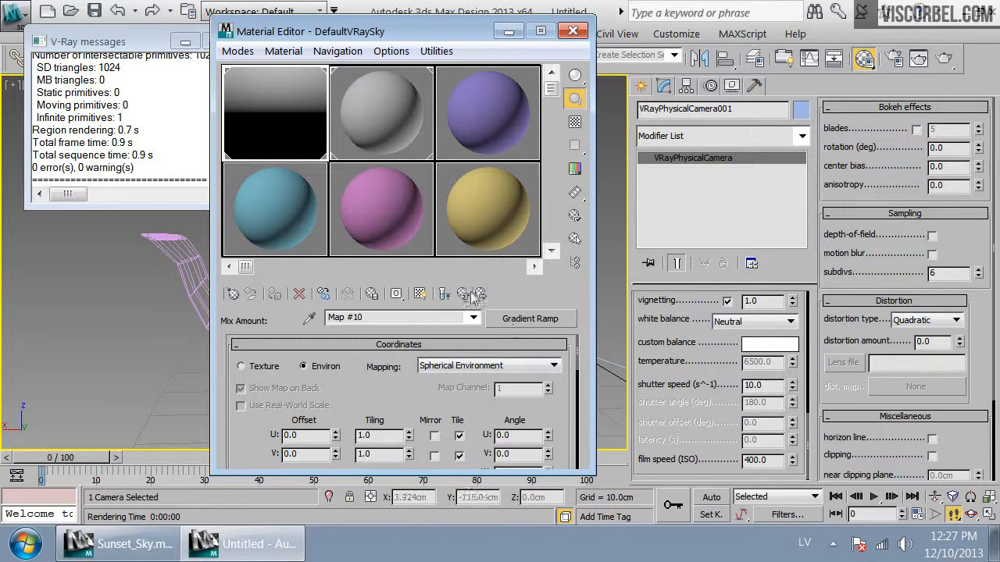
Set the middle flag of the Mix's Color #1 Gradient Ramp to saturation 177 and render the camera view
click(445, 294)
click(471, 385)
scroll(466, 336, down, 5)
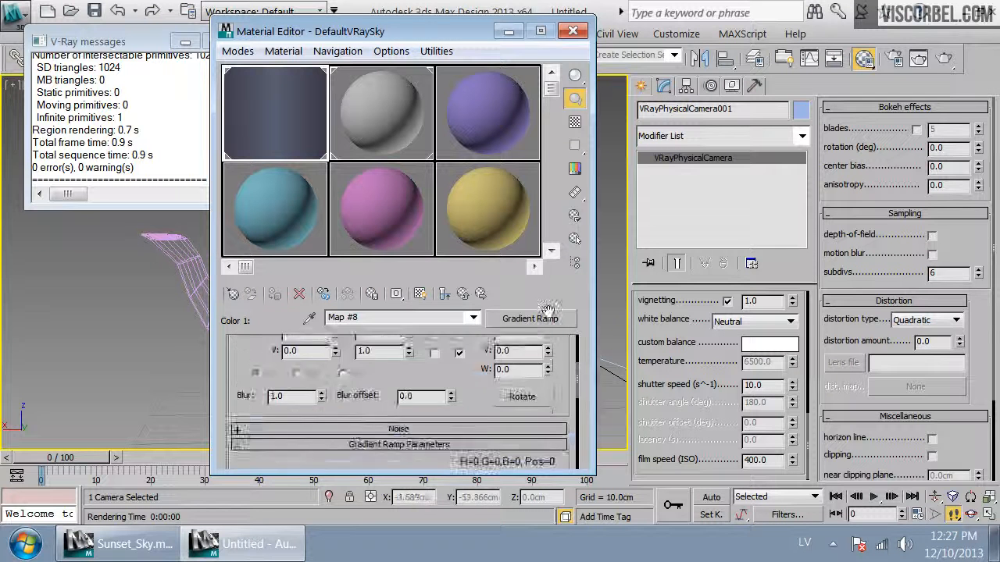
double_click(398, 418)
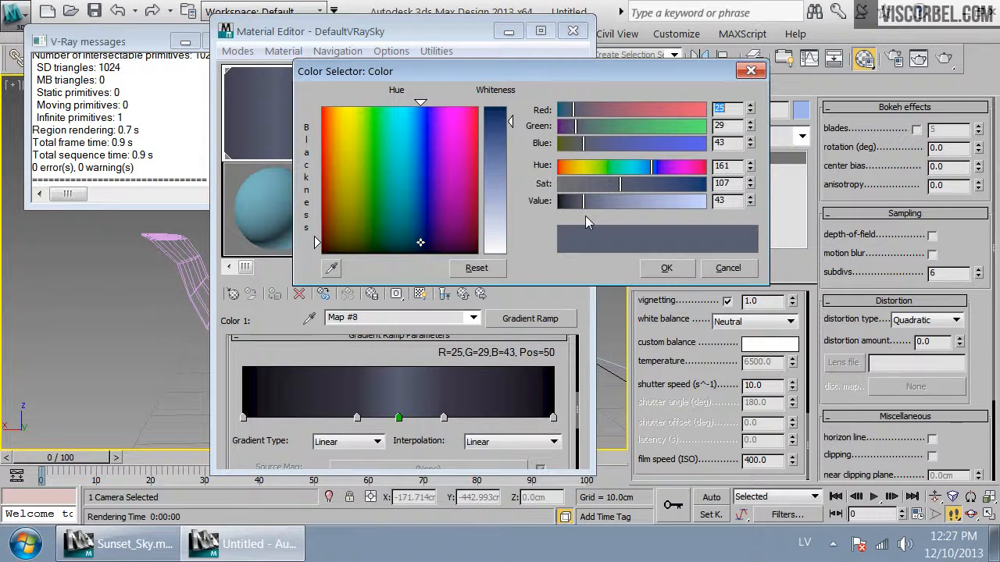
click(659, 184)
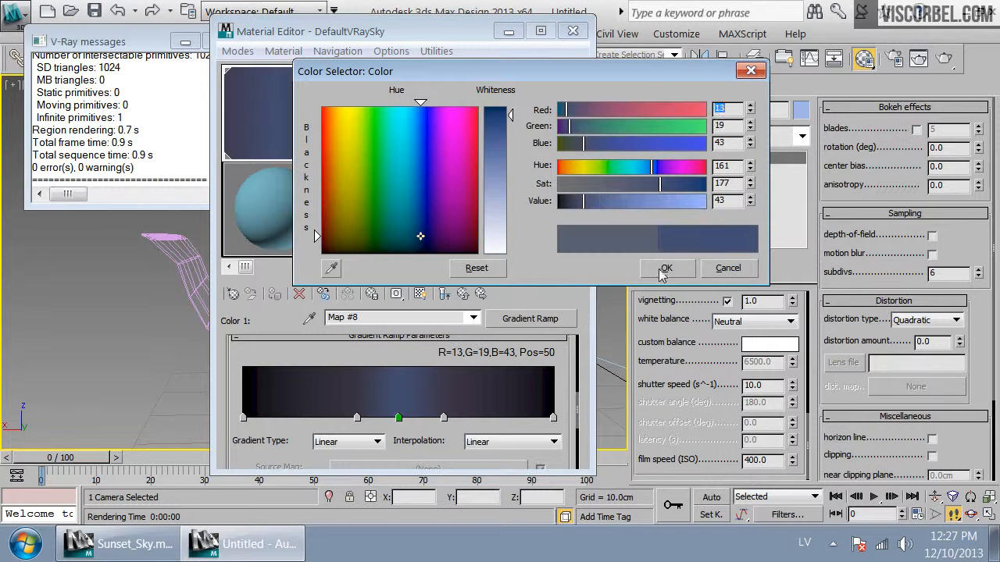
click(666, 267)
click(940, 61)
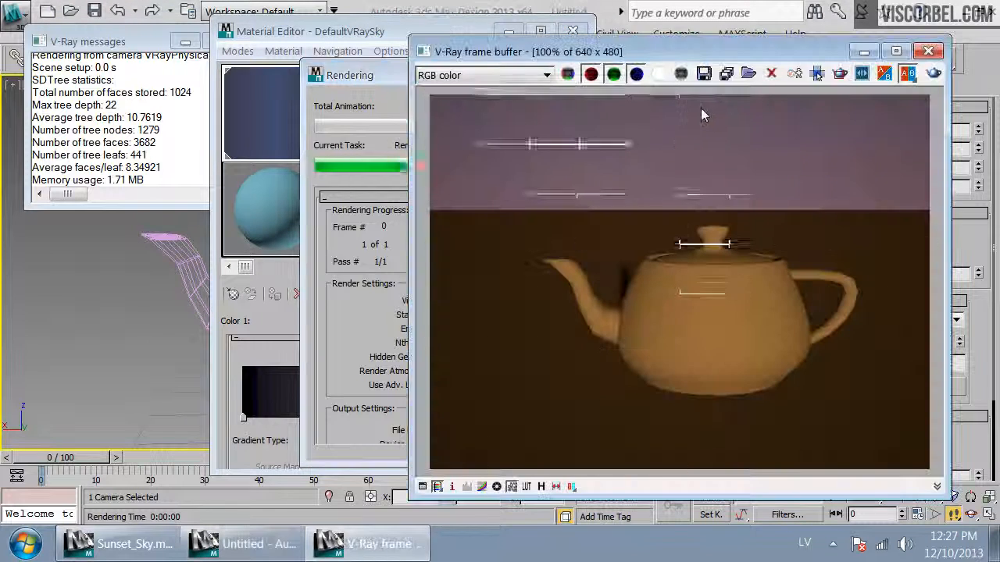
click(928, 52)
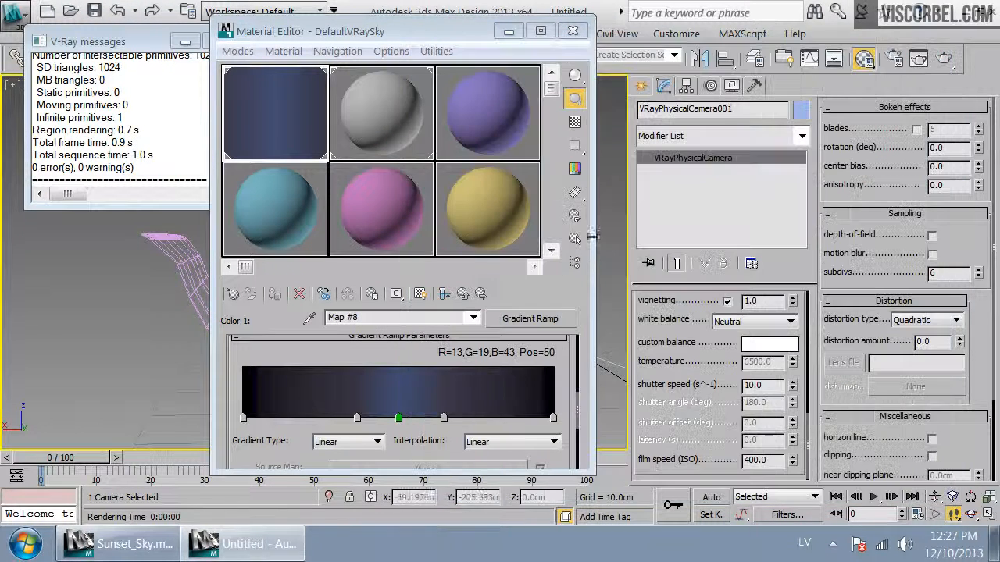
Navigate up to the VRayCompTex and open Source B's Gradient Ramp to examine its sunset colours
click(462, 295)
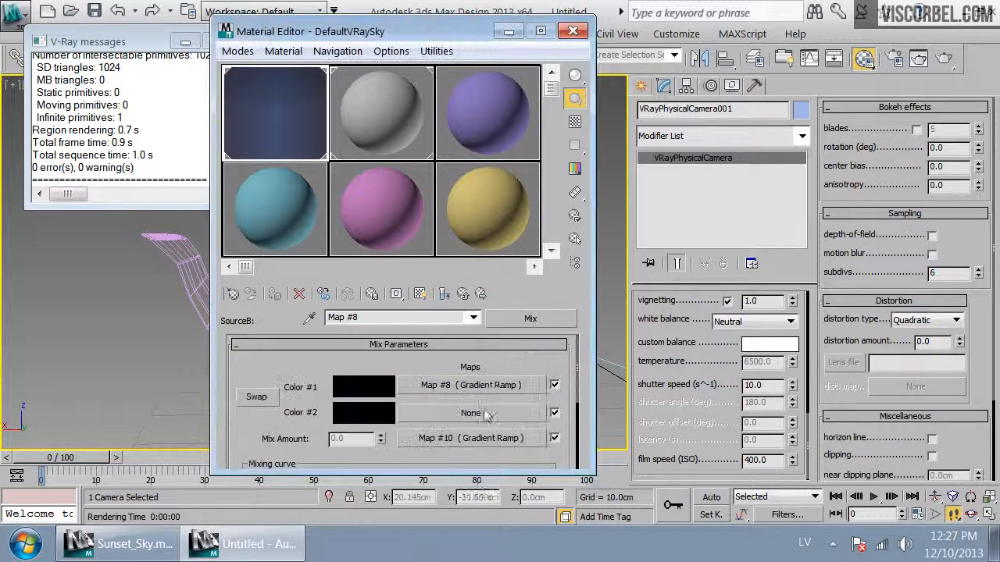
click(467, 296)
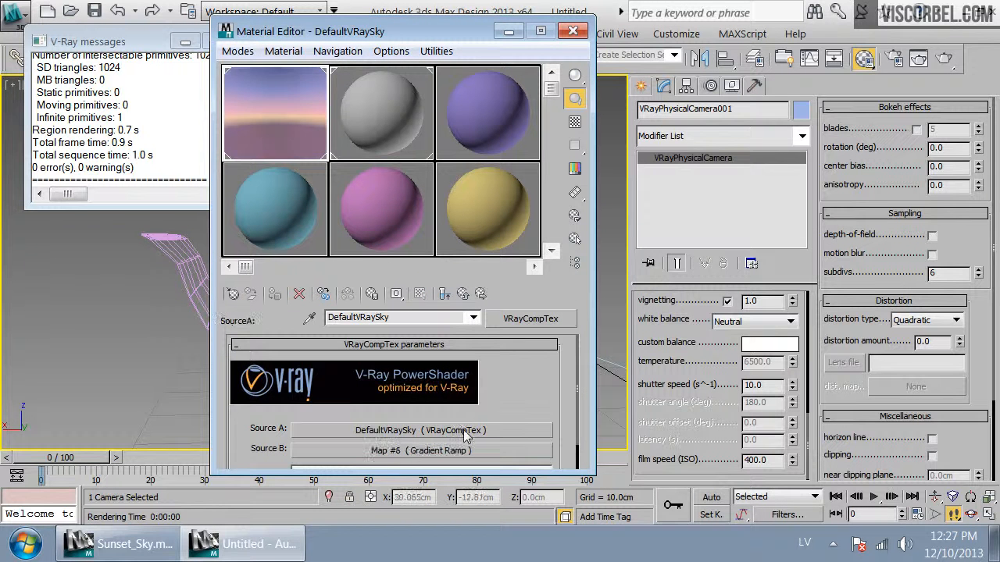
scroll(387, 444, down, 2)
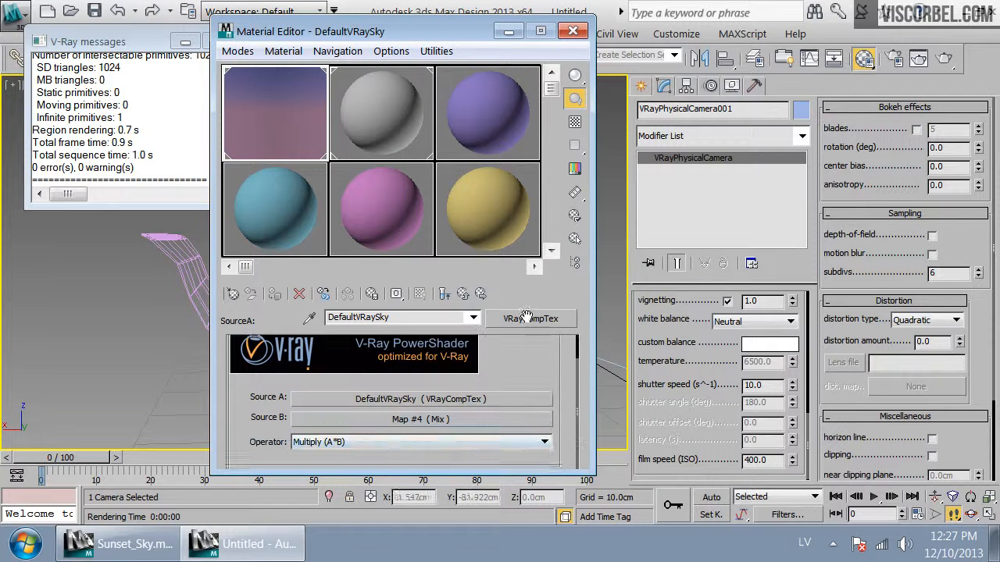
click(402, 424)
click(449, 387)
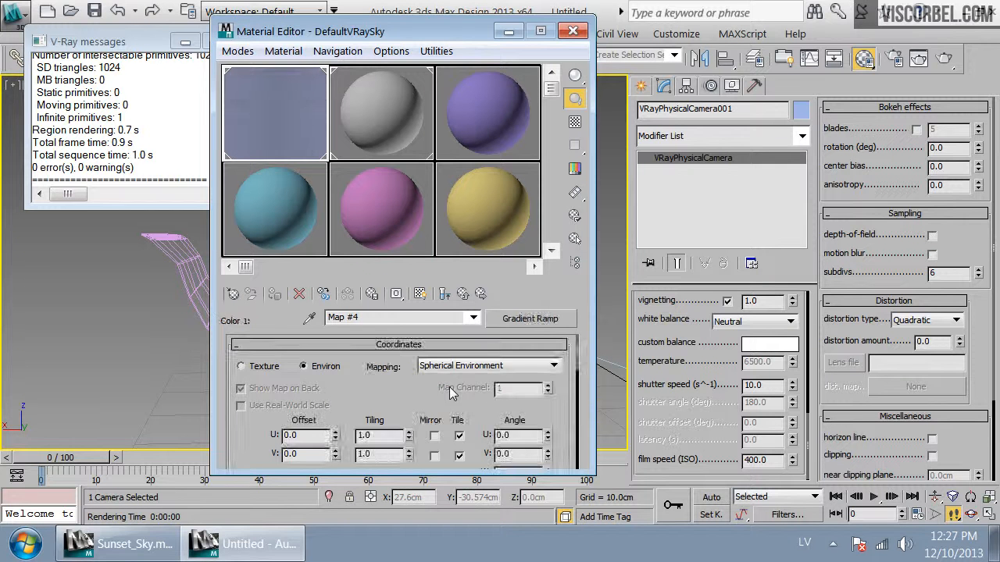
drag(475, 391, 499, 183)
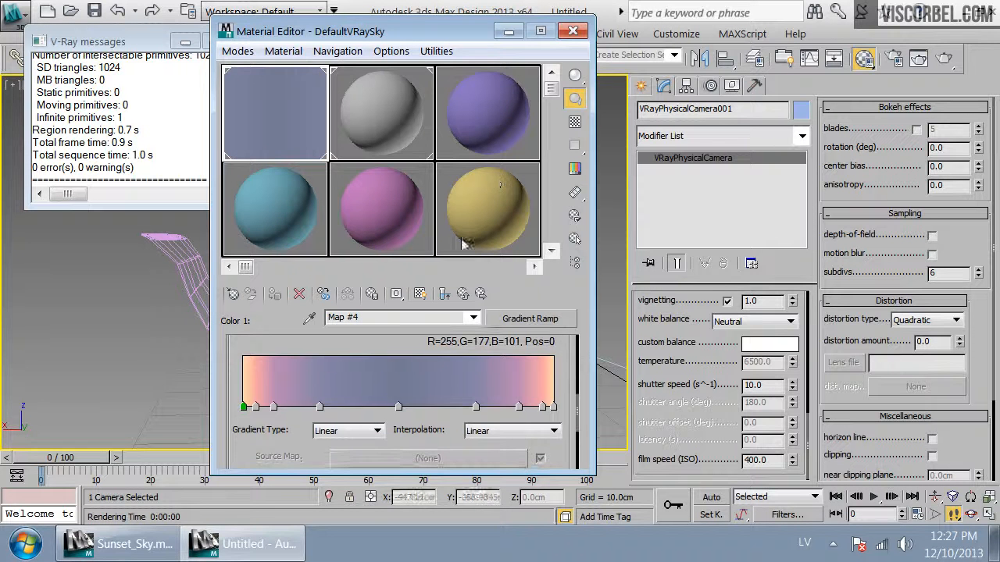
Adjust the saturation and value of the central flag's colour in Source B's Gradient Ramp and render the camera view
double_click(399, 407)
drag(642, 192, 662, 194)
drag(602, 200, 585, 201)
click(666, 268)
click(942, 59)
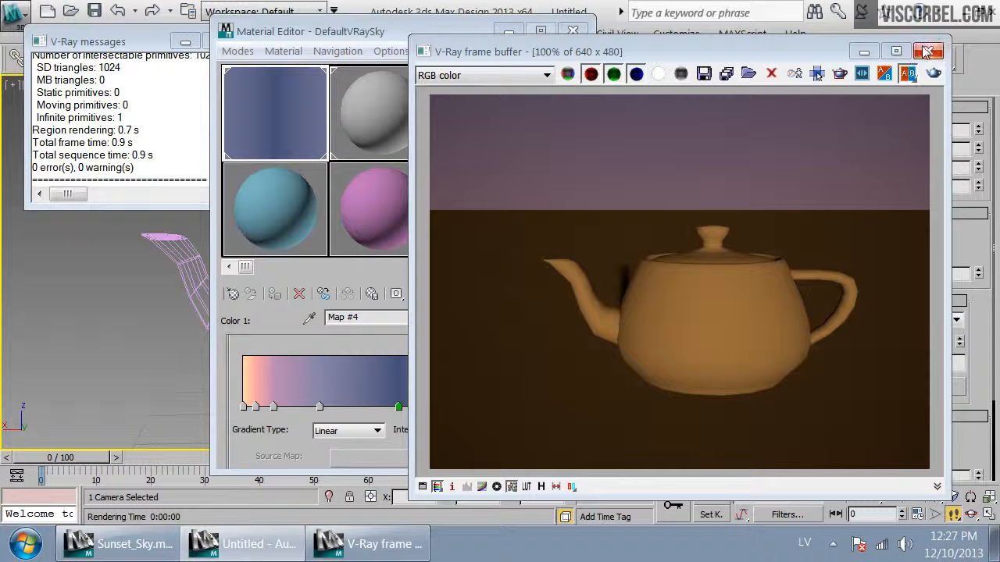
Change the hue of the gradient flag at position 25 in the Color Selector
click(928, 52)
double_click(319, 406)
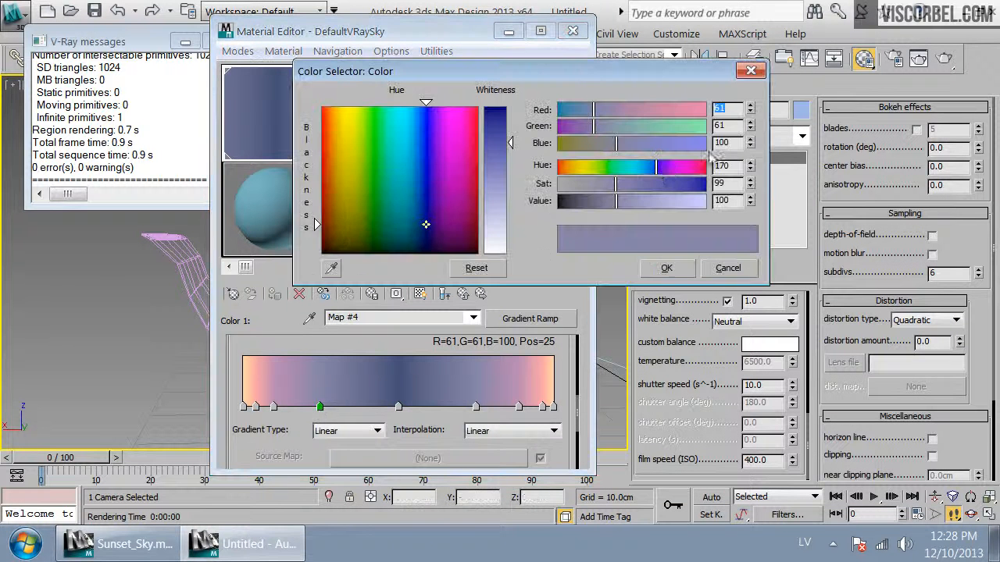
drag(660, 168, 664, 193)
click(667, 268)
Copy the position-25 flag's colour onto the flag at position 75 and render the camera view
right_click(320, 409)
click(346, 437)
right_click(478, 409)
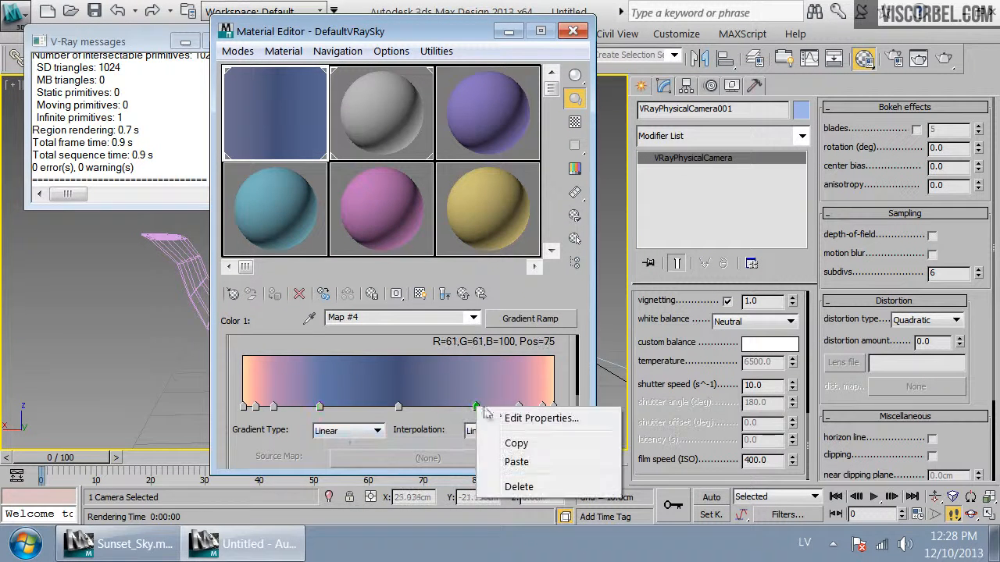
click(517, 462)
click(945, 60)
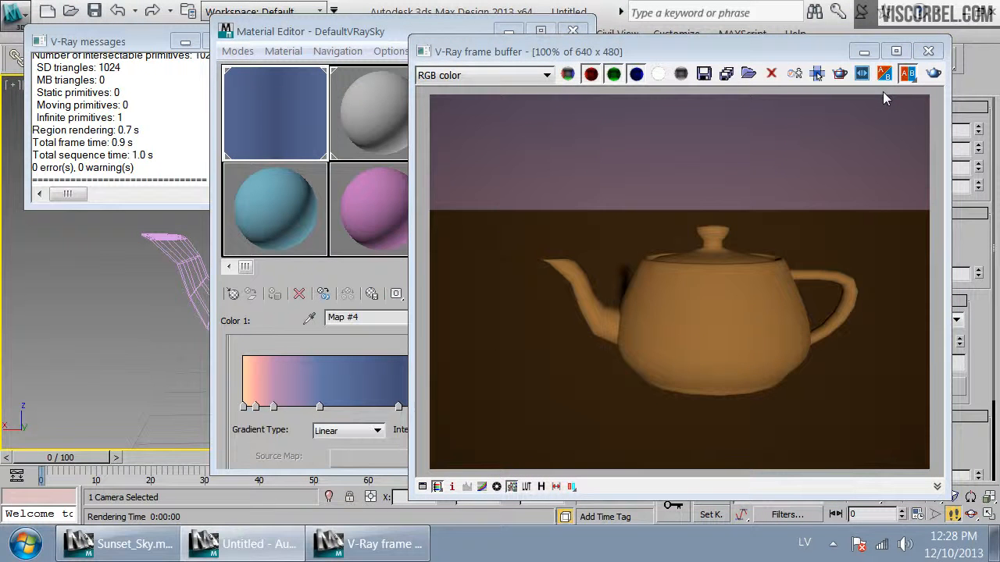
Close the Material Editor, pan the camera view slightly sideways and render it
click(928, 51)
click(572, 30)
alt+middle_drag(492, 211, 562, 205)
drag(562, 205, 520, 205)
click(944, 60)
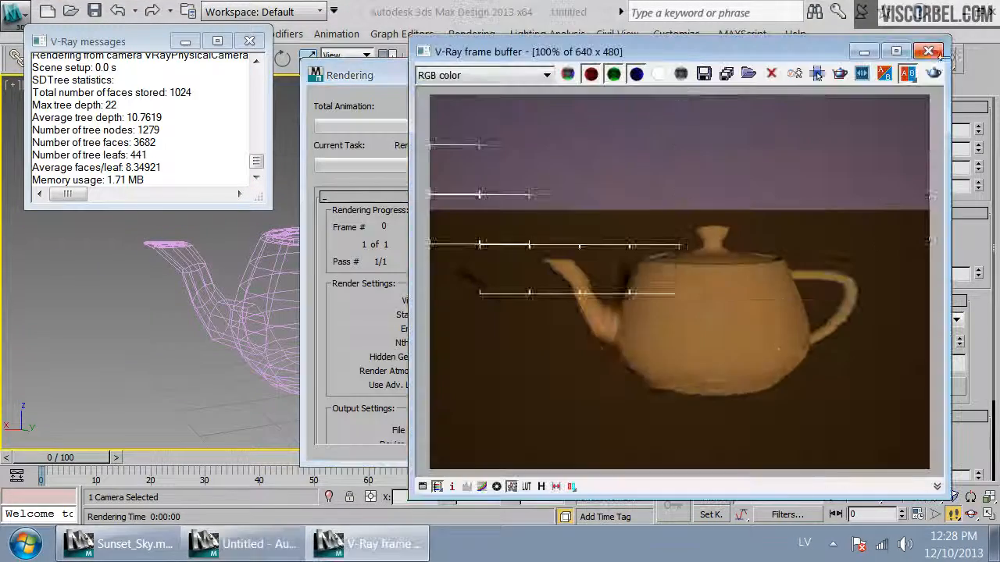
Turn the camera toward the sun and render the camera view
click(929, 53)
drag(386, 262, 263, 332)
click(942, 64)
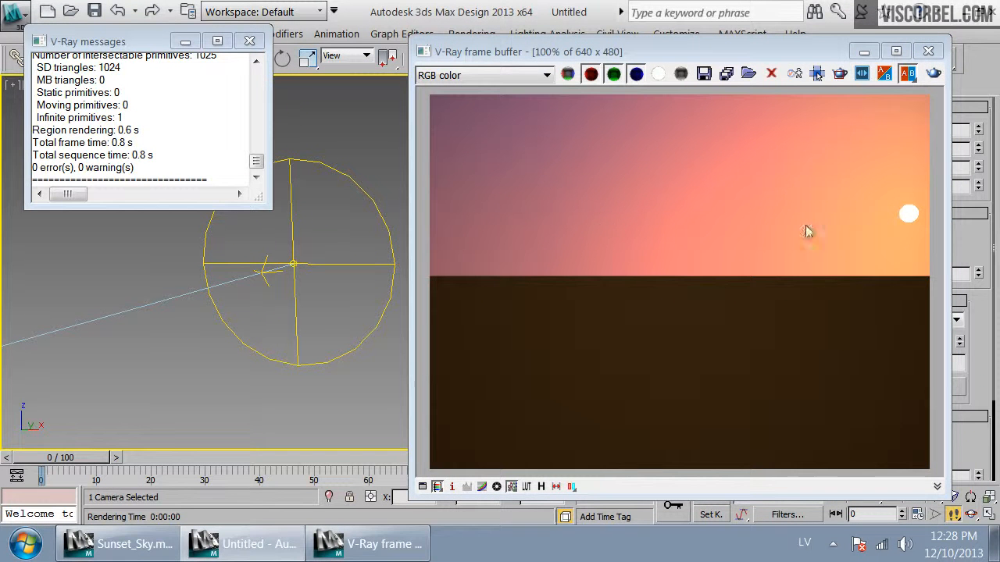
click(928, 56)
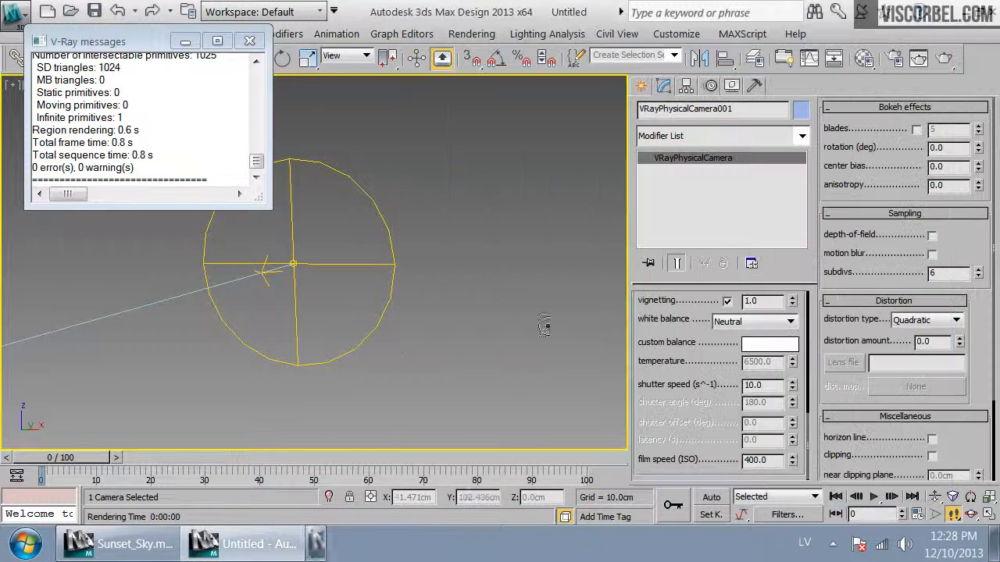
Select the VRaySun and move it higher, then render the camera view
drag(262, 412, 214, 415)
alt+middle_drag(214, 415, 324, 265)
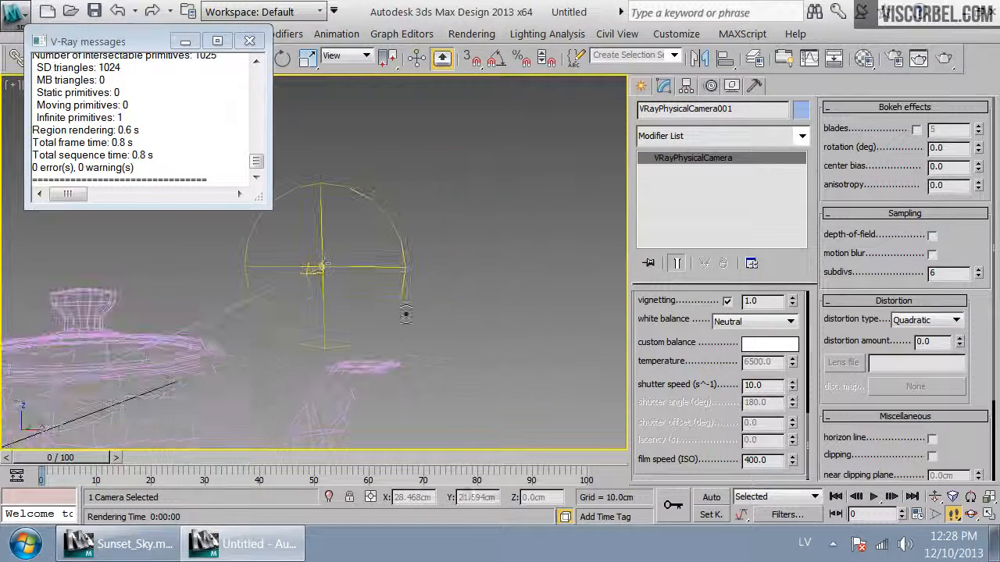
click(324, 266)
drag(321, 217, 322, 94)
click(943, 58)
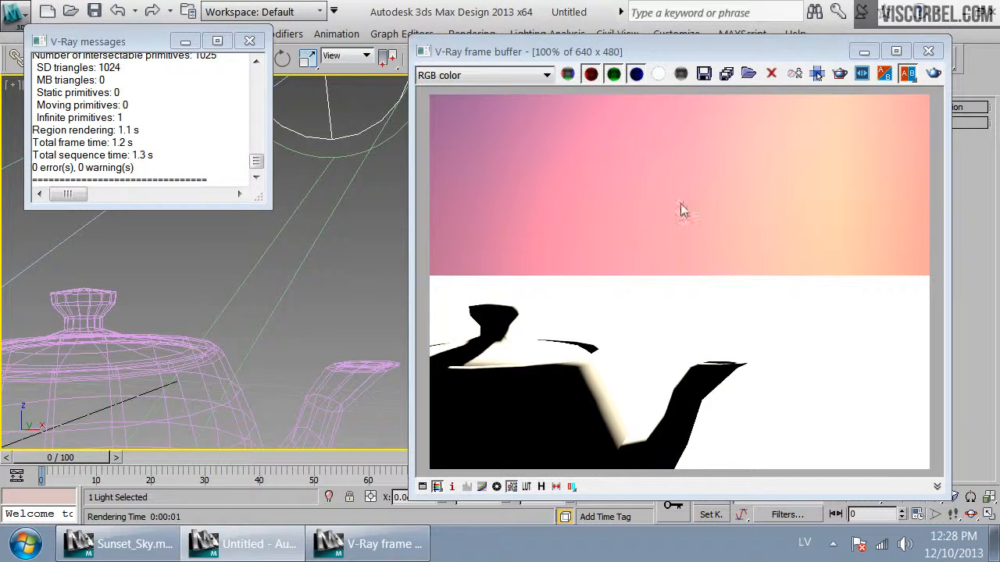
Lower the VRaySun in the front view to a height of about 34 cm and render the camera view
click(927, 51)
middle_drag(492, 149, 423, 197)
key(Up)
drag(393, 210, 392, 247)
key(Escape)
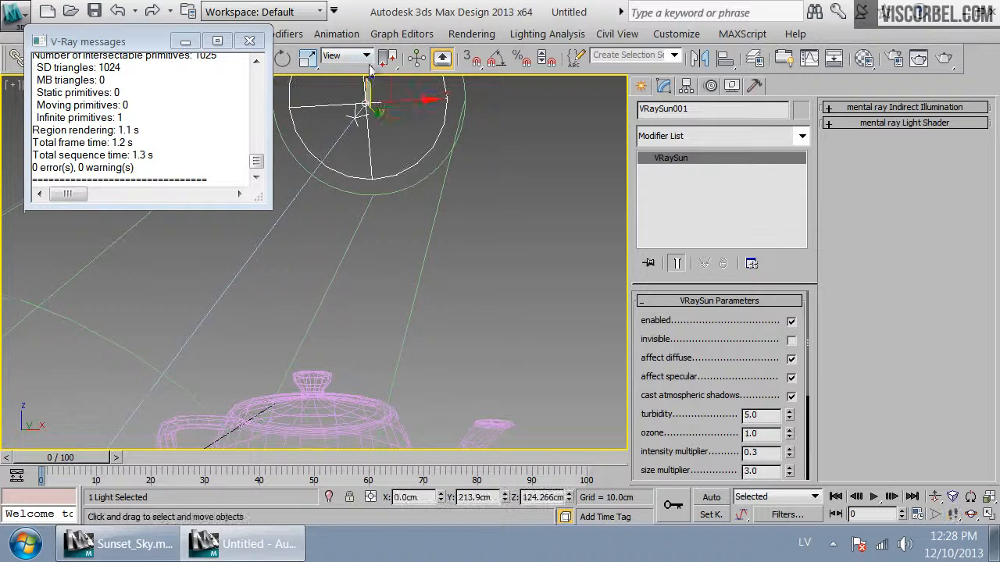
key(f)
click(435, 141)
alt+middle_drag(435, 141, 460, 245)
click(296, 235)
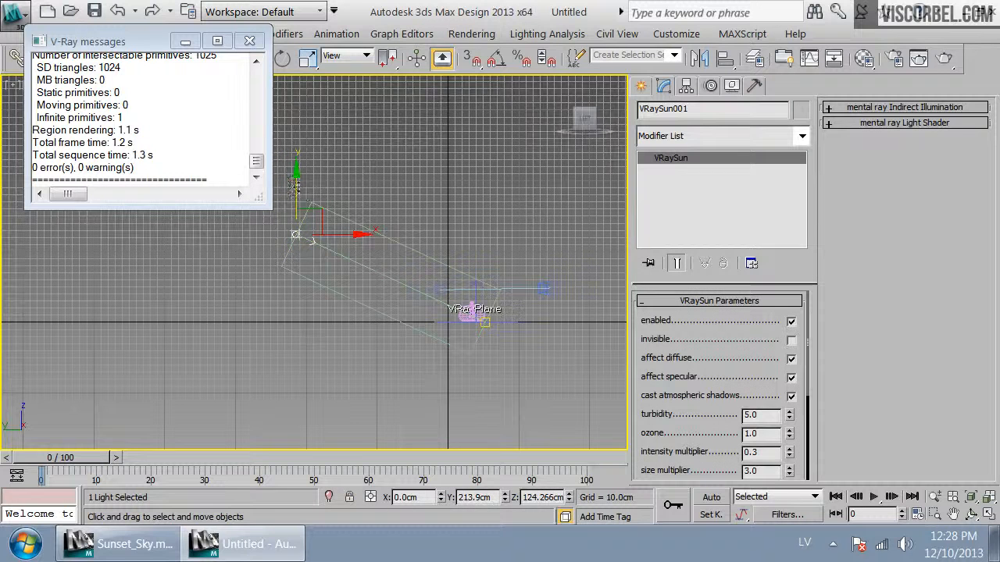
drag(296, 235, 292, 232)
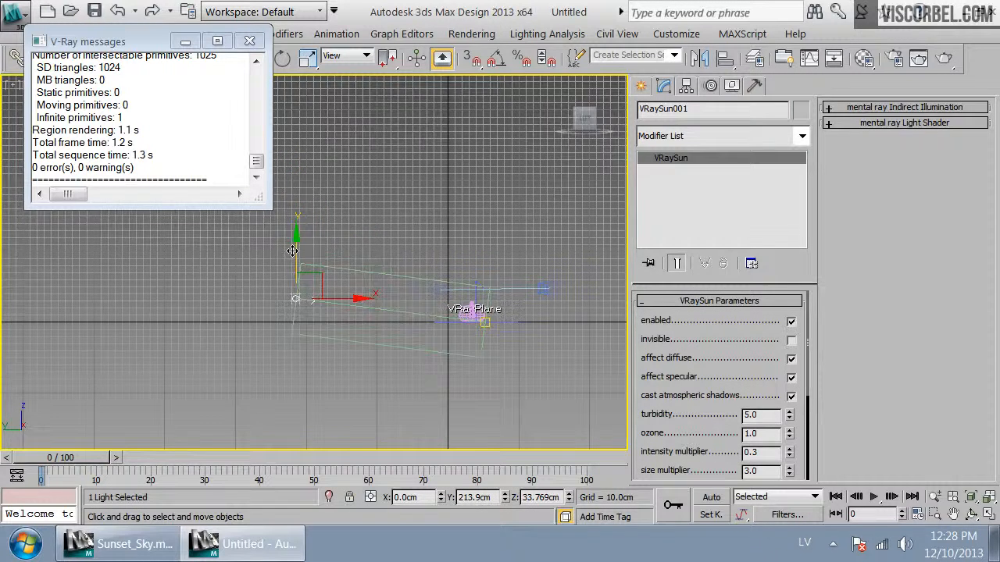
key(shift+4)
click(944, 59)
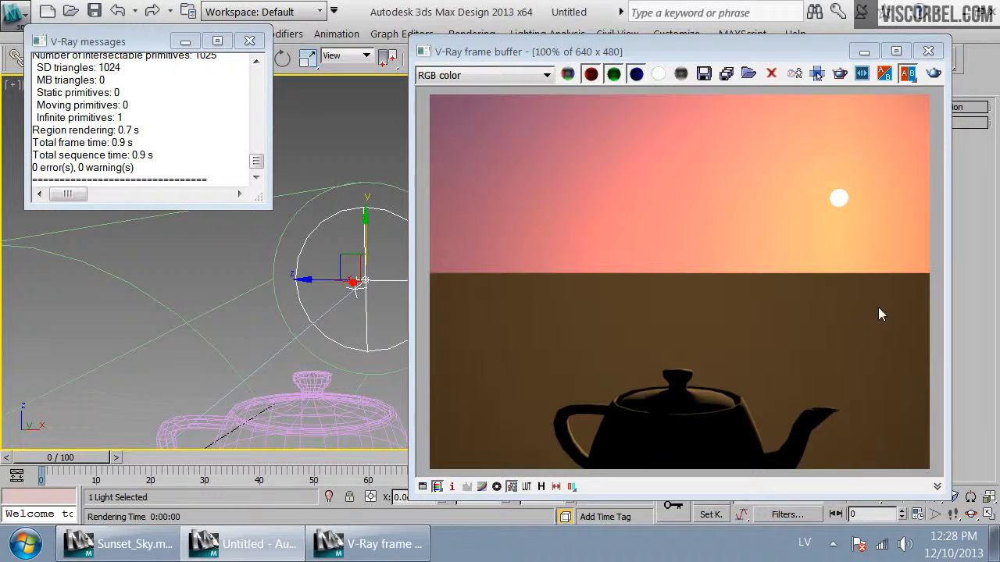
Move the VRaySun in the top view to about X -266 cm, Y -316 cm and render the camera view
click(928, 57)
key(Up)
drag(581, 323, 395, 353)
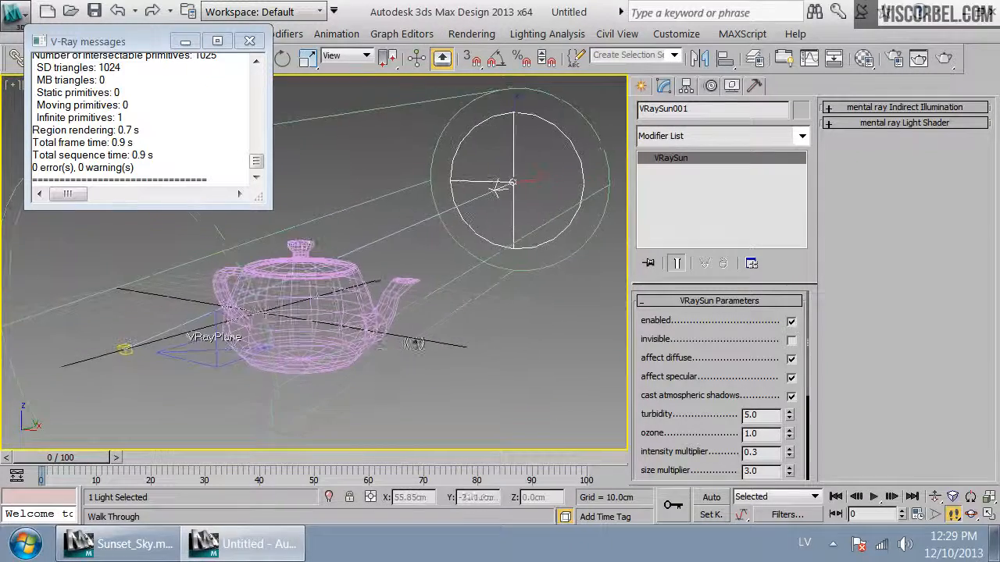
right_click(396, 352)
key(t)
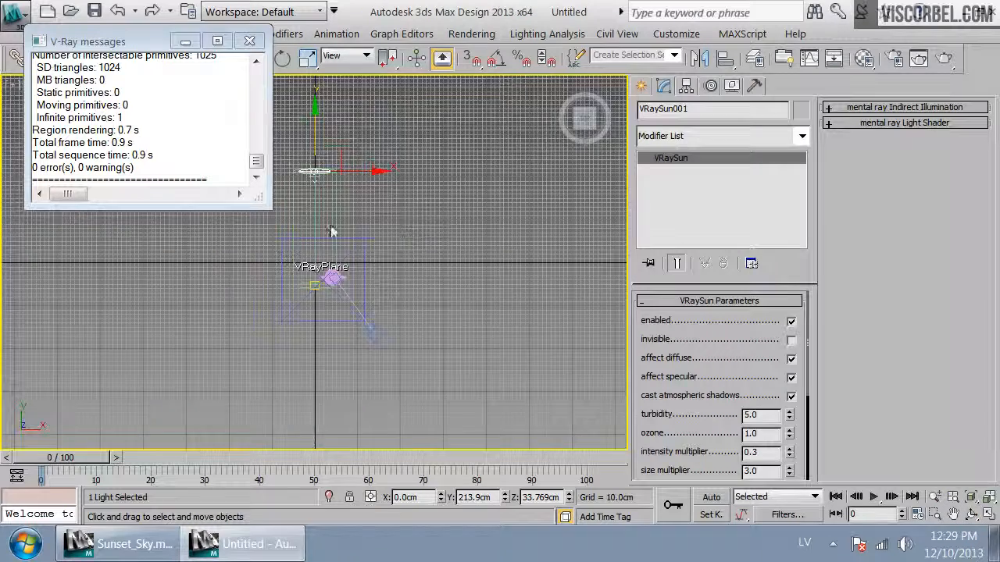
click(428, 186)
drag(426, 183, 311, 403)
key(c)
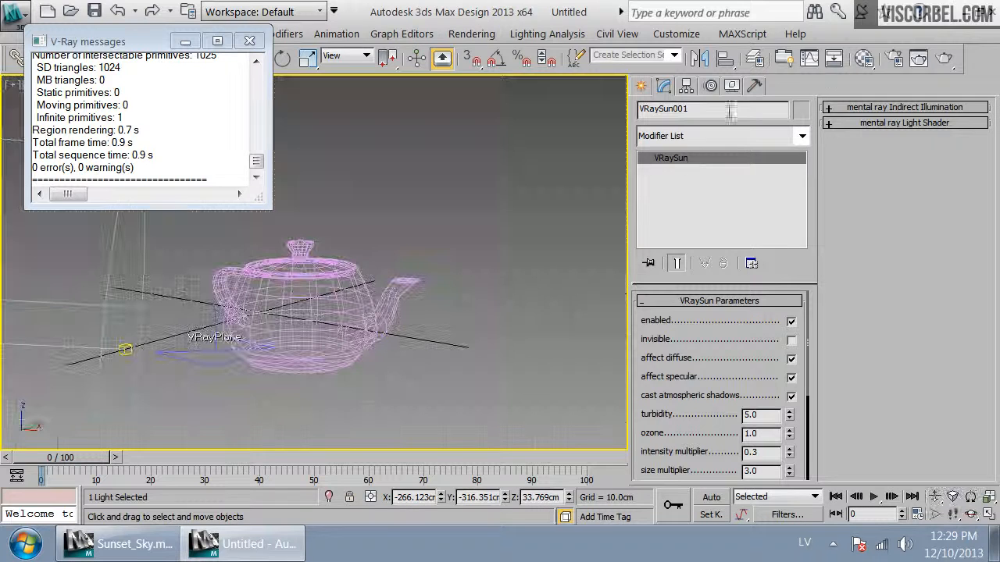
click(943, 61)
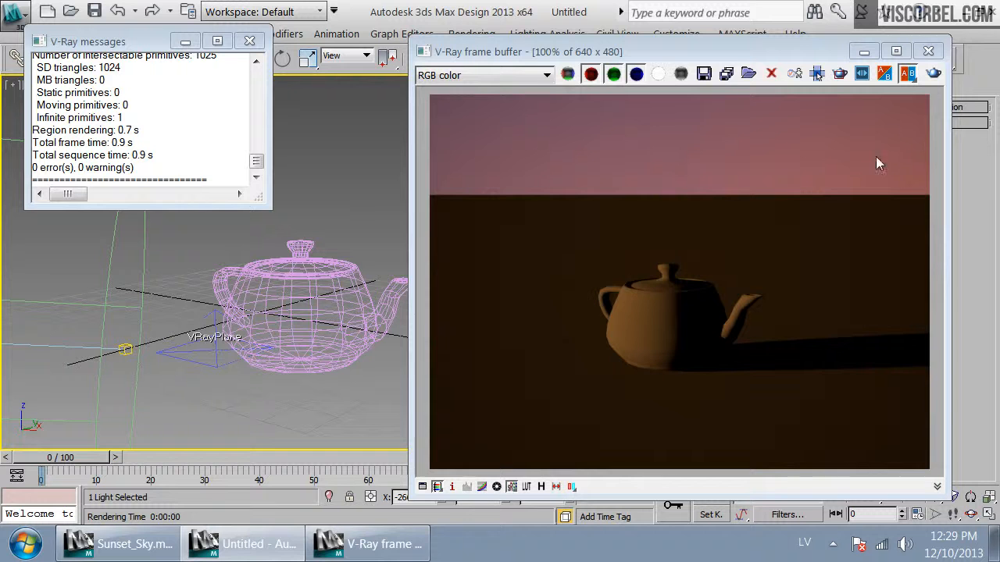
Tilt the camera up toward the sun, render, and close the render windows
click(928, 52)
key(Up)
drag(542, 292, 552, 216)
click(942, 58)
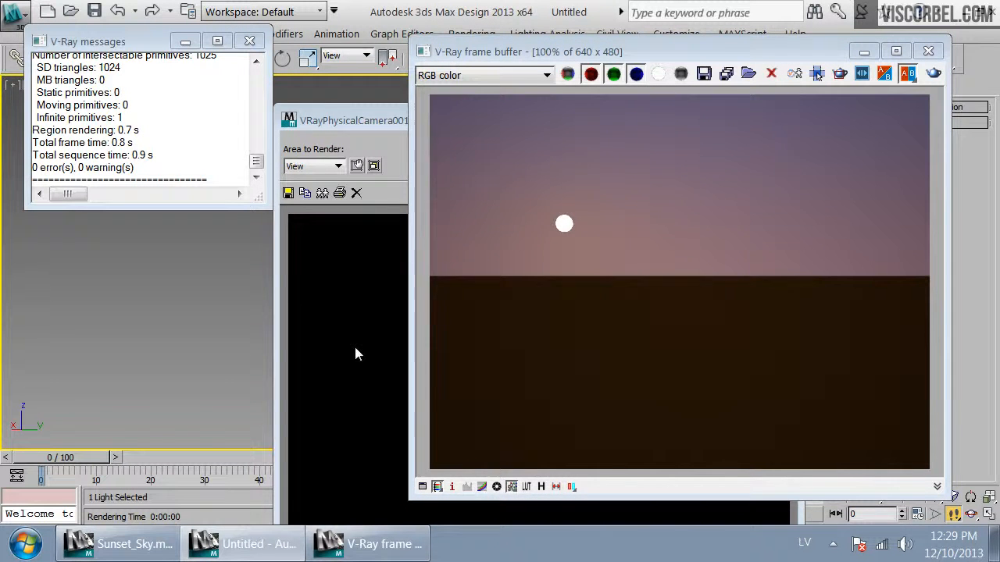
click(389, 303)
click(782, 121)
click(928, 51)
key(p)
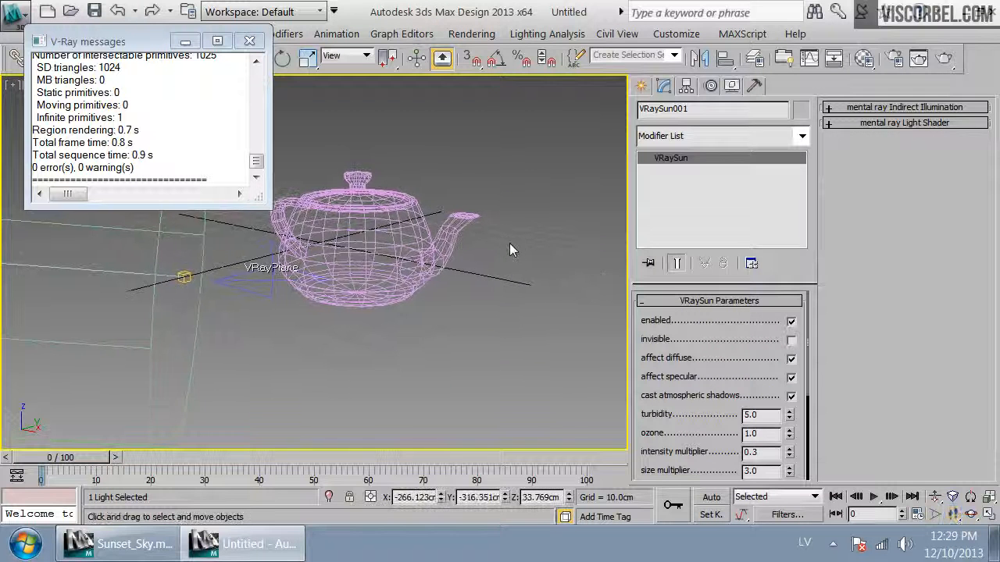
key(t)
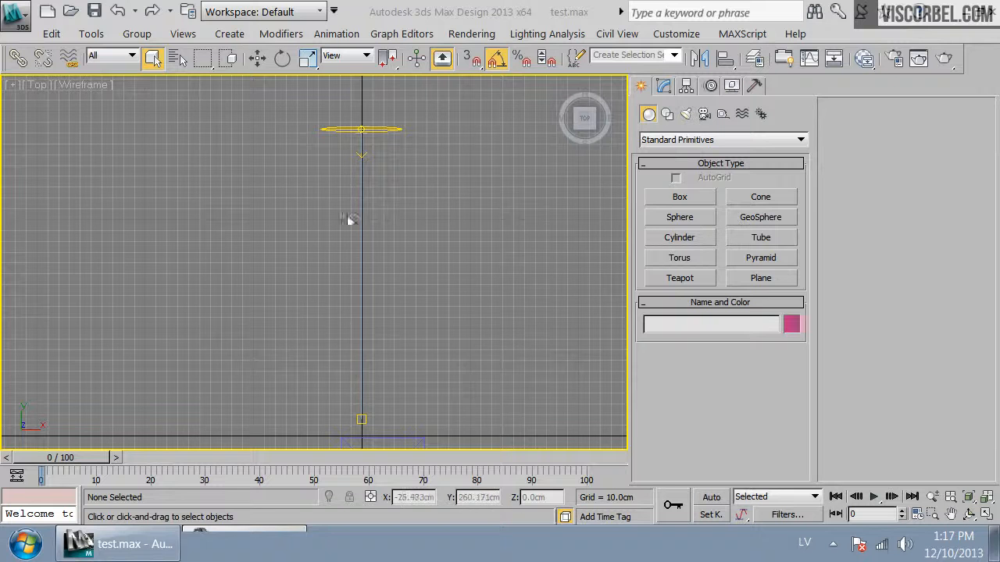
drag(284, 116, 460, 425)
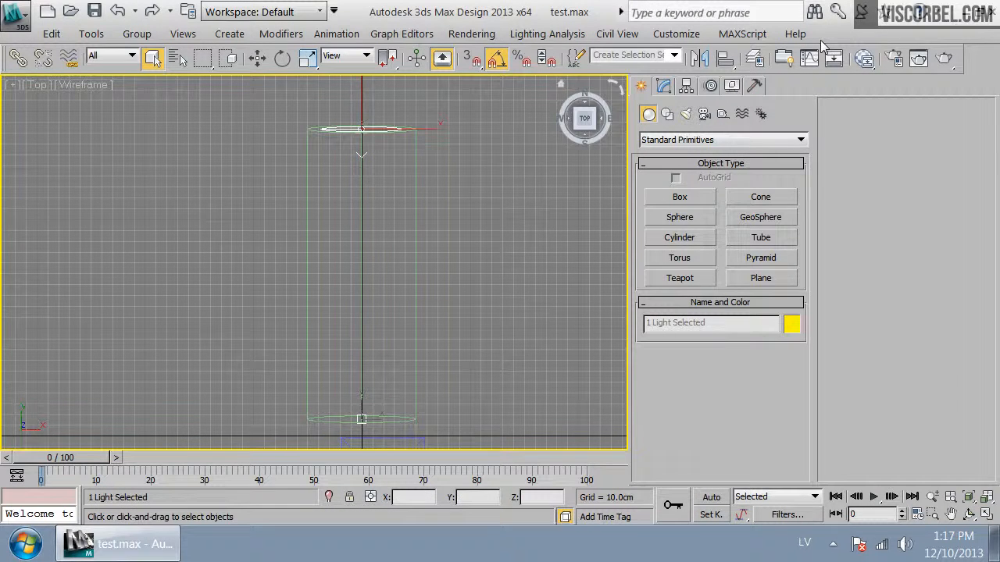
click(557, 297)
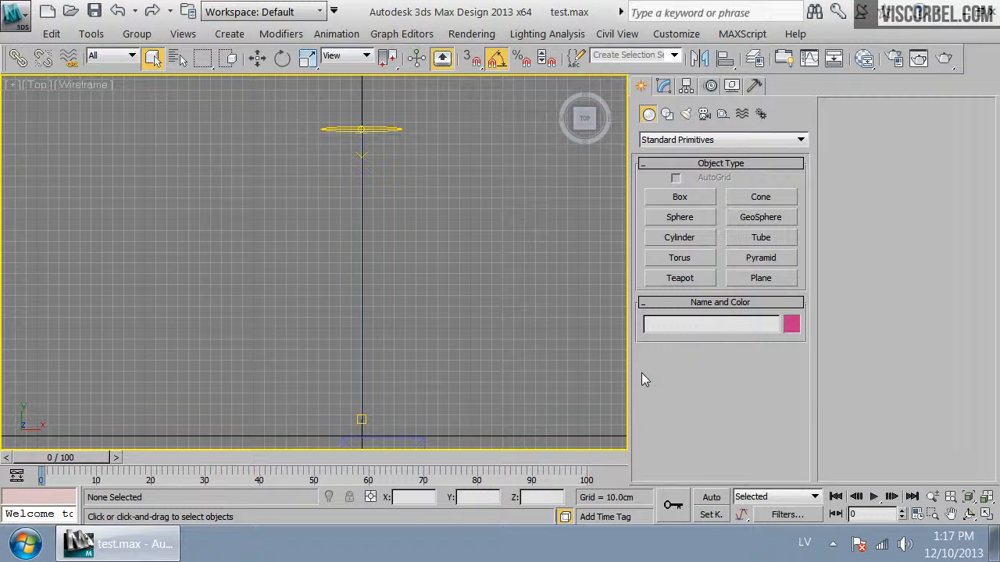
Create a 50 cm cube Box in the top view beneath the sun
click(680, 197)
drag(342, 261, 391, 313)
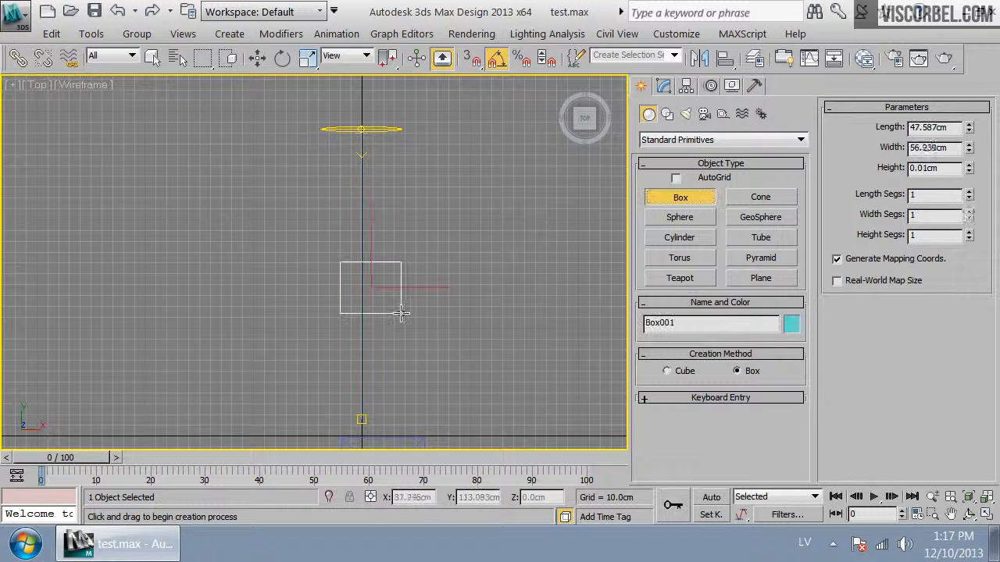
click(360, 289)
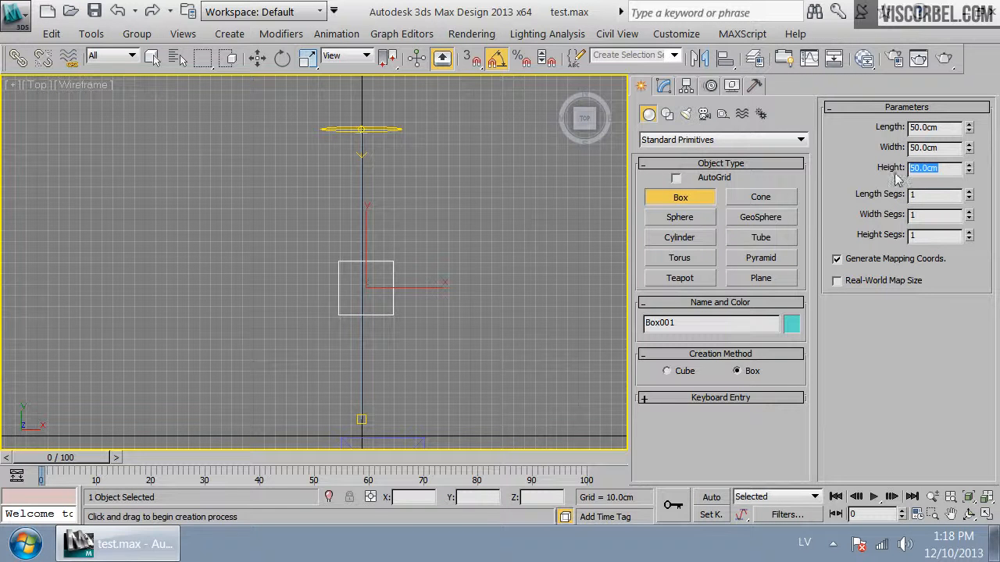
click(968, 235)
right_click(402, 334)
Move the sun's target onto the box's centre in the top view
scroll(402, 334, up, 2)
key(w)
drag(426, 304, 420, 304)
scroll(419, 304, down, 1)
scroll(419, 304, down, 1)
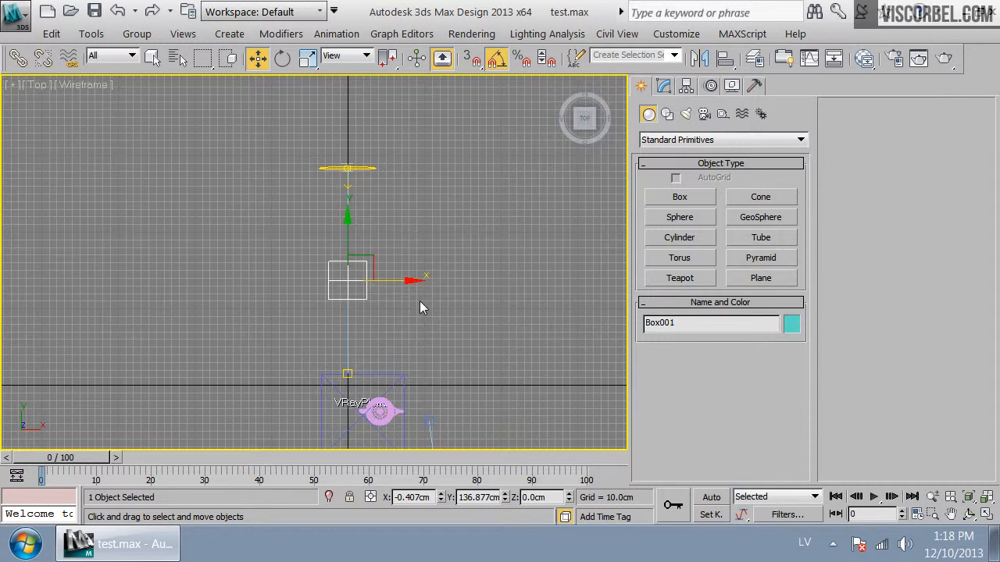
drag(412, 205, 289, 102)
ctrl+click(349, 375)
scroll(354, 359, up, 2)
scroll(353, 360, up, 1)
middle_drag(354, 249, 317, 218)
drag(359, 160, 358, 199)
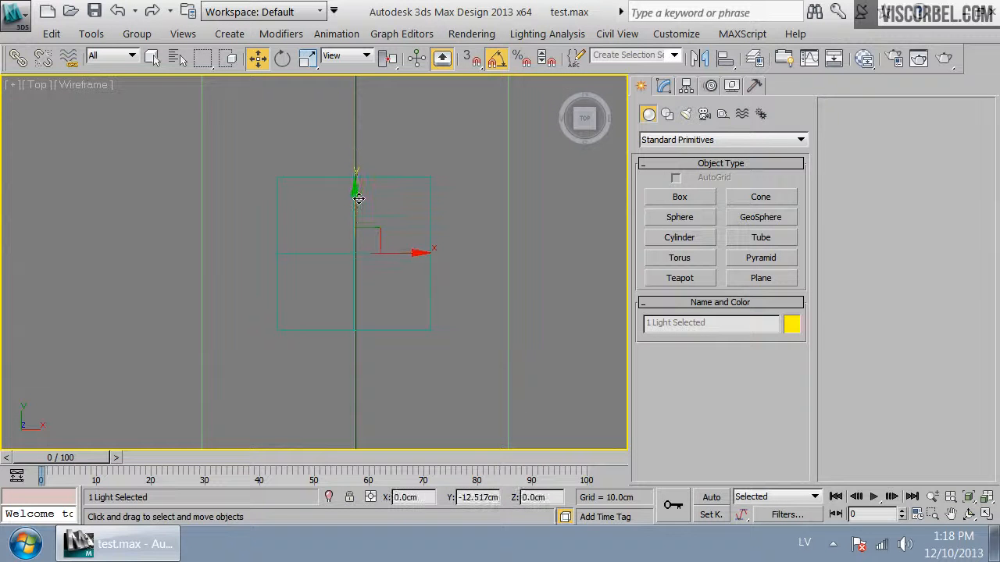
scroll(355, 270, down, 3)
scroll(361, 287, up, 1)
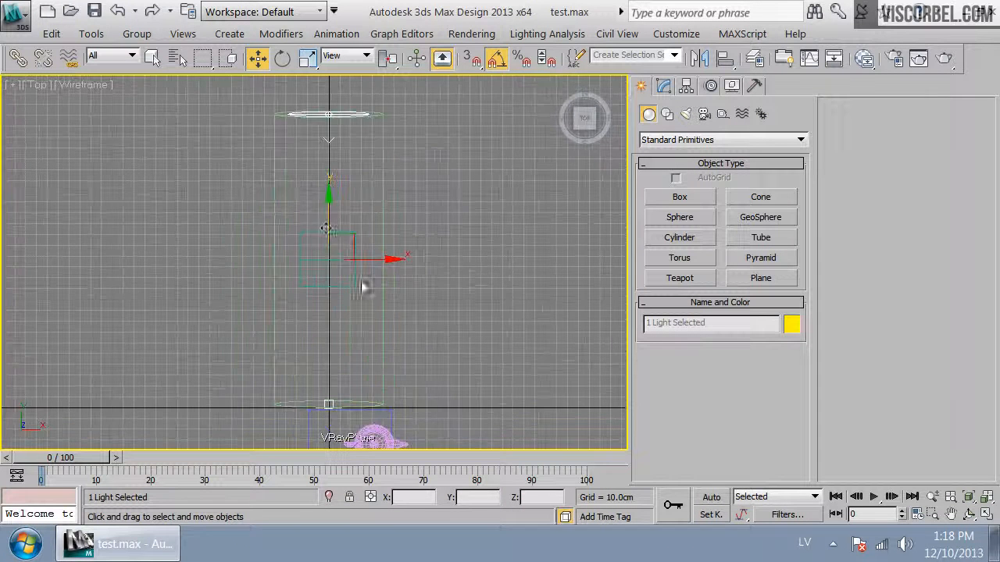
Link the VRaySun to the box as its parent with Select and Link
click(20, 67)
drag(329, 139, 357, 257)
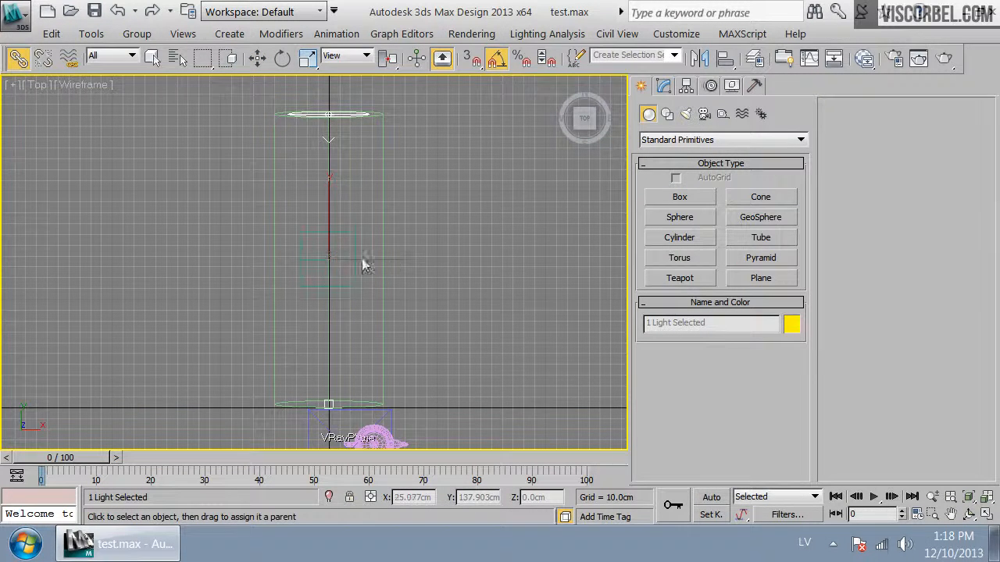
click(351, 236)
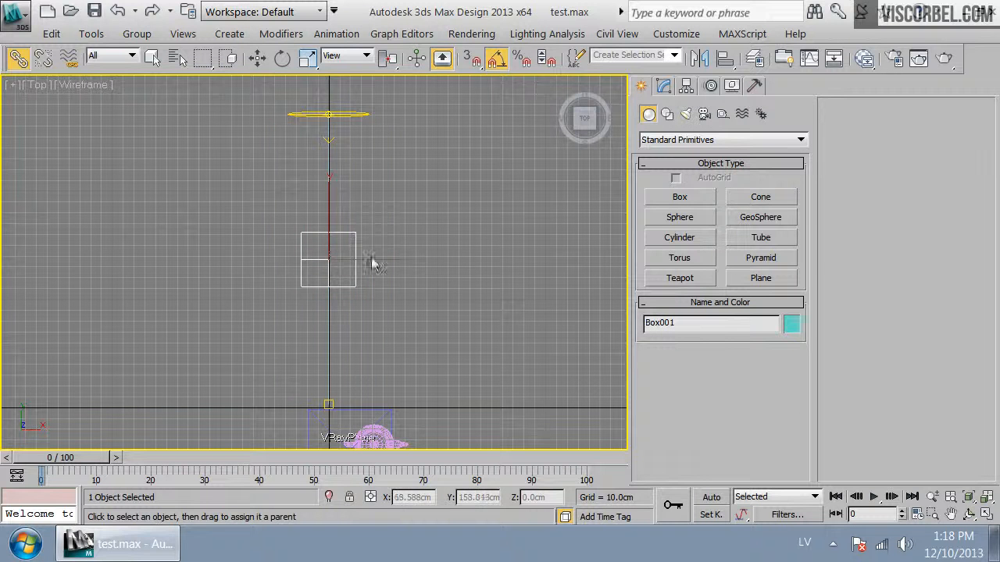
Rotate the box around its centre to swing the linked sun, then reselect the box
key(e)
drag(370, 227, 299, 192)
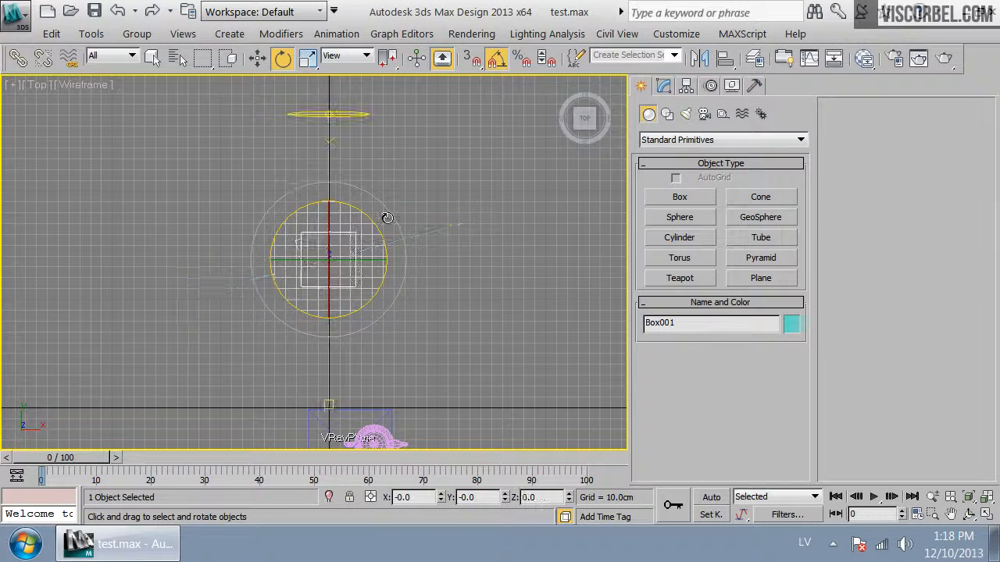
middle_drag(387, 218, 448, 234)
click(519, 219)
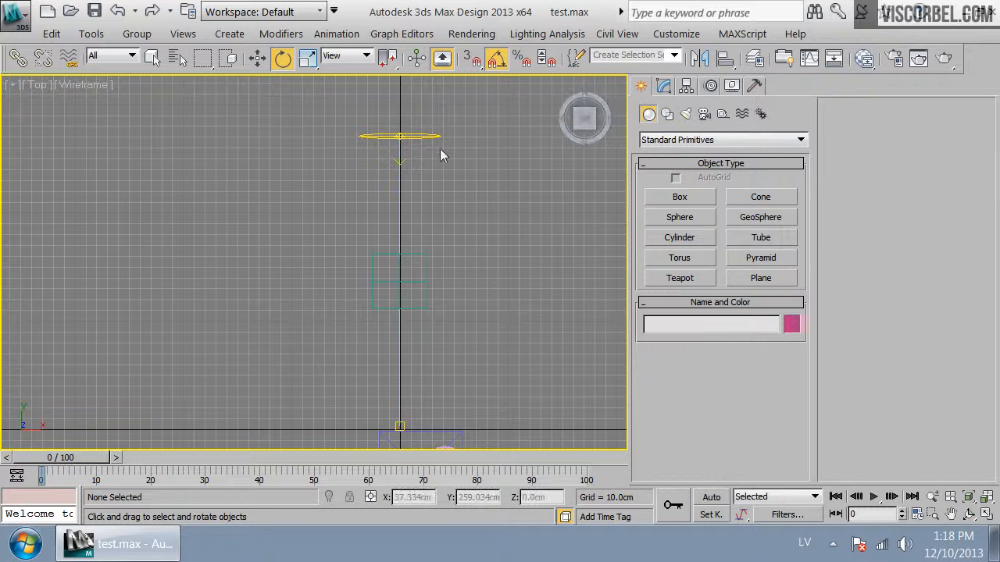
click(426, 256)
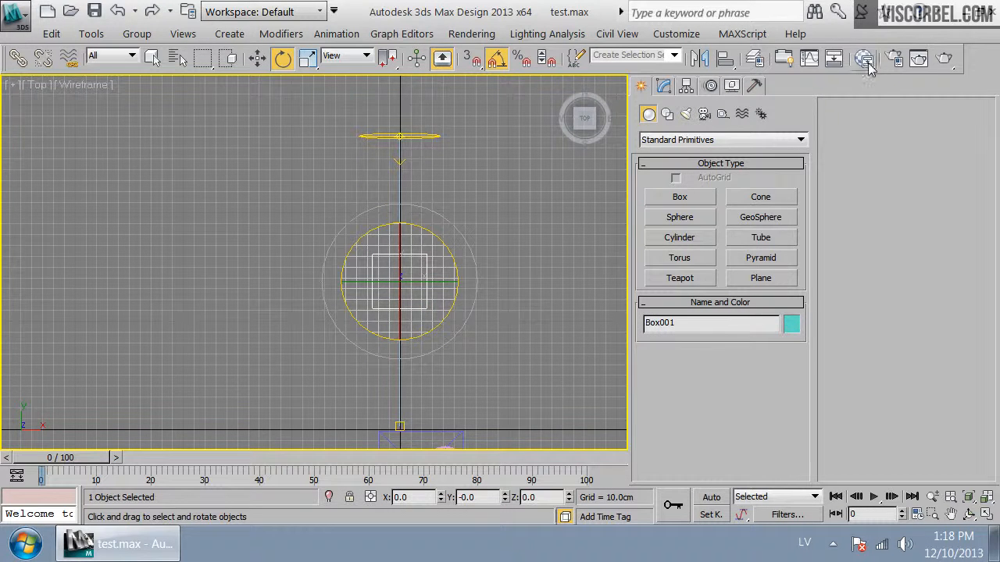
Open the Slate Material Editor and bring the sky sample slot's node tree into the view
click(863, 59)
double_click(324, 43)
click(28, 38)
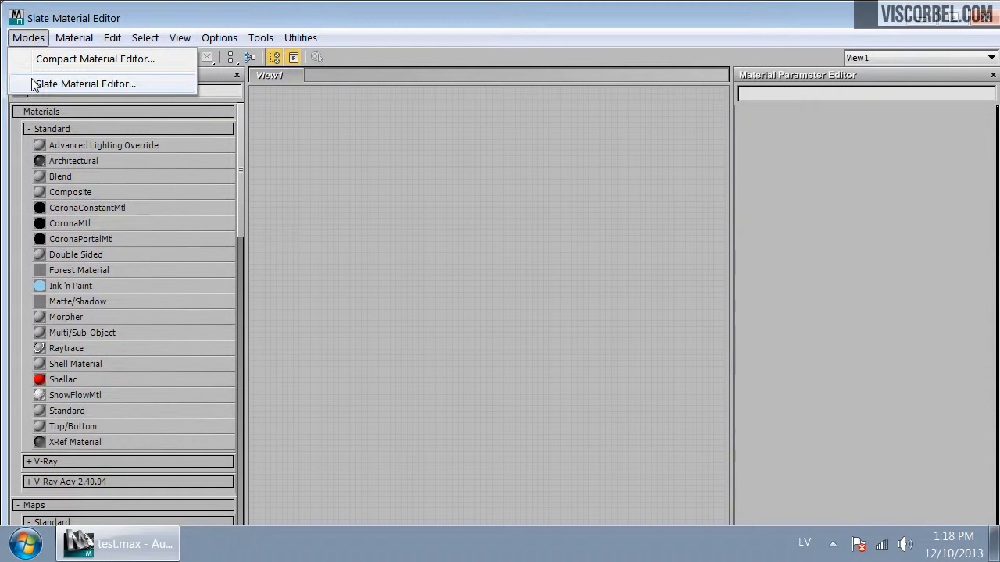
click(257, 227)
drag(241, 227, 243, 500)
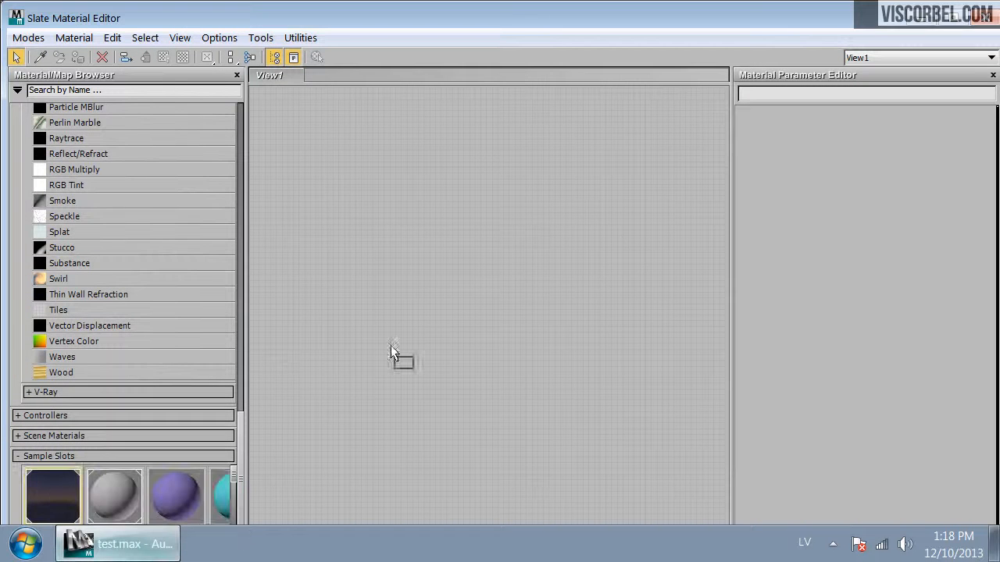
drag(63, 493, 625, 243)
click(439, 348)
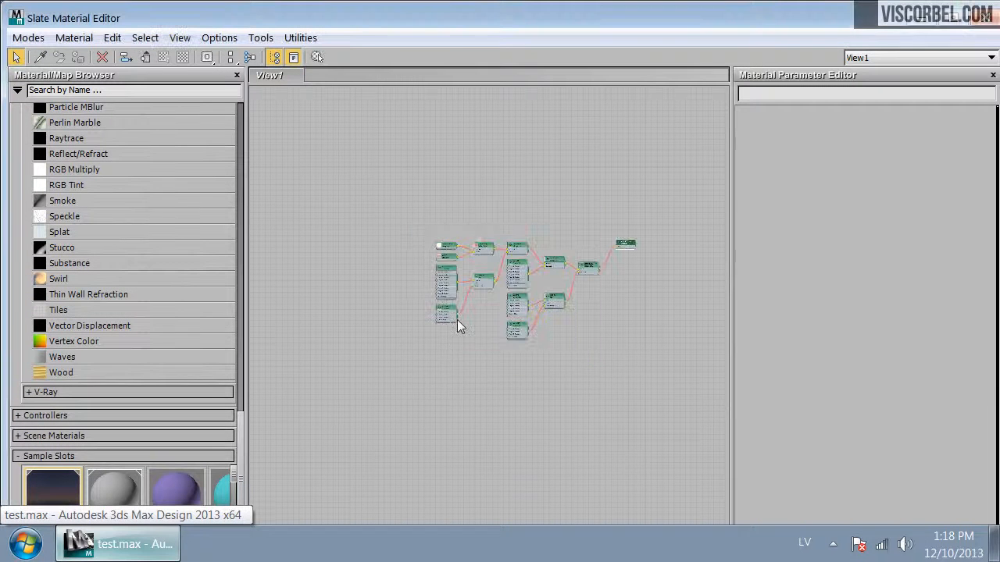
Examine the gradient ramp maps Map #4 and Map #8 in the sky node tree
scroll(457, 321, up, 4)
scroll(488, 239, up, 1)
middle_drag(488, 239, 461, 242)
scroll(471, 241, up, 1)
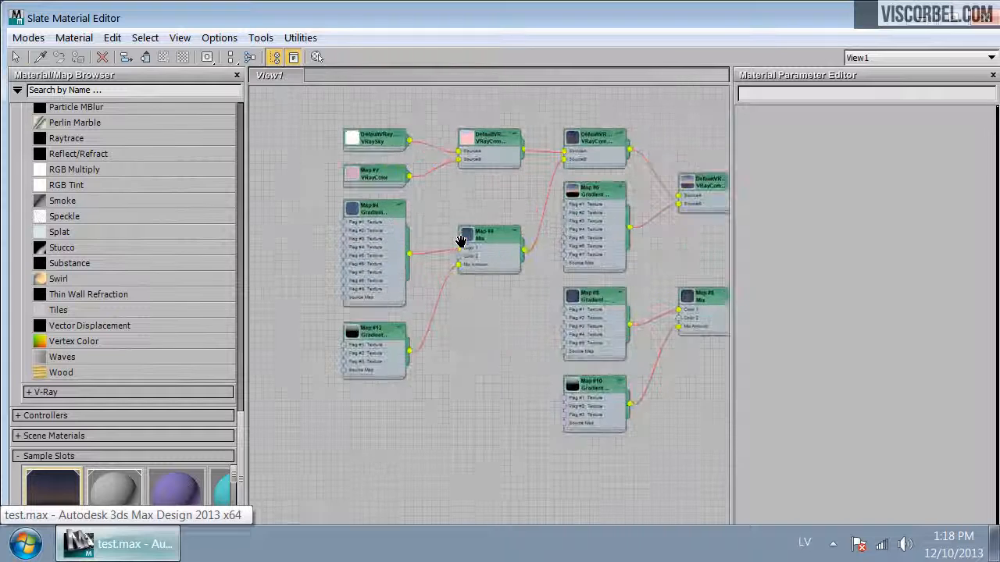
double_click(377, 219)
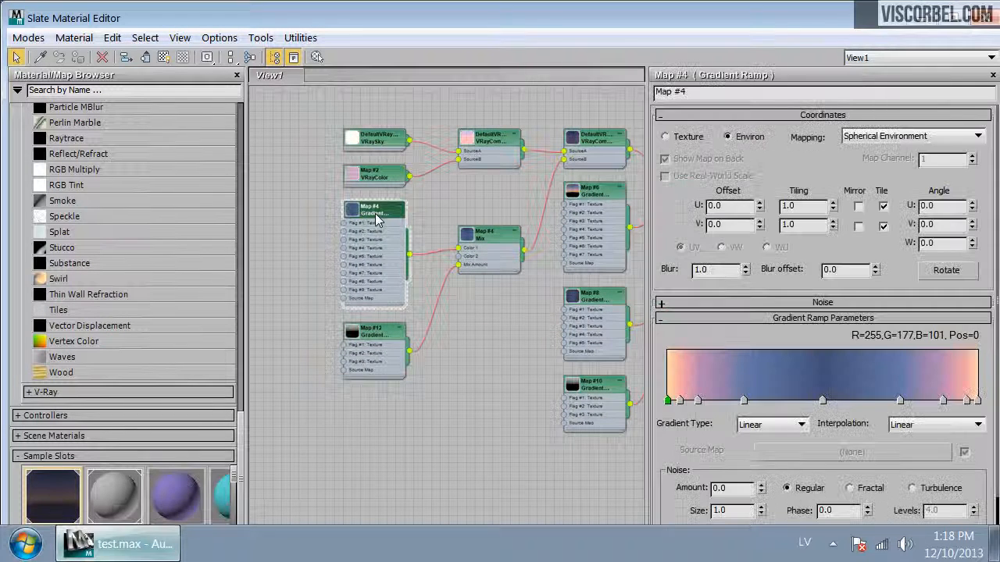
middle_drag(547, 297, 503, 290)
double_click(541, 293)
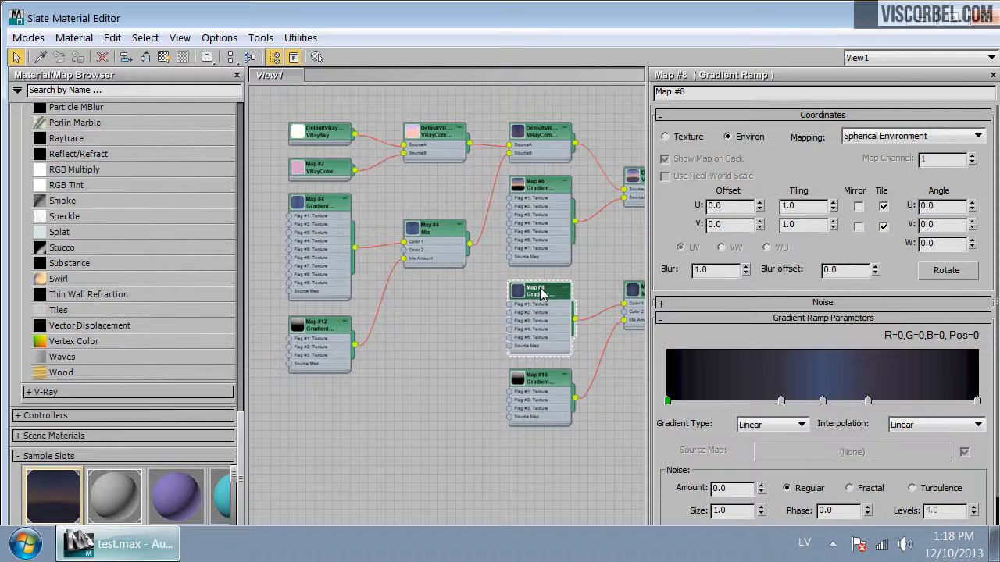
scroll(422, 322, up, 2)
middle_drag(417, 322, 216, 311)
scroll(279, 307, up, 3)
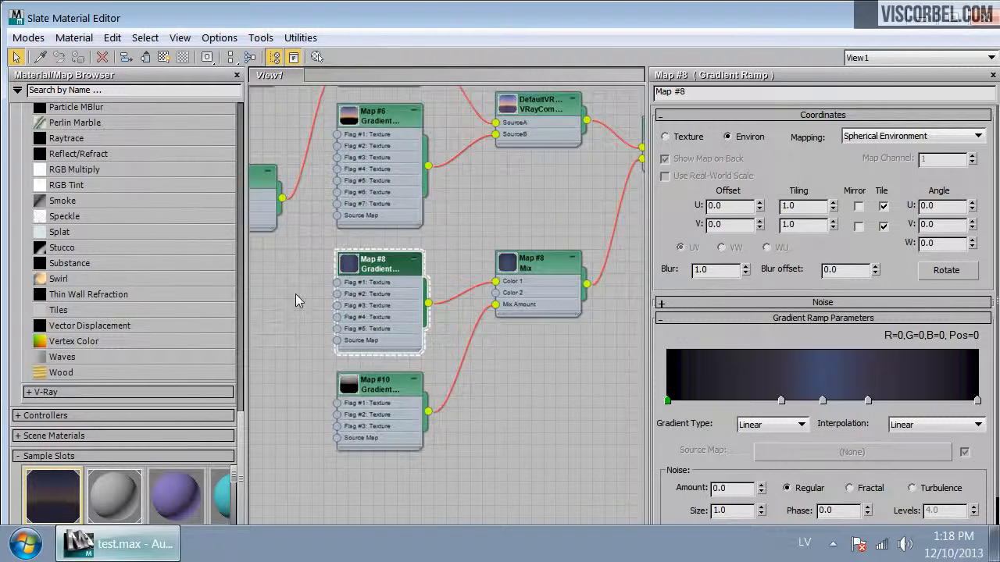
scroll(315, 271, up, 3)
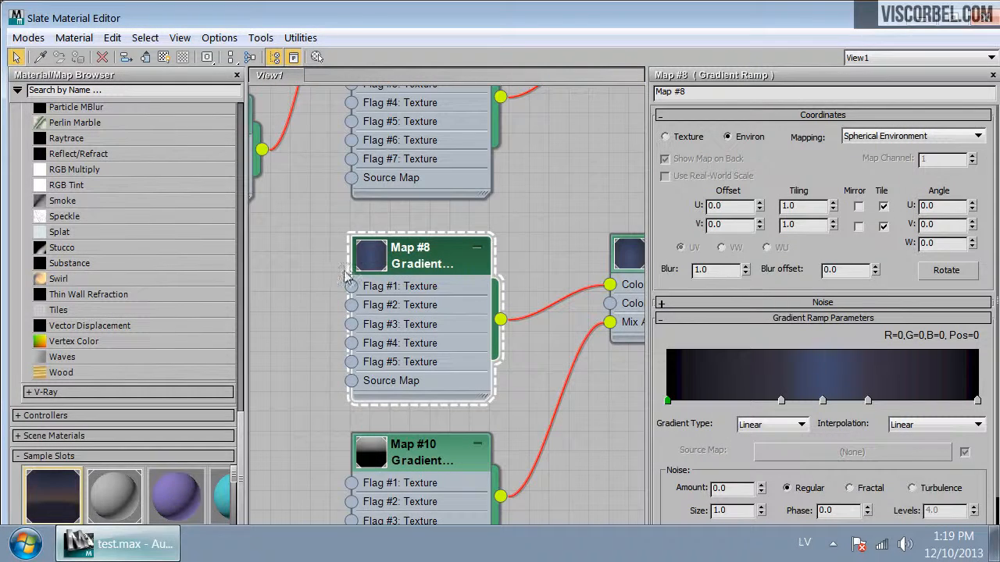
scroll(354, 267, down, 5)
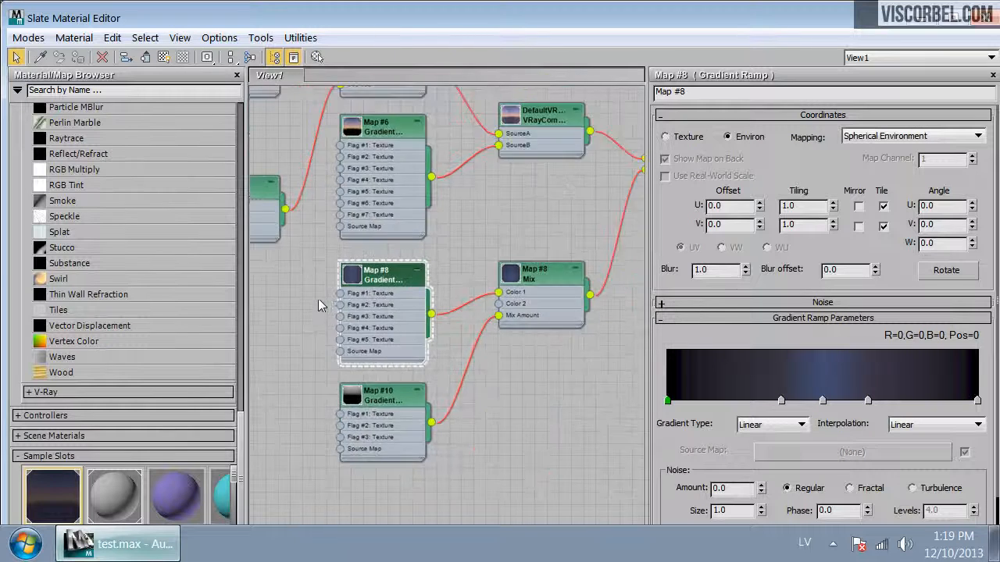
middle_drag(346, 289, 375, 156)
scroll(328, 216, up, 3)
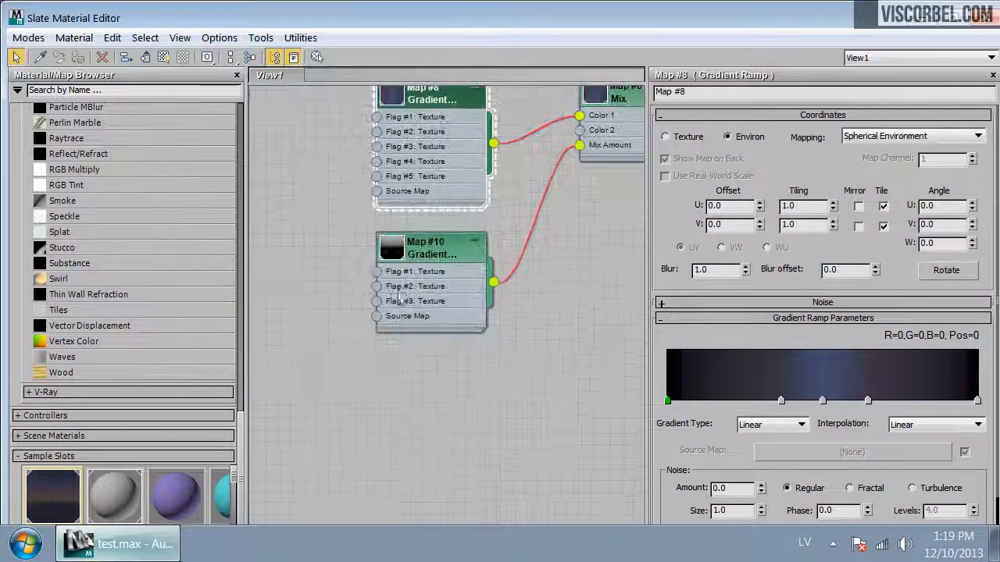
scroll(328, 215, down, 6)
middle_drag(504, 344, 463, 247)
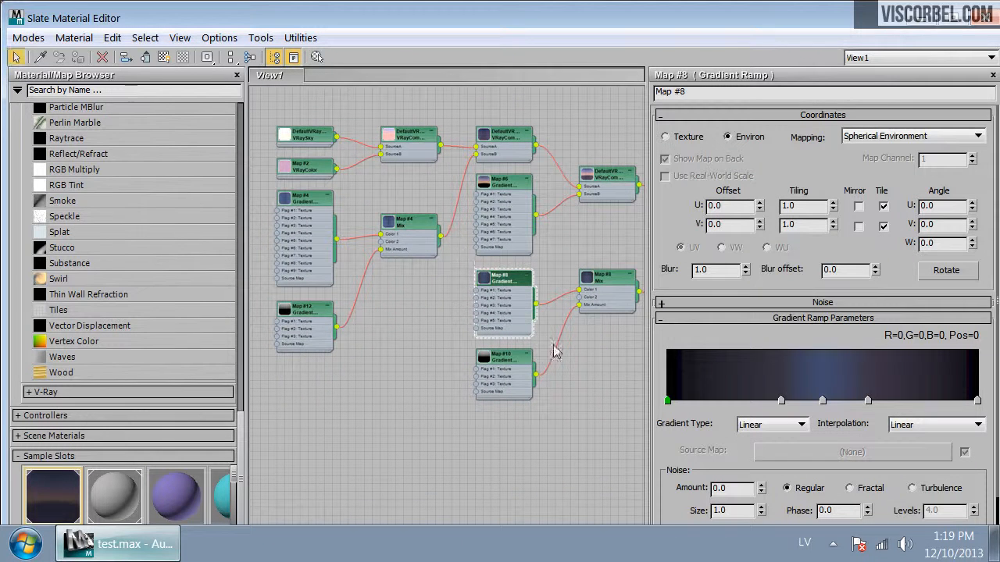
Create a new VRayMtl node in the Slate view
double_click(303, 212)
right_click(609, 353)
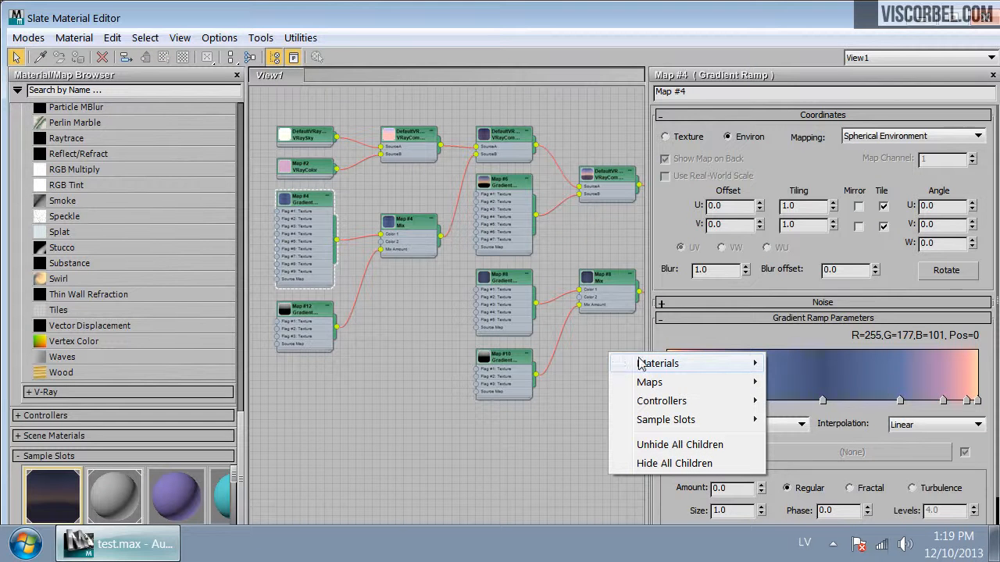
mouse_move(637, 364)
mouse_move(859, 382)
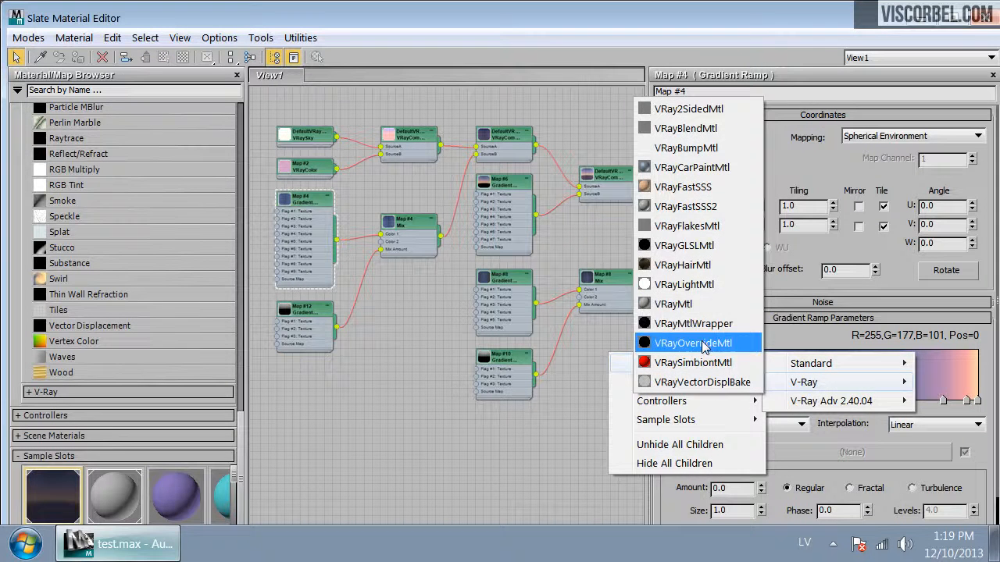
click(684, 304)
drag(614, 342, 613, 348)
Connect Map #8 to the VRayMtl's diffuse map and Map #4 to its reflect map, and assign it to the box
drag(535, 303, 575, 366)
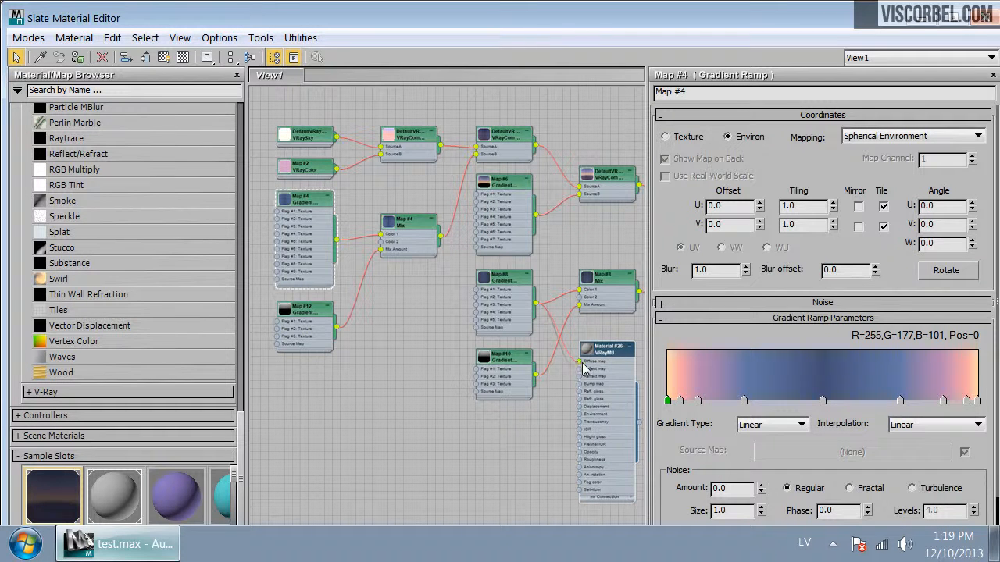
drag(338, 243, 580, 375)
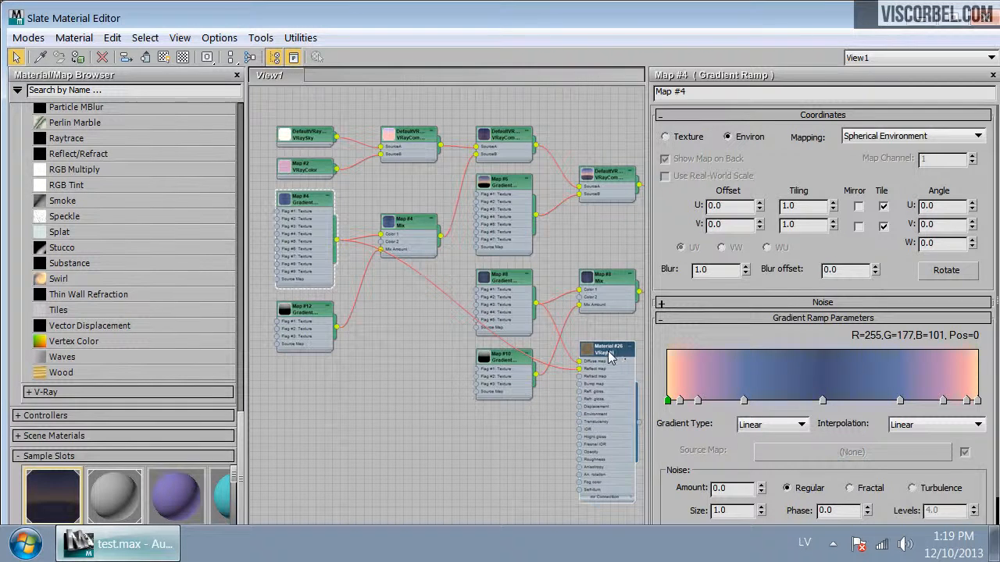
right_click(609, 352)
click(600, 352)
Start Wire Parameters on the box from Material #26's diffuse map Coordinates U Offset
drag(148, 17, 188, 290)
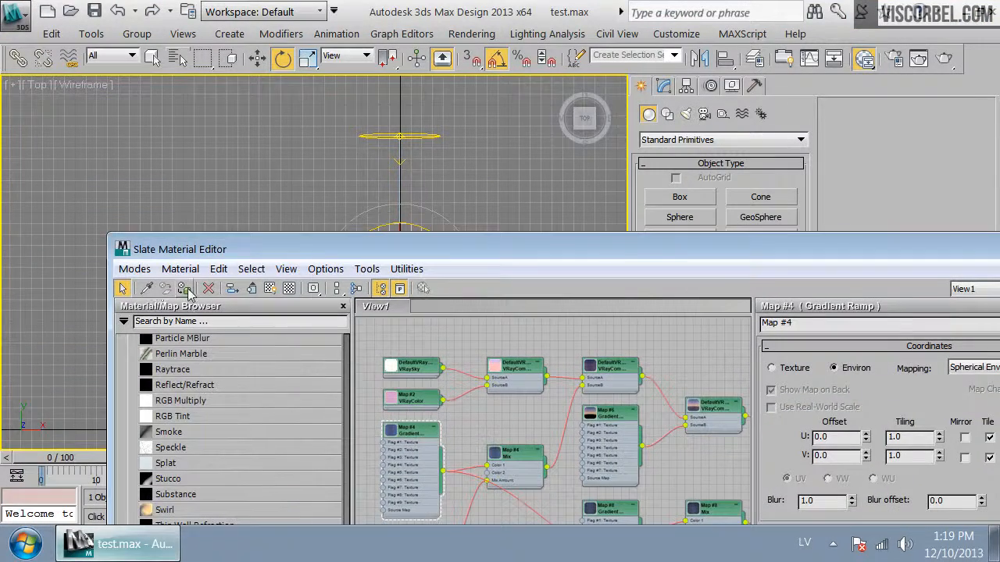
drag(492, 251, 430, 388)
click(446, 257)
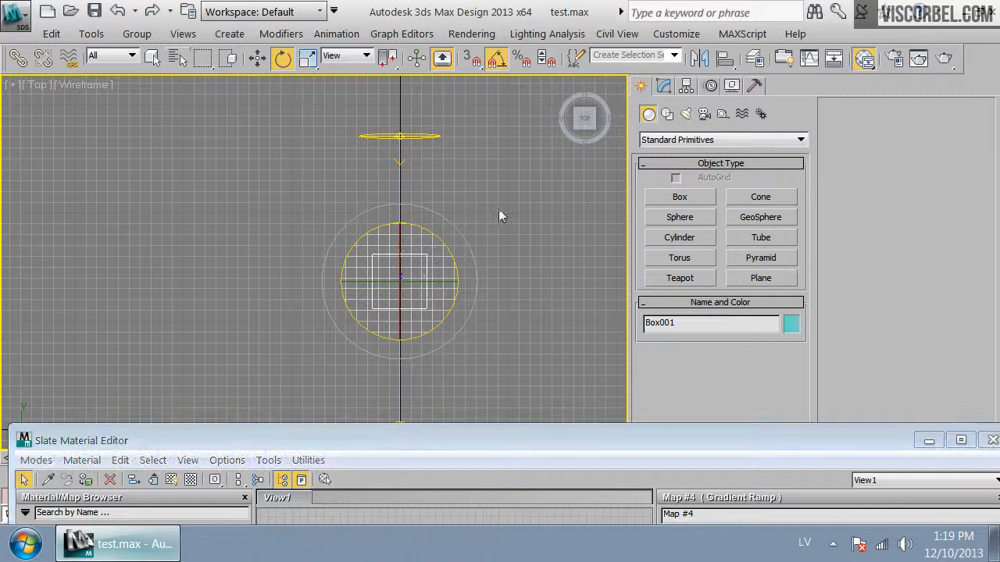
scroll(435, 273, up, 5)
middle_drag(427, 274, 306, 268)
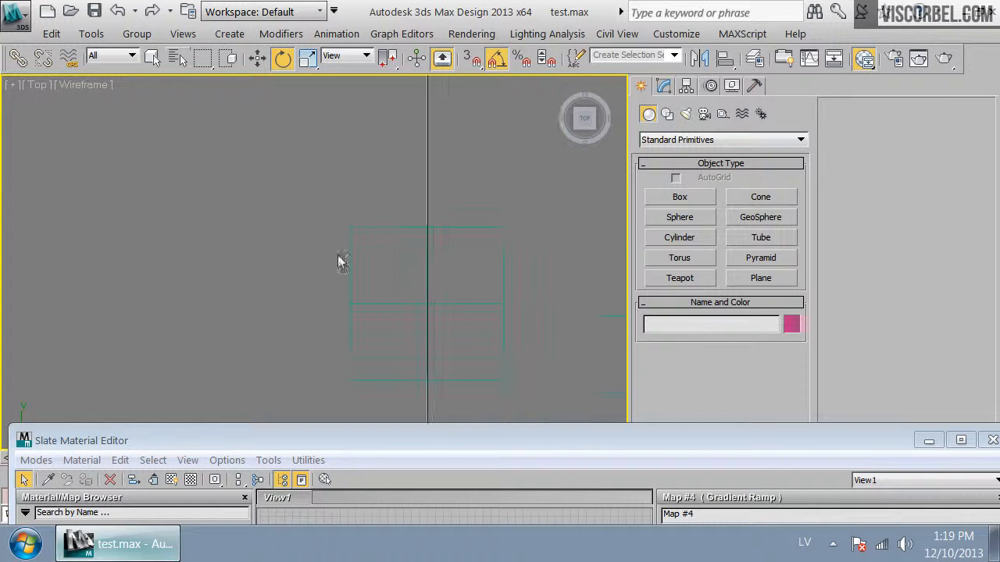
click(492, 228)
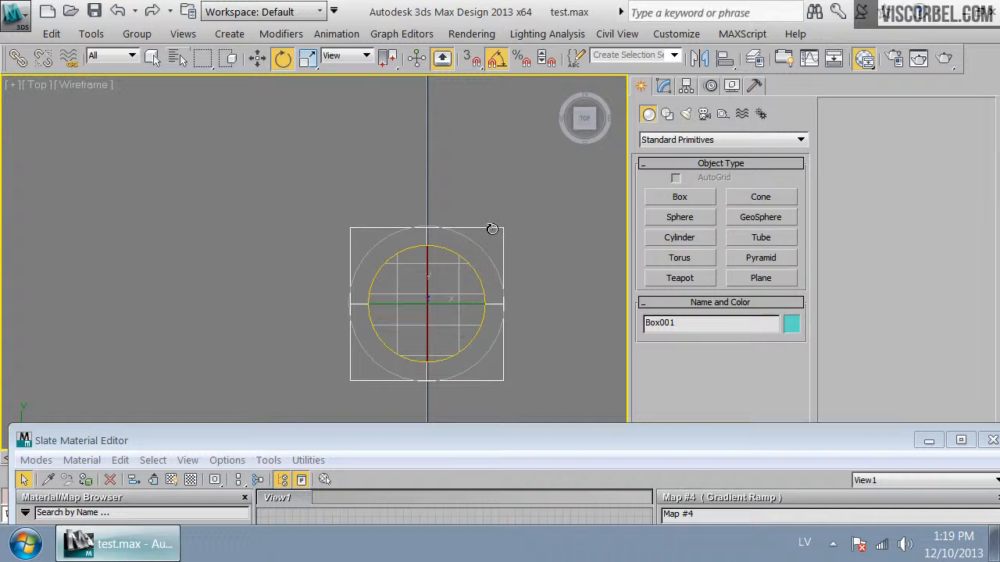
right_click(492, 229)
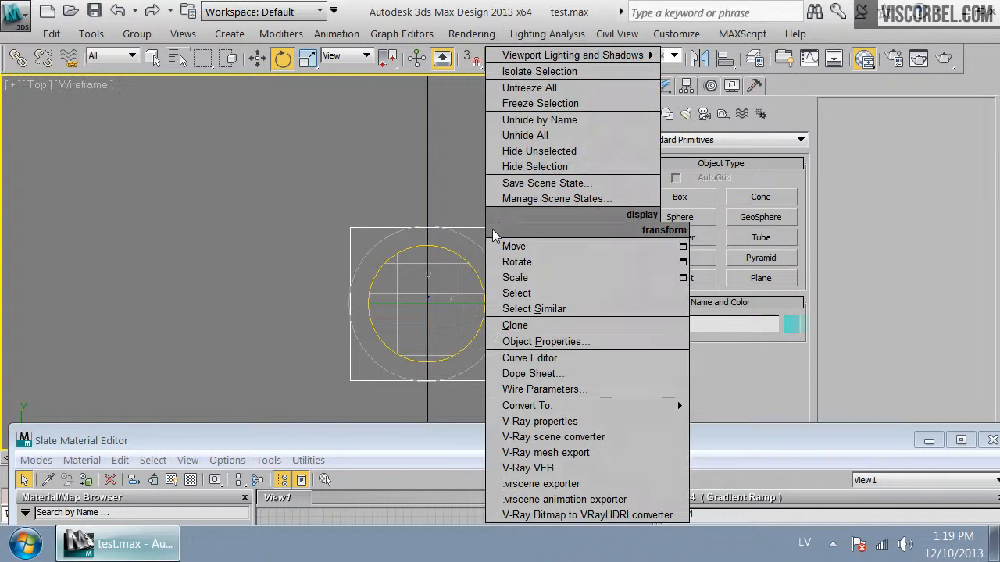
click(537, 388)
mouse_move(428, 353)
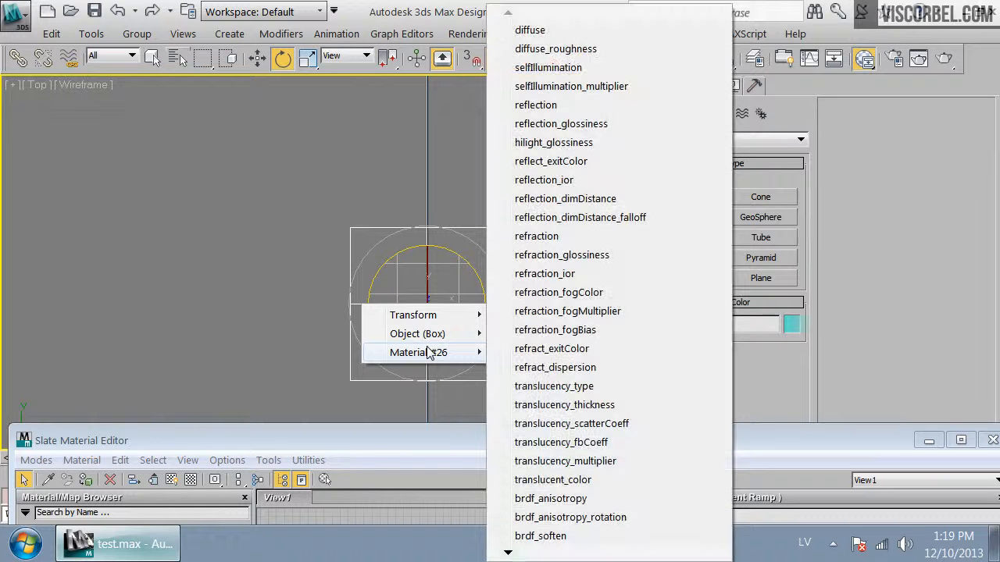
mouse_move(508, 553)
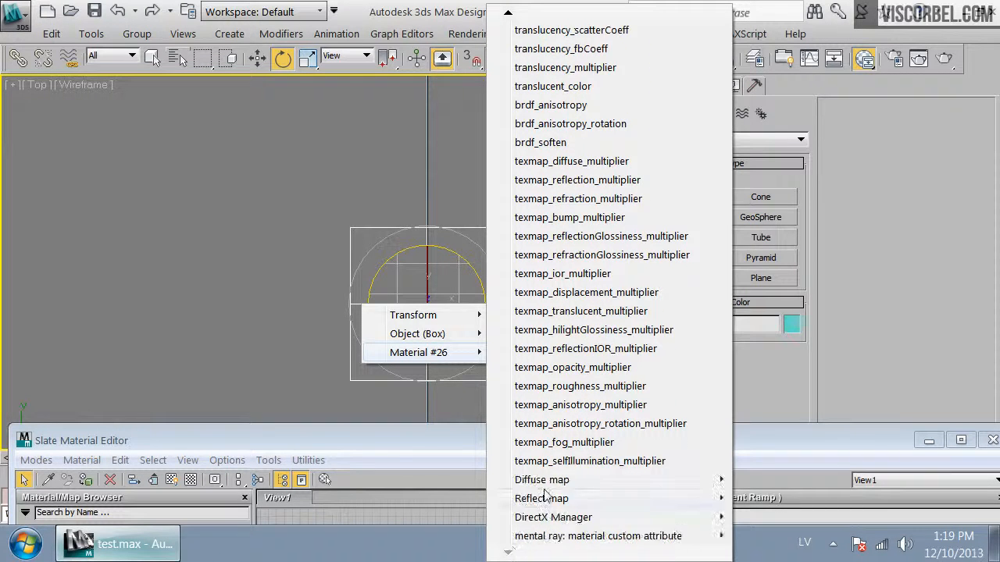
mouse_move(547, 481)
mouse_move(742, 483)
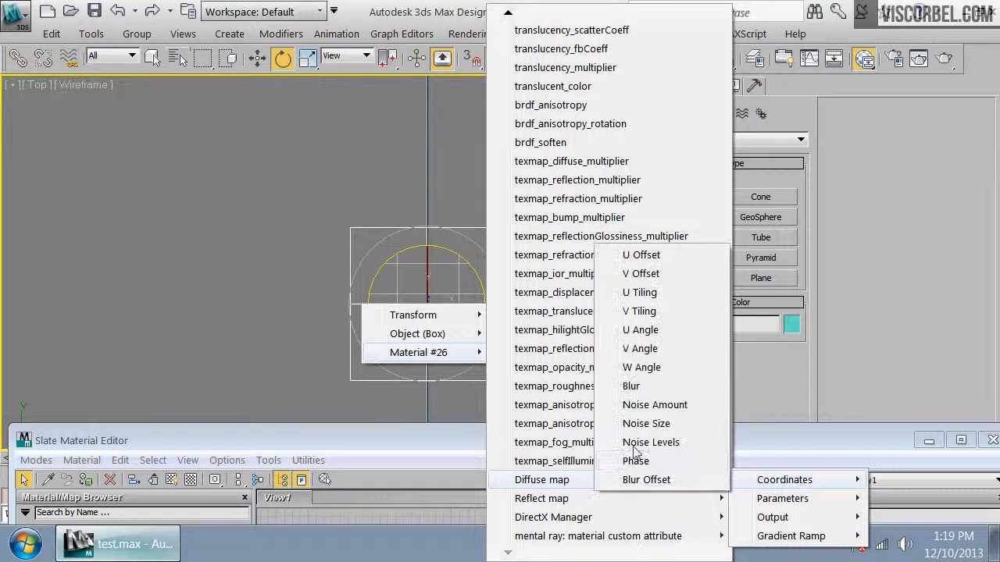
click(652, 261)
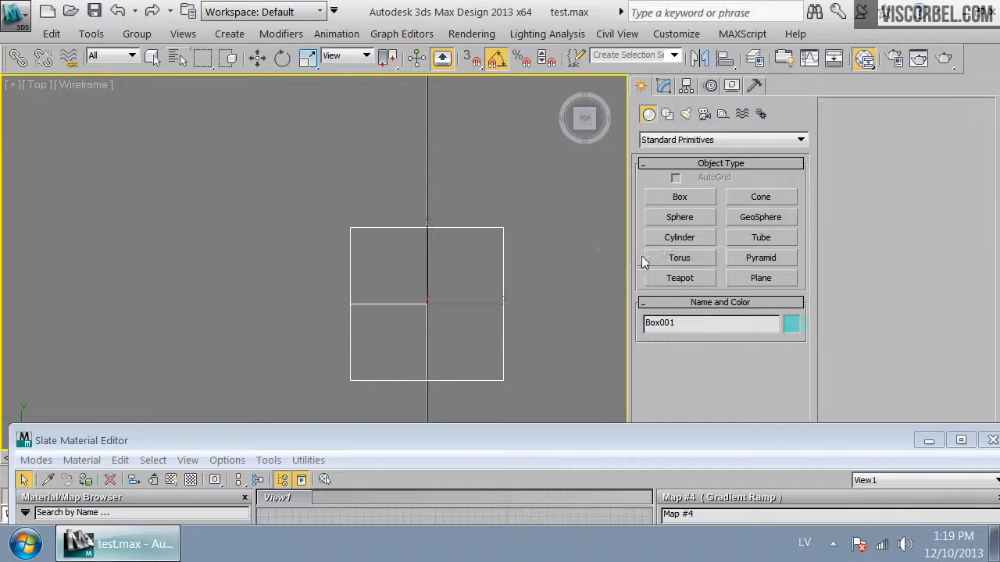
Pick the box's Transform Z Rotation as the other wired parameter
click(504, 309)
mouse_move(504, 313)
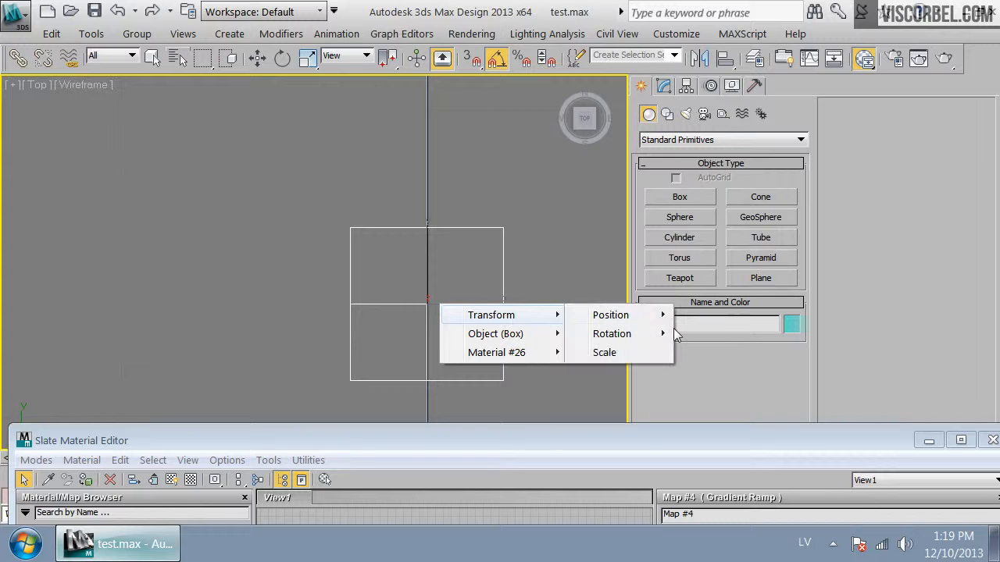
mouse_move(648, 335)
click(722, 372)
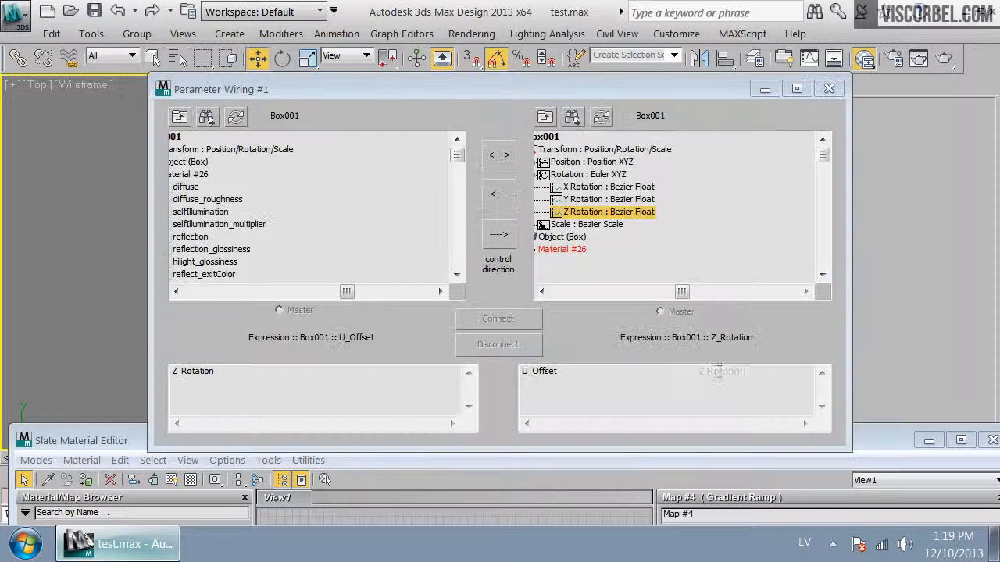
Set the U_Offset expression to Z_Rotation/6.2357 and connect the parameters in both directions
click(349, 395)
click(634, 386)
click(306, 386)
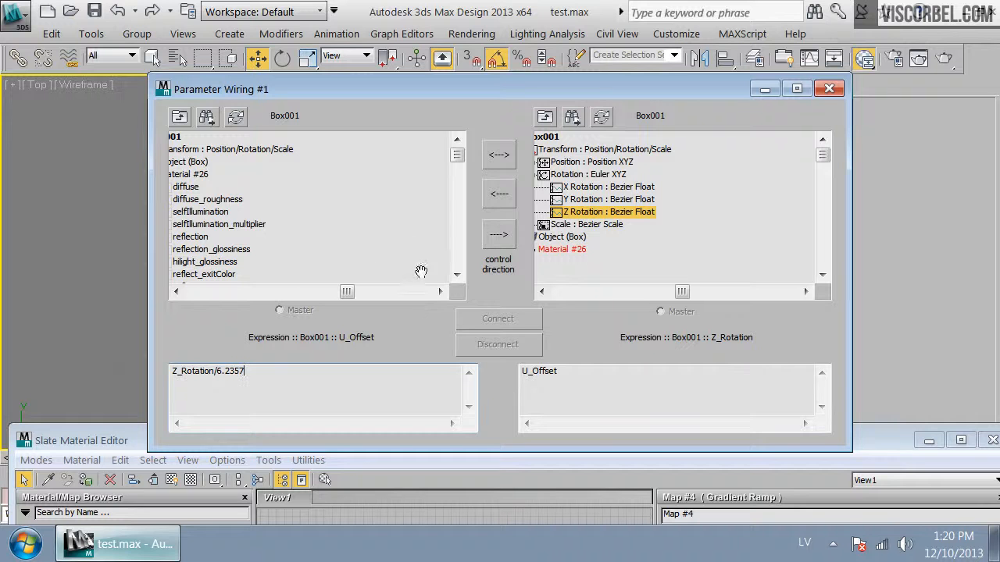
click(510, 161)
click(509, 325)
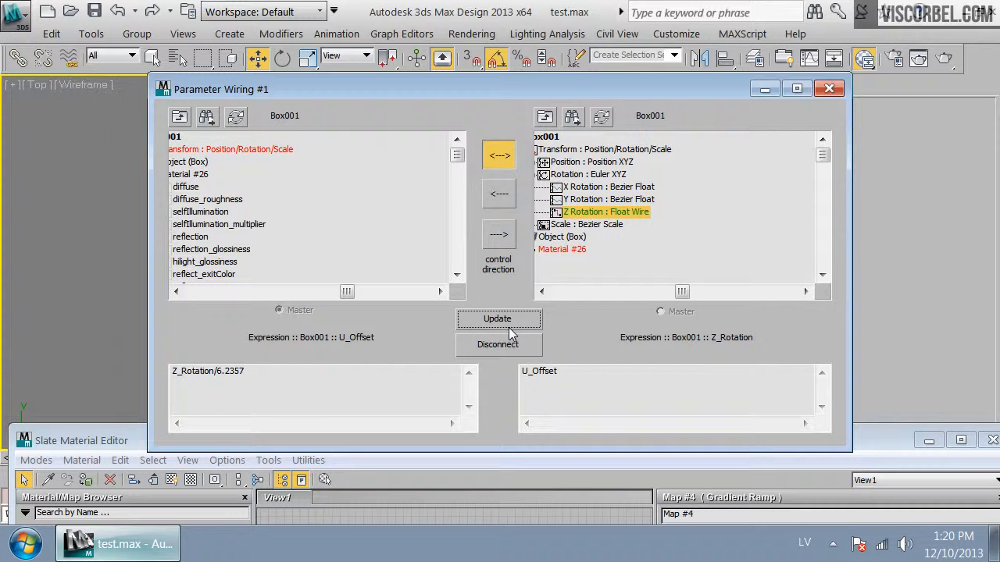
Rotate the box to test the wiring, then undo the rotation
drag(598, 93, 498, 76)
click(668, 69)
drag(546, 438, 543, 384)
key(e)
drag(427, 200, 684, 244)
key(ctrl+z)
drag(286, 389, 457, 378)
click(42, 512)
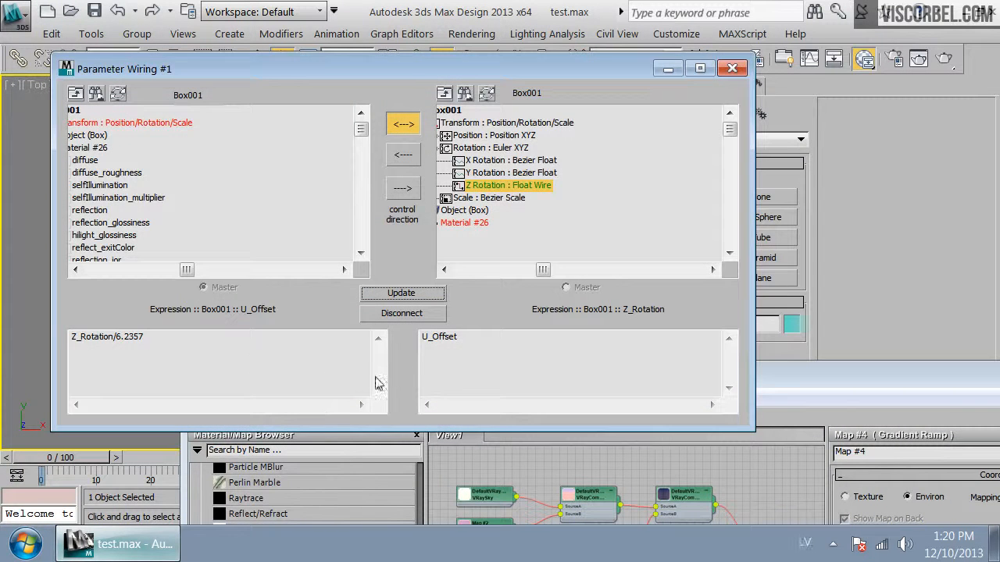
Disconnect, change the expression to Z_Rotation/6.236, make Z Rotation the master, and reconnect
drag(143, 337, 114, 344)
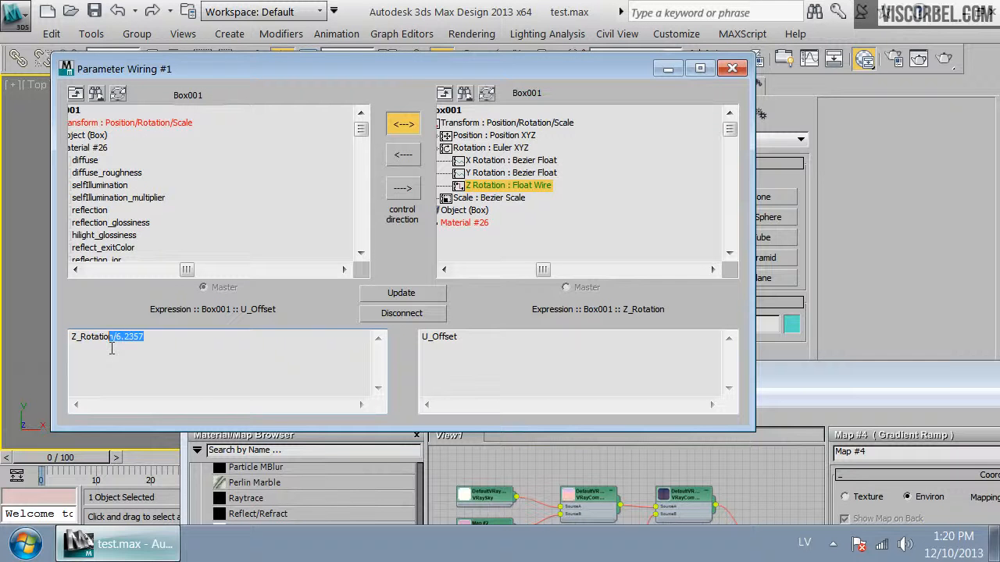
click(402, 313)
click(170, 351)
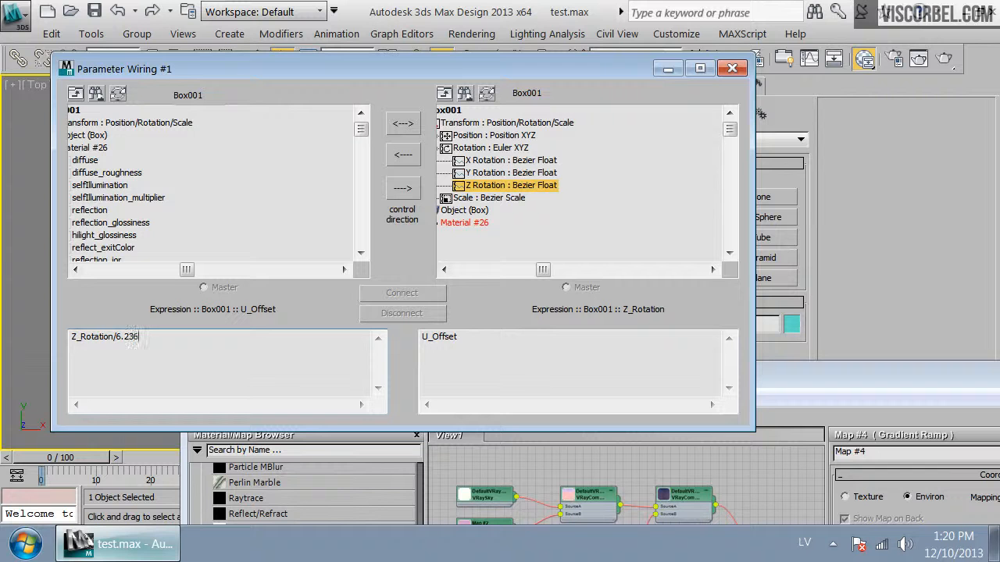
click(403, 123)
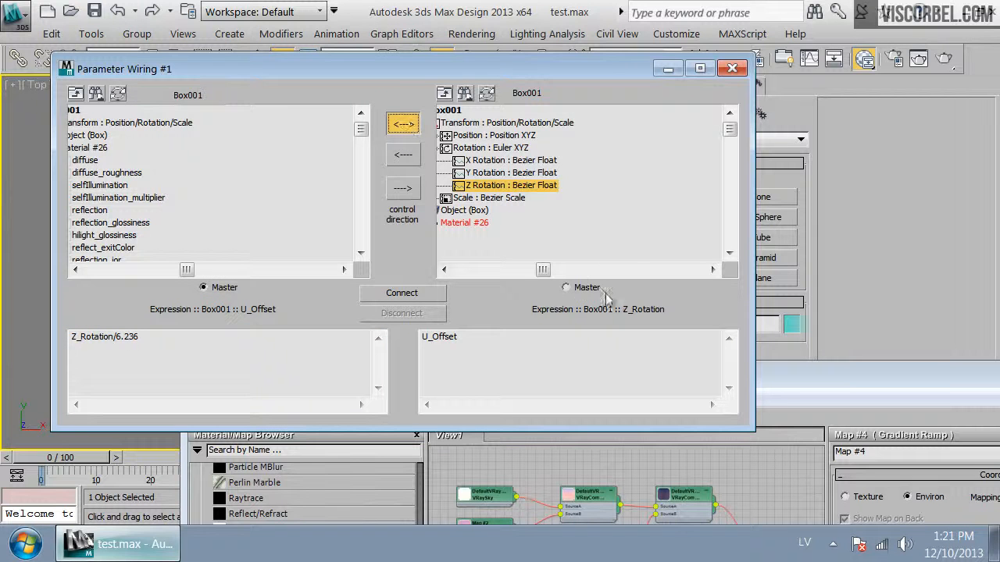
click(566, 287)
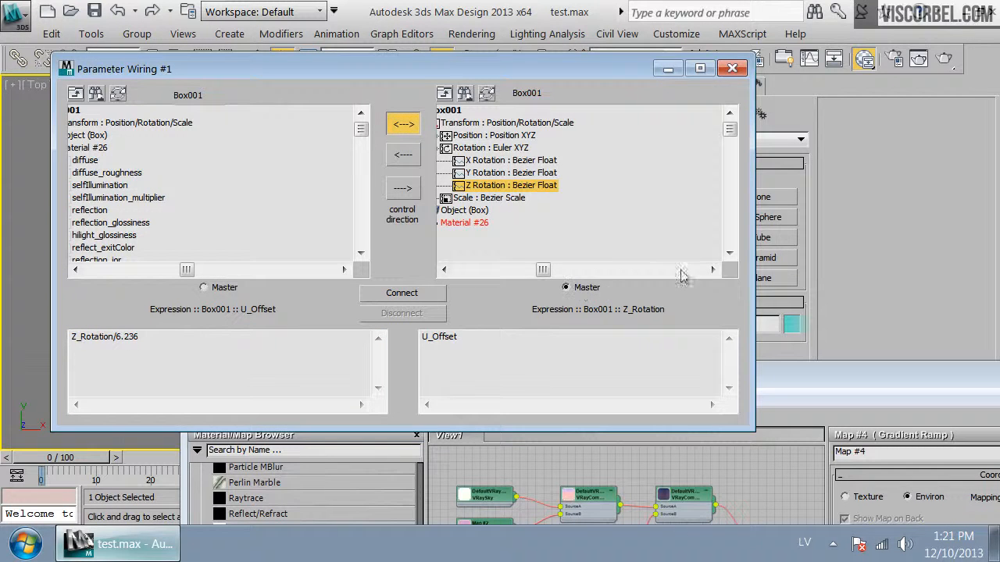
click(424, 300)
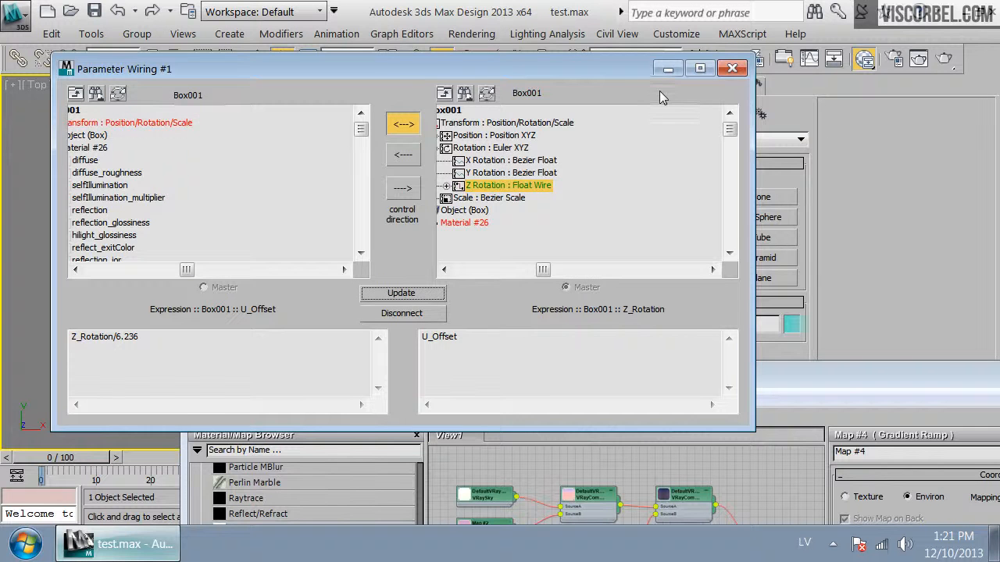
Rotate the box with angle snap on and inspect Map #8's U Offset
click(668, 68)
drag(519, 383, 426, 376)
drag(466, 218, 404, 174)
key(a)
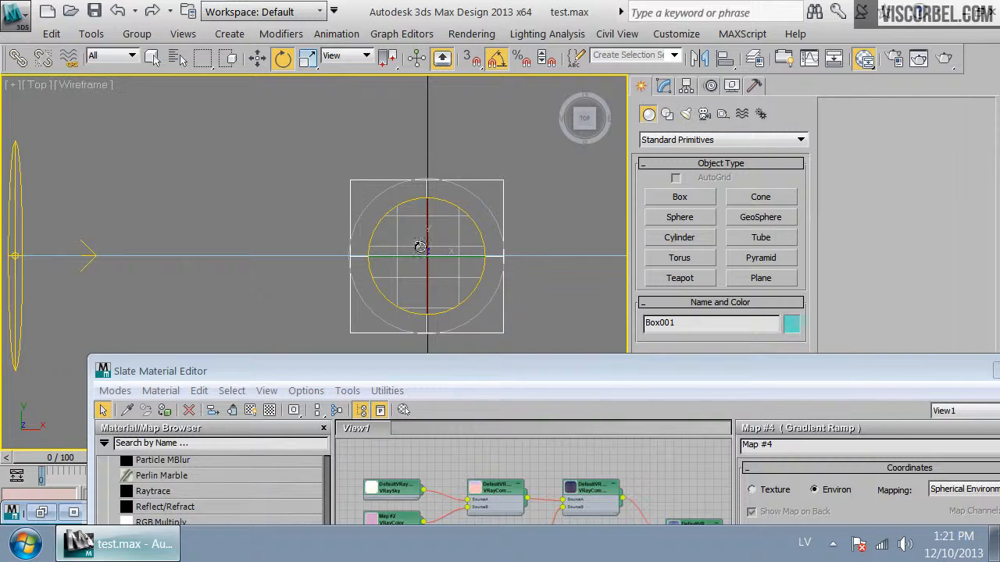
drag(482, 375, 417, 54)
middle_drag(519, 272, 500, 229)
click(506, 268)
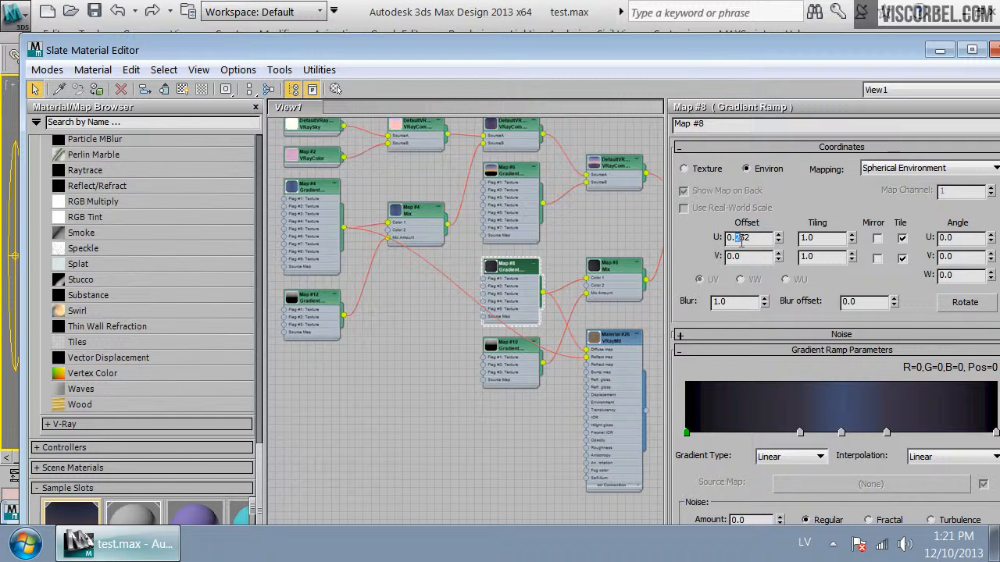
drag(743, 243, 755, 240)
Reopen the Parameter Wiring dialog and browse the material's parameter list
drag(657, 55, 723, 196)
click(40, 512)
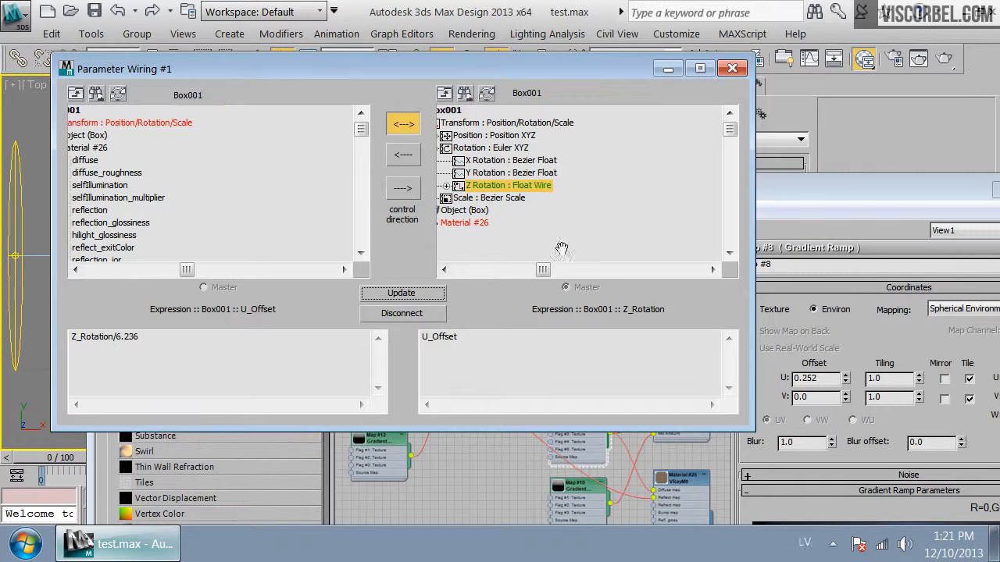
drag(542, 269, 460, 269)
drag(187, 270, 92, 269)
drag(361, 138, 362, 225)
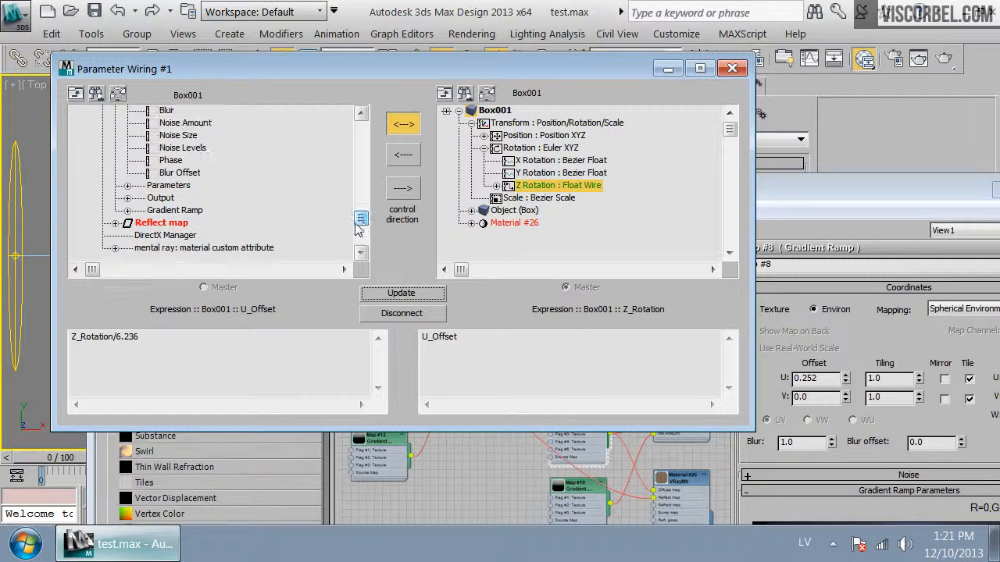
Wire the Reflect map's Coordinates U Offset two-way to the box's Z Rotation using expression Z_Rotation/6.2357
click(115, 224)
click(167, 236)
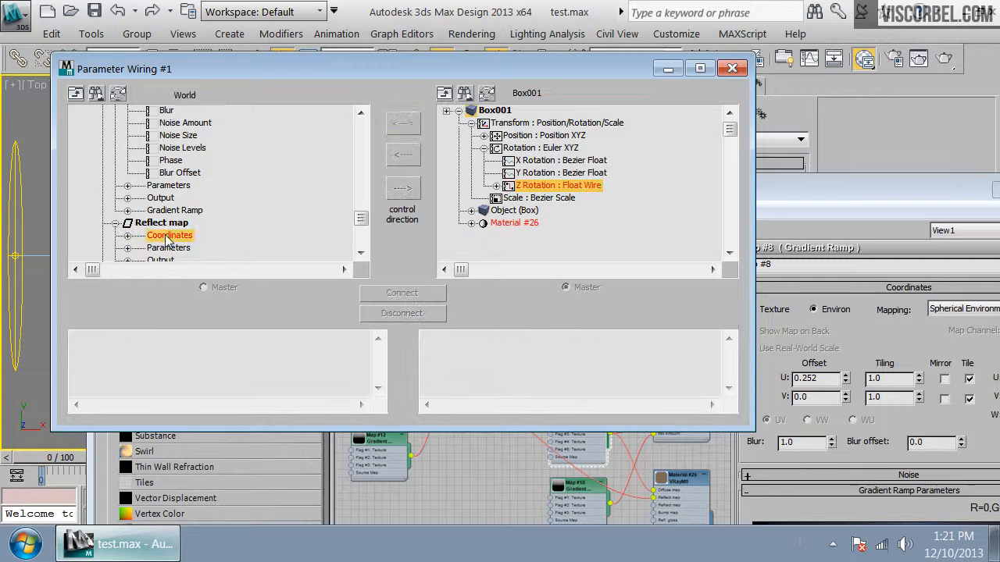
click(128, 236)
click(201, 248)
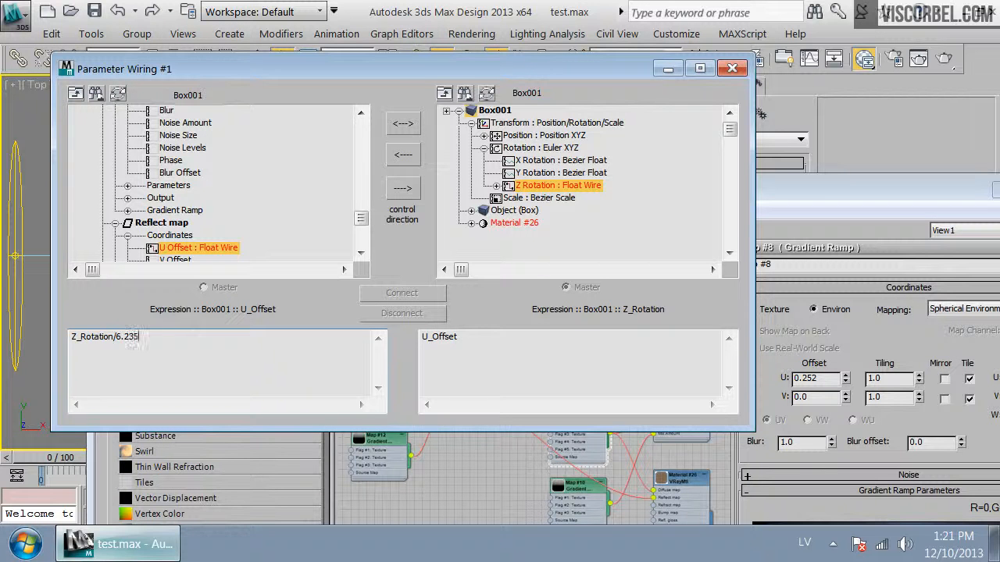
click(505, 370)
click(404, 128)
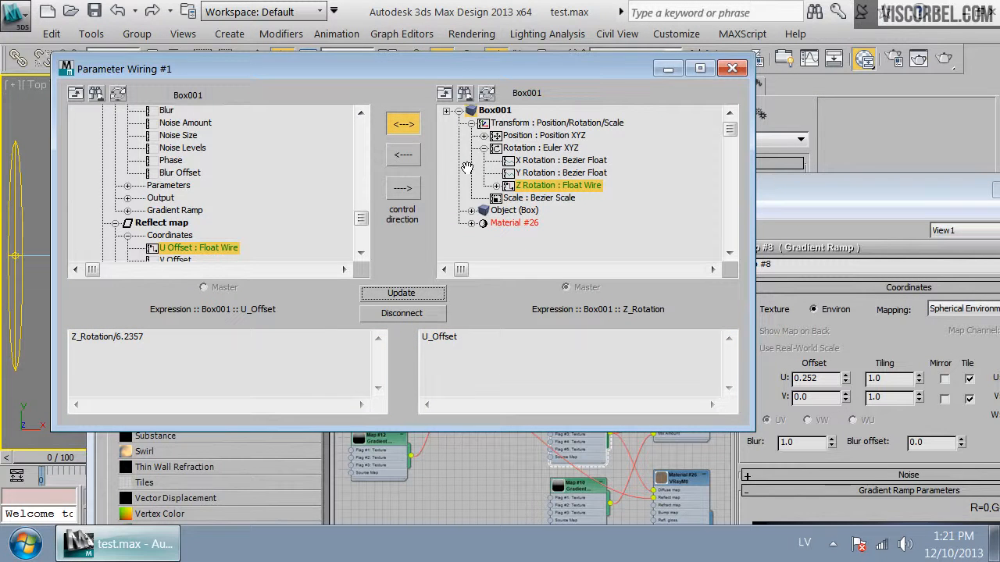
click(669, 69)
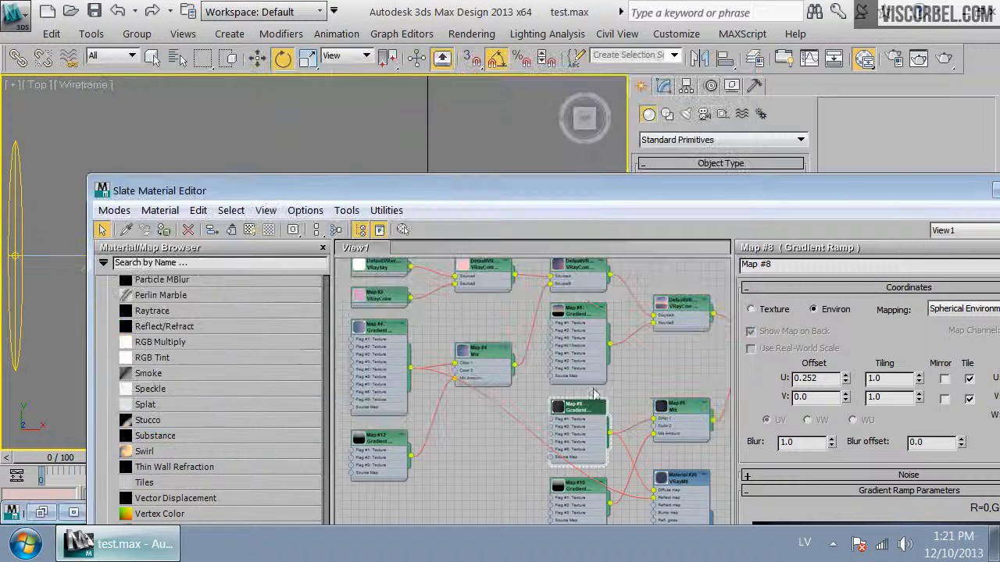
Open the Map #4 and Map #8 gradient nodes in the Slate editor to compare their offset settings
double_click(374, 329)
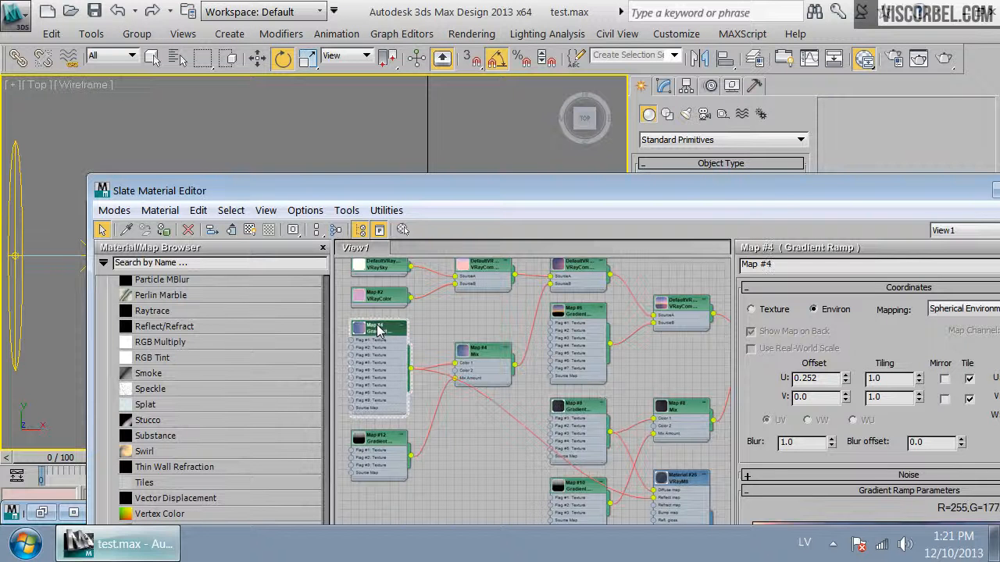
double_click(586, 420)
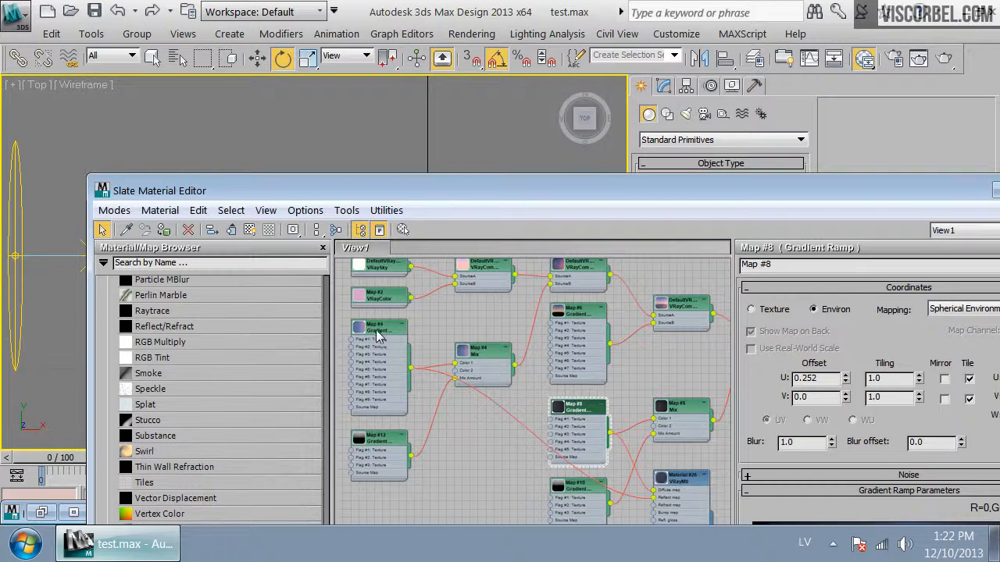
double_click(381, 335)
drag(482, 191, 482, 358)
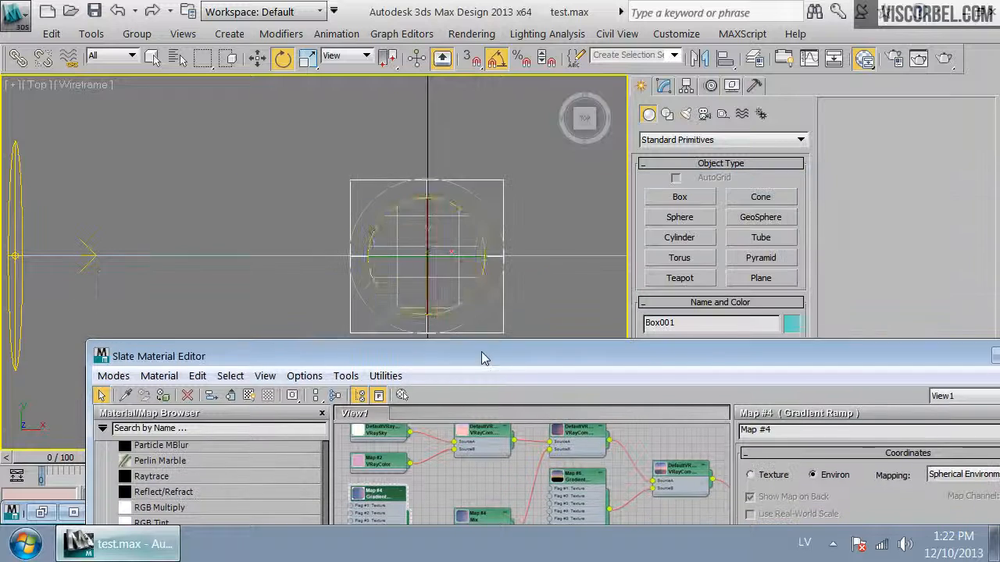
drag(390, 225, 346, 172)
drag(529, 361, 486, 129)
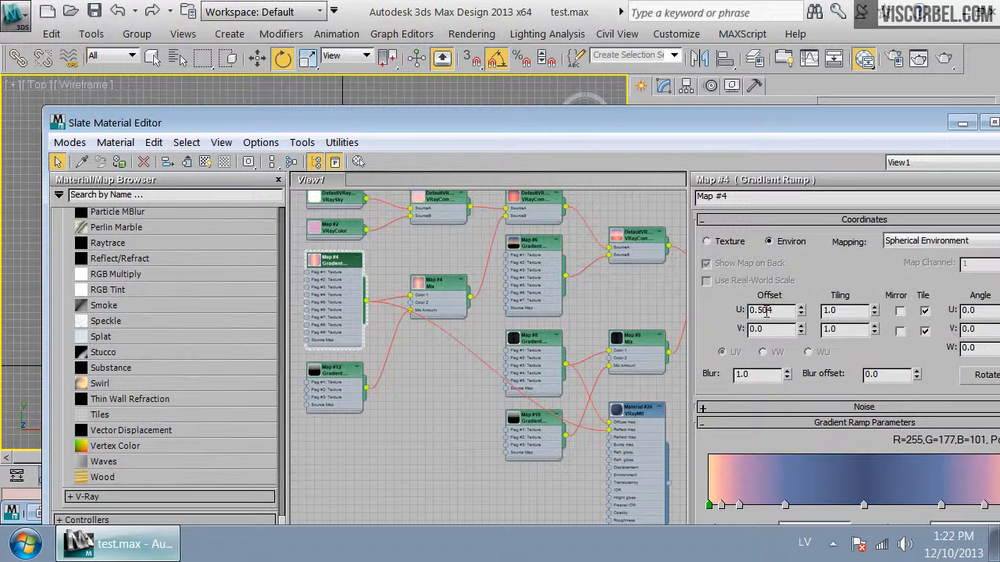
Rotate the box while watching Map #4's U Offset in the Slate editor
drag(615, 133, 602, 412)
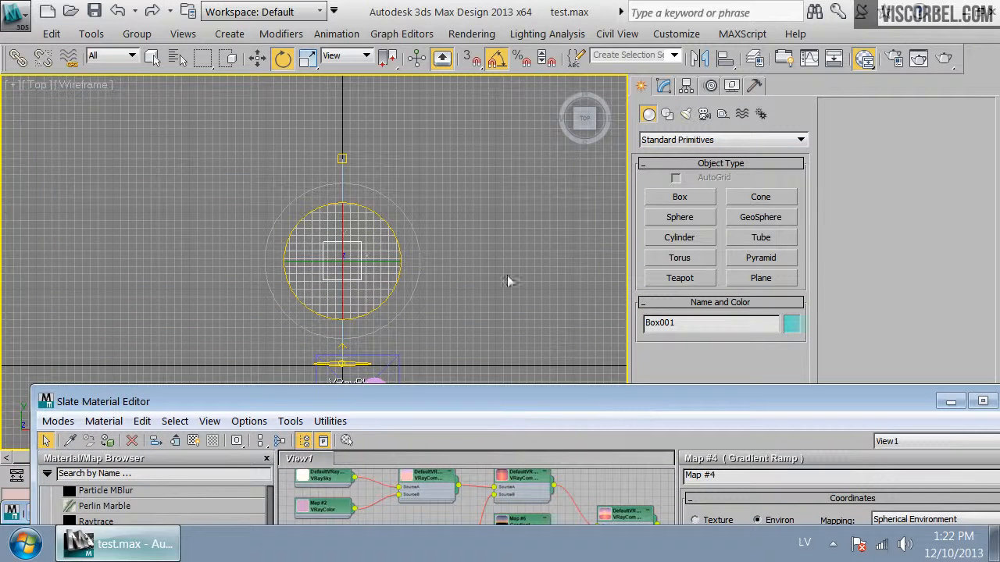
drag(368, 219, 455, 399)
drag(560, 403, 540, 116)
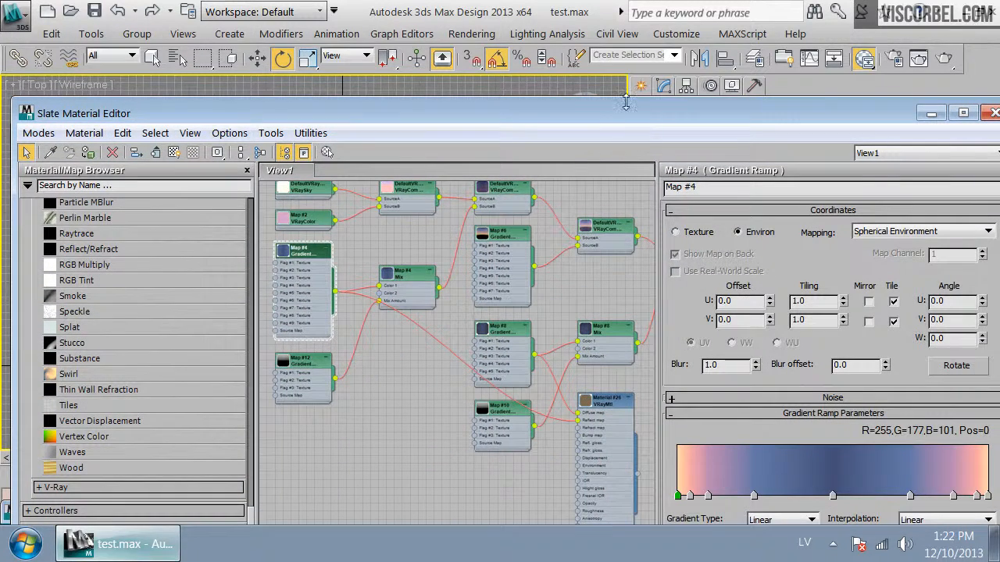
drag(629, 111, 610, 325)
drag(397, 250, 930, 312)
drag(835, 323, 844, 293)
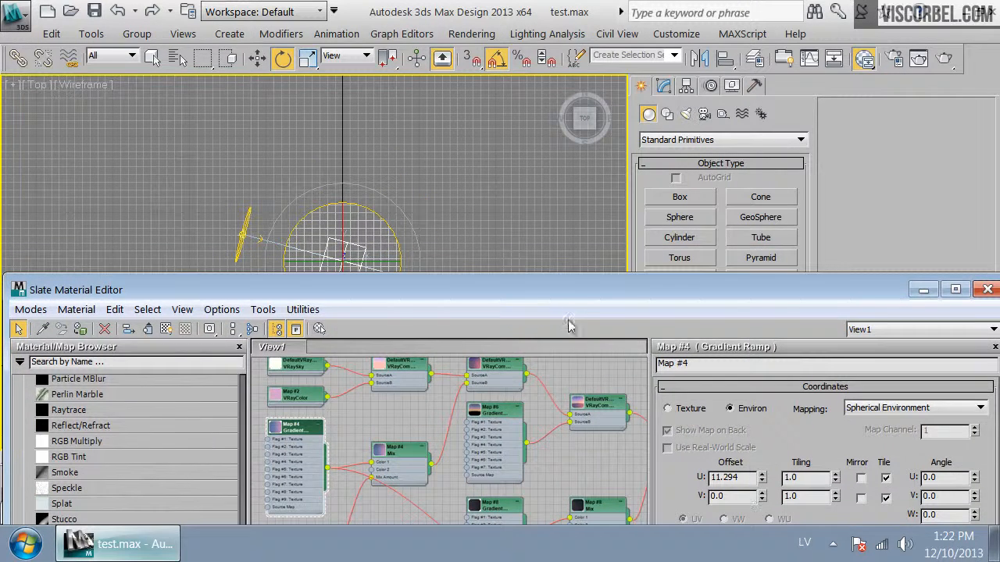
drag(568, 294, 579, 336)
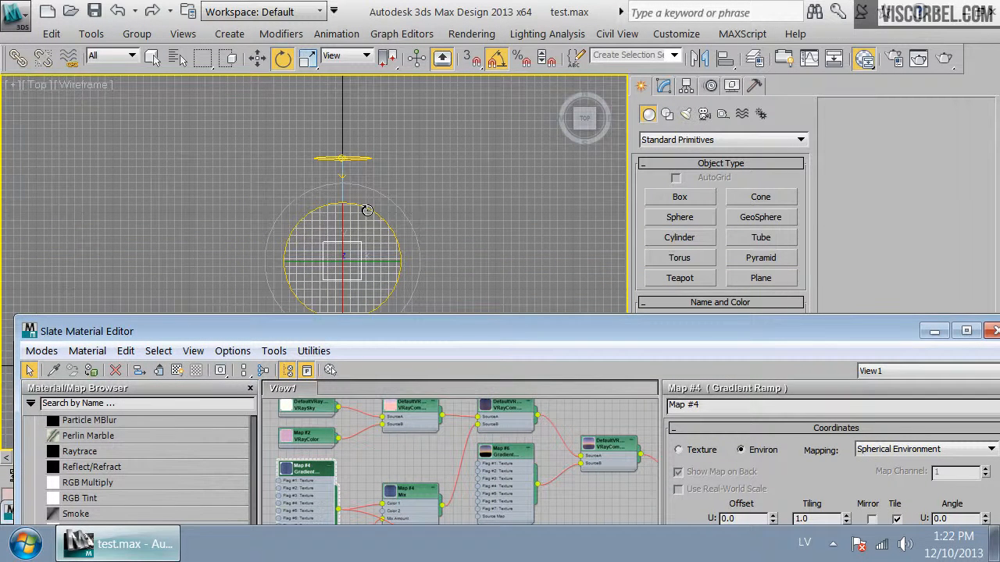
drag(717, 346, 612, 256)
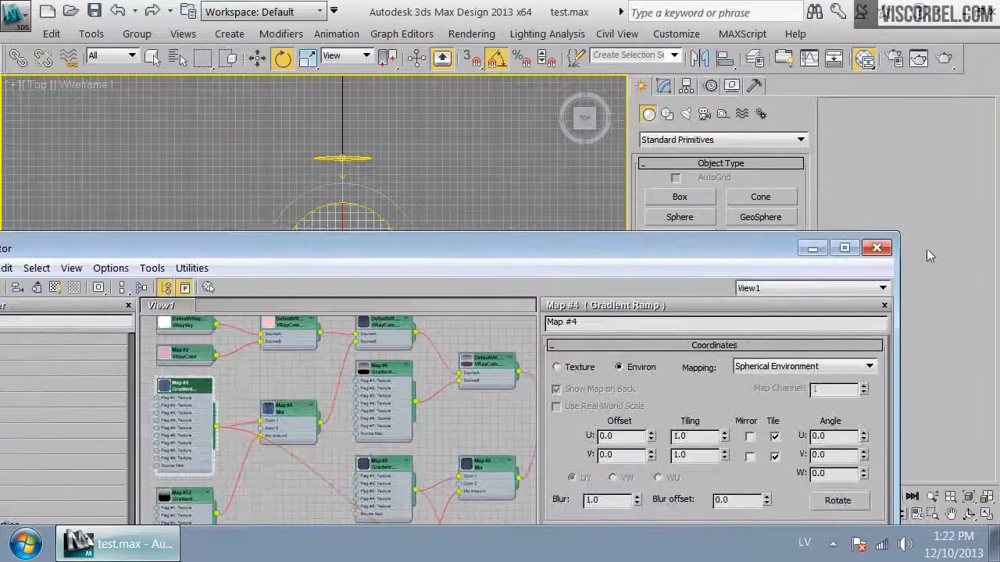
Minimize the Slate editor, hide the viewport grid and switch to the VRay physical camera view
click(813, 248)
key(Delete)
key(g)
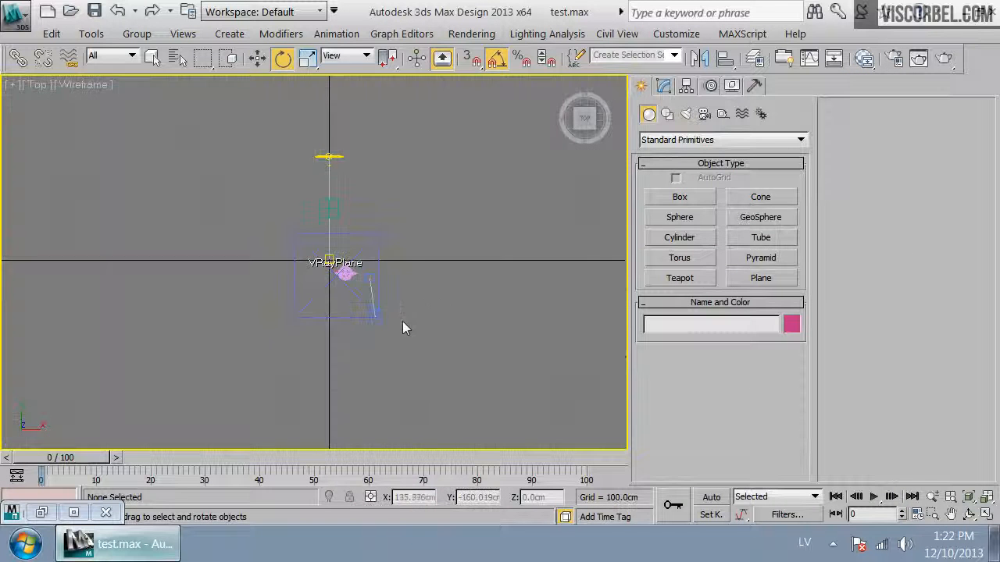
click(373, 313)
key(c)
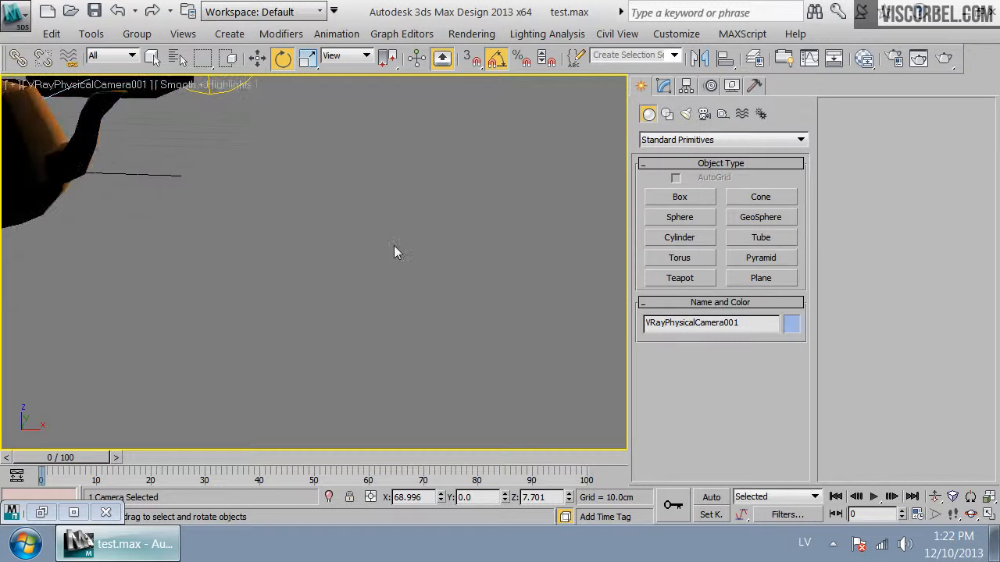
Adjust the camera view and render the sunset scene
click(10, 11)
click(96, 158)
key(Up)
drag(346, 292, 352, 253)
key(Up)
key(Left)
key(Down)
key(Left)
click(945, 59)
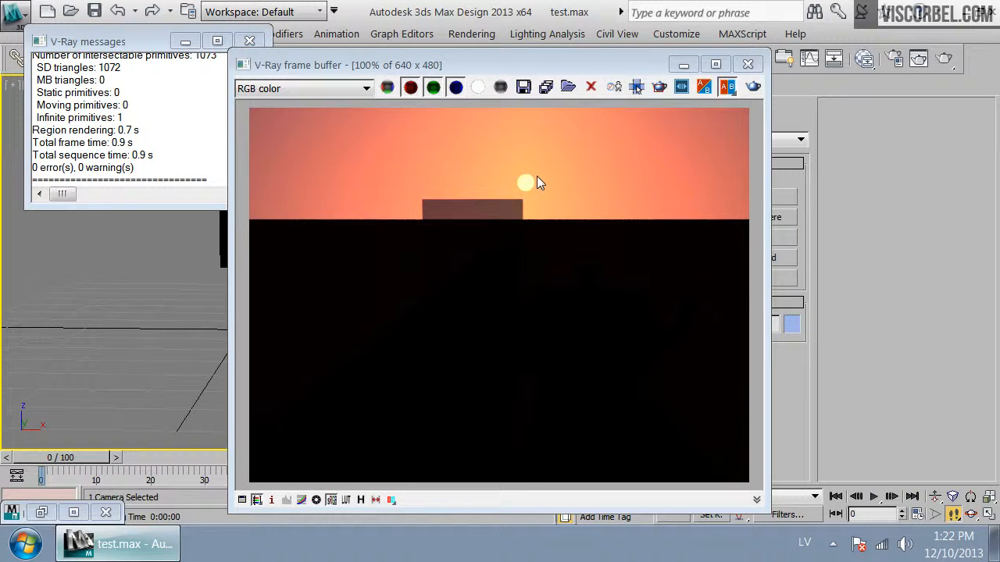
click(748, 64)
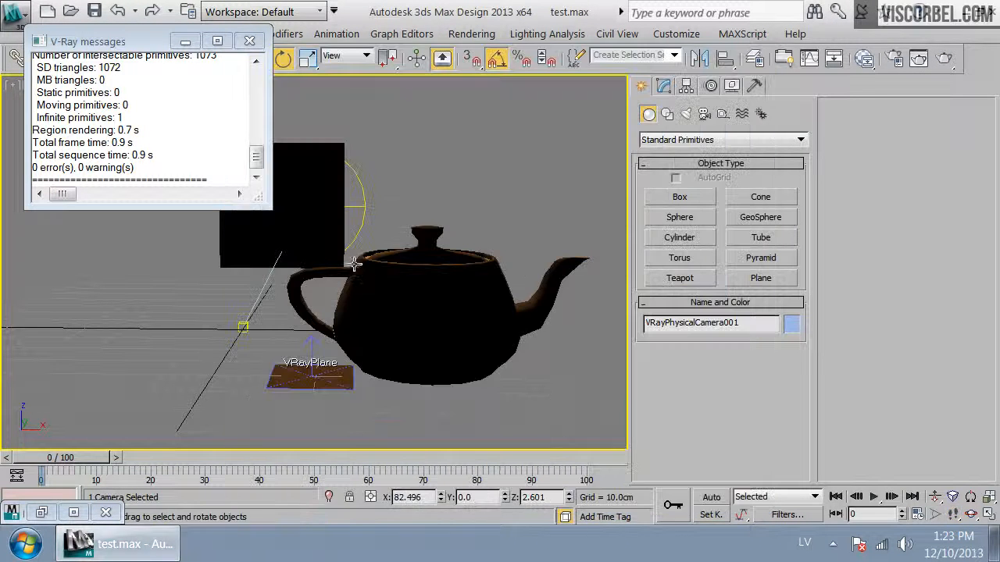
Turn off Renderable for the box in its Object Properties
right_click(306, 195)
click(348, 364)
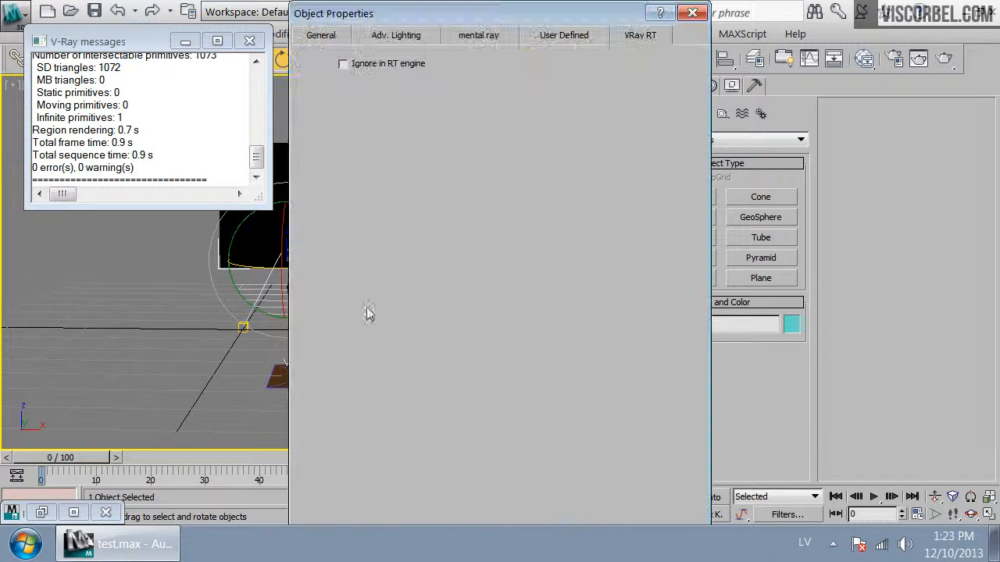
click(334, 37)
click(511, 273)
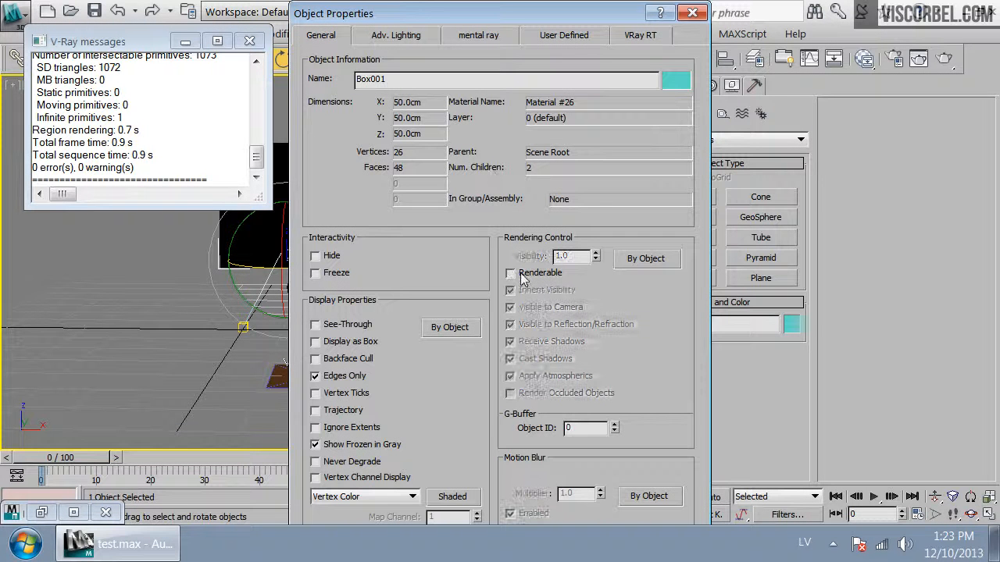
key(Return)
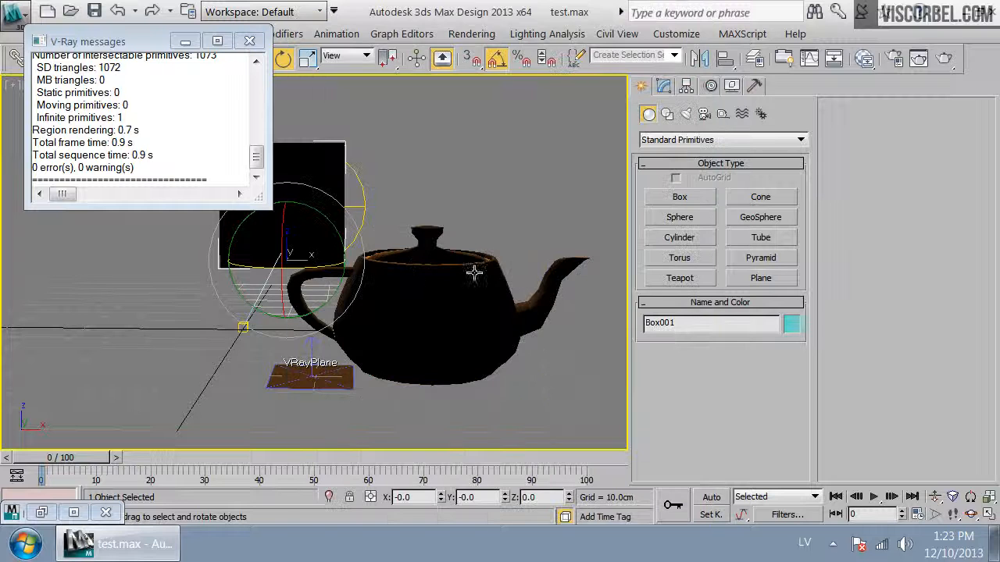
Reopen the box's Object Properties to check it, then render the camera view
right_click(431, 234)
click(406, 295)
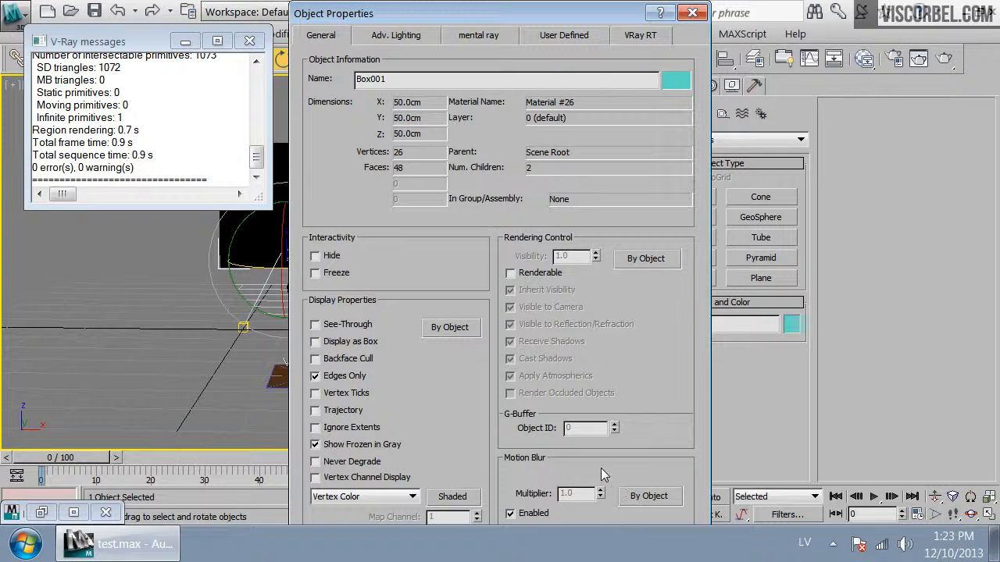
key(Return)
click(390, 146)
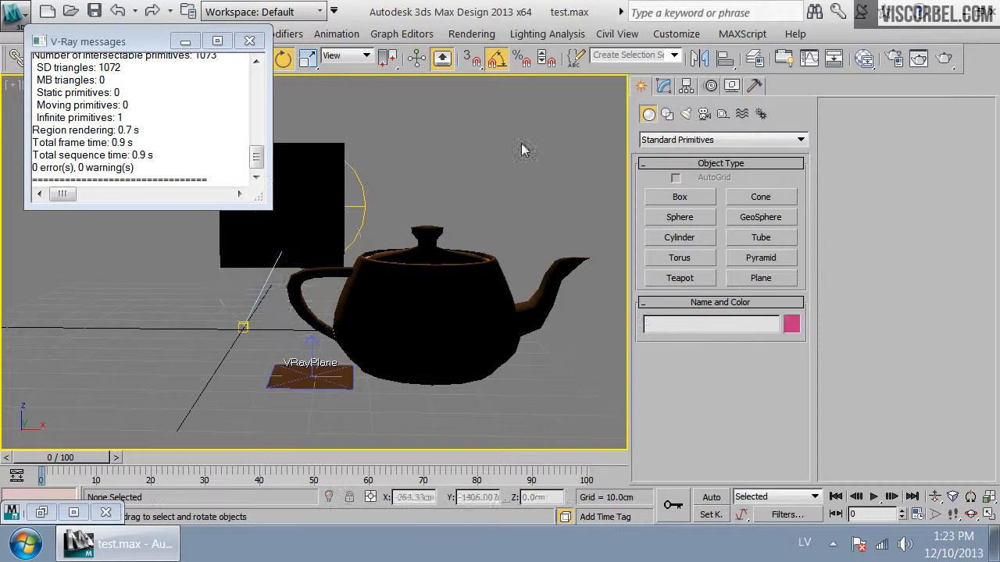
click(945, 59)
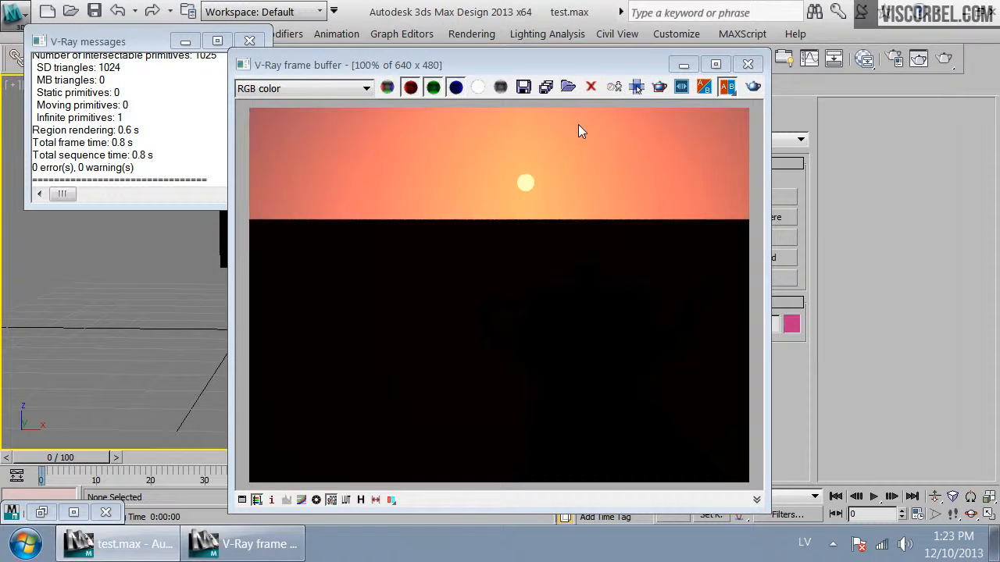
click(748, 65)
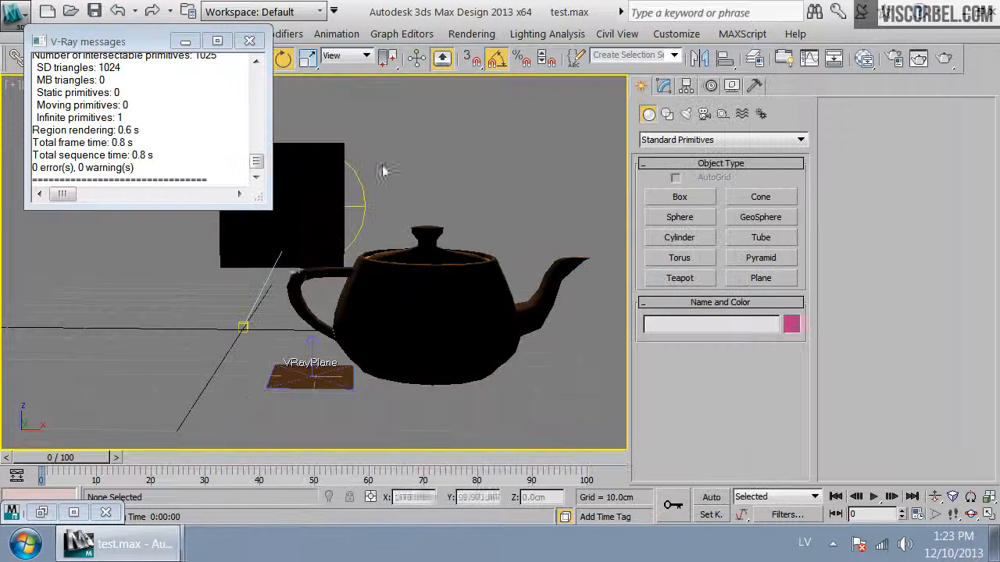
Rotate the box to move the sun lower and render the camera view
click(293, 251)
drag(301, 267, 410, 261)
click(556, 181)
key(Up)
click(944, 59)
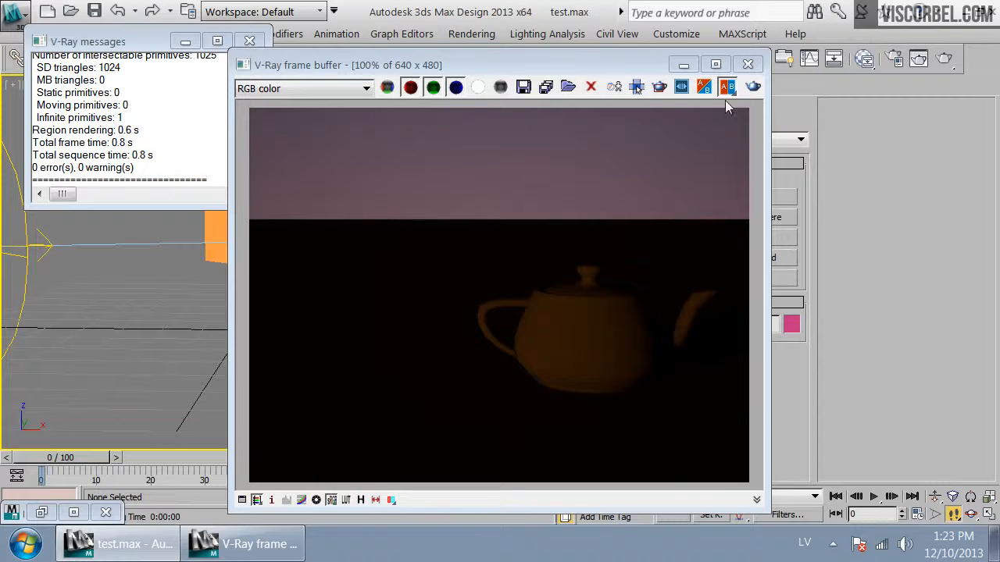
click(748, 64)
Adjust the sun rotation again and render the camera view
drag(576, 175, 378, 206)
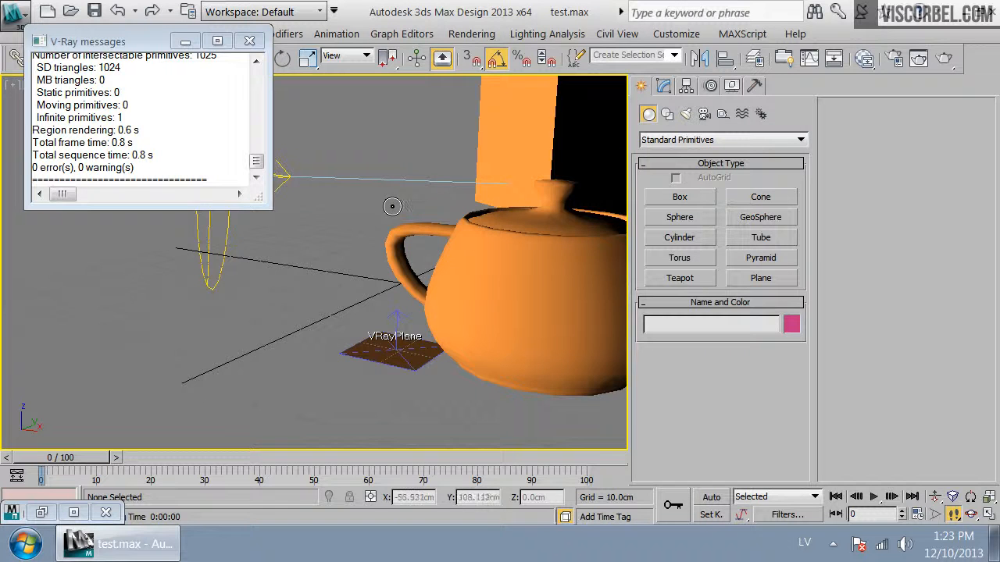
key(Up)
key(Down)
drag(554, 273, 461, 227)
key(Up)
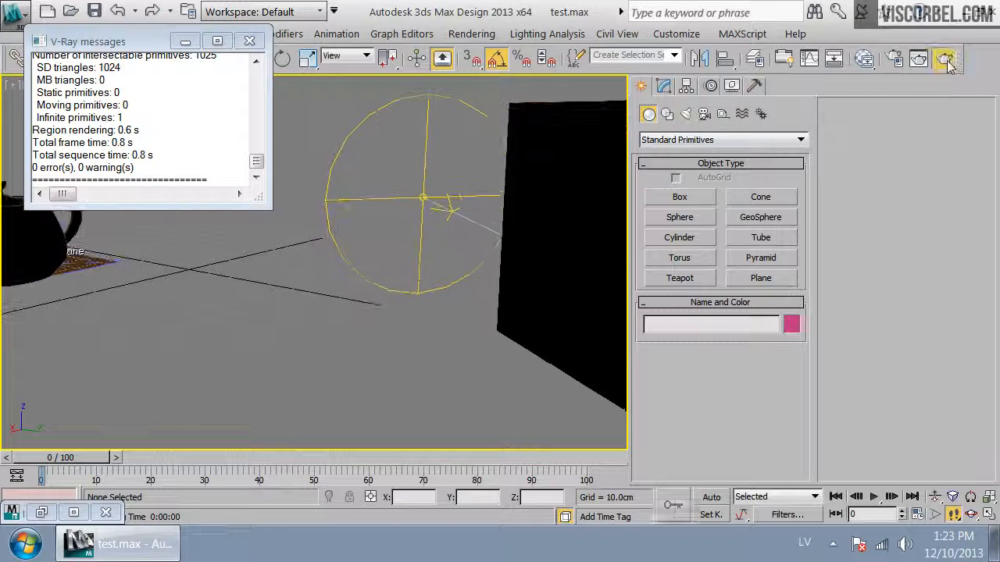
click(945, 61)
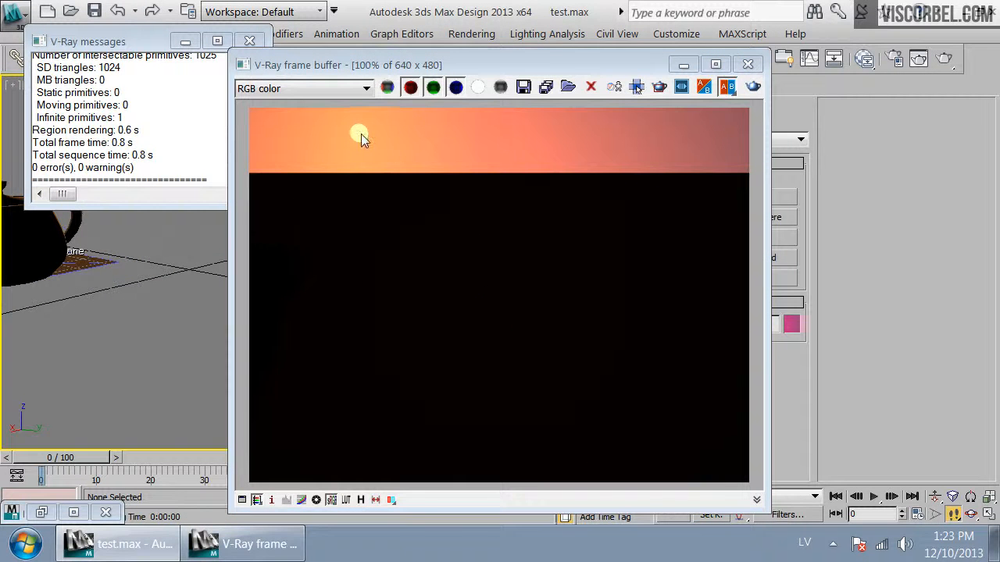
click(747, 64)
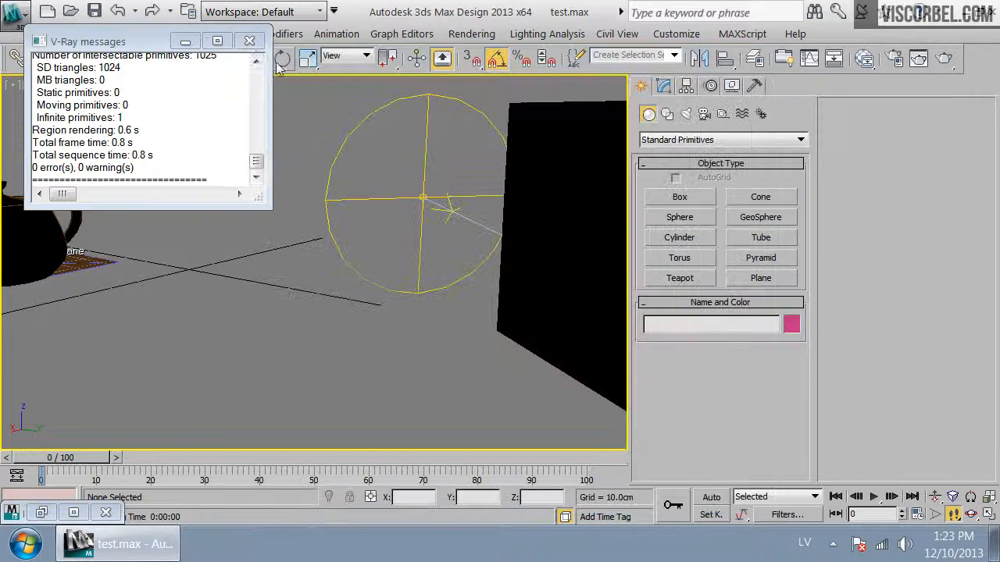
Close the V-Ray messages window and examine the box, sun and target layout in the top view
click(249, 41)
drag(290, 246, 290, 264)
key(e)
key(t)
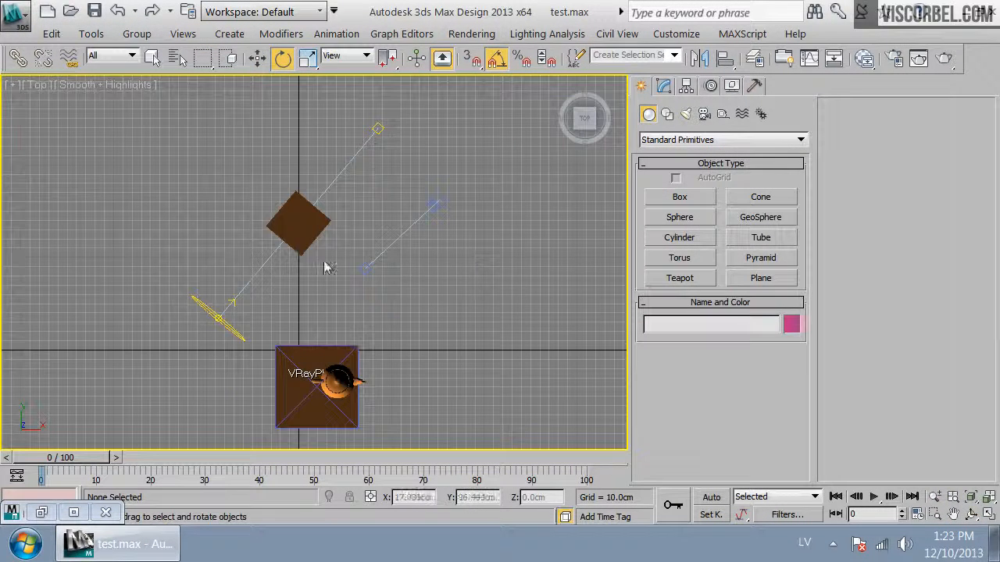
click(301, 225)
click(218, 319)
click(417, 114)
drag(413, 110, 313, 160)
drag(314, 253, 316, 257)
click(241, 337)
drag(152, 223, 219, 288)
drag(225, 128, 334, 244)
click(499, 170)
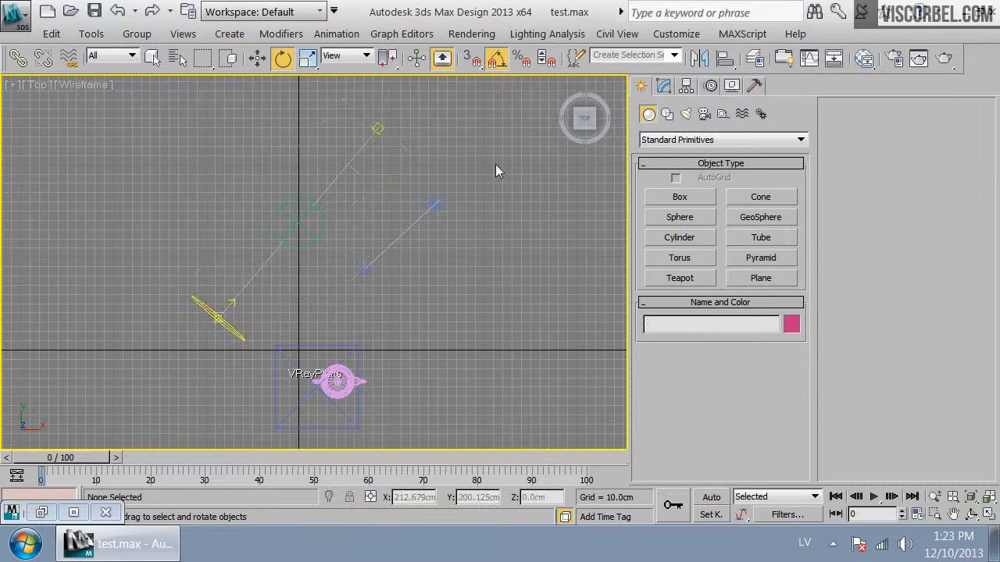
Switch to the perspective view and rotate the box
key(p)
click(325, 205)
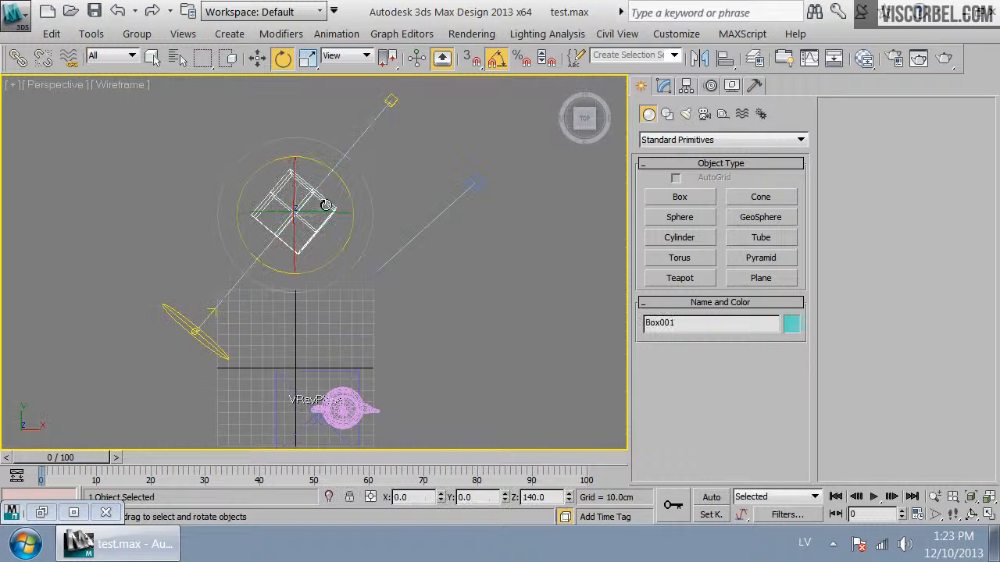
drag(332, 182, 351, 195)
drag(317, 160, 346, 224)
Switch to the front view and move the VRaySun upward
key(f)
click(101, 232)
key(w)
drag(102, 184, 101, 87)
click(347, 202)
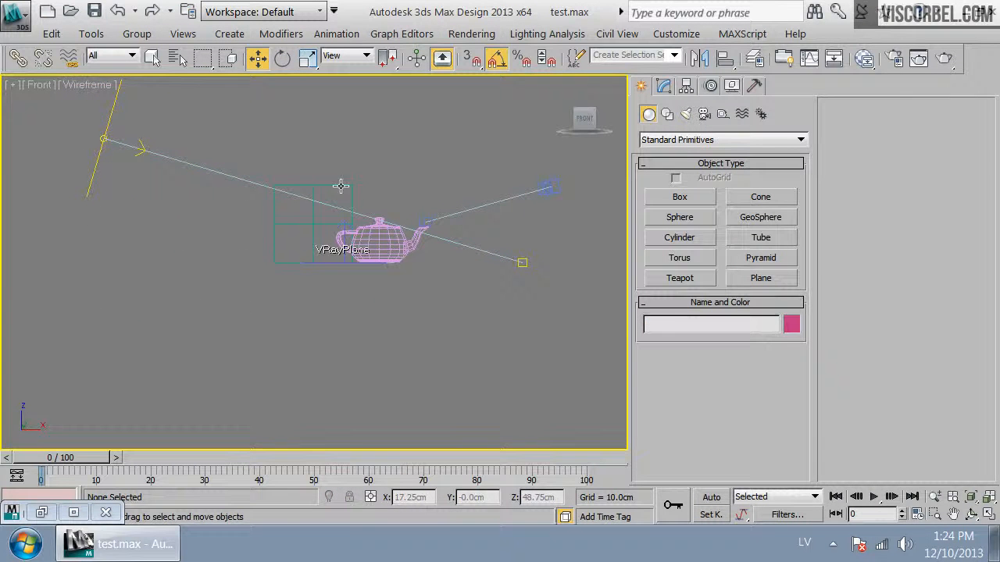
click(340, 195)
key(e)
drag(330, 261, 154, 261)
right_click(154, 262)
Switch to the camera view, adjust it and render the scene
key(c)
key(Up)
drag(352, 302, 422, 295)
click(948, 61)
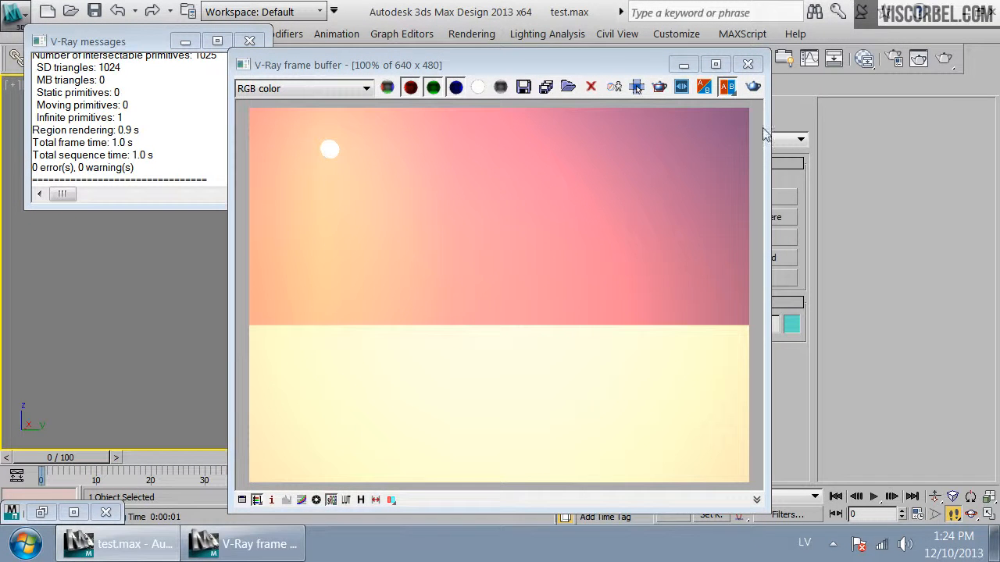
click(748, 64)
click(312, 191)
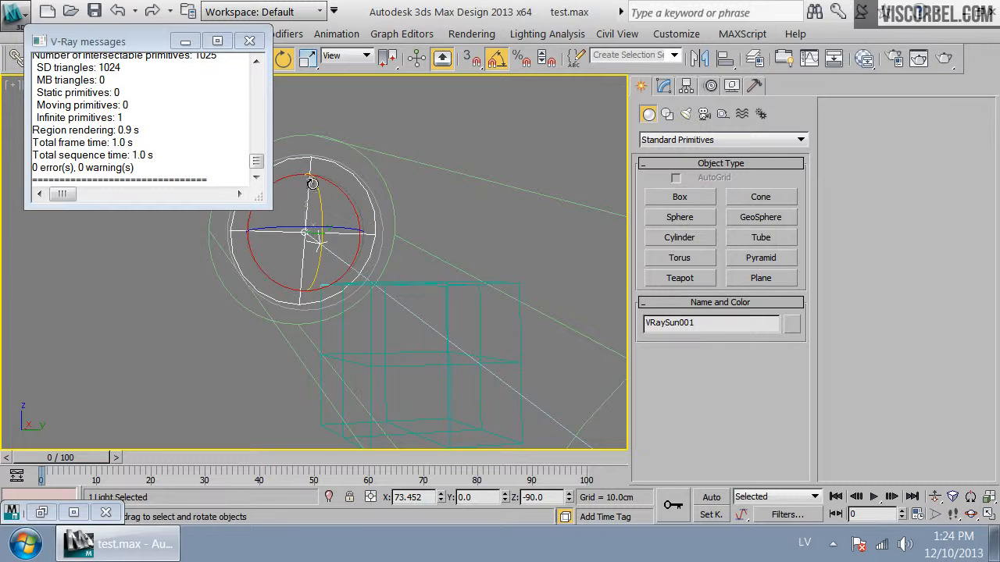
Rotate the VRaySun around the box and render the camera view, then close the frame buffer
drag(312, 192, 324, 257)
click(943, 57)
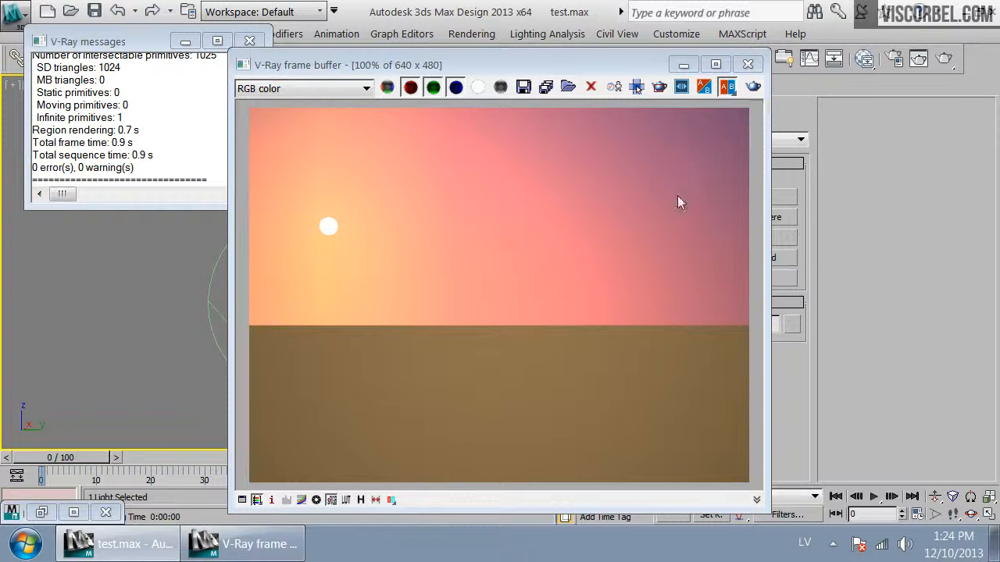
click(747, 64)
Move the VRaySun lower and render the camera view again, closing the frame buffer afterwards
right_click(314, 240)
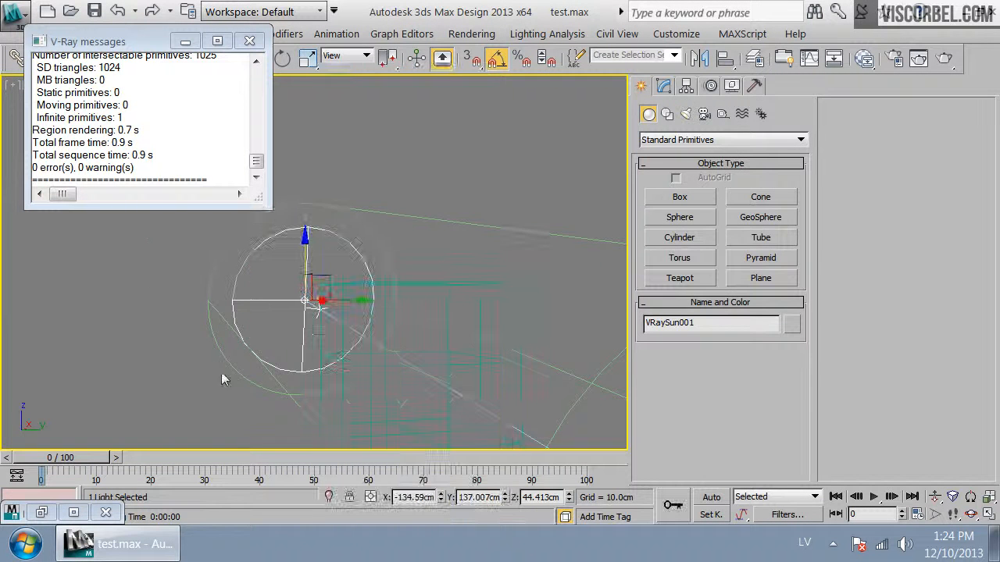
drag(301, 257, 308, 274)
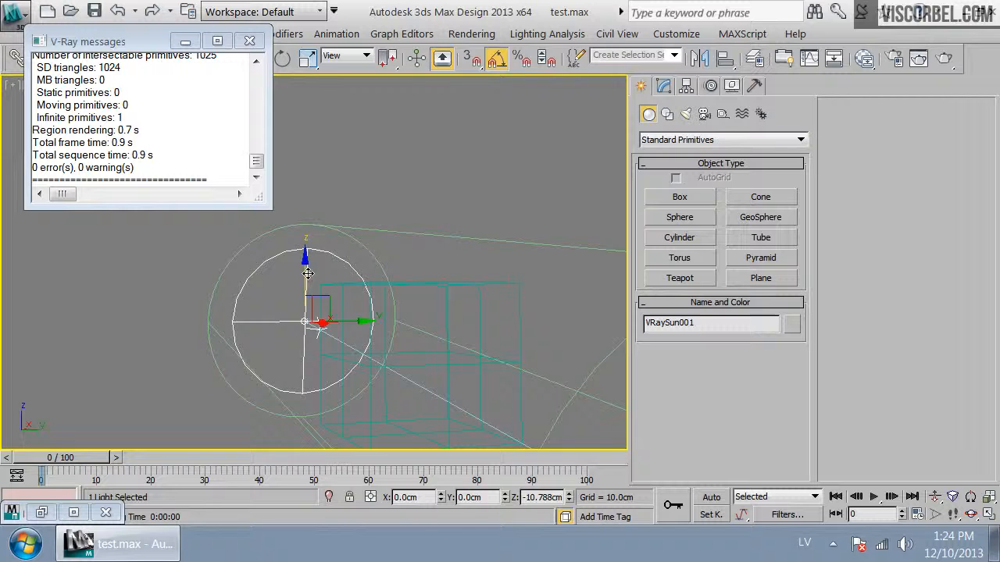
click(943, 58)
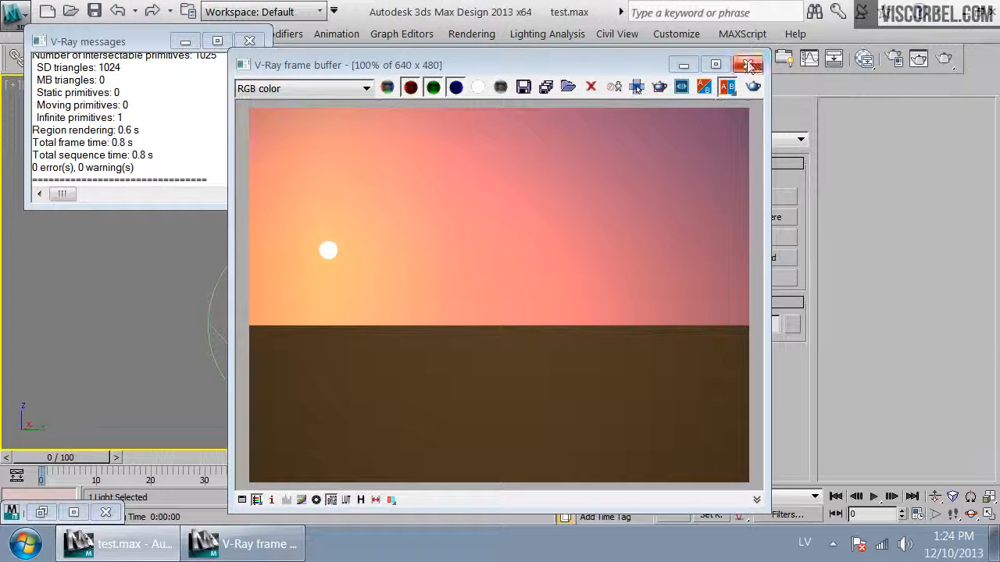
click(748, 64)
Close the V-Ray messages window, deselect everything and switch to the top view
click(249, 40)
click(397, 207)
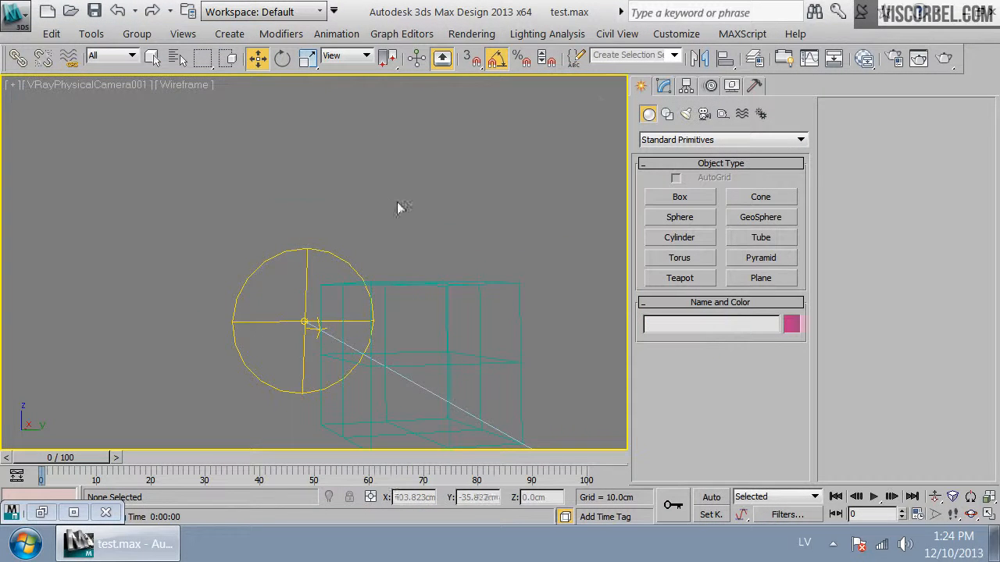
key(t)
scroll(414, 230, up, 2)
middle_drag(337, 246, 436, 215)
scroll(415, 214, up, 2)
scroll(557, 181, down, 2)
scroll(458, 209, up, 1)
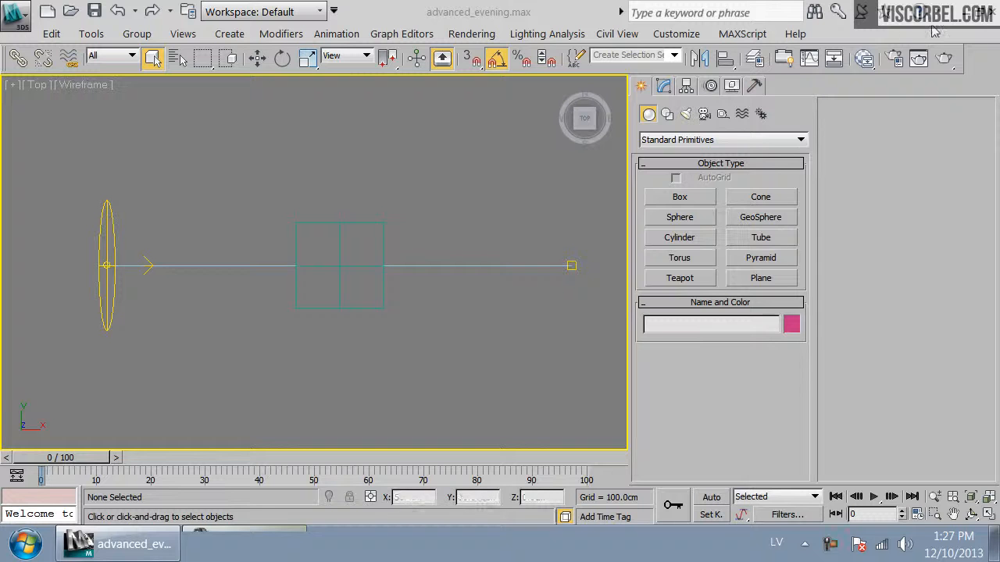
Inspect the sky material node network in the Slate Material Editor, then close the editor
click(863, 59)
drag(660, 248, 676, 40)
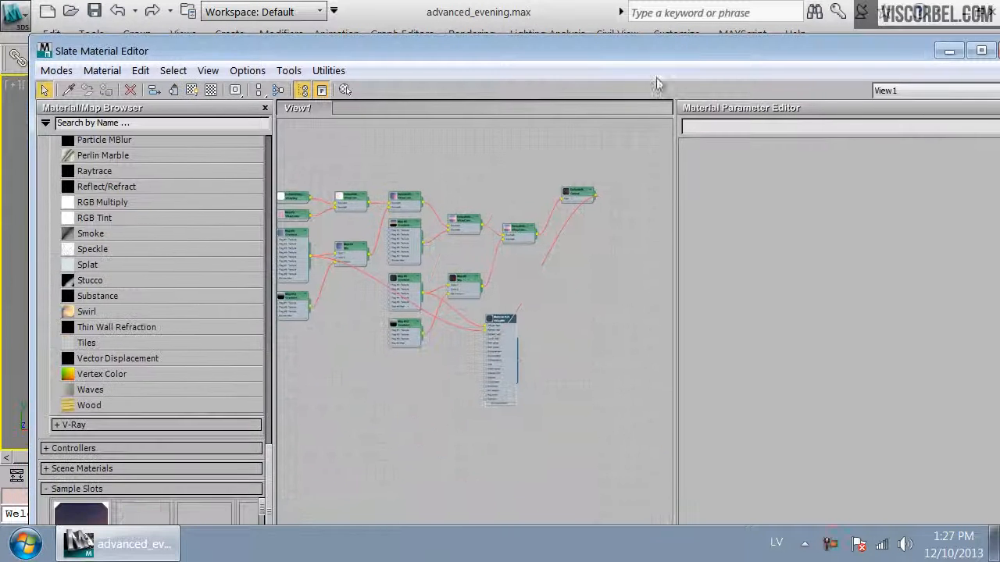
scroll(542, 214, up, 4)
drag(382, 448, 436, 448)
drag(522, 206, 499, 271)
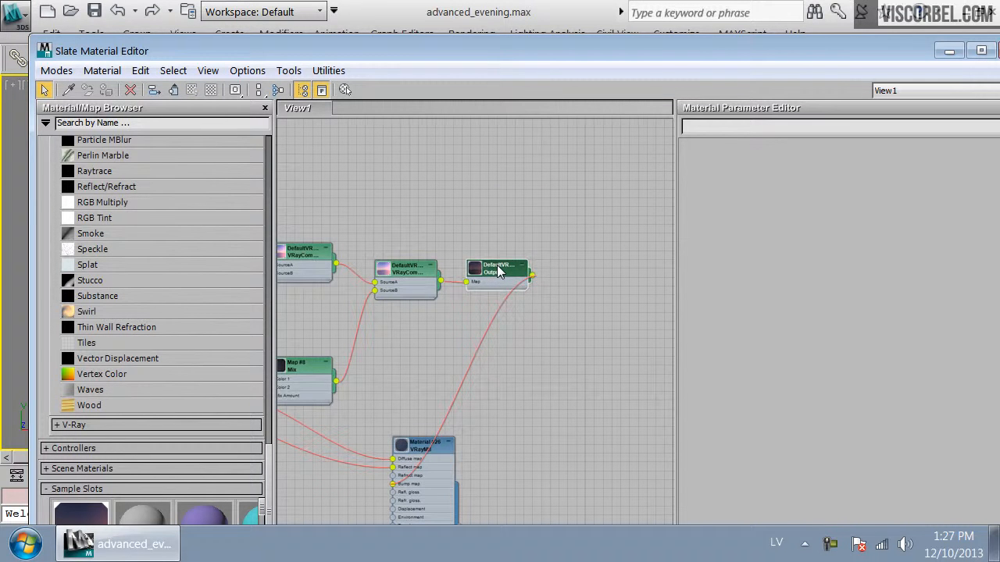
middle_drag(518, 339, 558, 185)
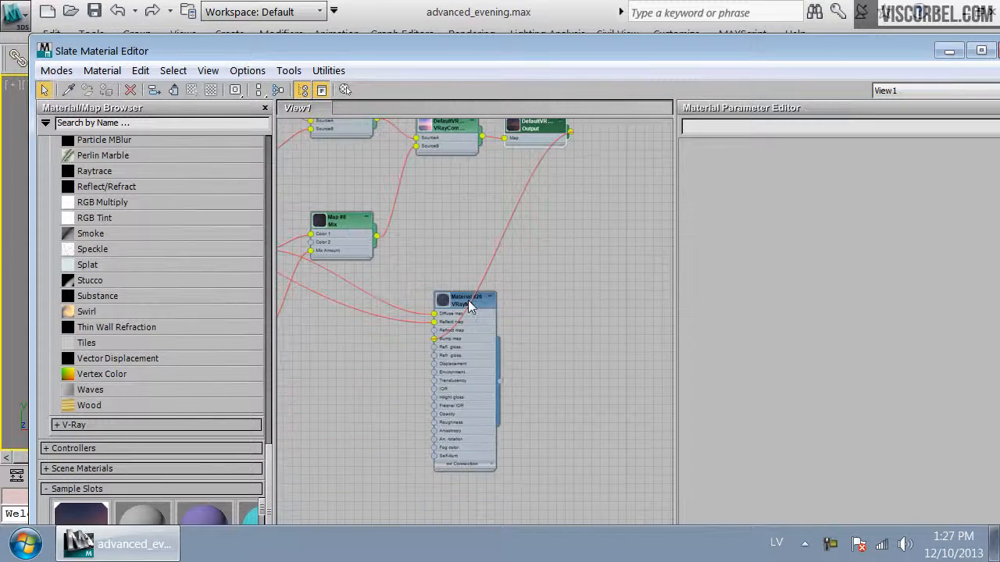
drag(457, 305, 653, 227)
middle_drag(626, 186, 498, 256)
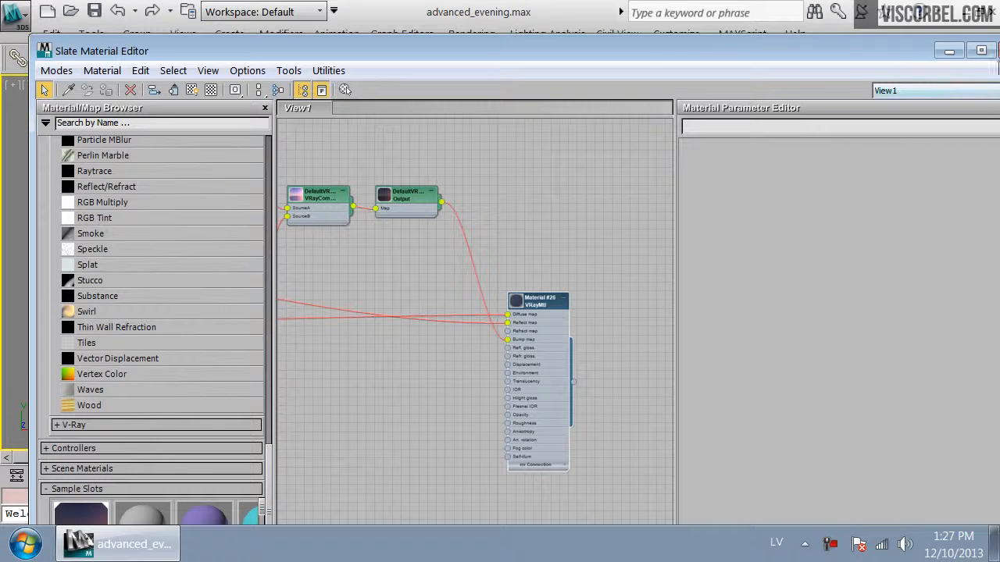
drag(873, 55, 813, 67)
click(959, 66)
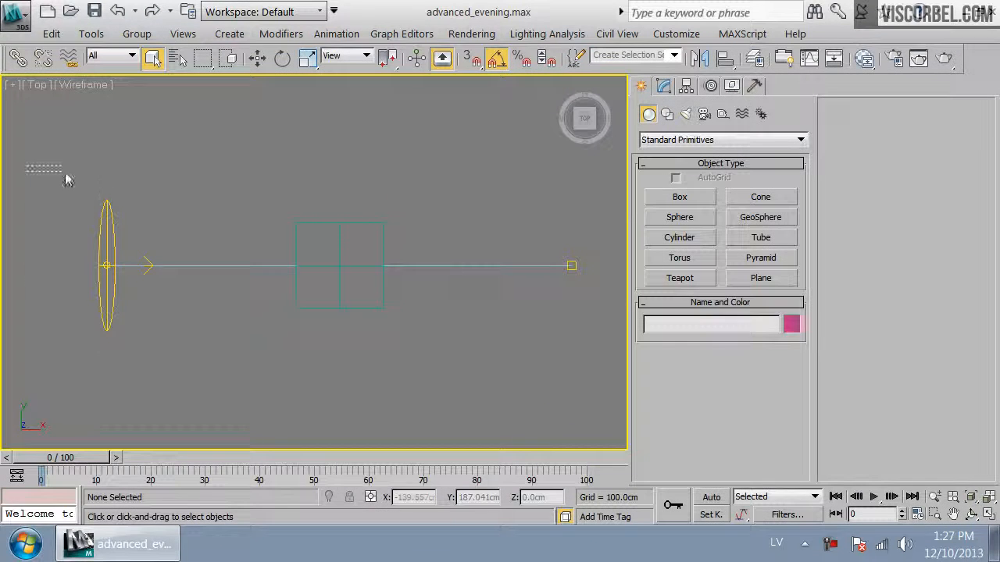
Select the box and sun together and save the selection as sunset_sun
drag(29, 173, 617, 432)
click(14, 14)
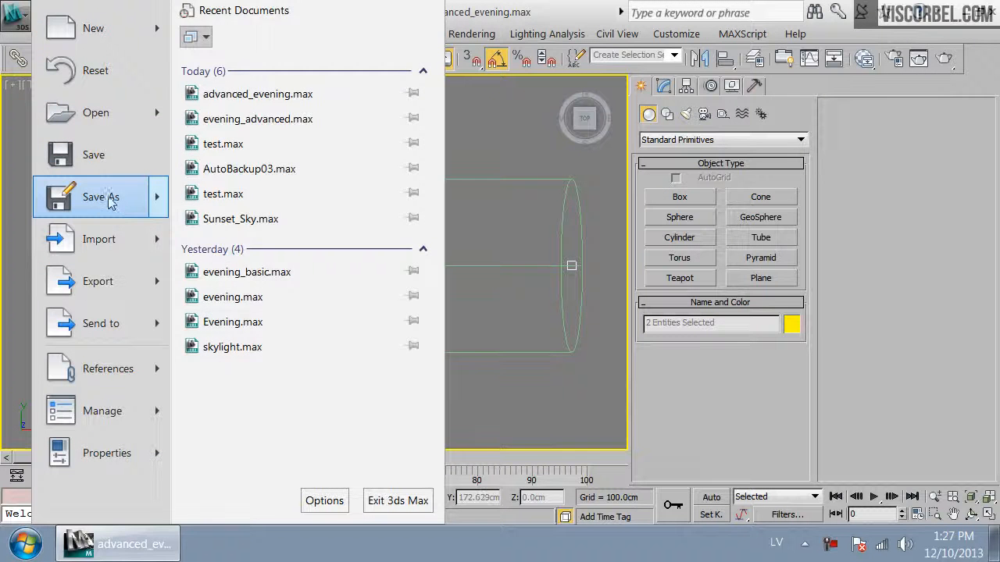
mouse_move(109, 202)
click(263, 191)
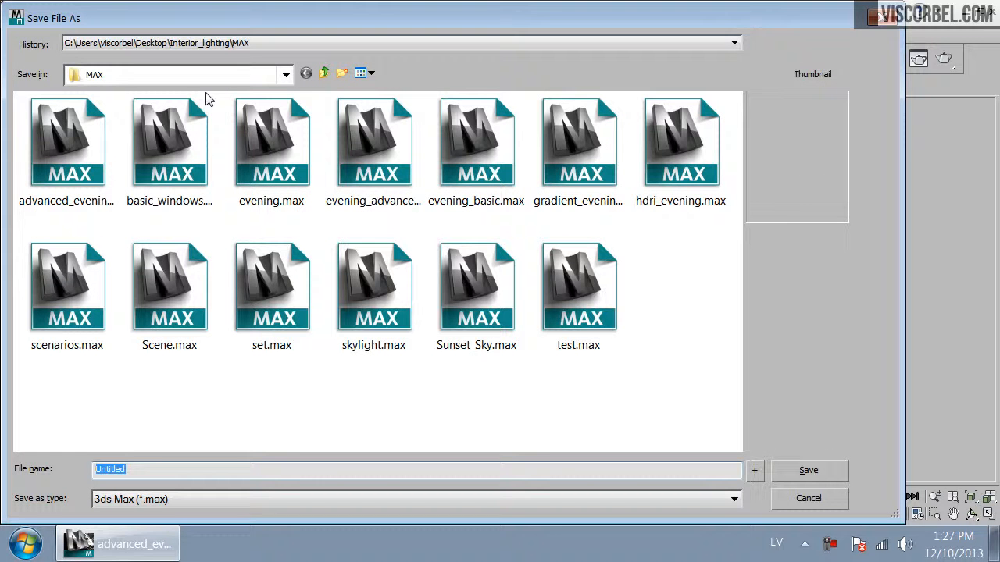
text(suns)
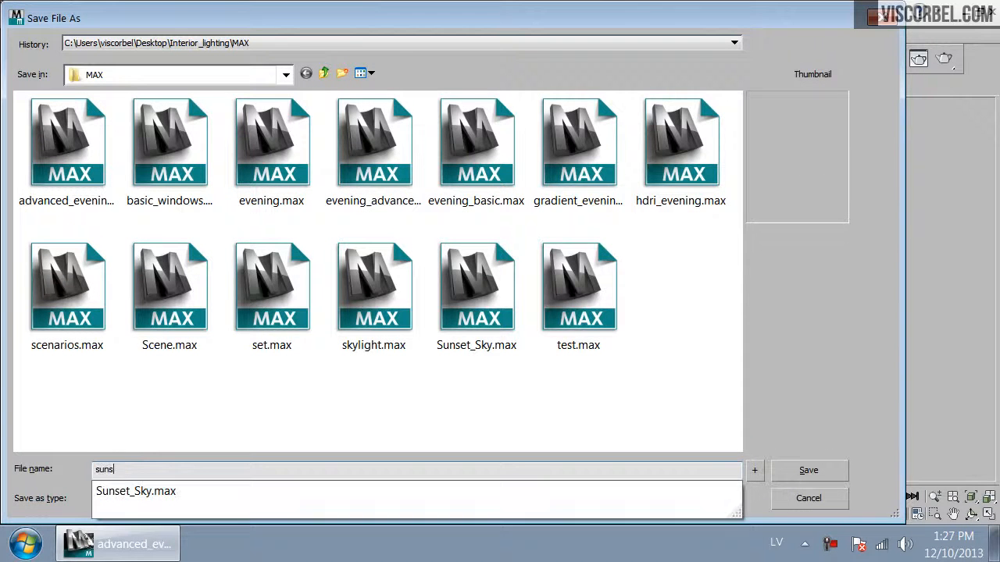
text(et_sun)
key(Return)
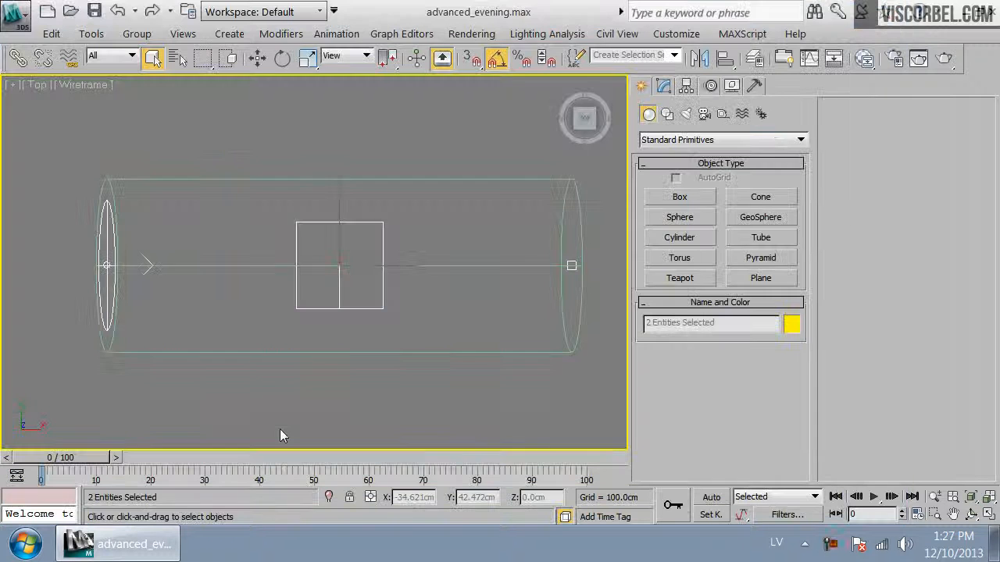
Open the evening_advanced.max scene from the recent documents
click(14, 16)
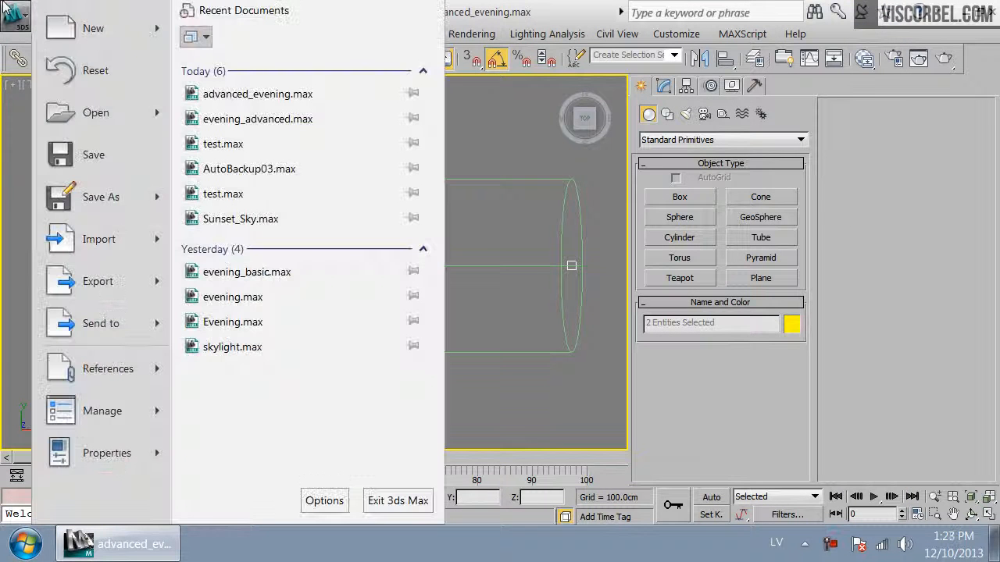
click(273, 123)
click(512, 334)
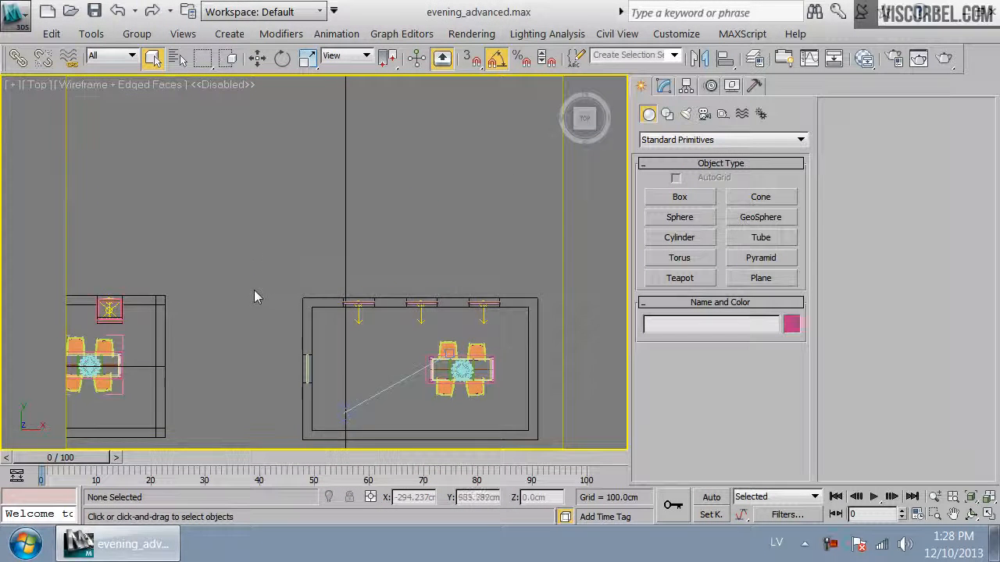
Merge Box001 and VRaySun001 from sunset_sun.max into the current scene
scroll(257, 296, down, 3)
click(28, 19)
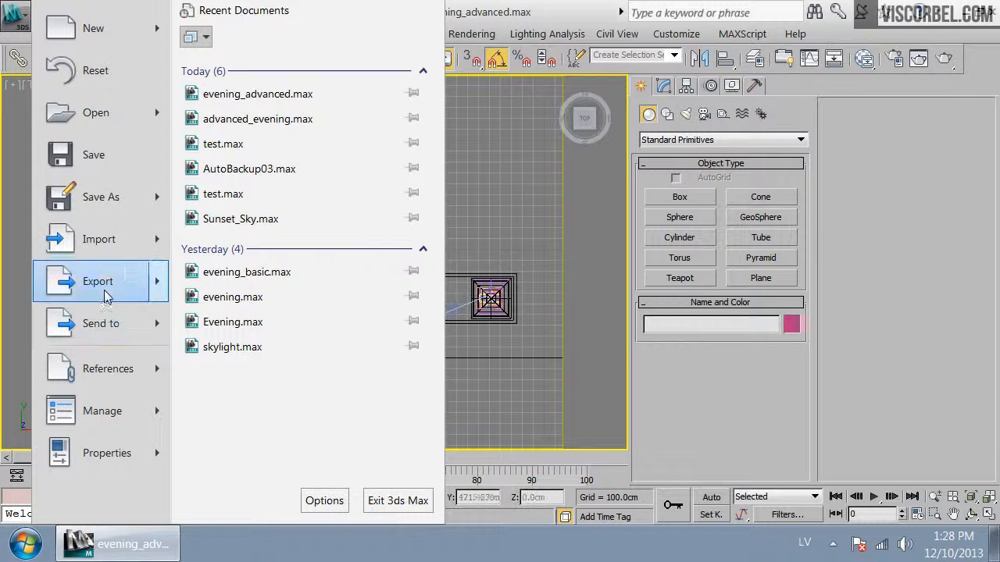
mouse_move(158, 237)
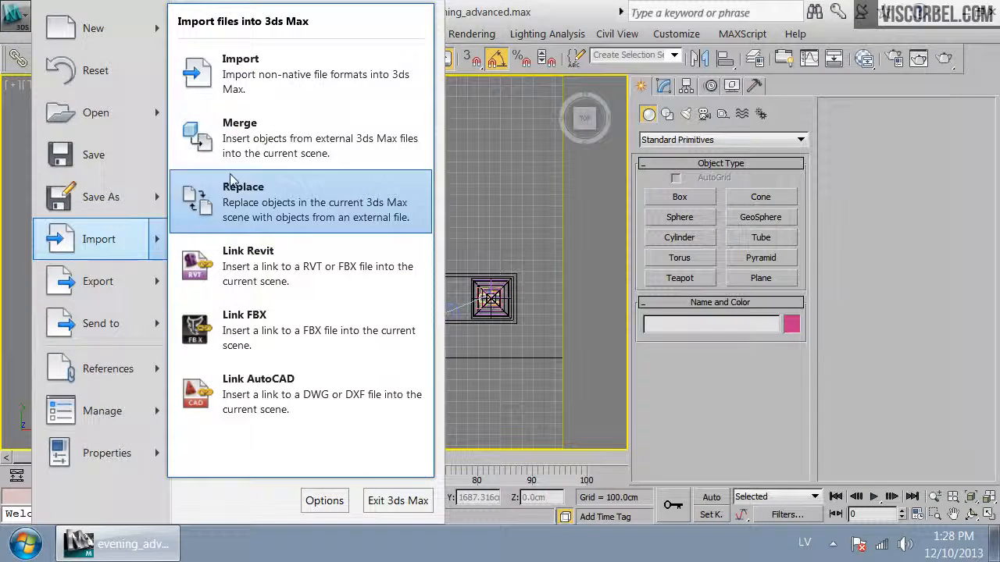
click(235, 125)
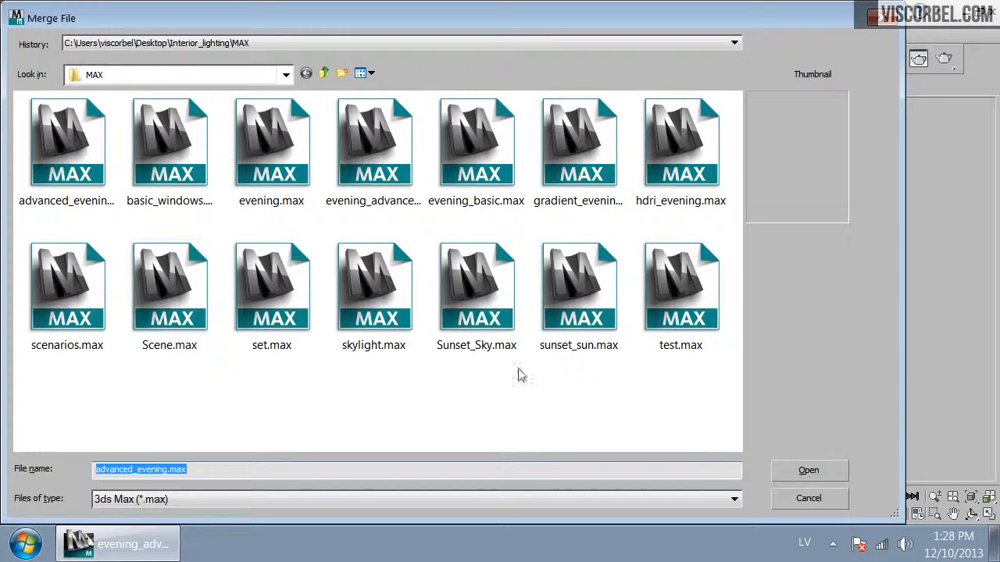
double_click(571, 339)
click(335, 134)
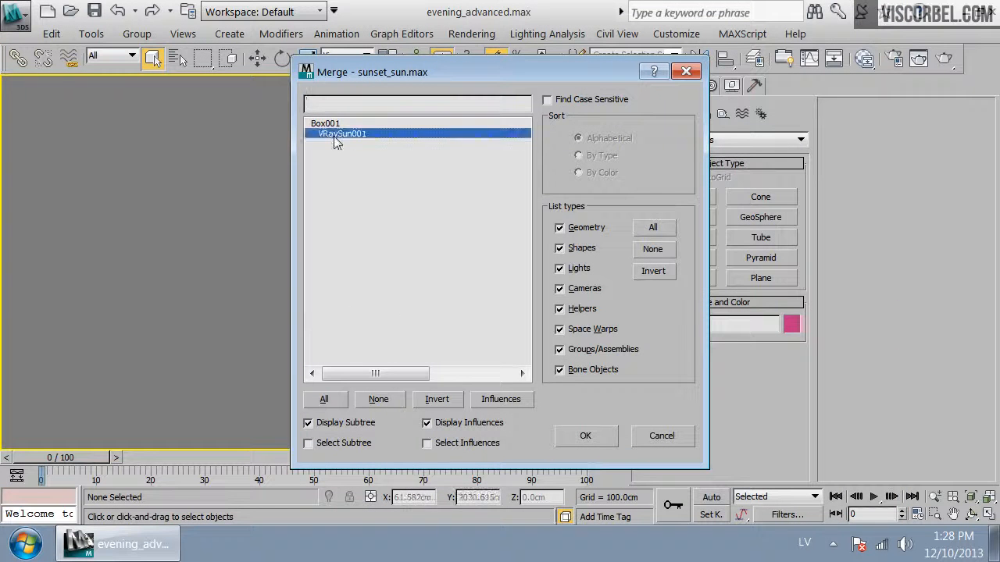
ctrl+click(329, 123)
click(588, 430)
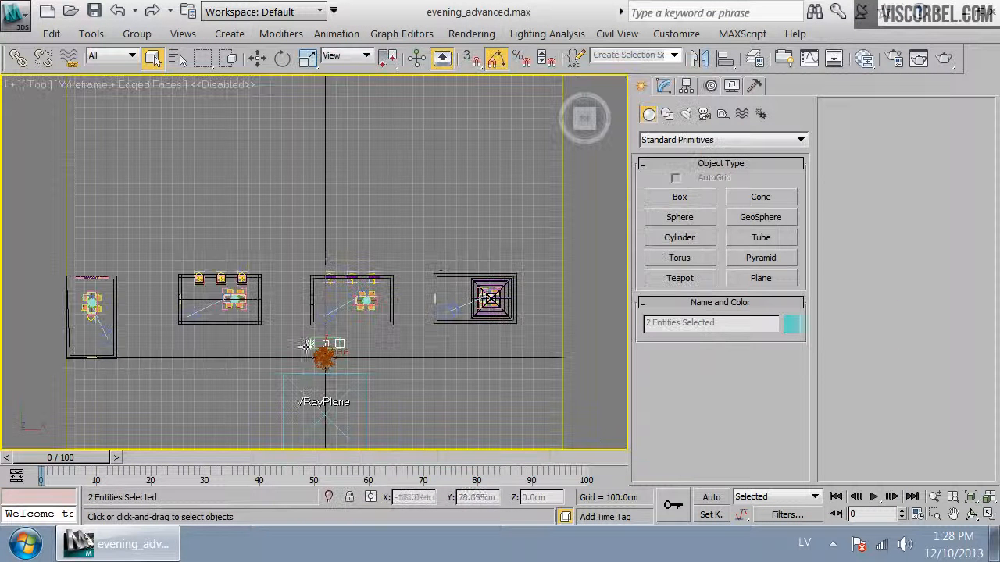
Move the merged box and sun so they sit just above the room in the top view
key(w)
drag(321, 296, 321, 214)
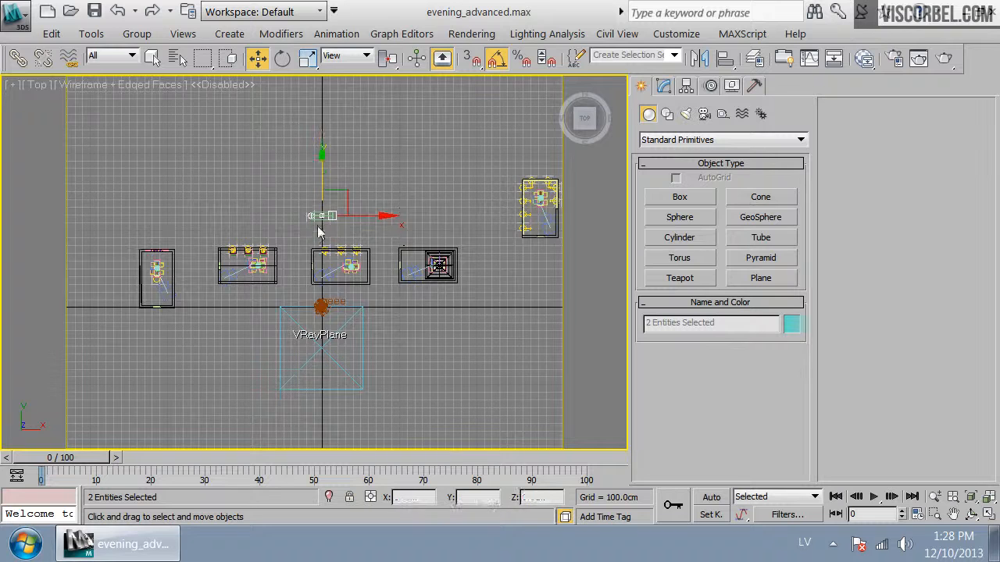
scroll(318, 239, up, 5)
middle_drag(318, 239, 497, 320)
drag(538, 185, 342, 229)
scroll(344, 232, up, 3)
middle_drag(318, 272, 361, 219)
scroll(344, 253, down, 2)
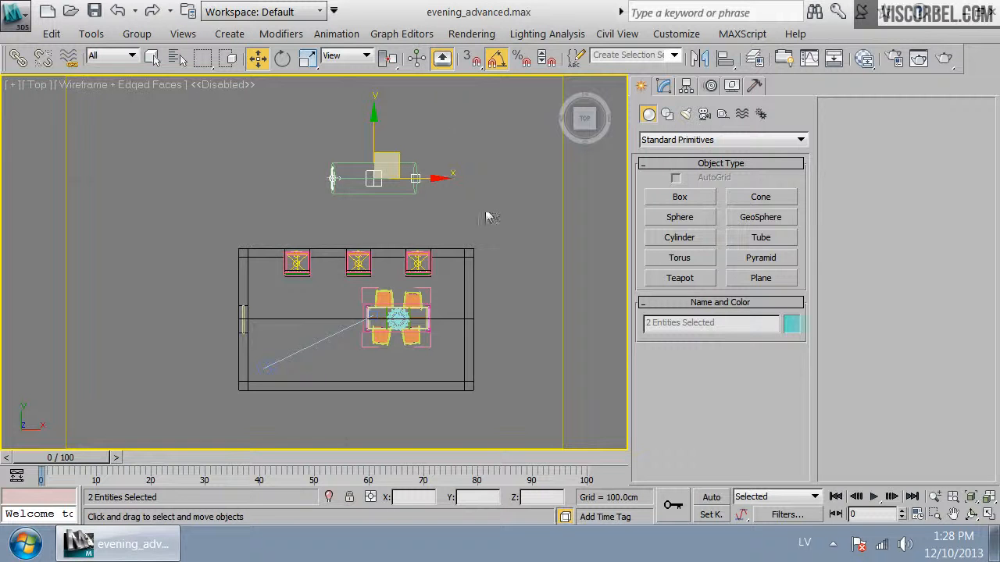
scroll(371, 189, up, 2)
middle_drag(373, 190, 415, 217)
key(e)
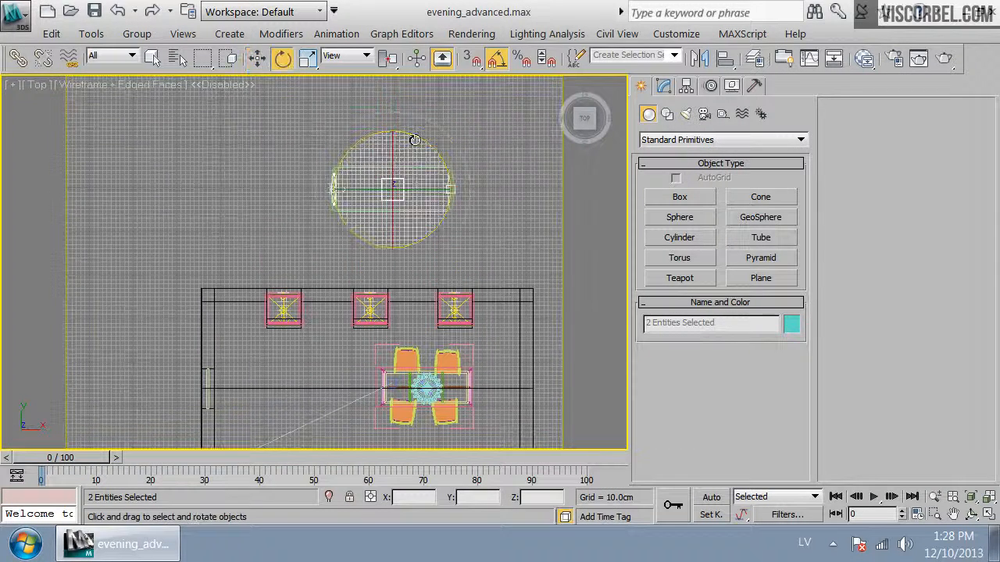
Switch to the compact Material Editor and pick the box's material from the scene into the first slot
click(861, 60)
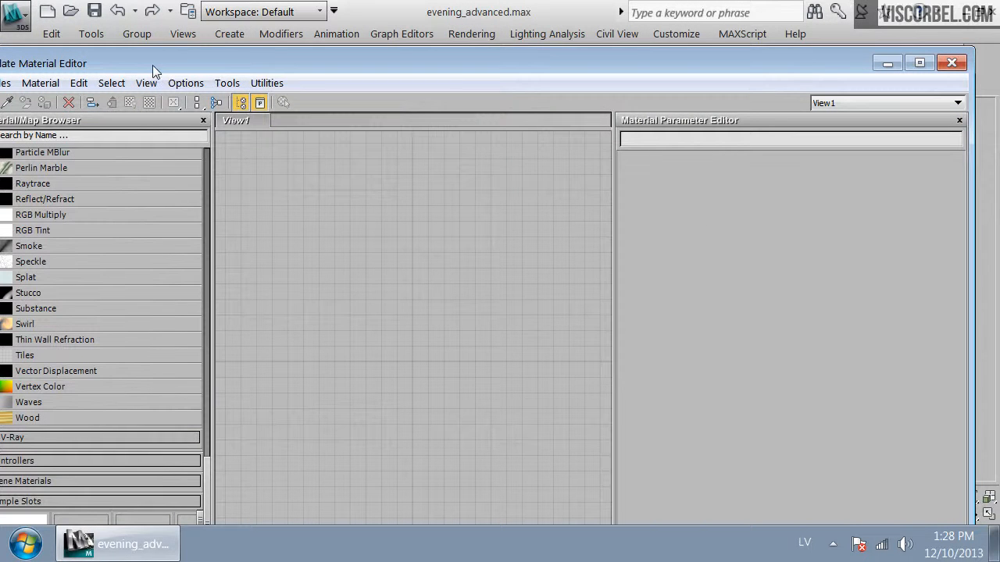
drag(929, 49, 646, 168)
drag(35, 184, 316, 115)
click(297, 127)
click(312, 150)
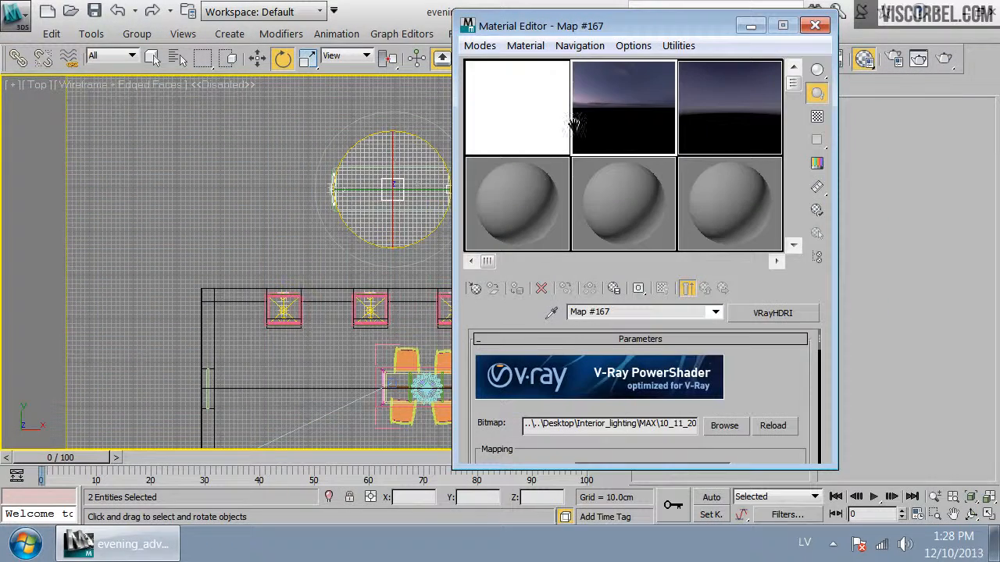
click(517, 234)
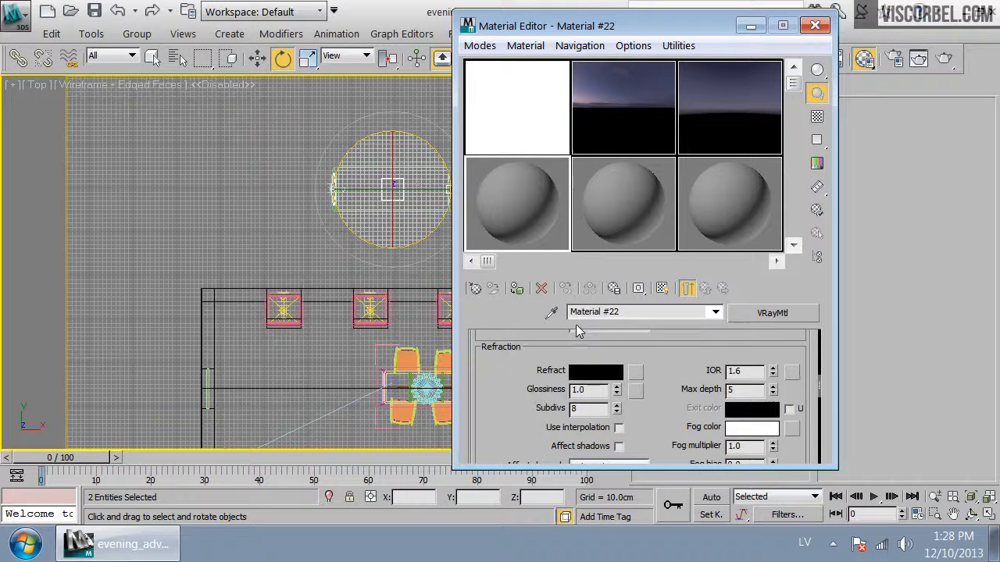
click(487, 136)
click(551, 311)
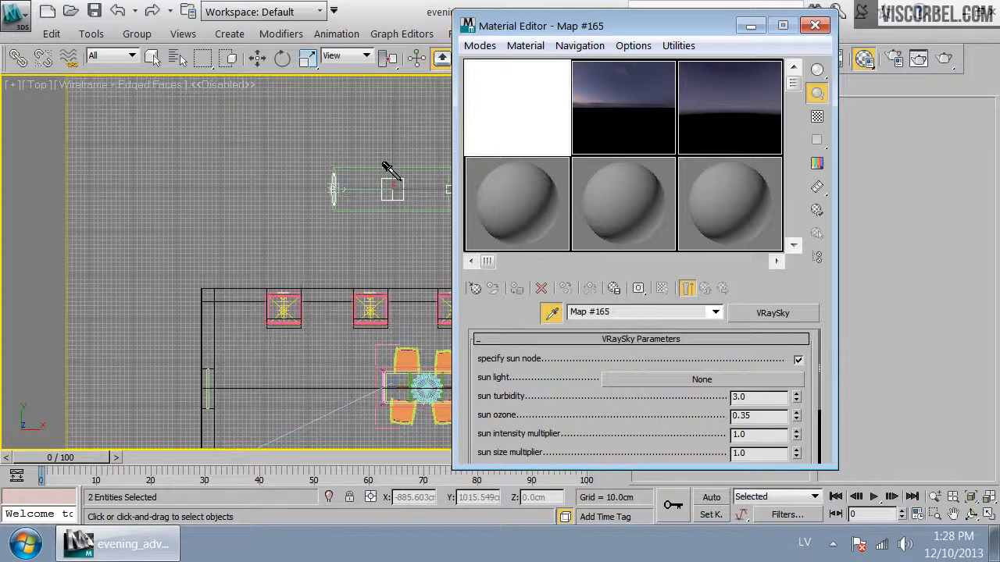
click(389, 172)
Instance the material's bump VRaySky map into the environment map slot, then close both editors
scroll(528, 372, down, 10)
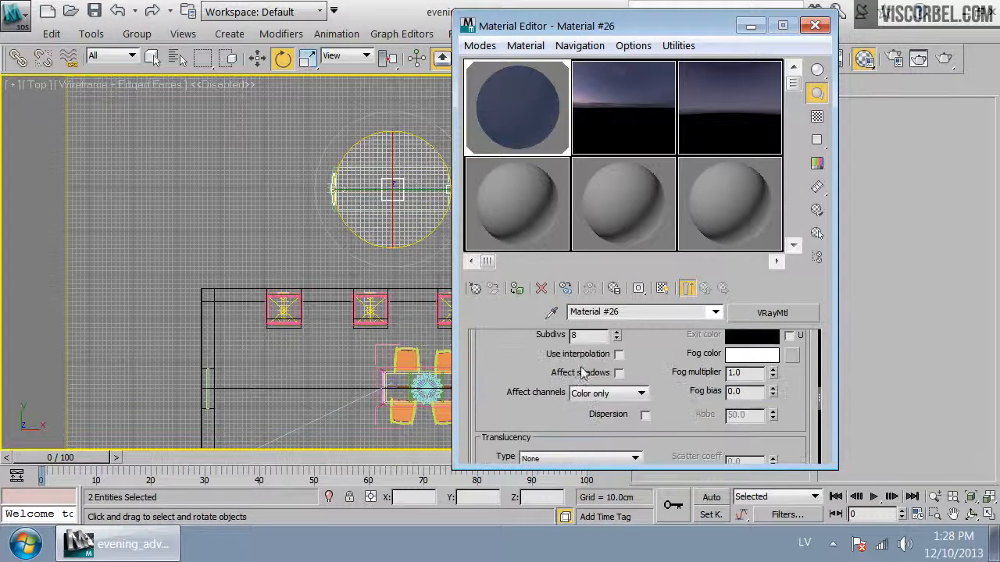
scroll(576, 381, down, 5)
click(579, 394)
scroll(570, 391, down, 3)
scroll(551, 376, down, 3)
drag(655, 30, 367, 99)
click(471, 33)
click(560, 109)
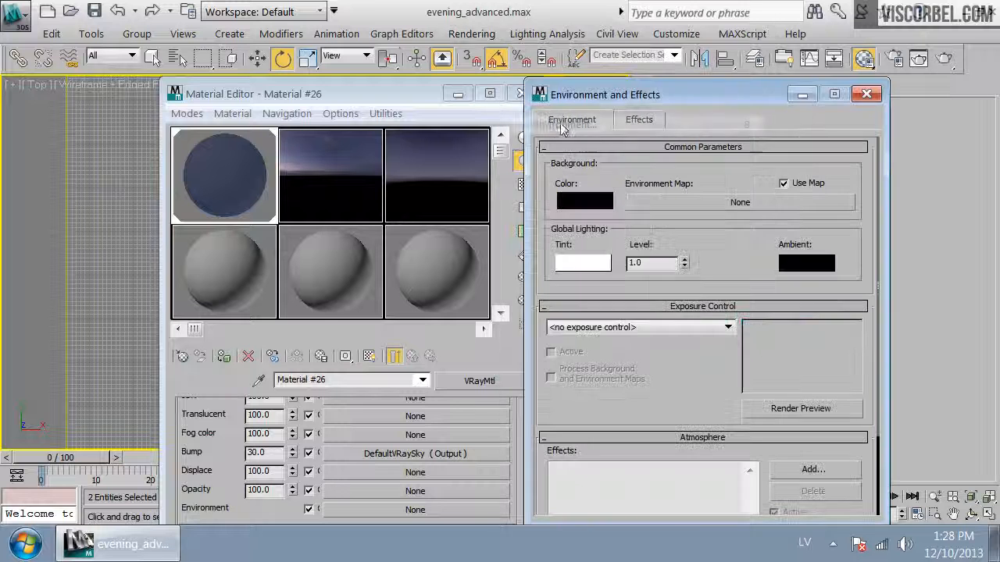
drag(431, 99, 392, 35)
drag(335, 394, 673, 204)
click(664, 367)
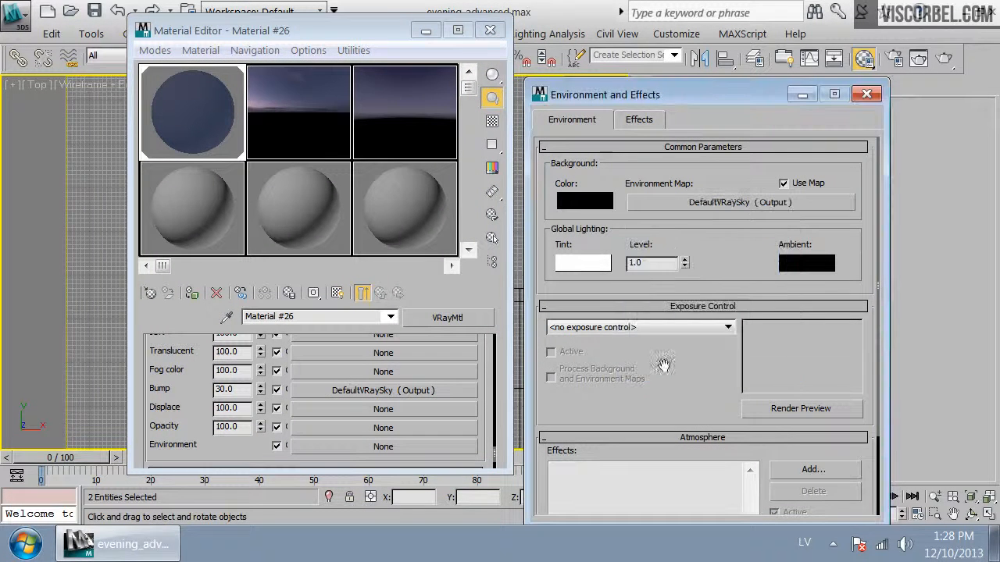
click(489, 38)
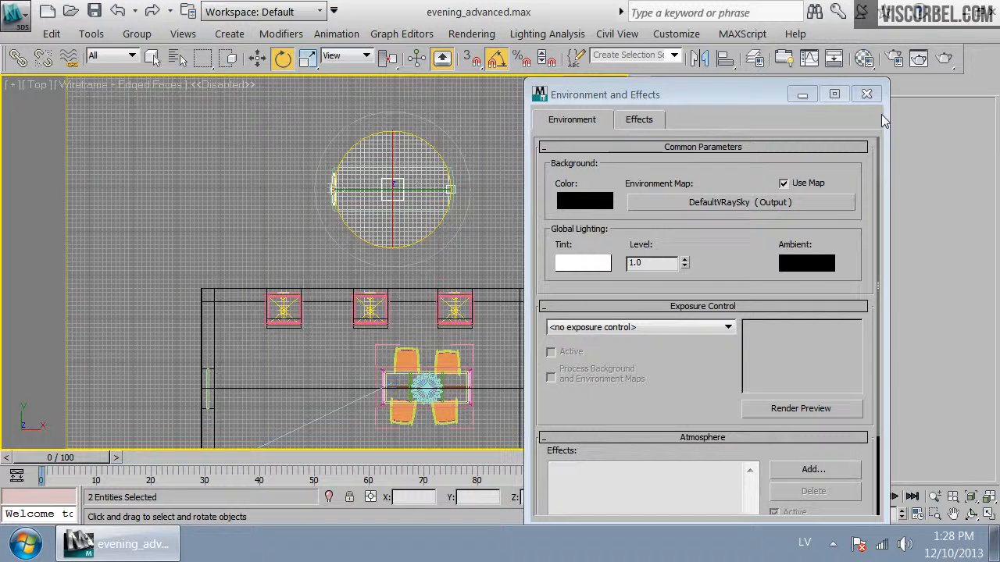
click(866, 94)
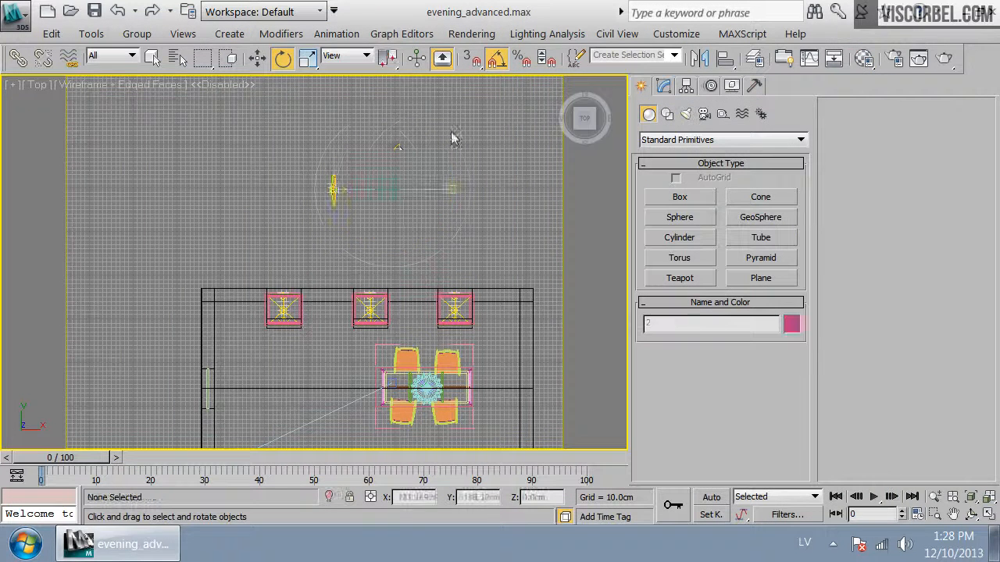
Select the sun box in the top view and rotate it about -45 degrees around Z
middle_drag(316, 344, 308, 290)
click(392, 136)
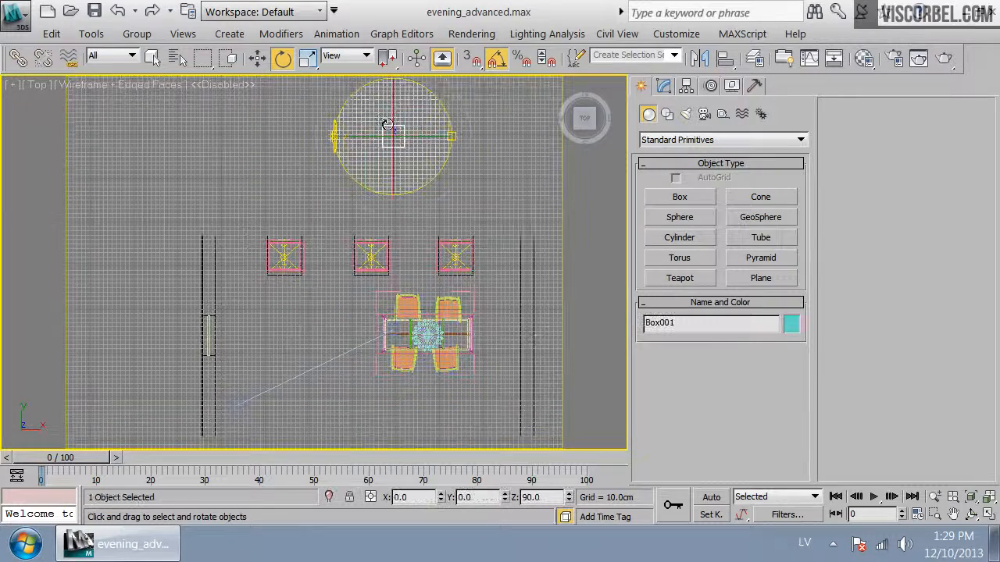
drag(447, 106, 435, 177)
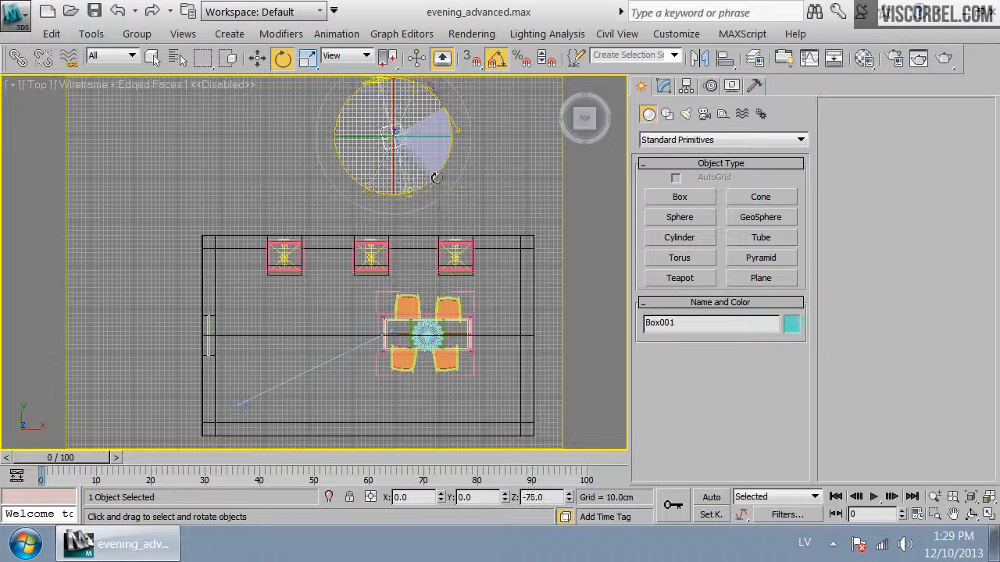
Select the camera, switch to the camera view and render it
click(239, 403)
key(c)
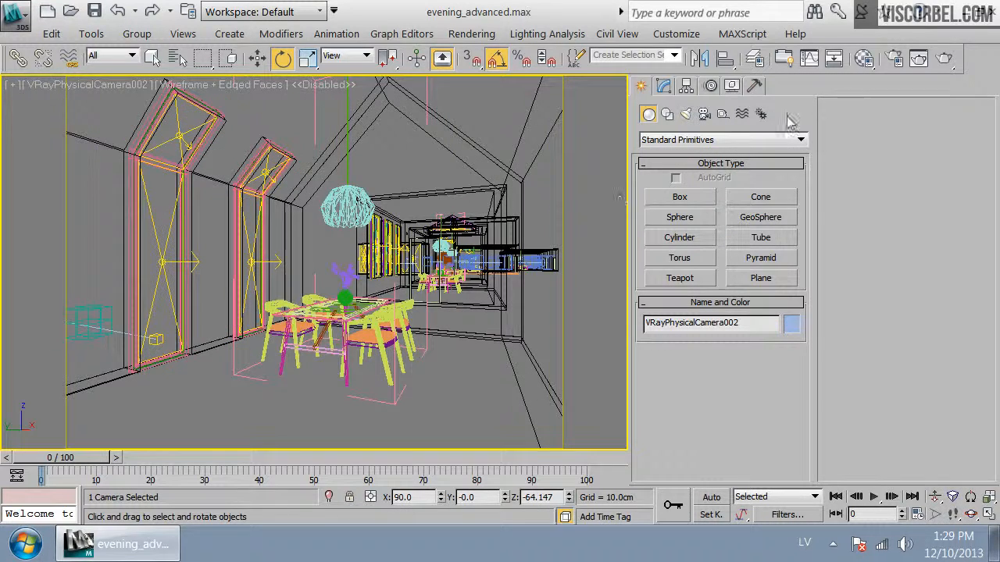
click(944, 60)
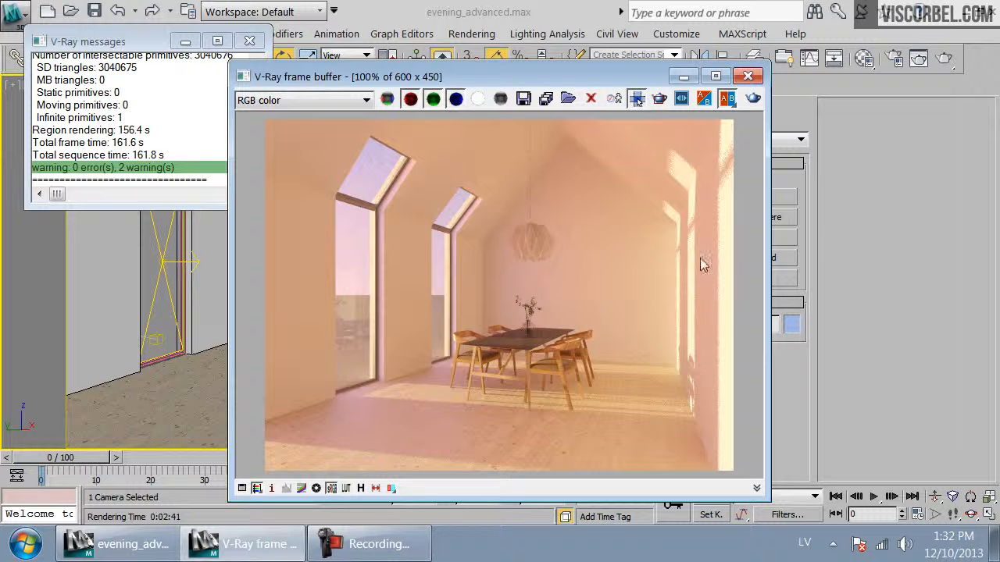
Instance the environment's VRaySky map from the Environment dialog into the first Material Editor slot
click(249, 40)
click(857, 64)
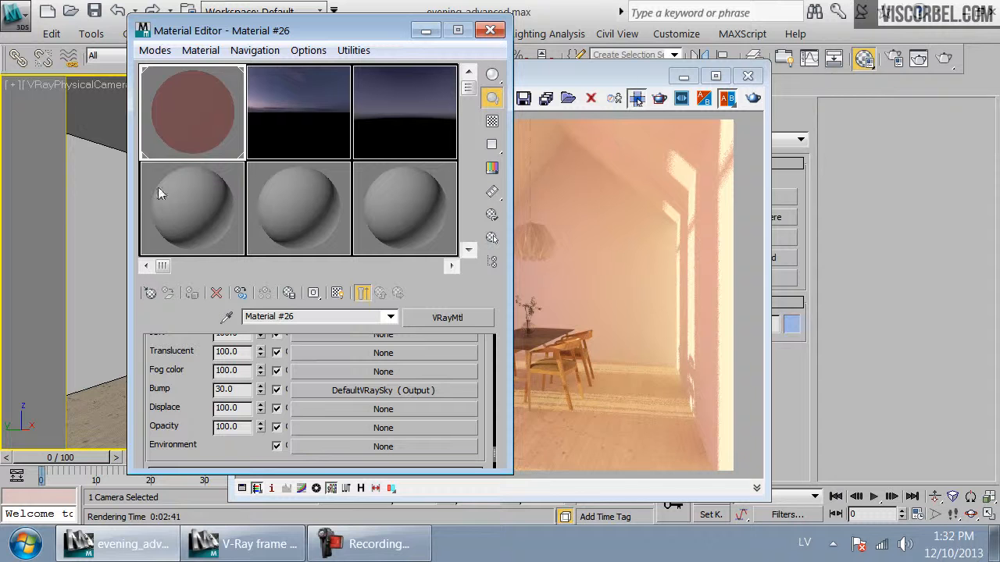
drag(303, 40, 648, 100)
click(471, 34)
click(564, 124)
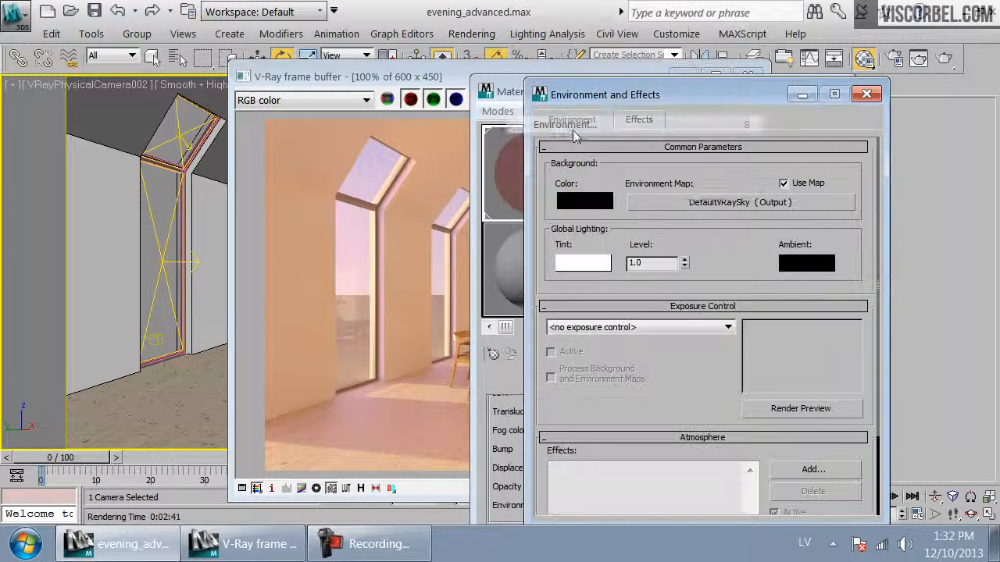
drag(709, 213, 518, 197)
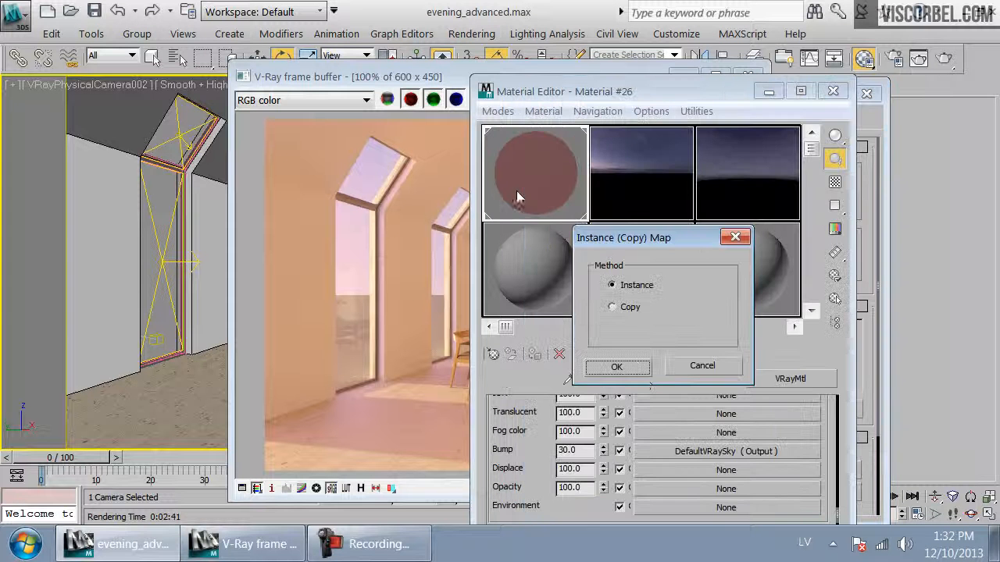
click(645, 368)
Replace the sky's VRayCompTex sub-map with a Color Correction map, keeping the old map, and set saturation to -20
drag(681, 94, 451, 37)
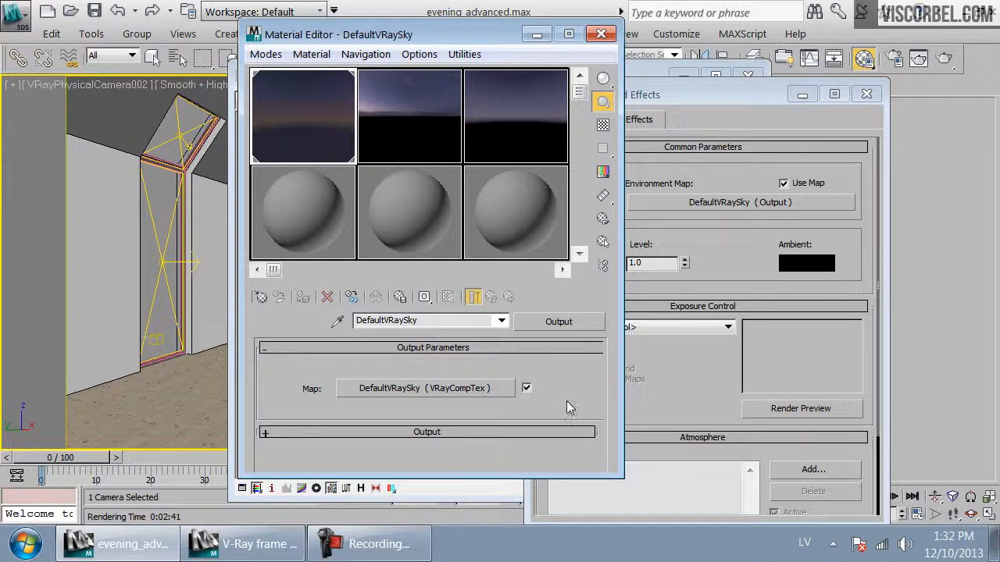
click(498, 393)
scroll(576, 367, down, 1)
scroll(576, 367, up, 1)
scroll(575, 367, down, 1)
click(578, 322)
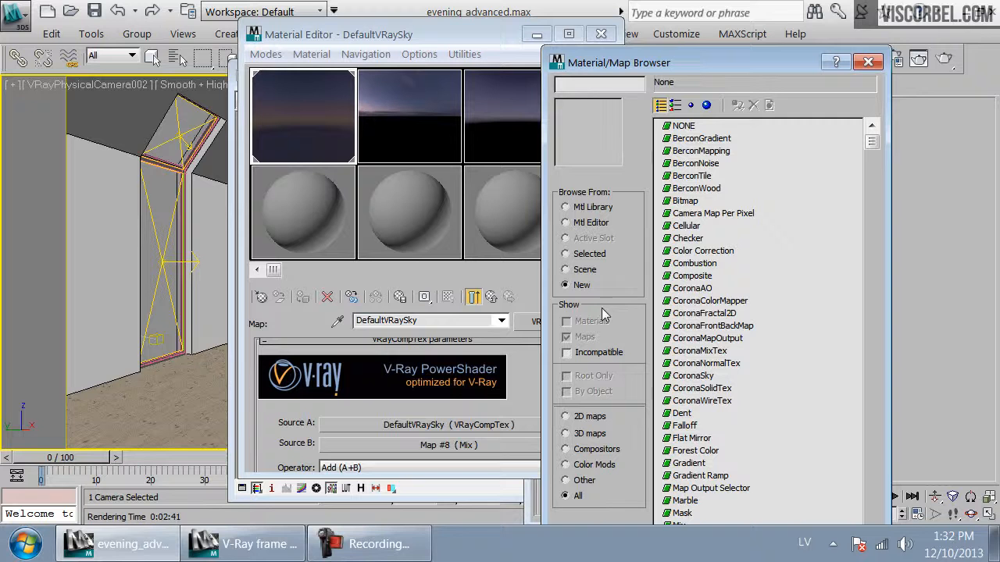
click(695, 364)
scroll(694, 361, down, 9)
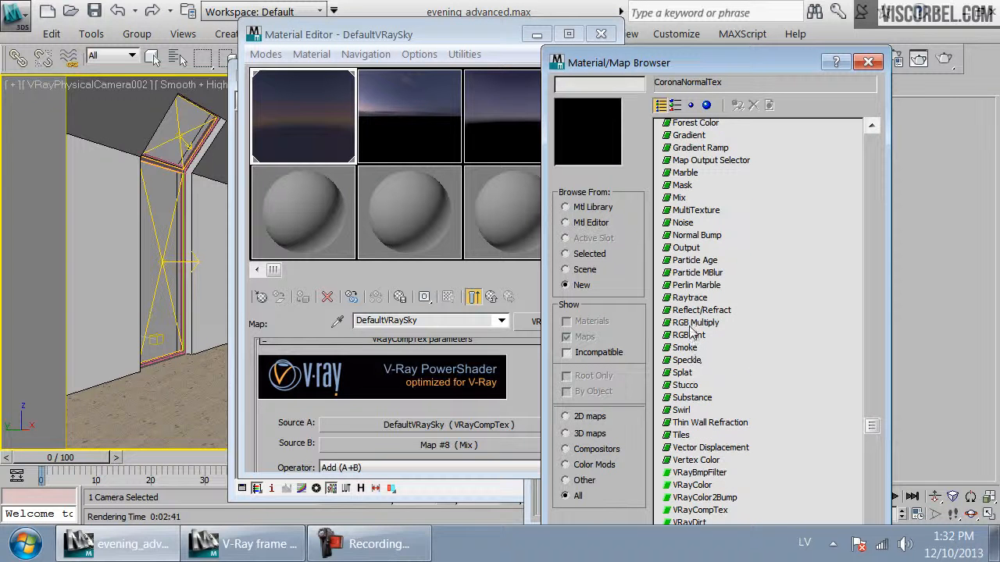
scroll(691, 331, down, 1)
scroll(689, 333, down, 2)
scroll(692, 348, up, 10)
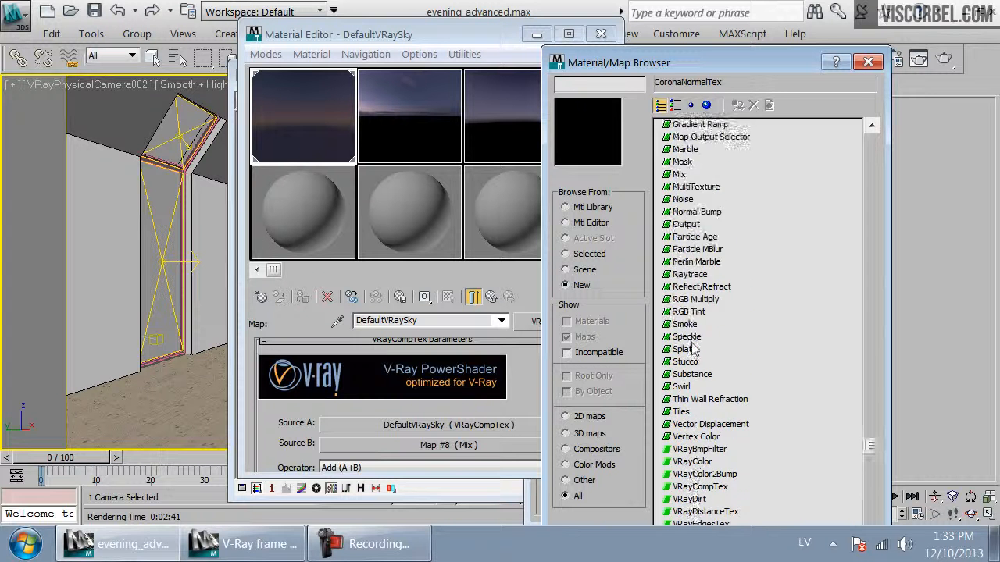
scroll(699, 241, up, 2)
double_click(709, 251)
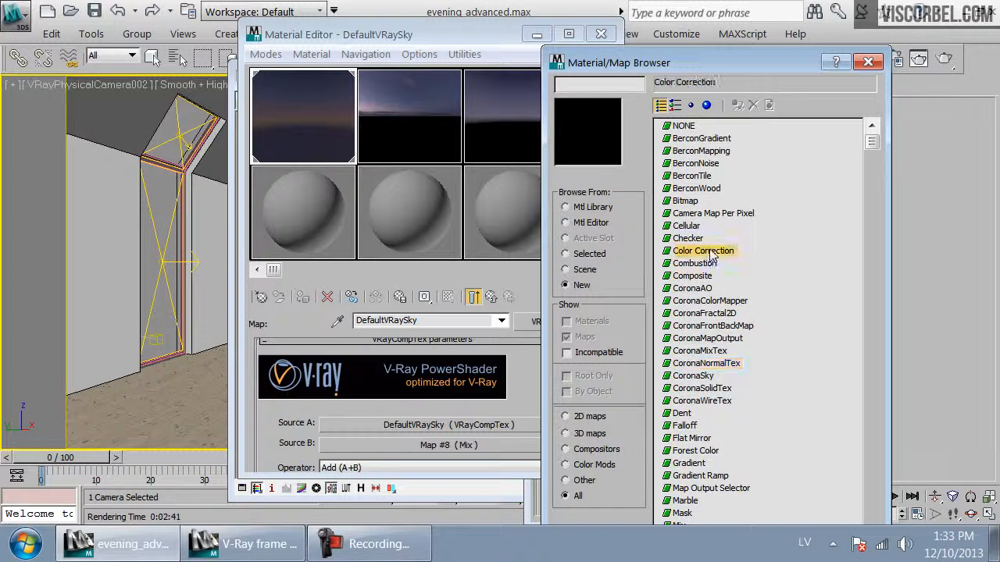
click(386, 298)
scroll(387, 451, down, 5)
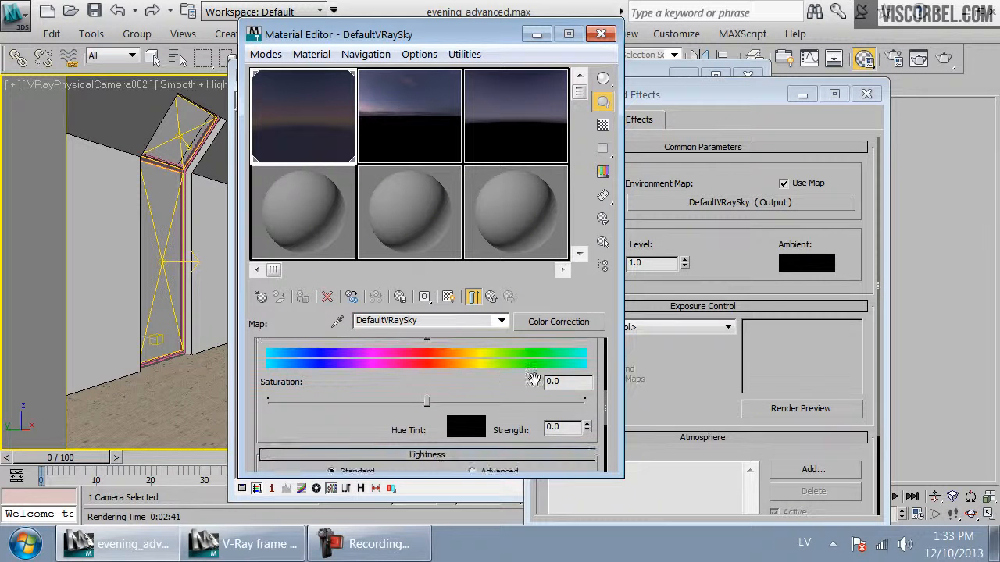
key(Return)
Render the camera view and zoom into the frame buffer to check the sky
click(943, 60)
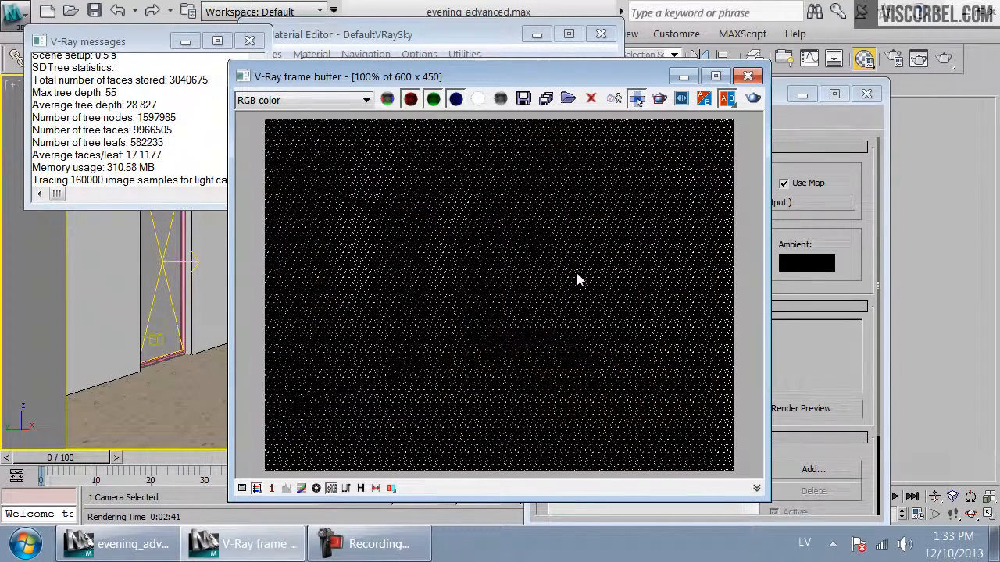
scroll(576, 278, down, 4)
scroll(578, 280, up, 4)
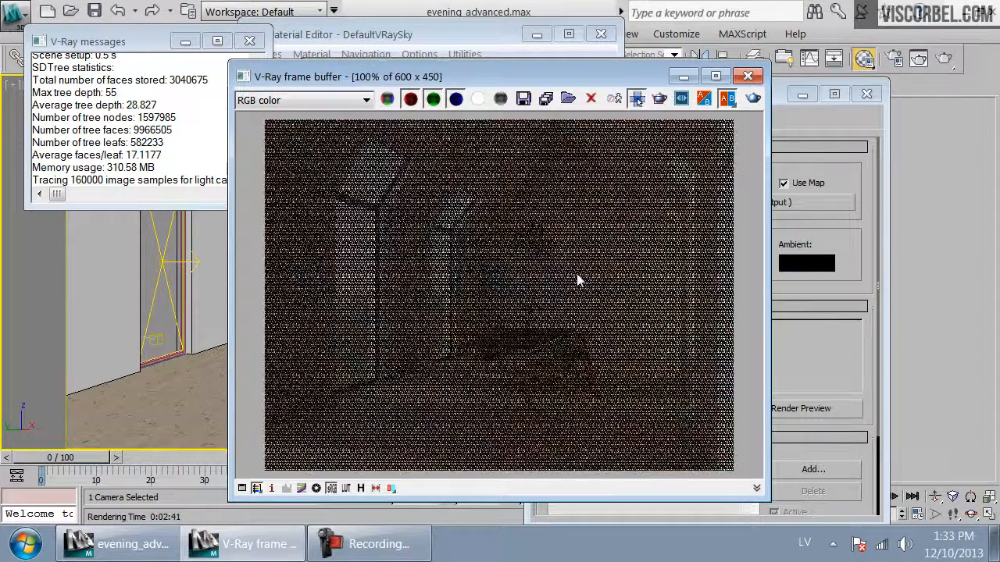
Instance the Color Correction map into the environment map slot
click(442, 36)
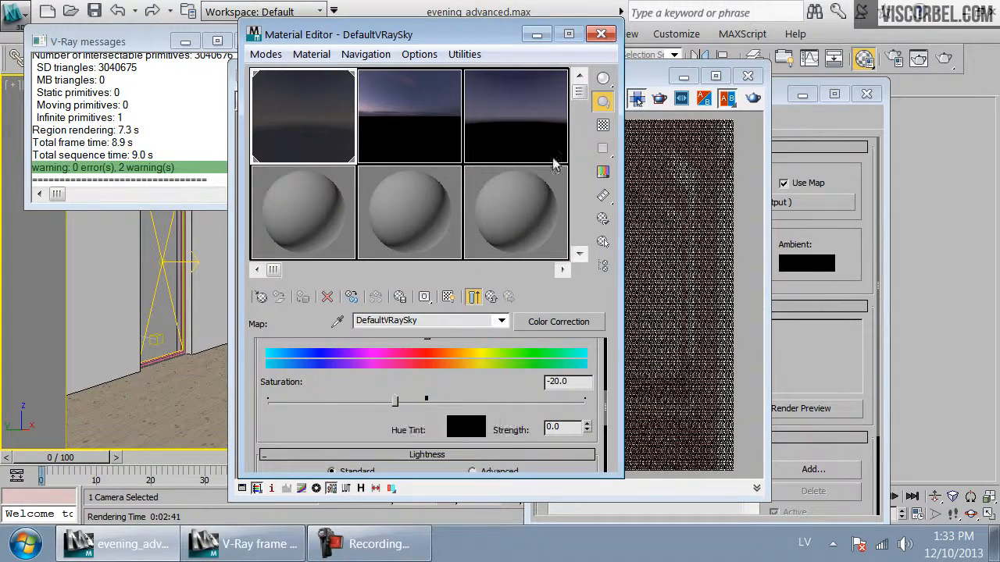
click(491, 298)
drag(496, 35, 382, 62)
click(471, 33)
drag(300, 418, 816, 204)
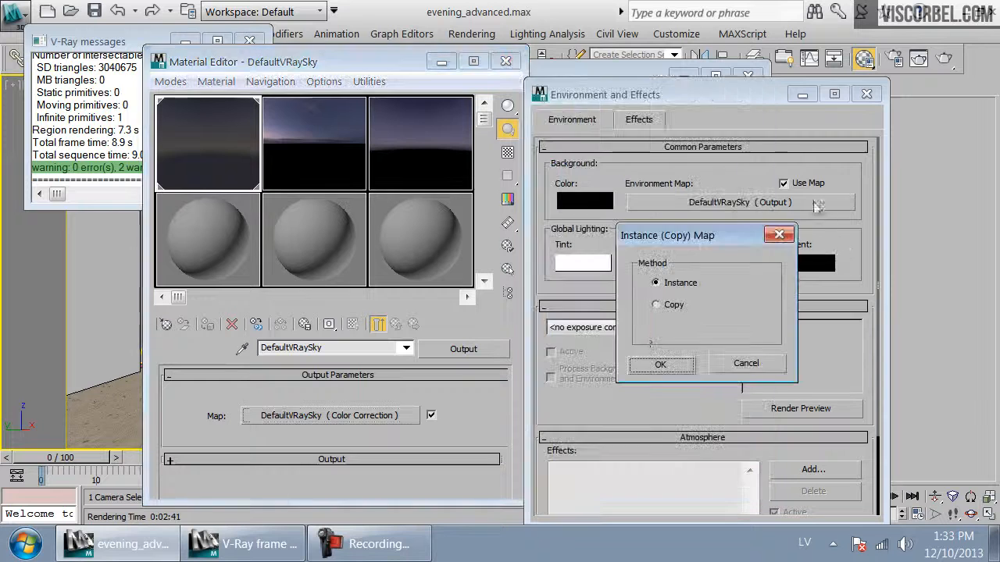
click(660, 365)
Set the Color Correction saturation to -30 and render the camera view
click(368, 416)
scroll(303, 390, down, 2)
scroll(303, 391, down, 6)
scroll(303, 391, up, 1)
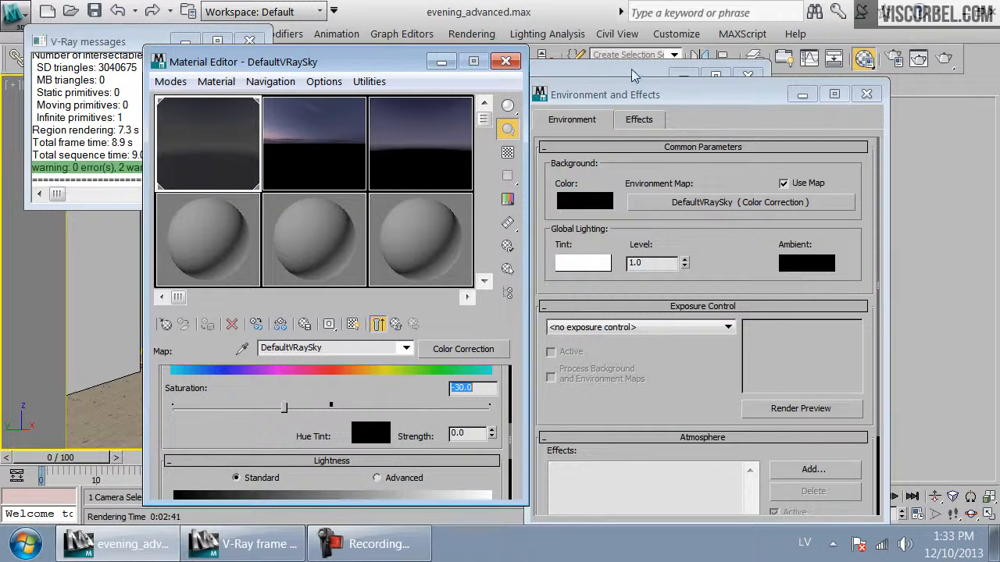
key(shift+q)
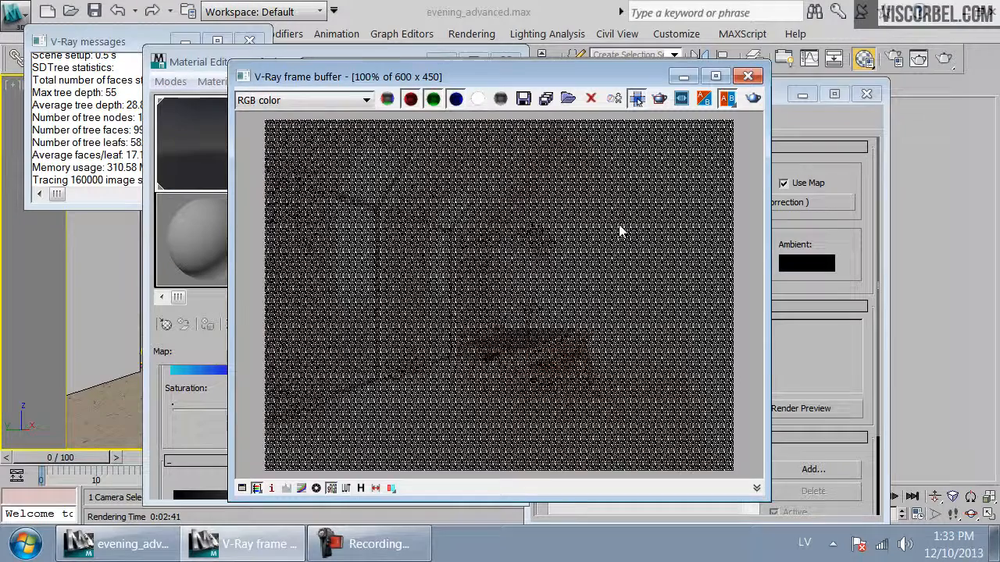
Zoom into the test render and close the frame buffer
scroll(602, 246, down, 1)
scroll(552, 285, up, 1)
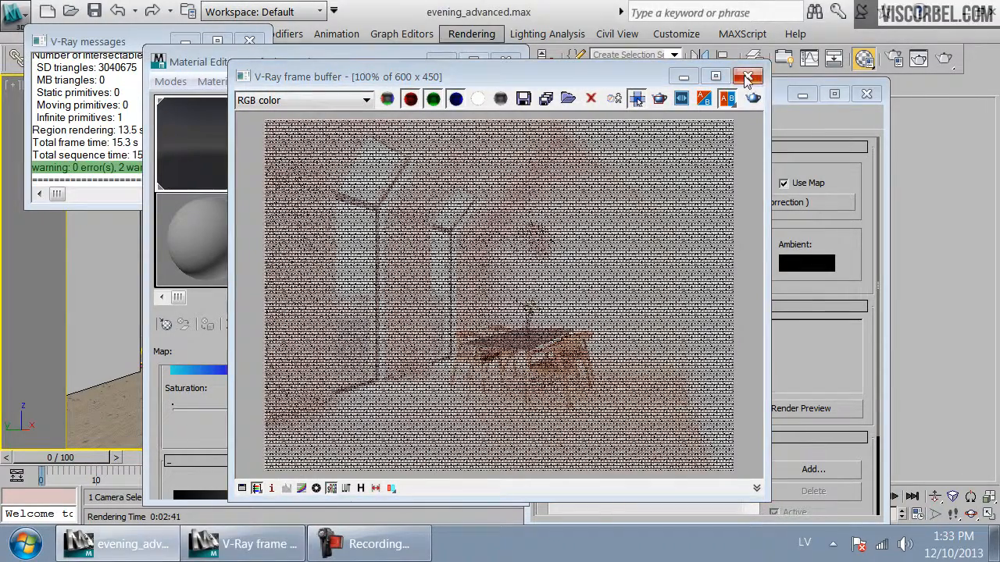
click(748, 76)
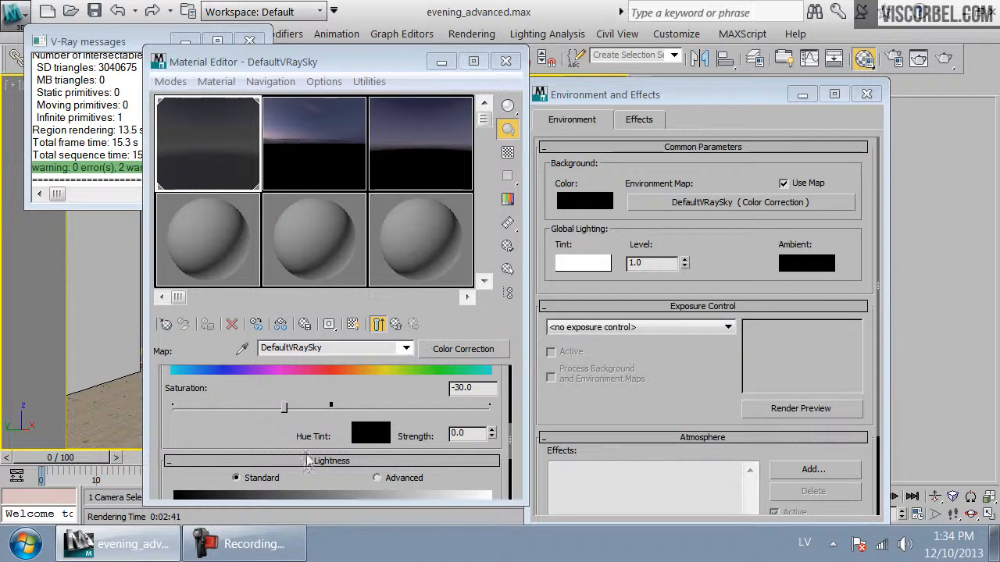
Put a copy of the VRayCompTex sky map directly under the Output map, replacing the Color Correction
scroll(363, 445, up, 10)
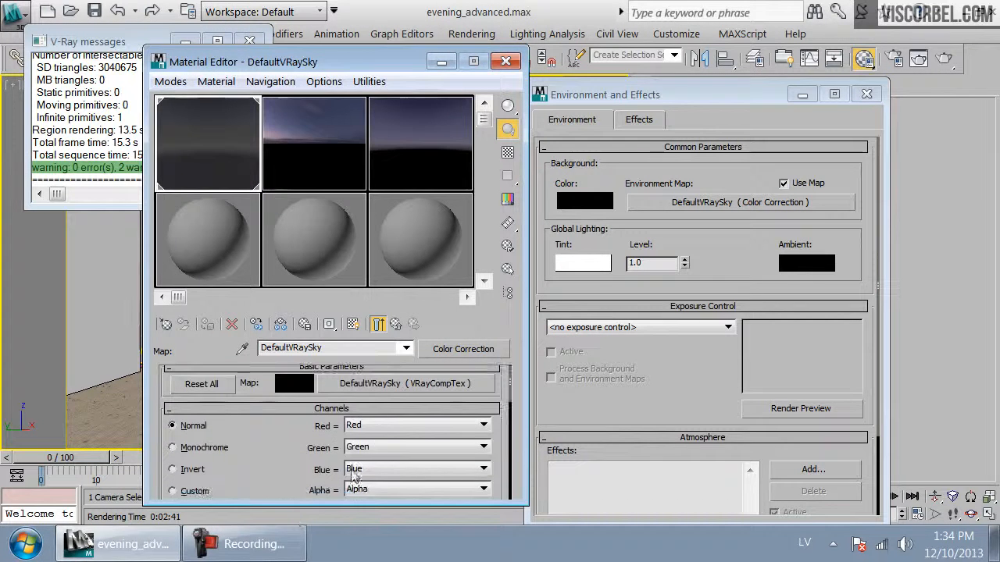
right_click(385, 389)
click(410, 395)
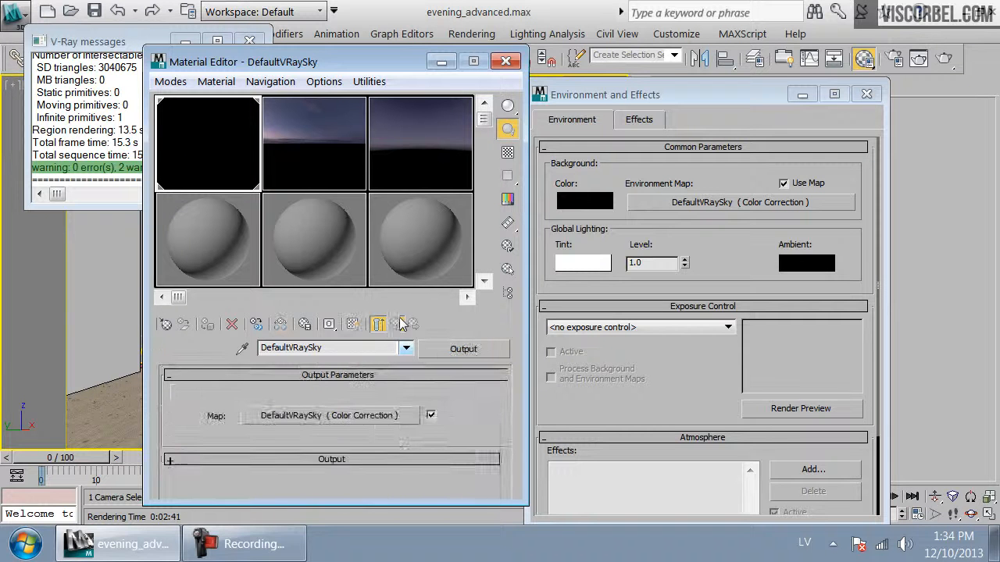
right_click(356, 416)
click(412, 466)
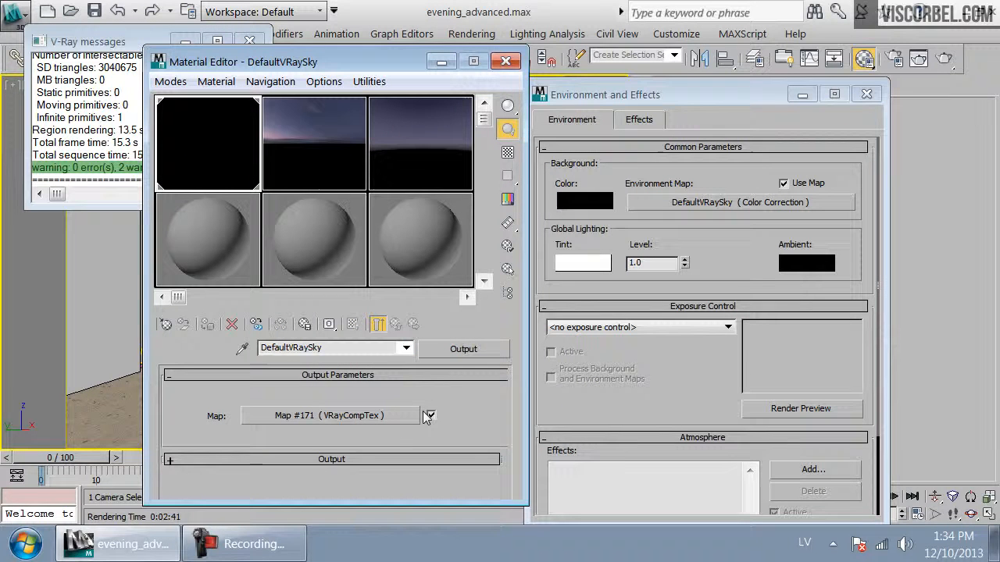
Wrap the Output map in a new Color Correction map, keeping the old map as sub-map
click(329, 461)
drag(326, 443, 370, 430)
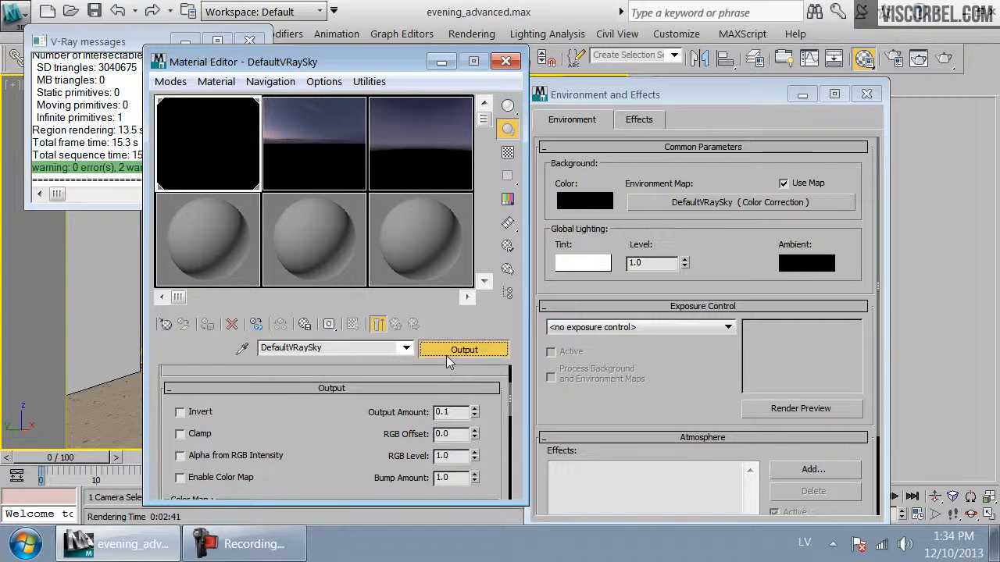
click(446, 355)
double_click(687, 223)
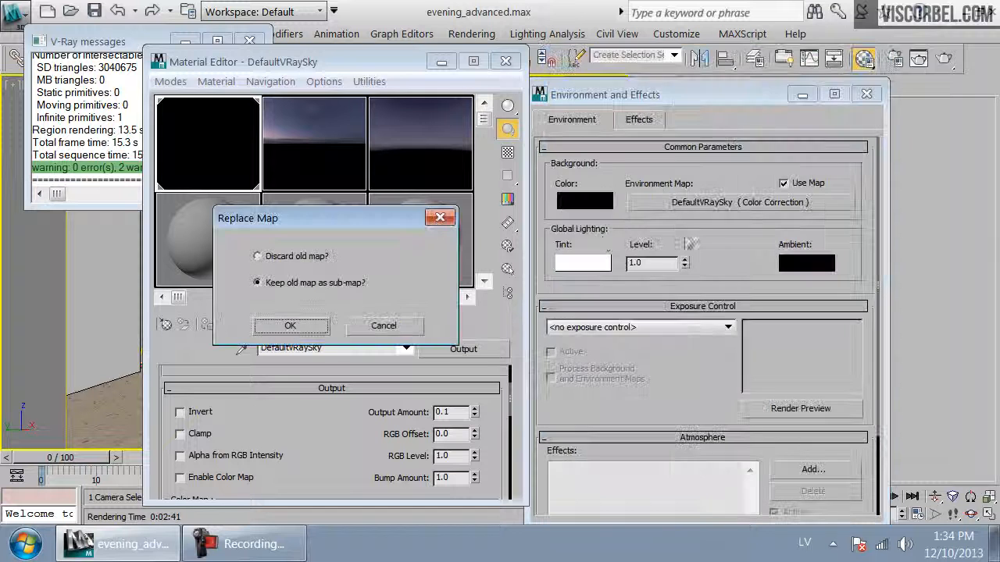
click(289, 325)
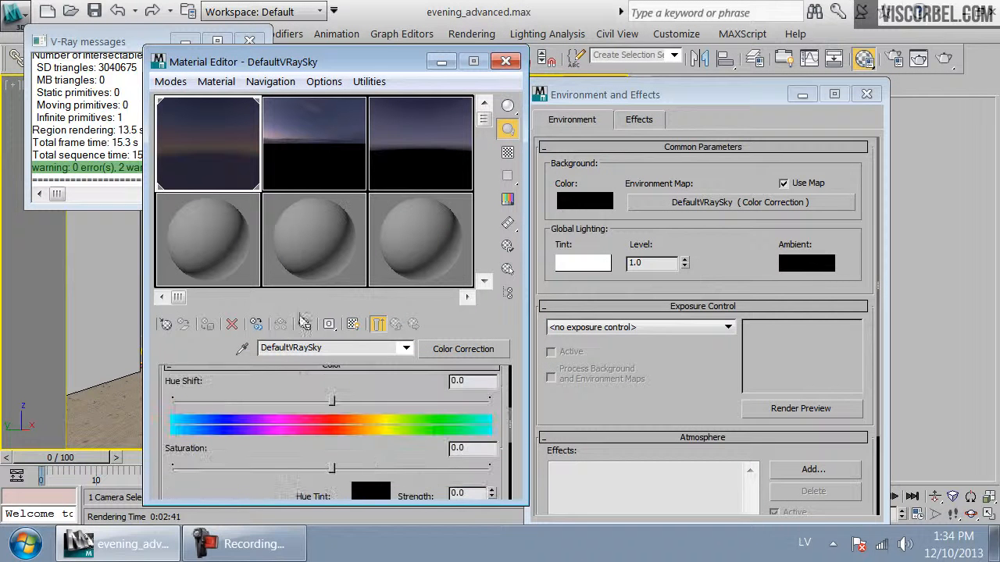
Set the Color Correction saturation to -3
double_click(461, 449)
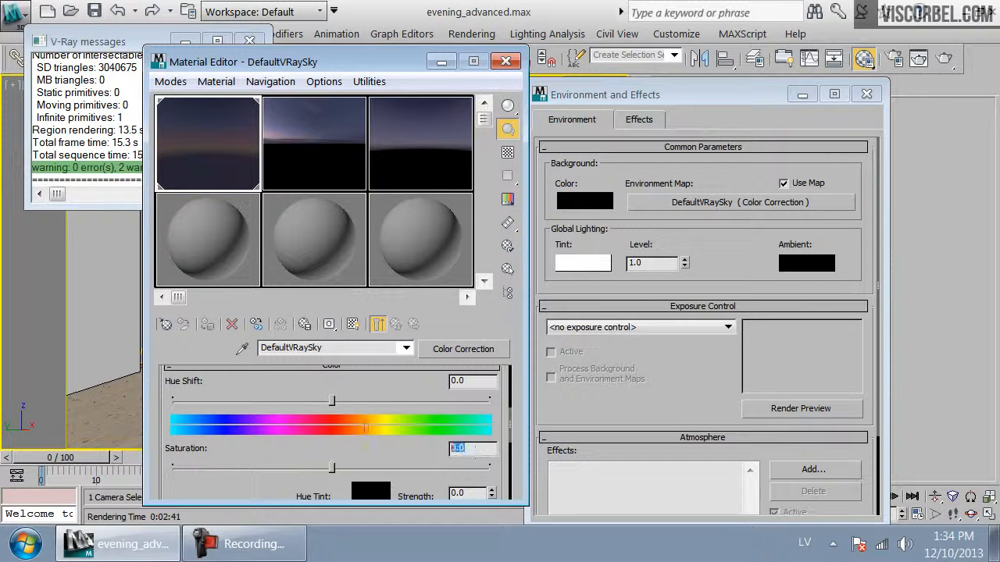
text(-3)
key(Return)
Instance the new Color Correction map into the environment map slot
drag(465, 353, 681, 204)
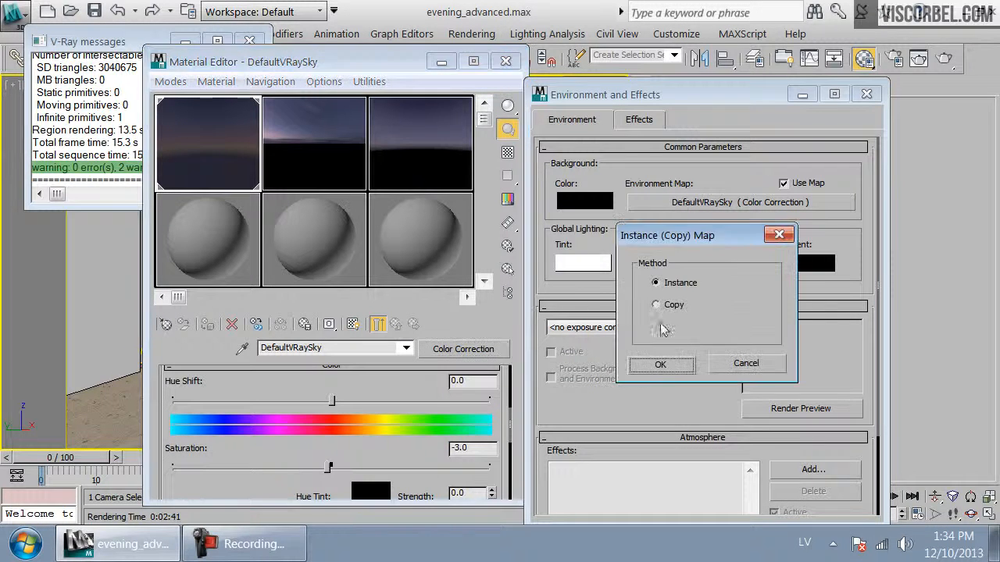
click(660, 365)
Set the new Color Correction's saturation to -30 and render the camera view
click(468, 447)
text(-)
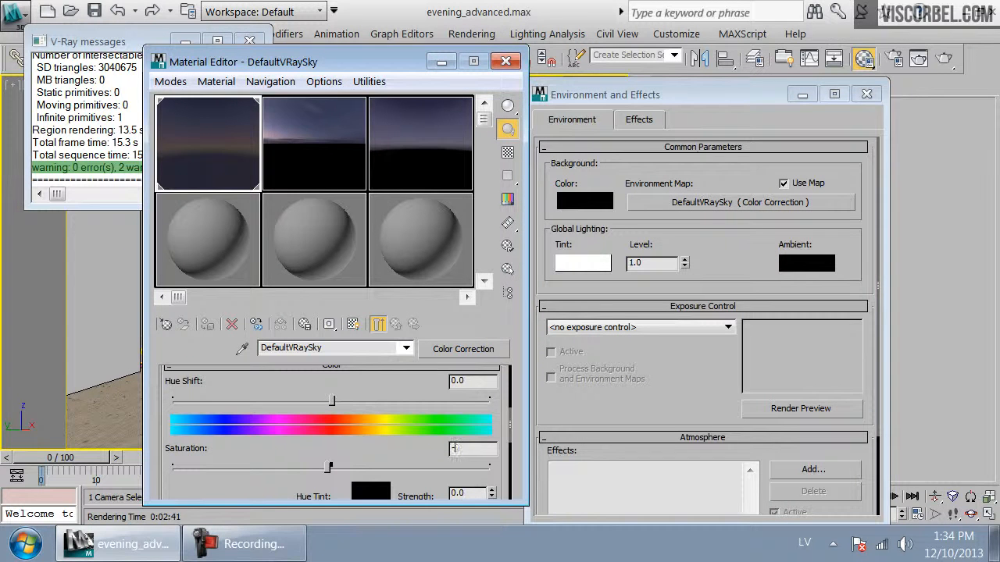
text(30)
key(Return)
key(shift+q)
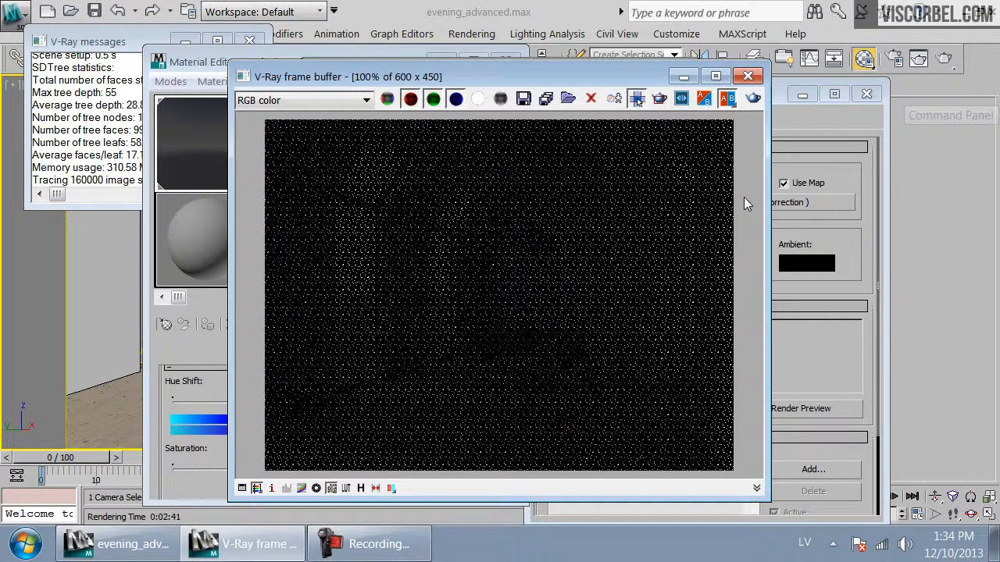
Zoom into the test render, then close the frame buffer and Material Editor
scroll(523, 314, down, 1)
scroll(523, 314, up, 1)
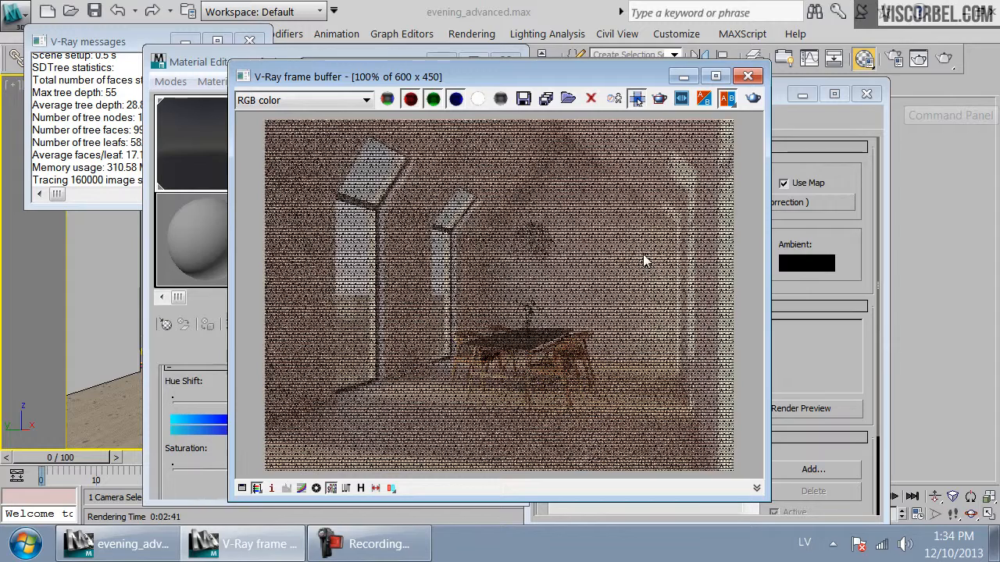
scroll(646, 261, down, 1)
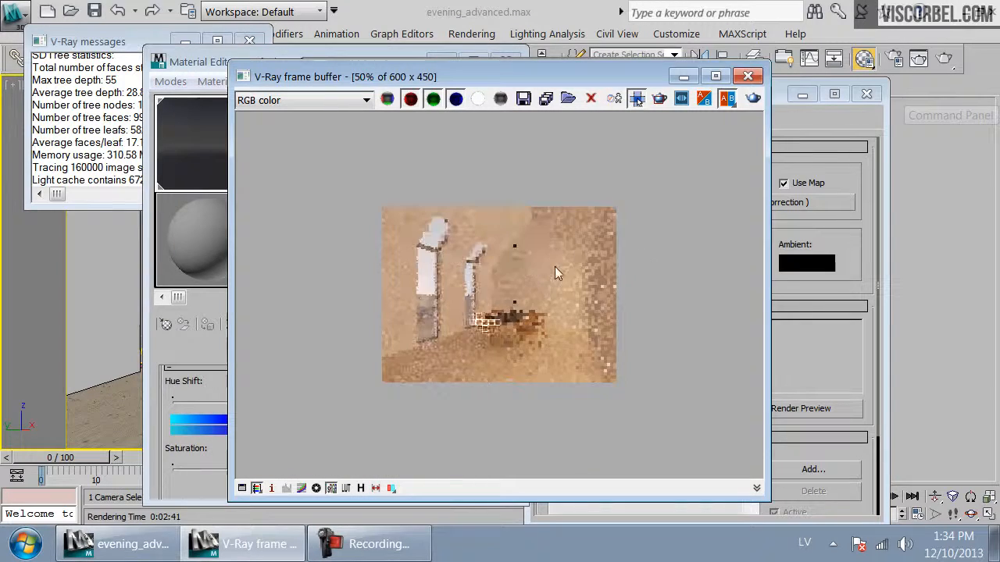
scroll(557, 272, up, 1)
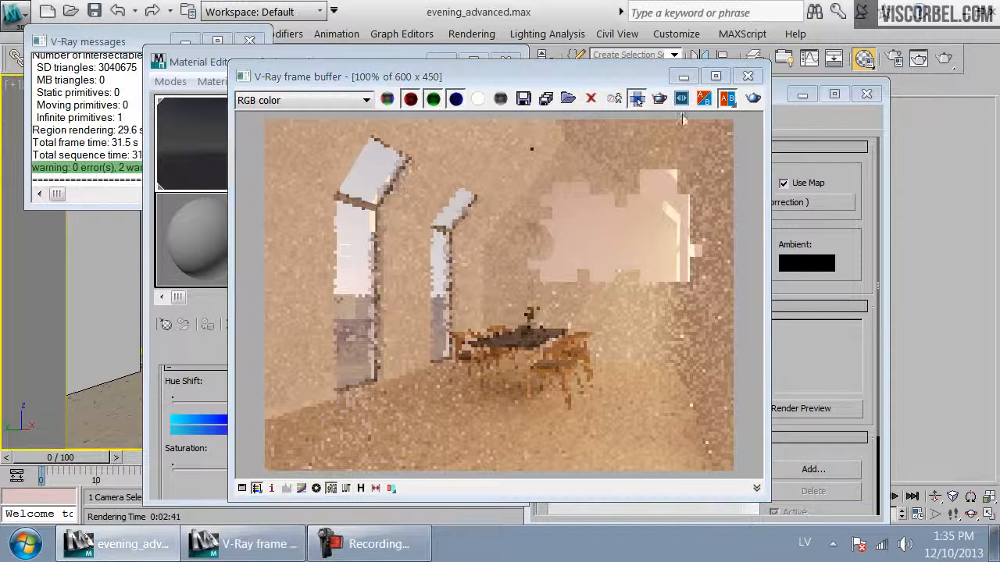
click(747, 75)
click(506, 61)
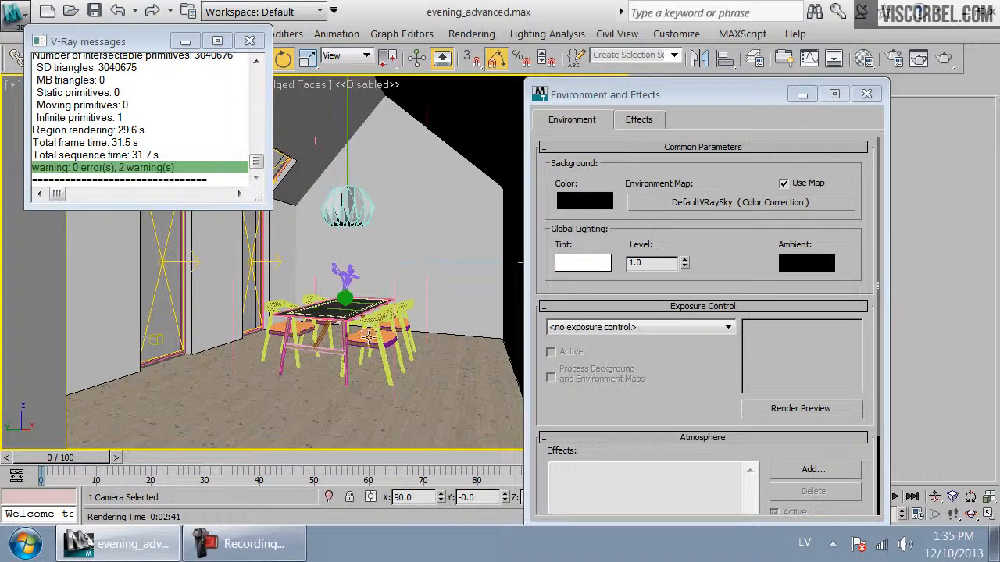
Select the object above the dining table in top view, then switch the viewport back to a VRay physical camera view
key(t)
scroll(367, 352, down, 4)
middle_drag(368, 352, 518, 365)
click(331, 235)
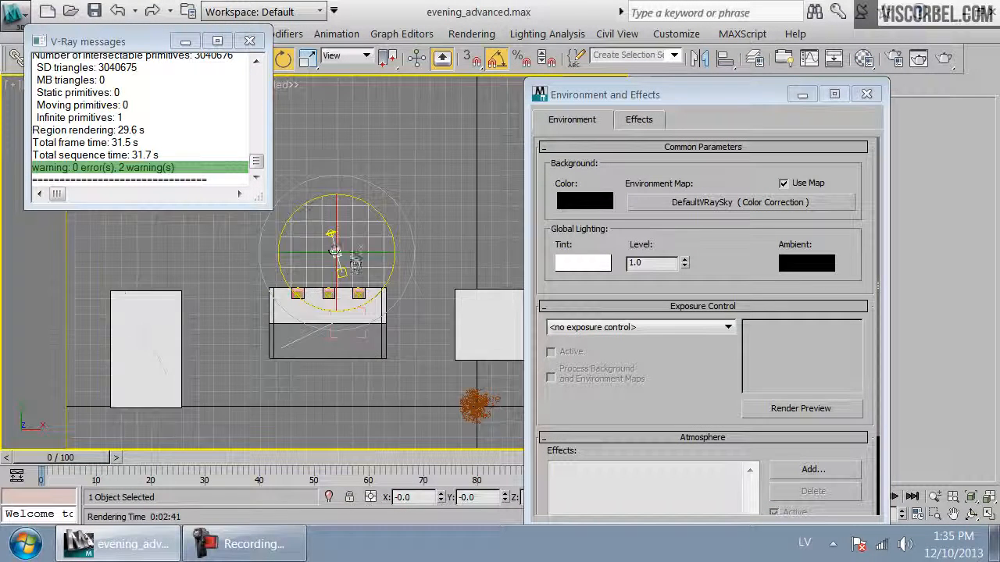
scroll(328, 250, up, 3)
mouse_move(398, 195)
mouse_down()
mouse_move(436, 373)
mouse_move(403, 457)
mouse_move(396, 443)
mouse_move(403, 457)
mouse_up()
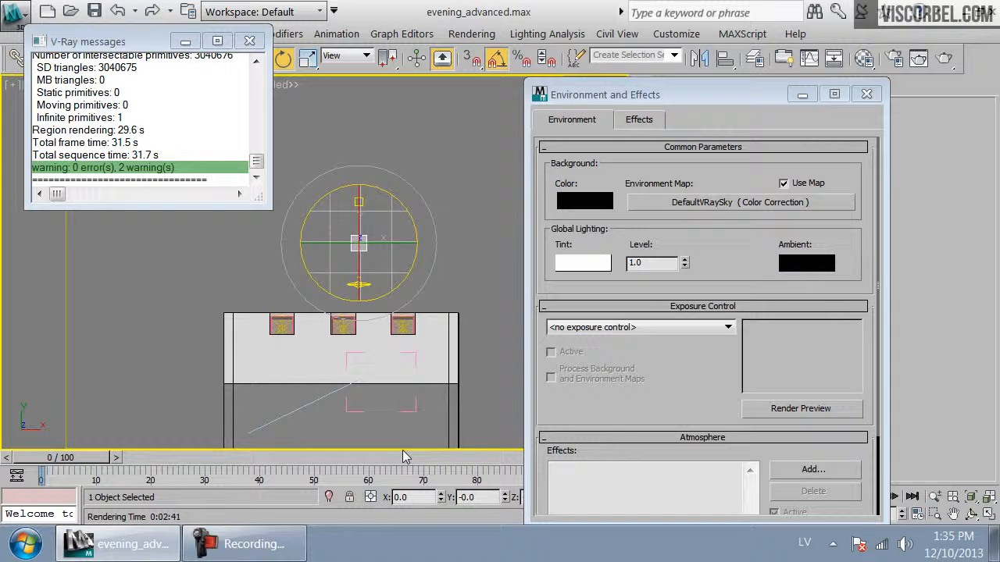
key(c)
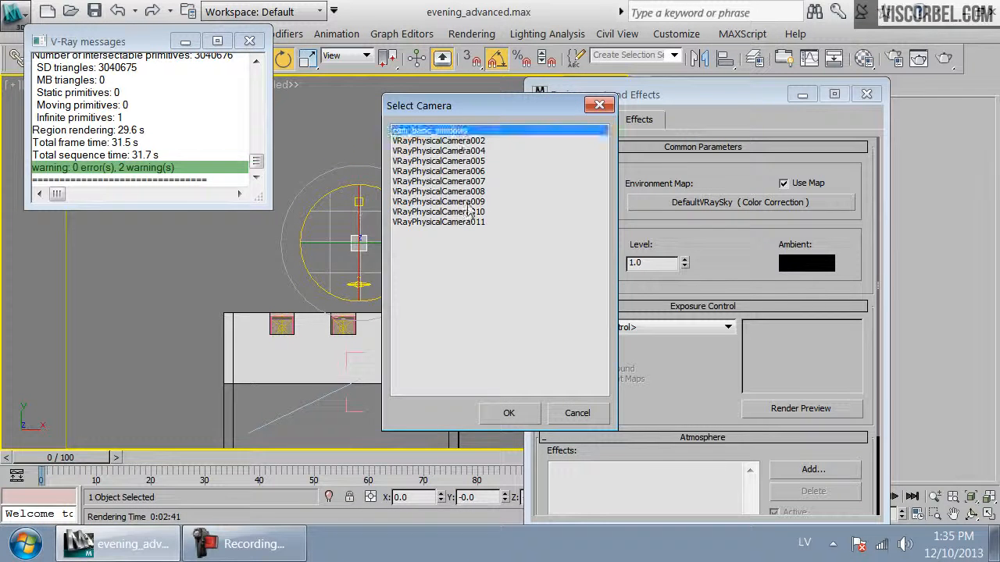
double_click(489, 152)
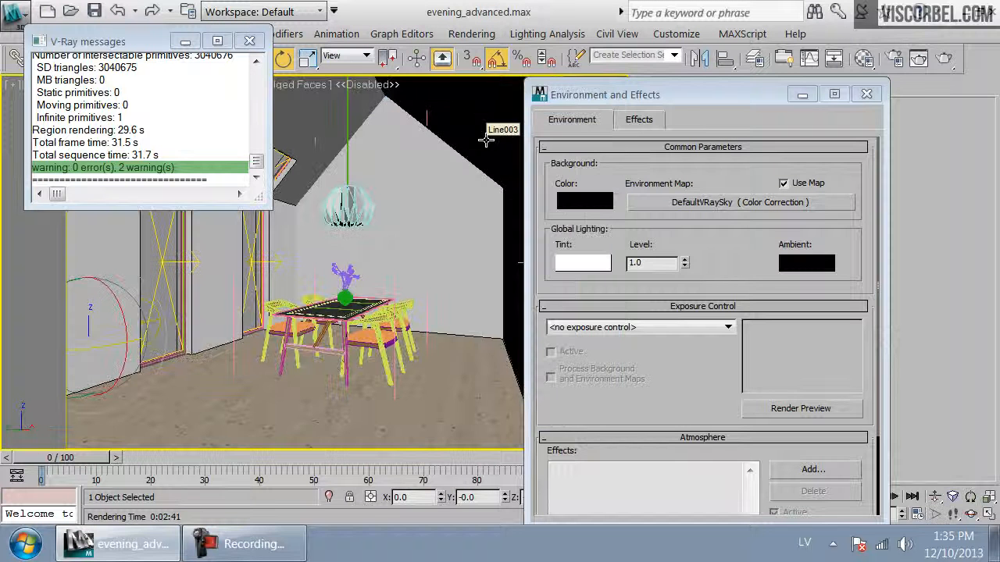
Render the camera view, review the result in the frame buffer, and close it
click(943, 62)
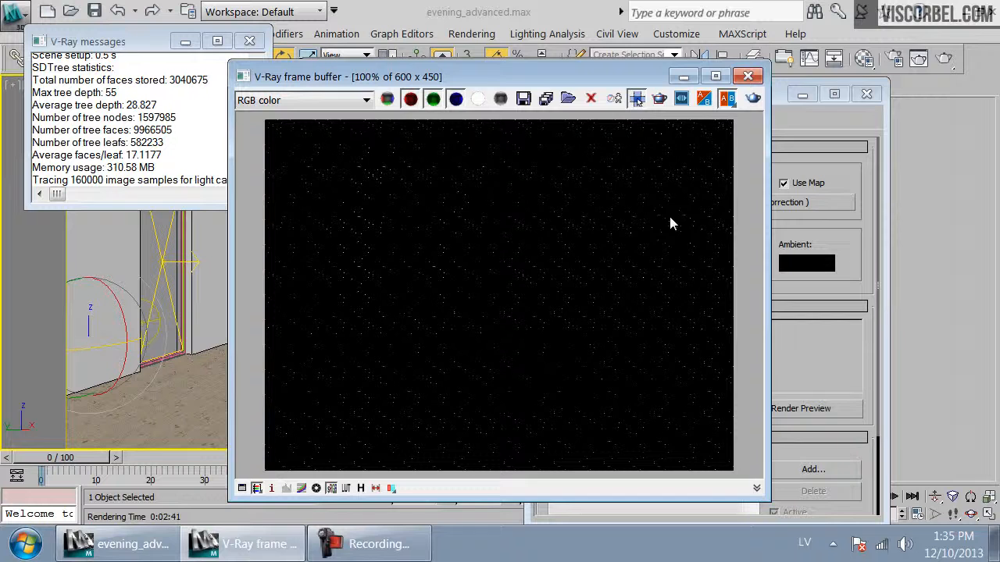
scroll(546, 295, down, 2)
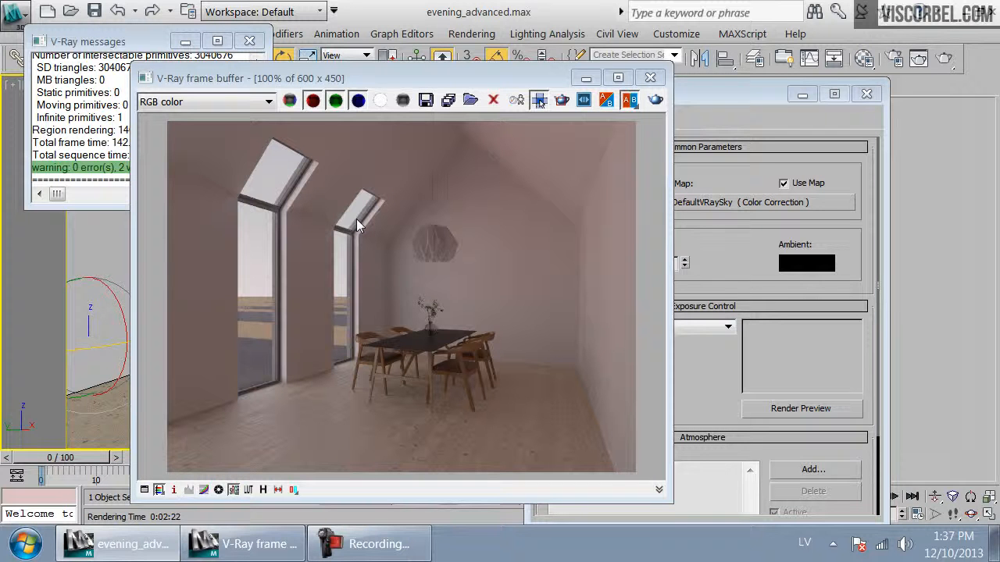
click(649, 77)
Adjust the DefaultVRaySky map's Output amount in the Material Editor, then close the editor and the V-Ray messages window
click(864, 57)
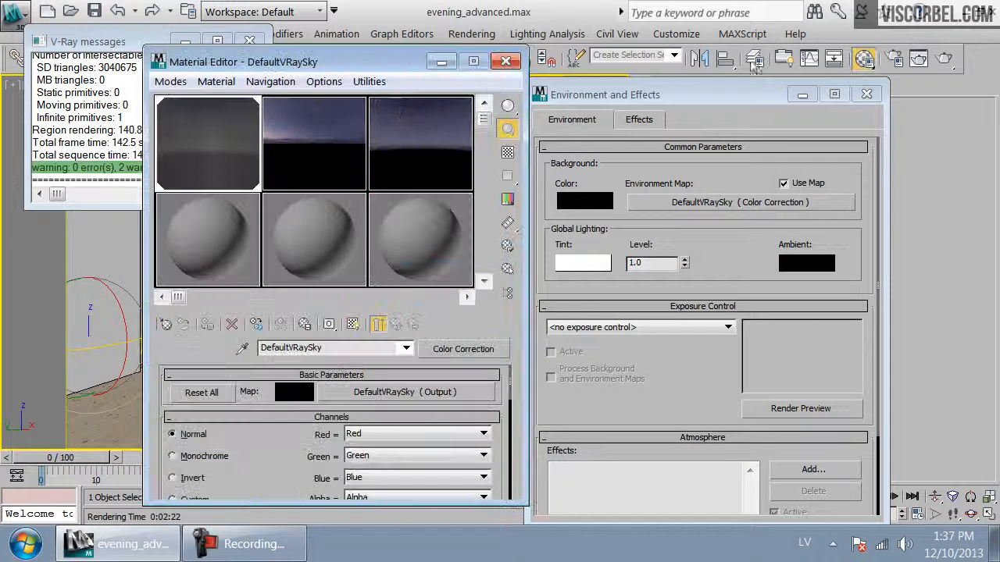
click(410, 393)
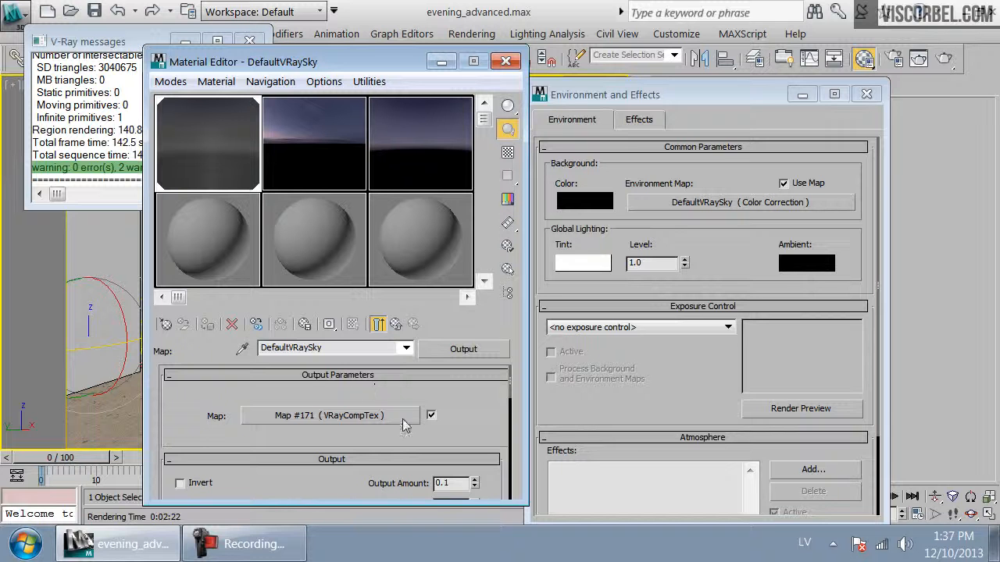
drag(476, 415, 479, 467)
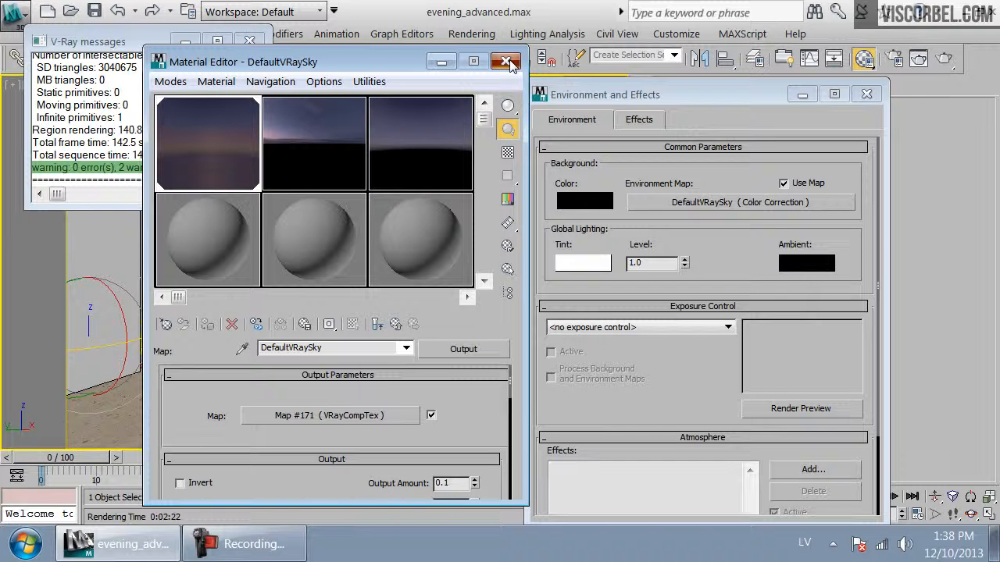
click(506, 62)
click(249, 41)
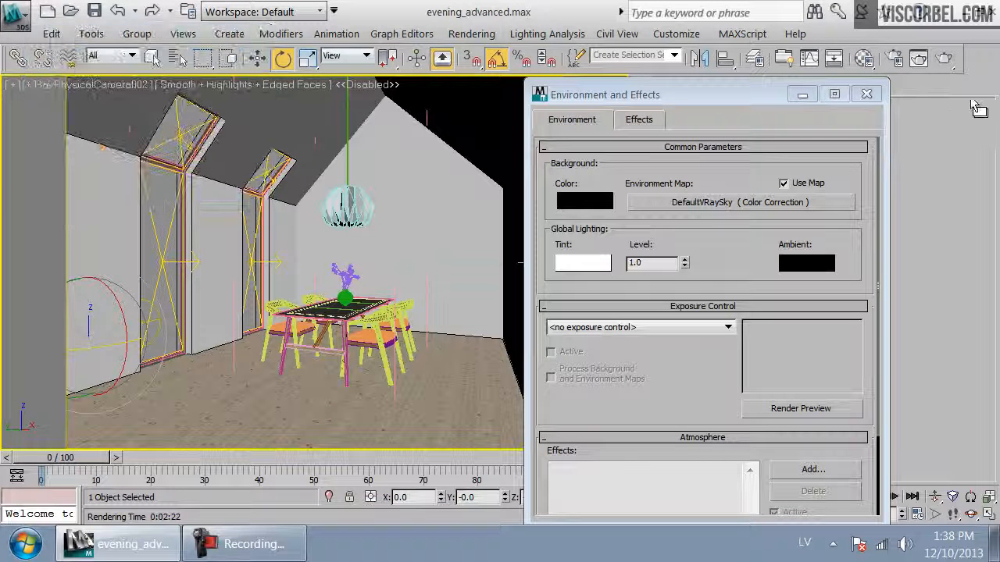